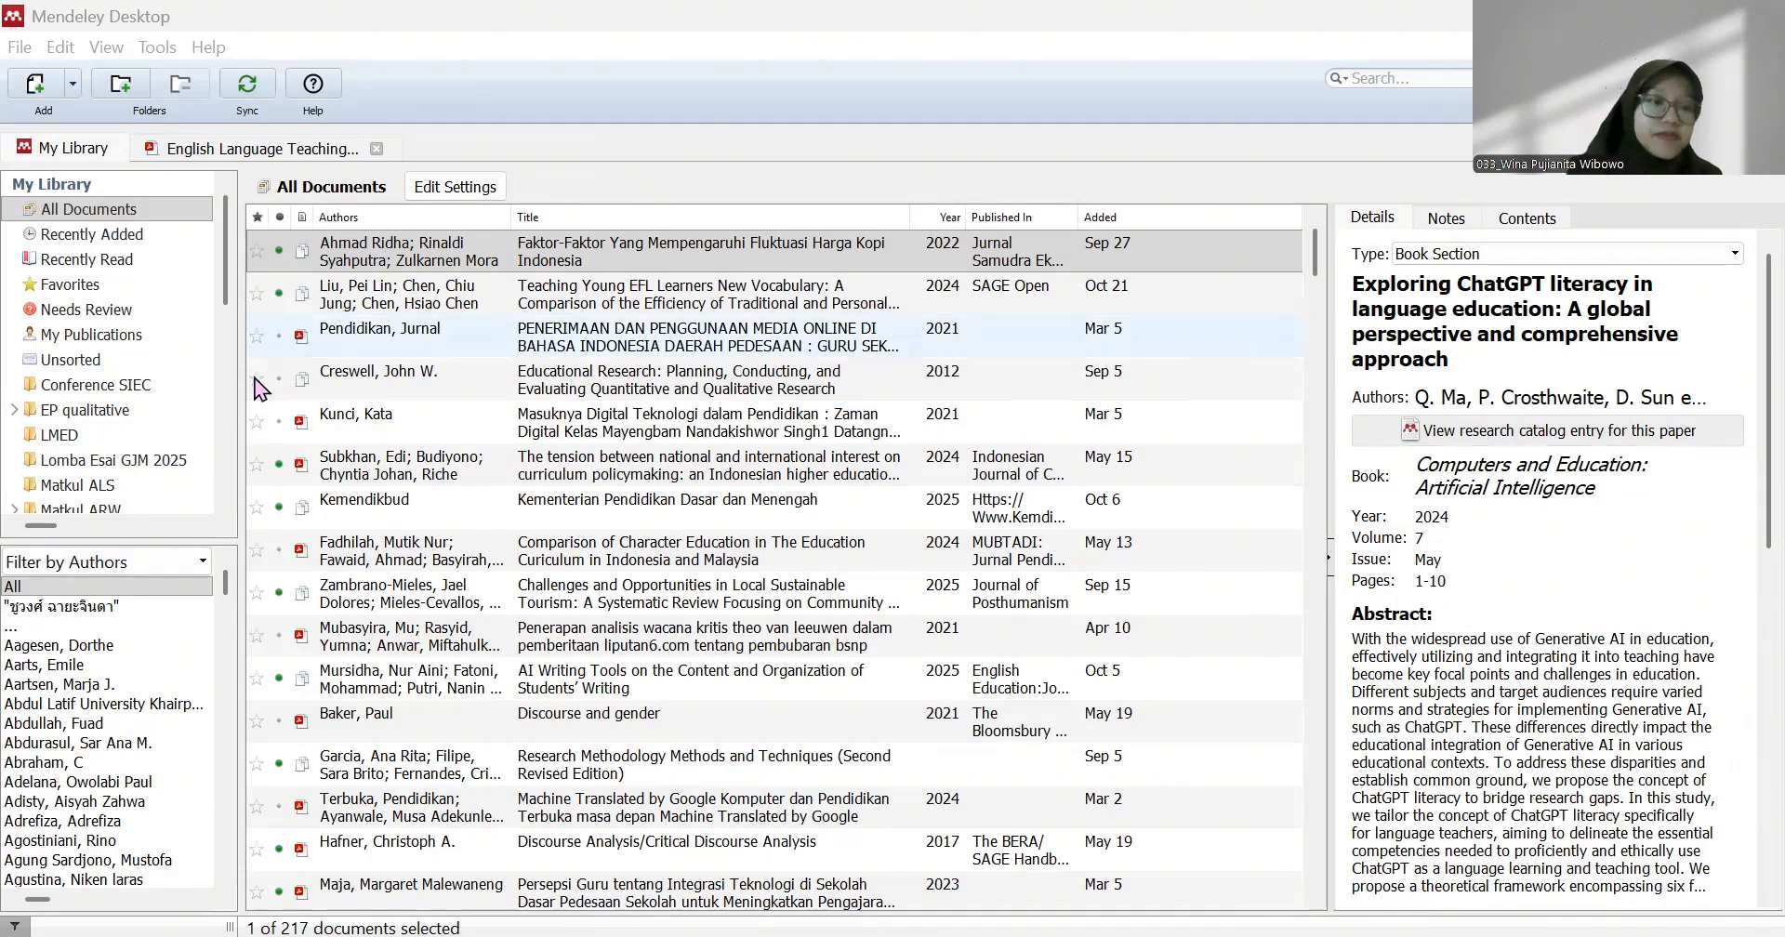
Create a new library folder named Technology Information Literacy
scroll(136, 409, down, 6)
scroll(136, 418, down, 3)
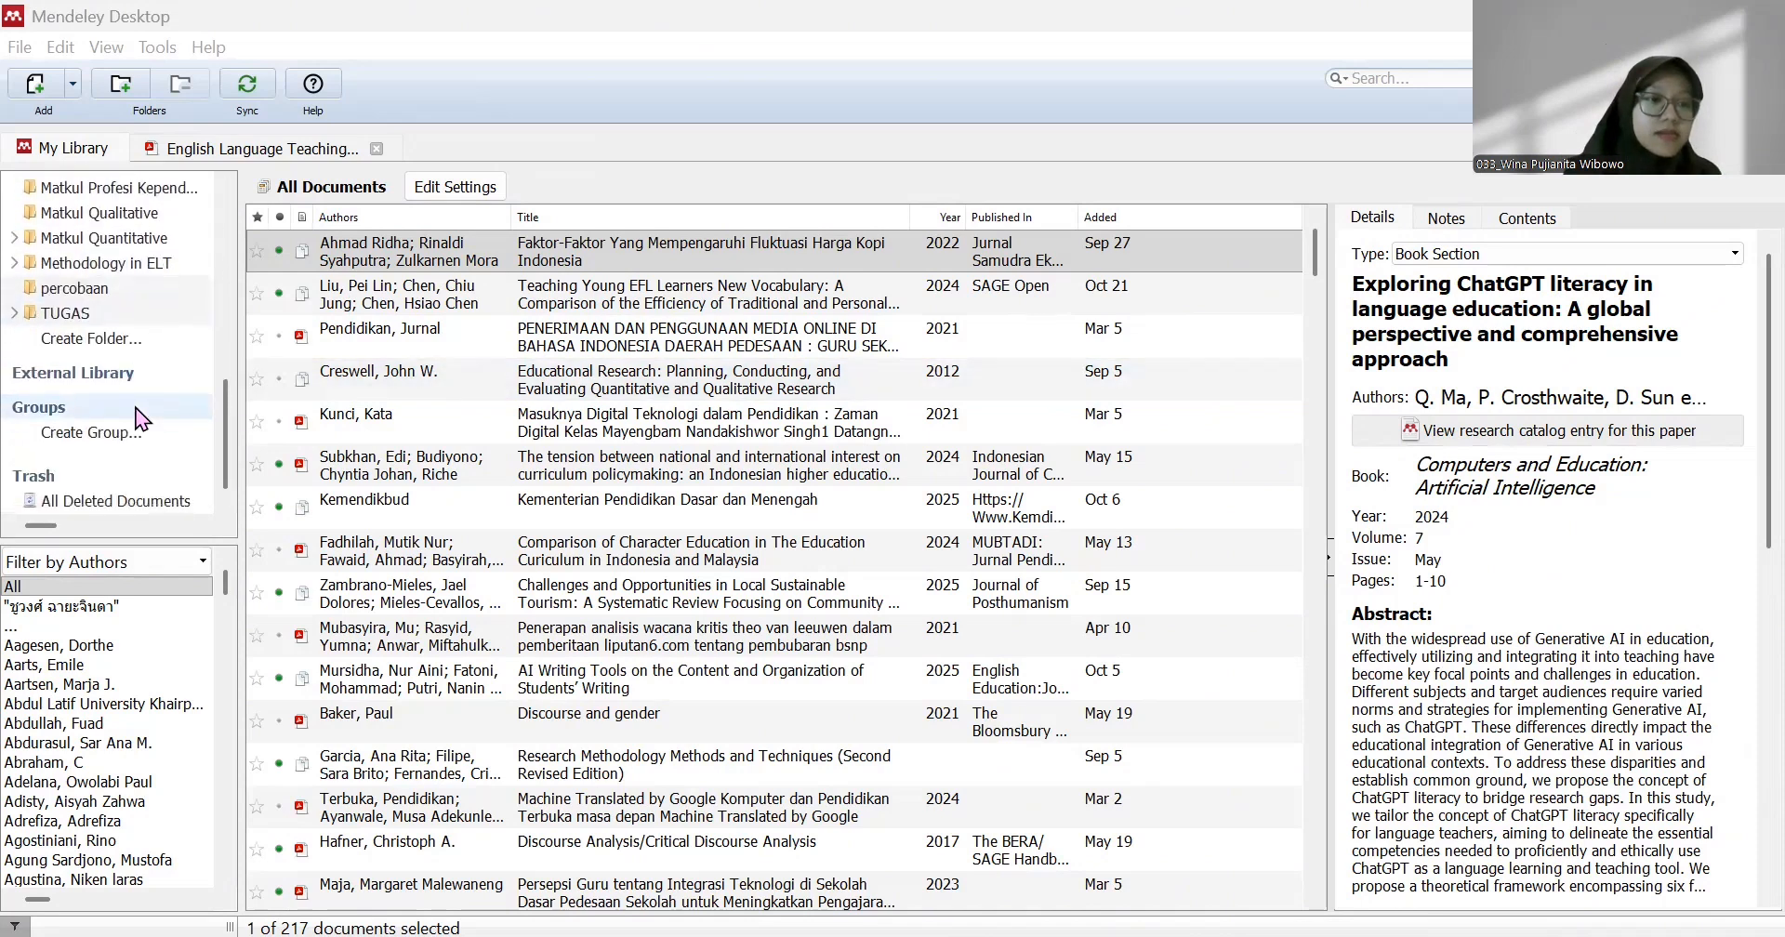
click(134, 342)
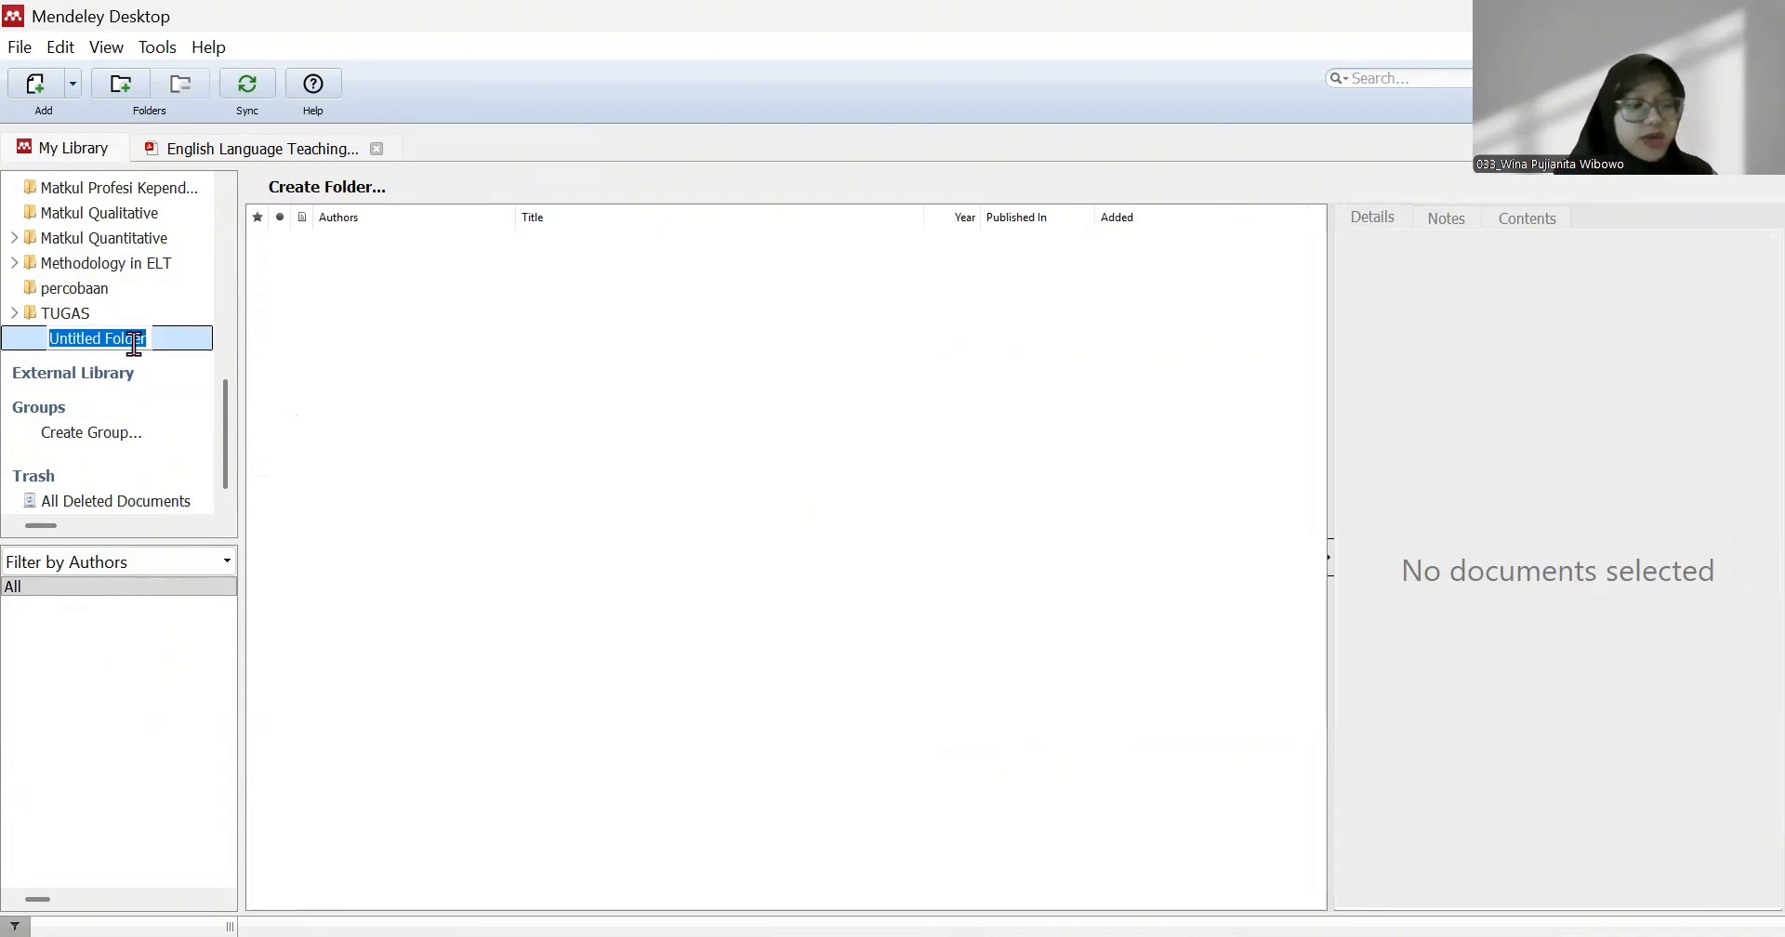
text(Te)
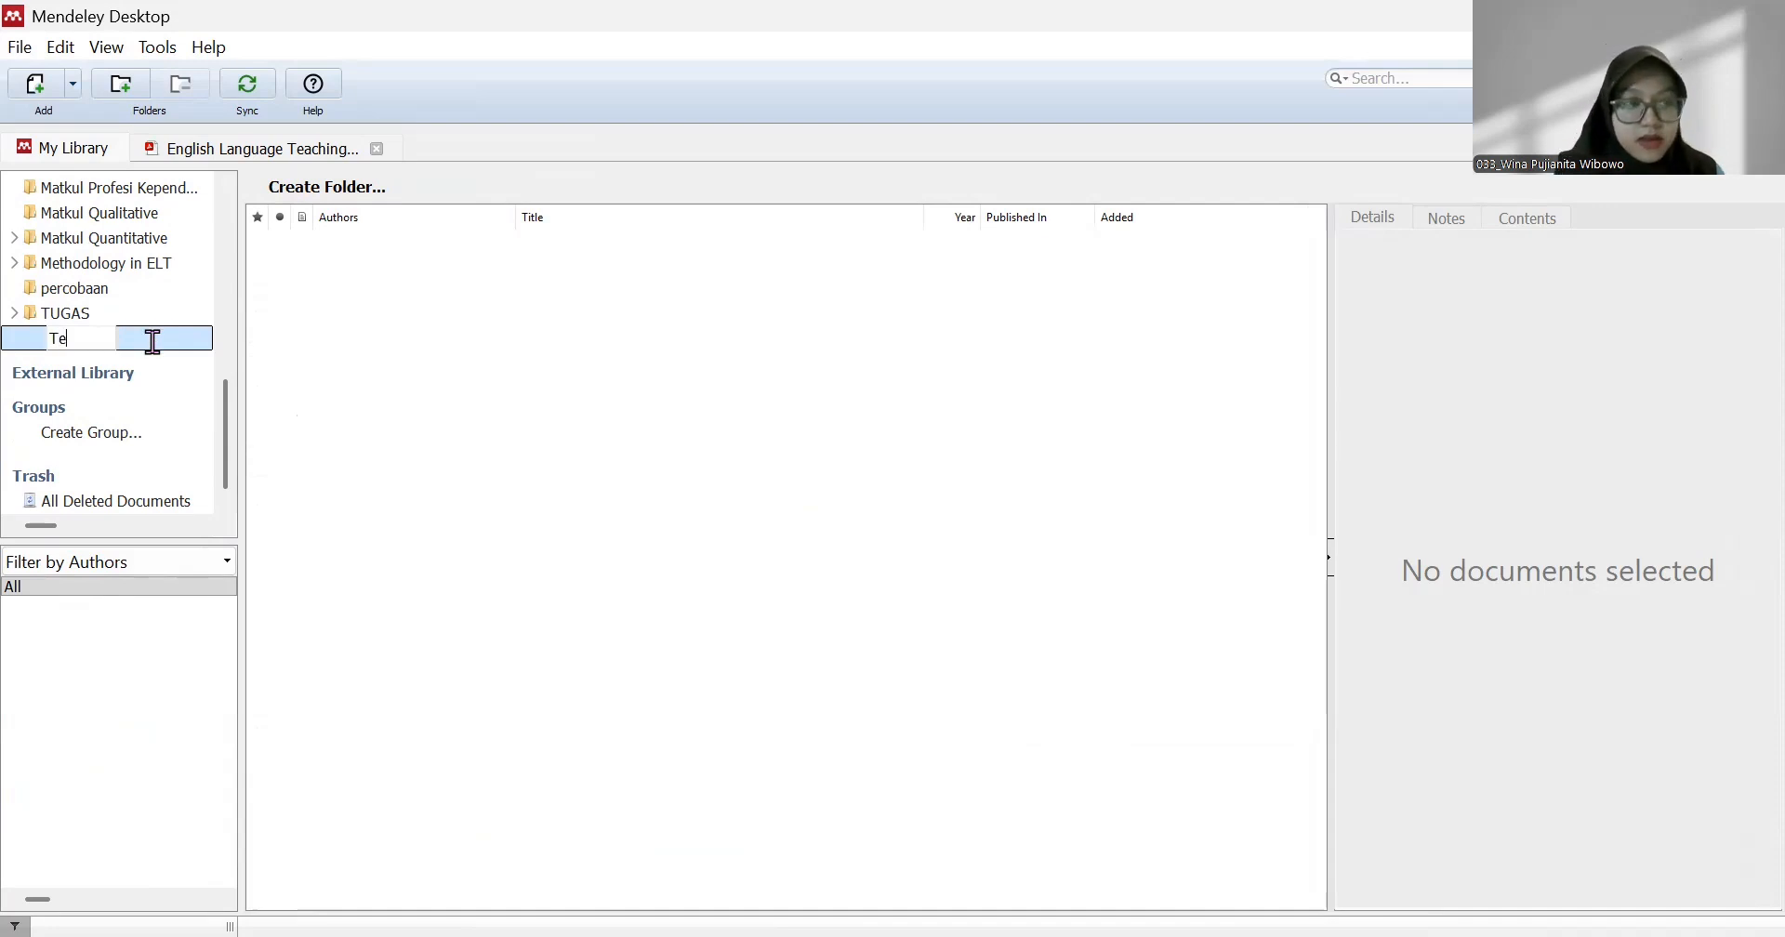
text(chnolog)
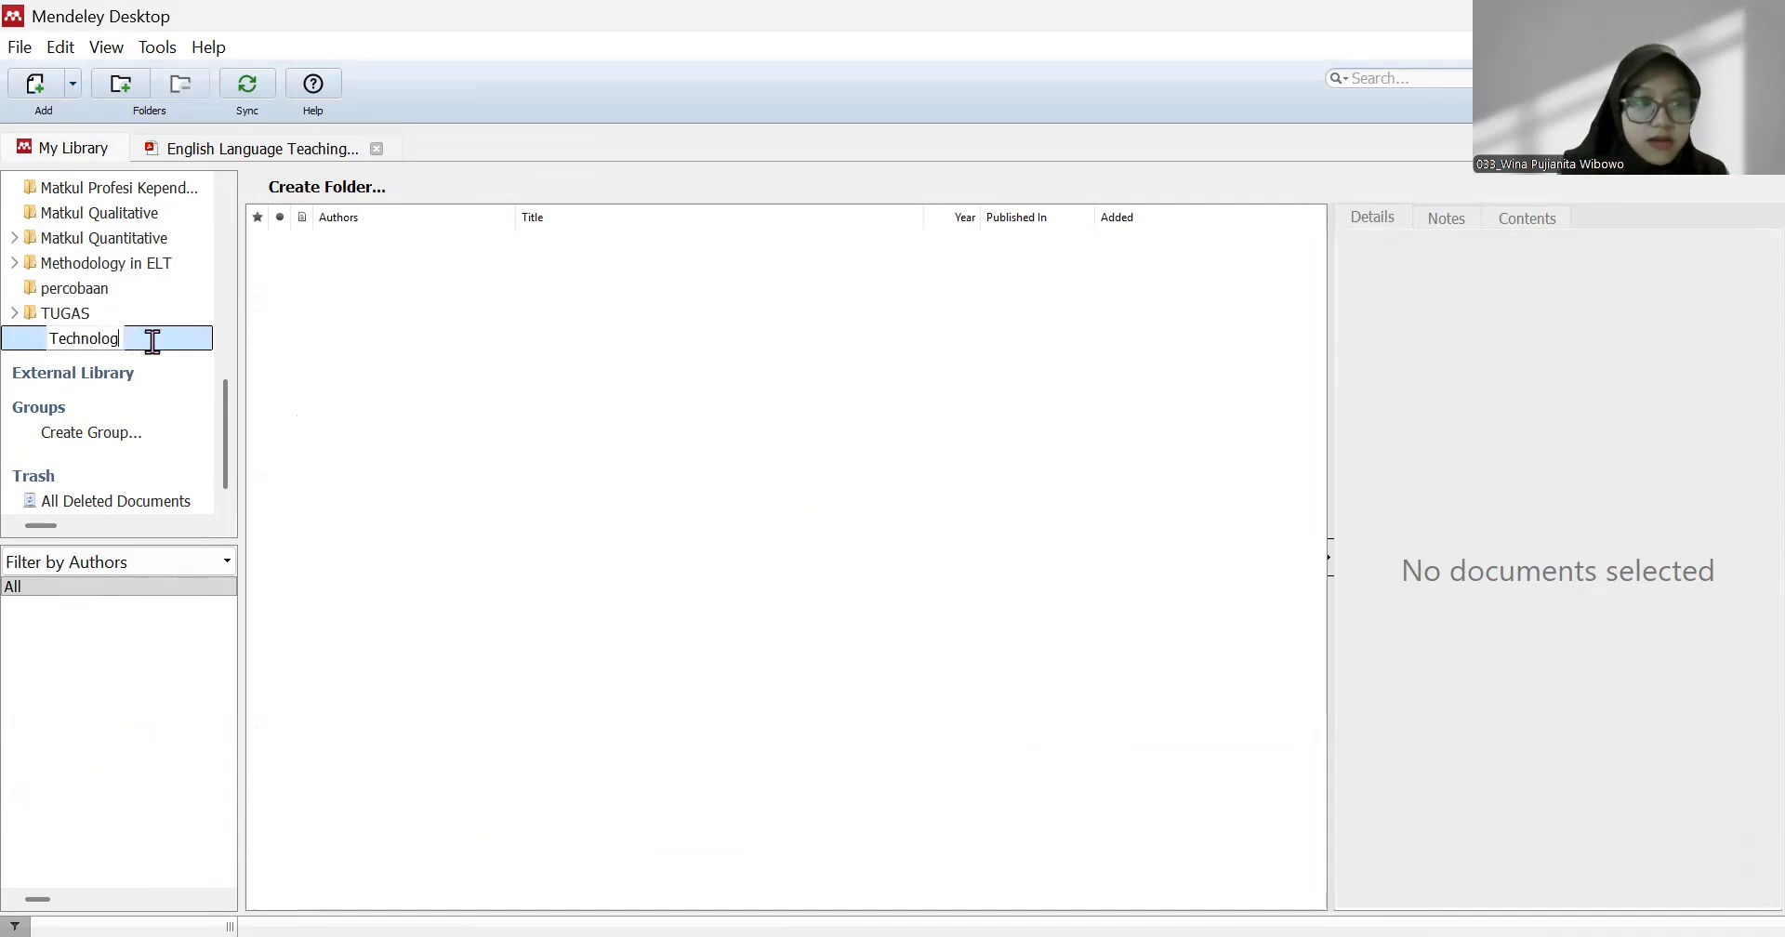
text(y Informatio)
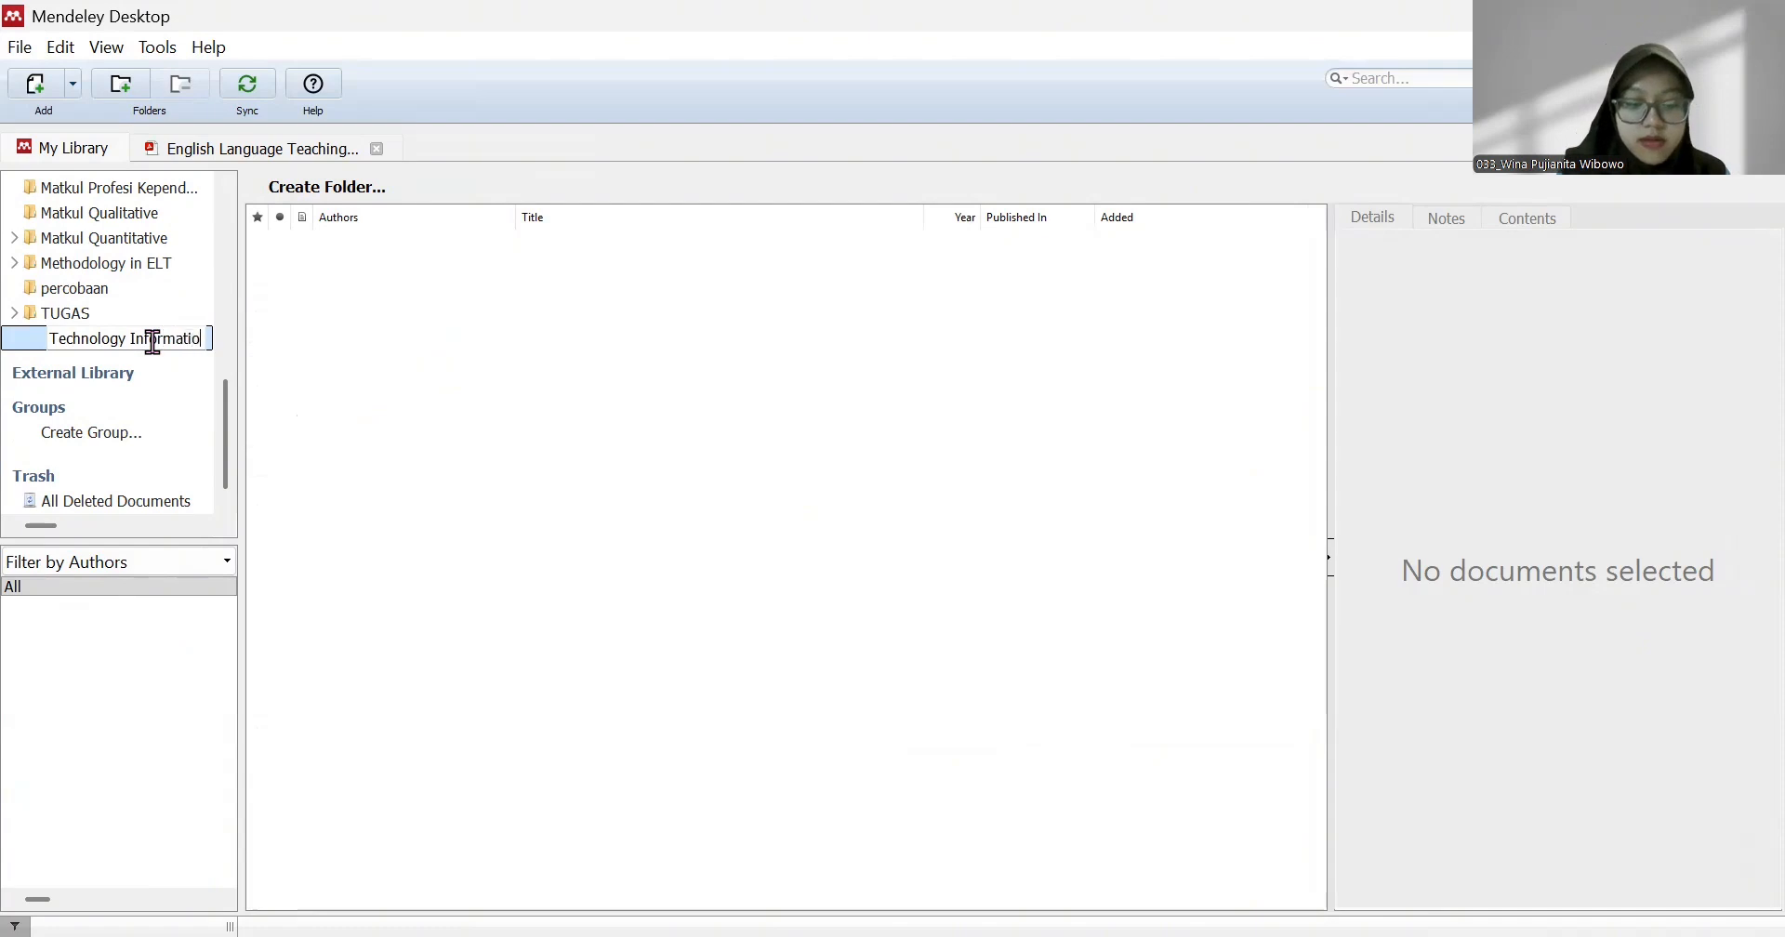
text(n Literacy)
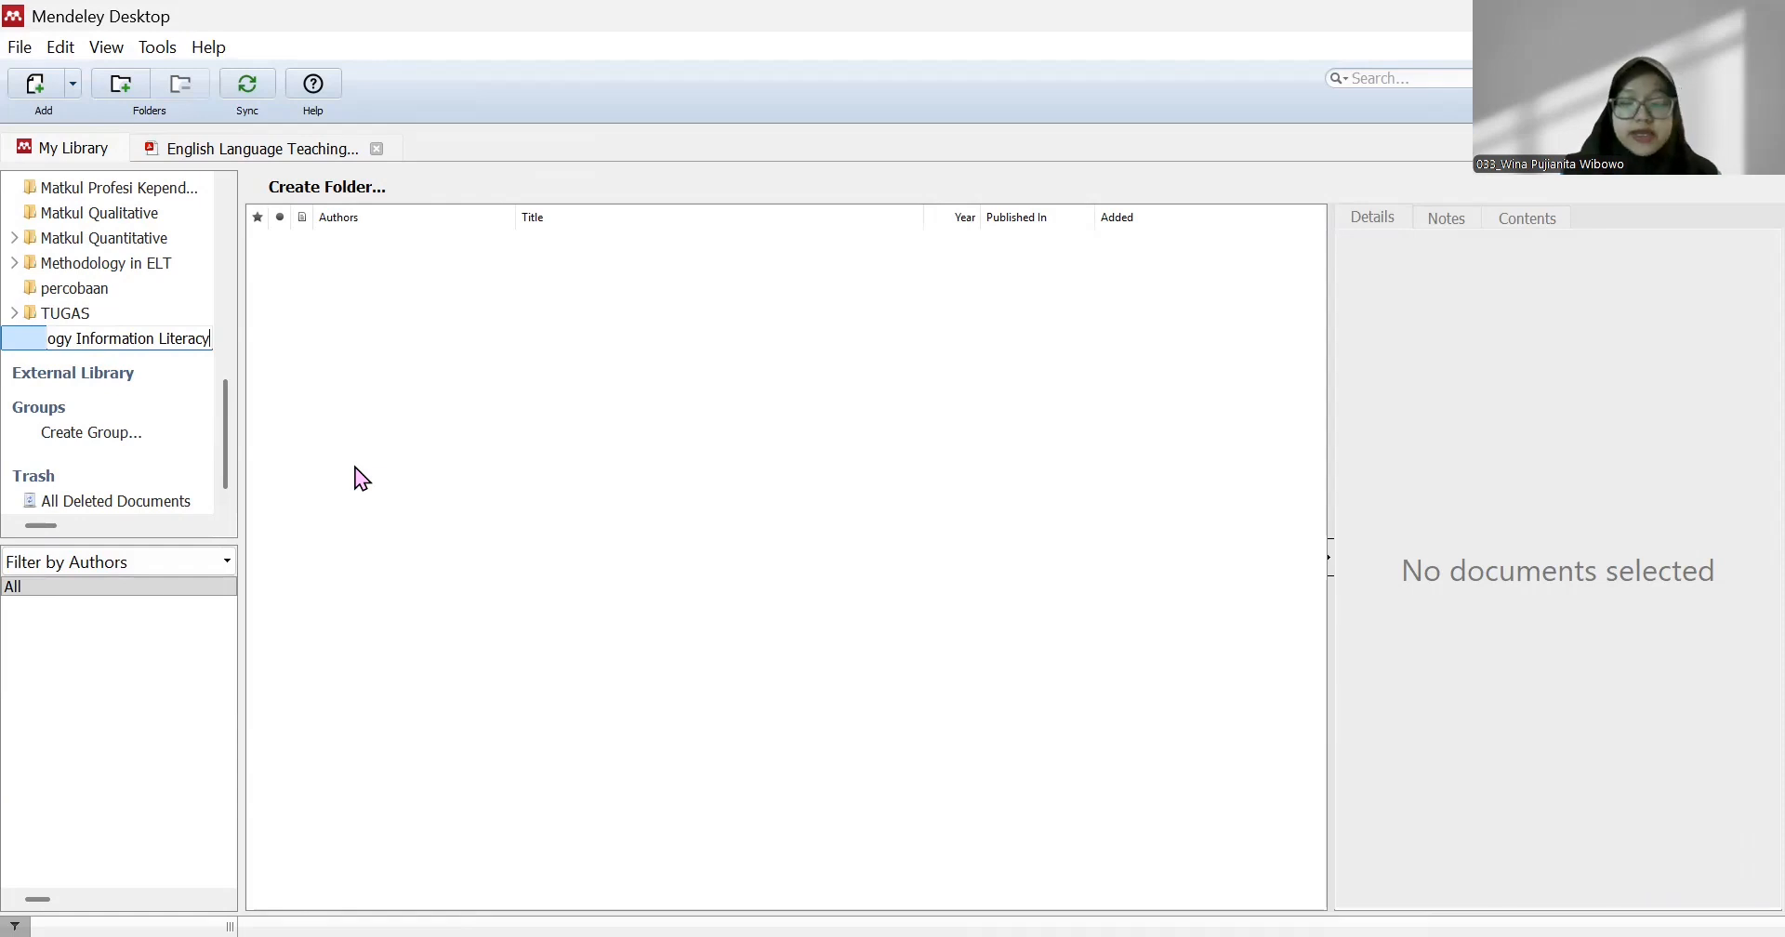
key(Return)
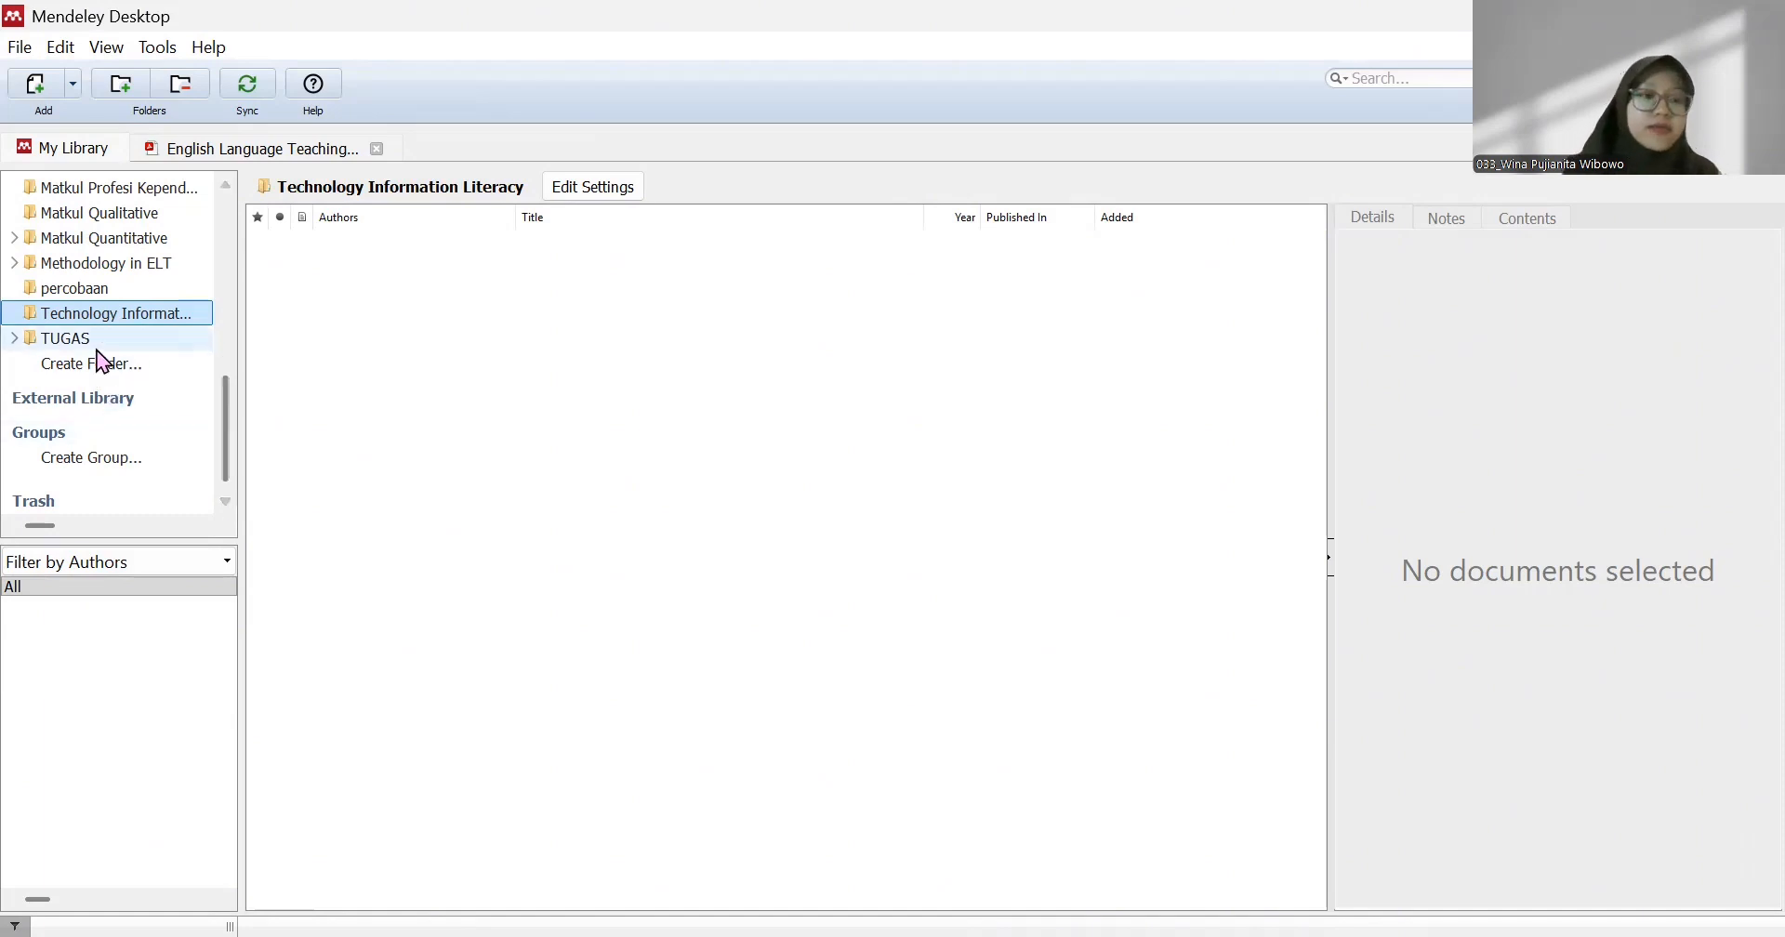
Create the subfolders Journal Article and Proceeding inside the Technology Information Literacy folder
click(121, 86)
text(Jour)
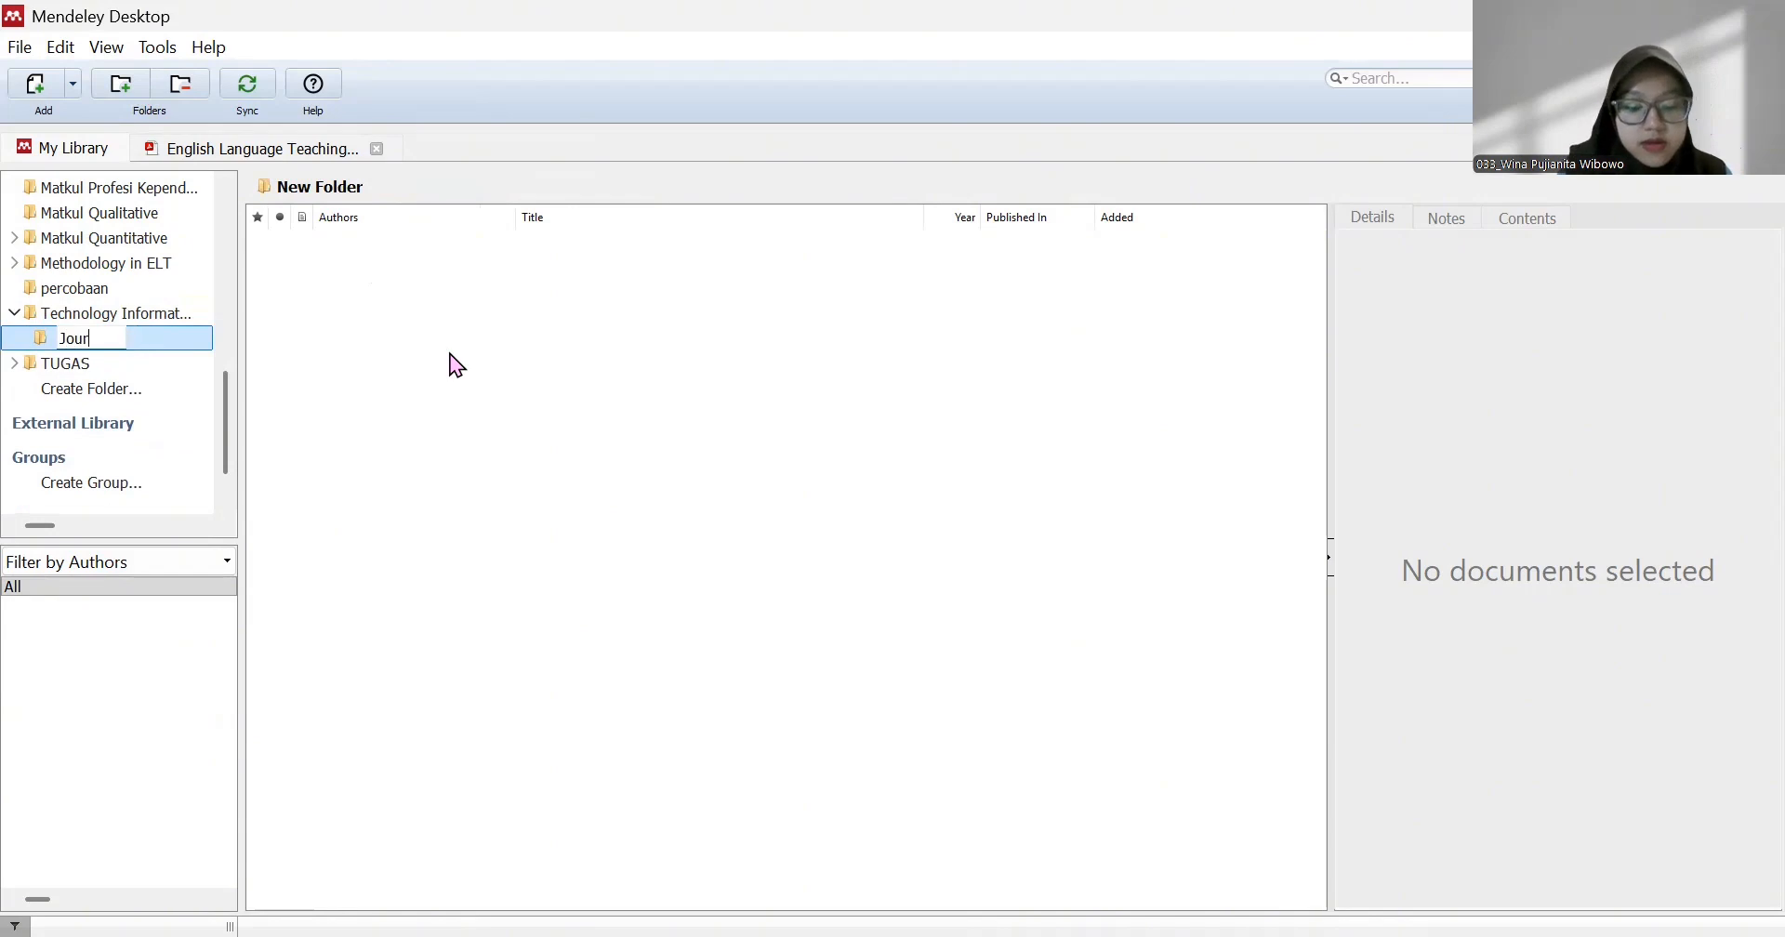
text(nal Artic)
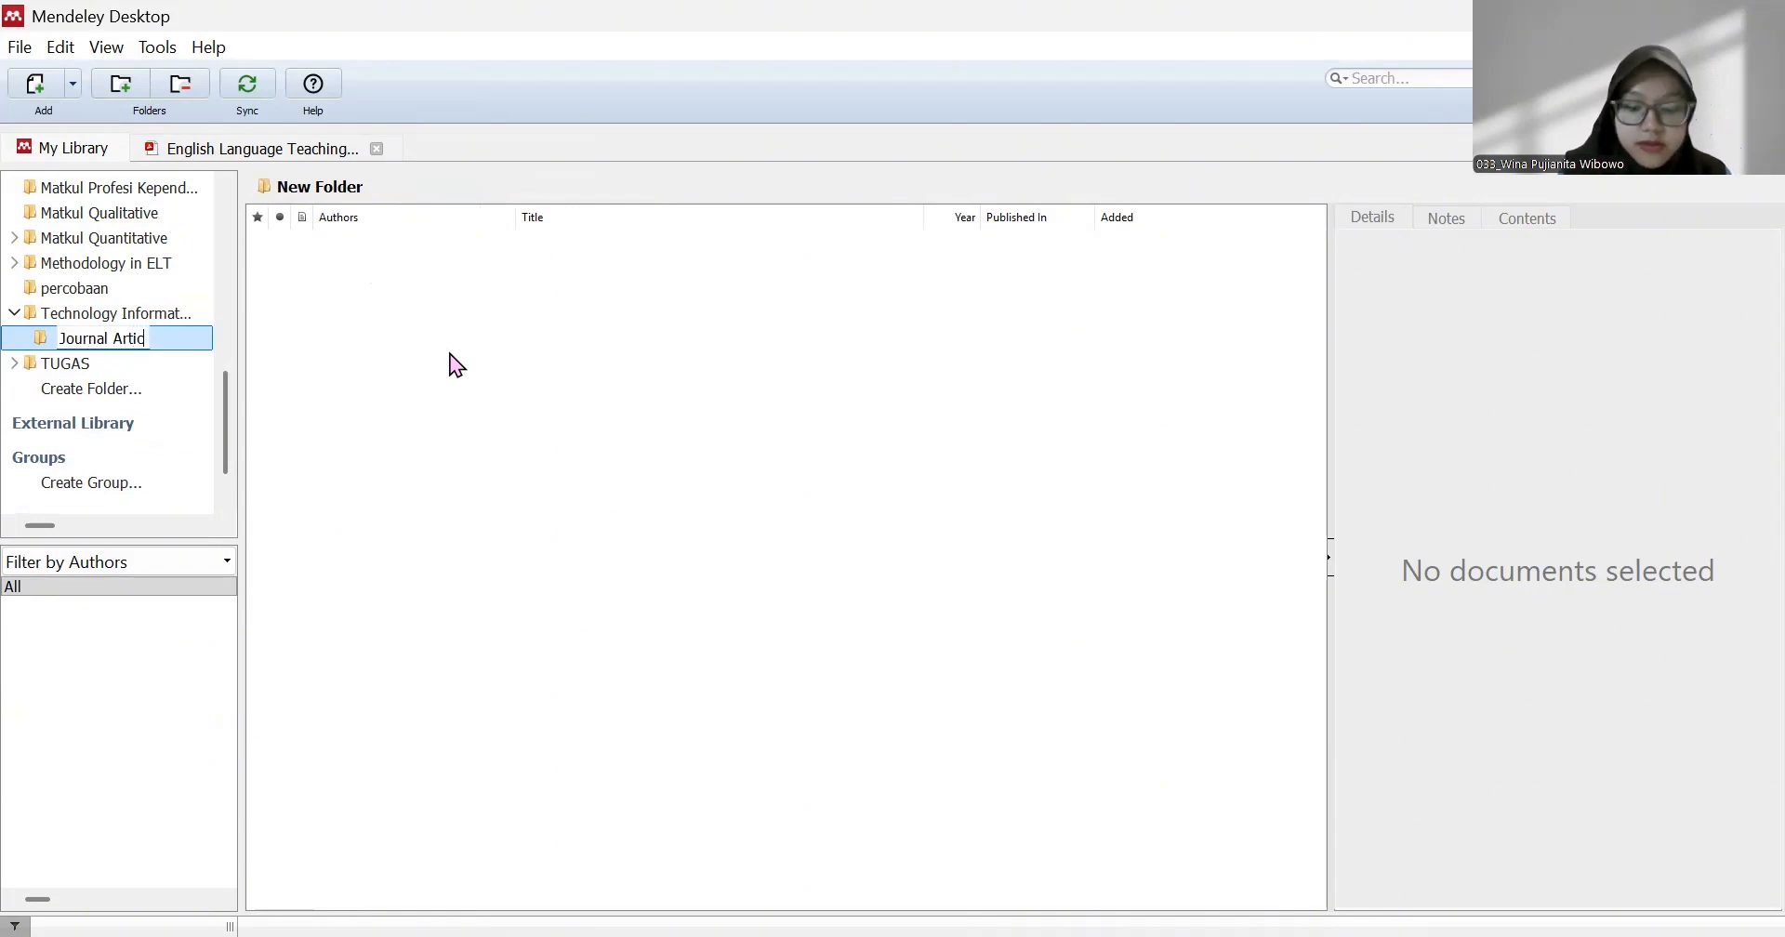
text(le)
click(112, 313)
click(115, 87)
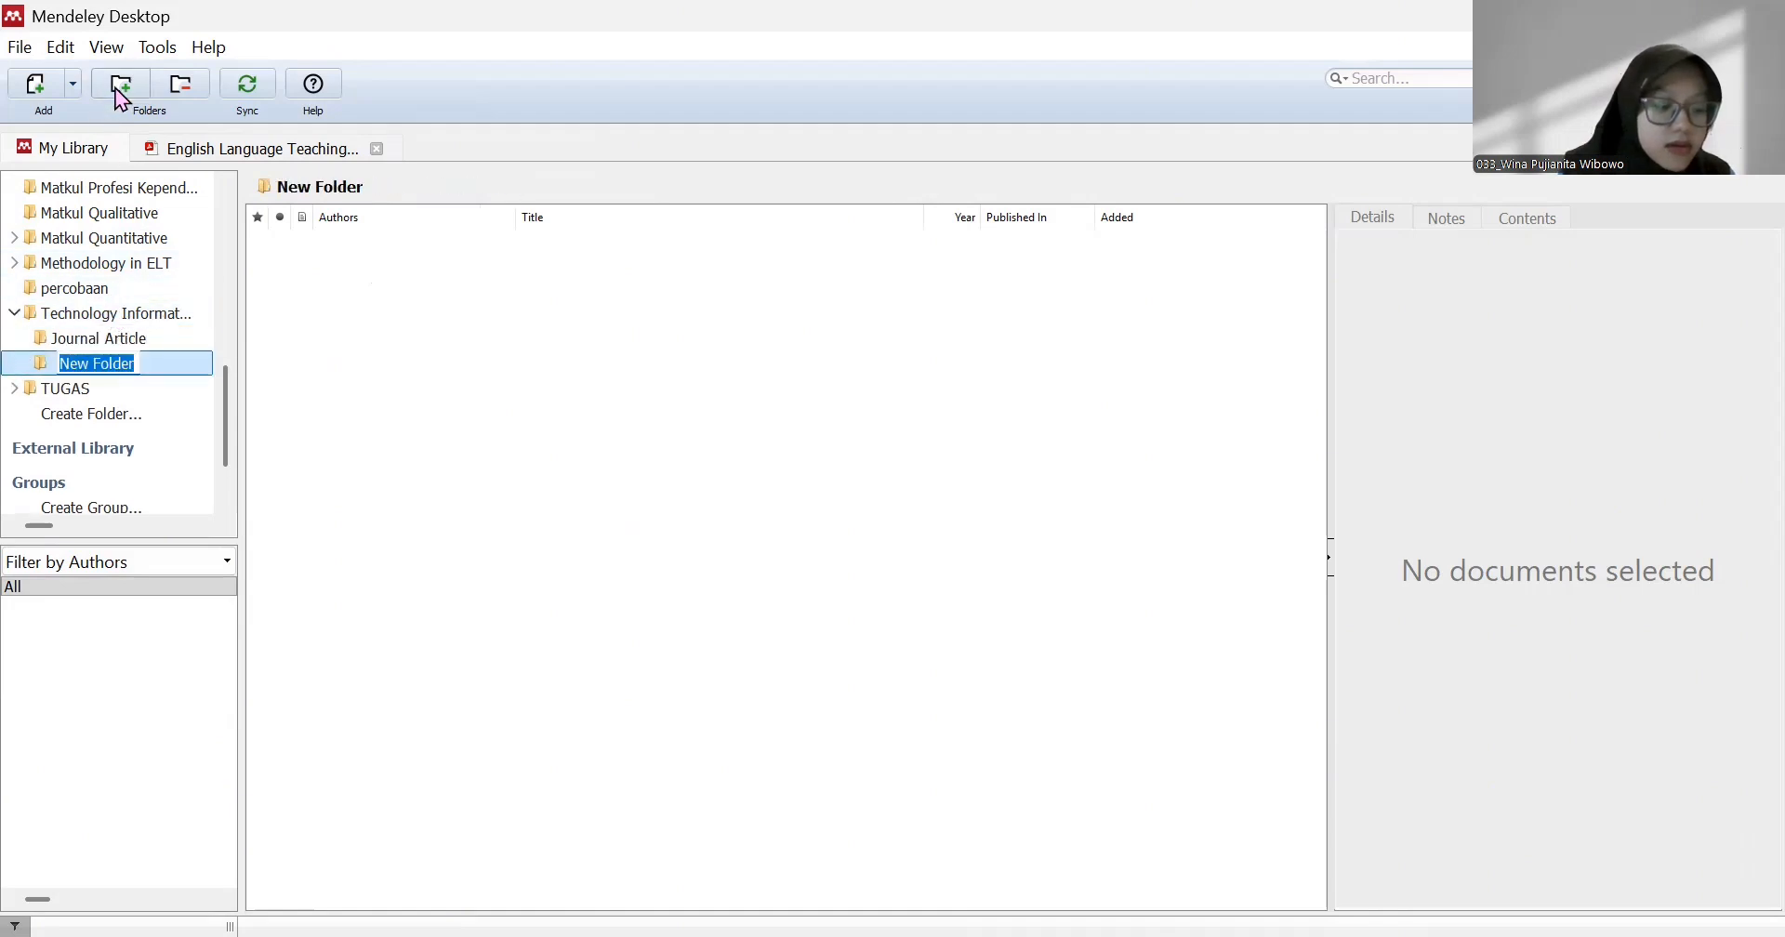
text(Proceeding)
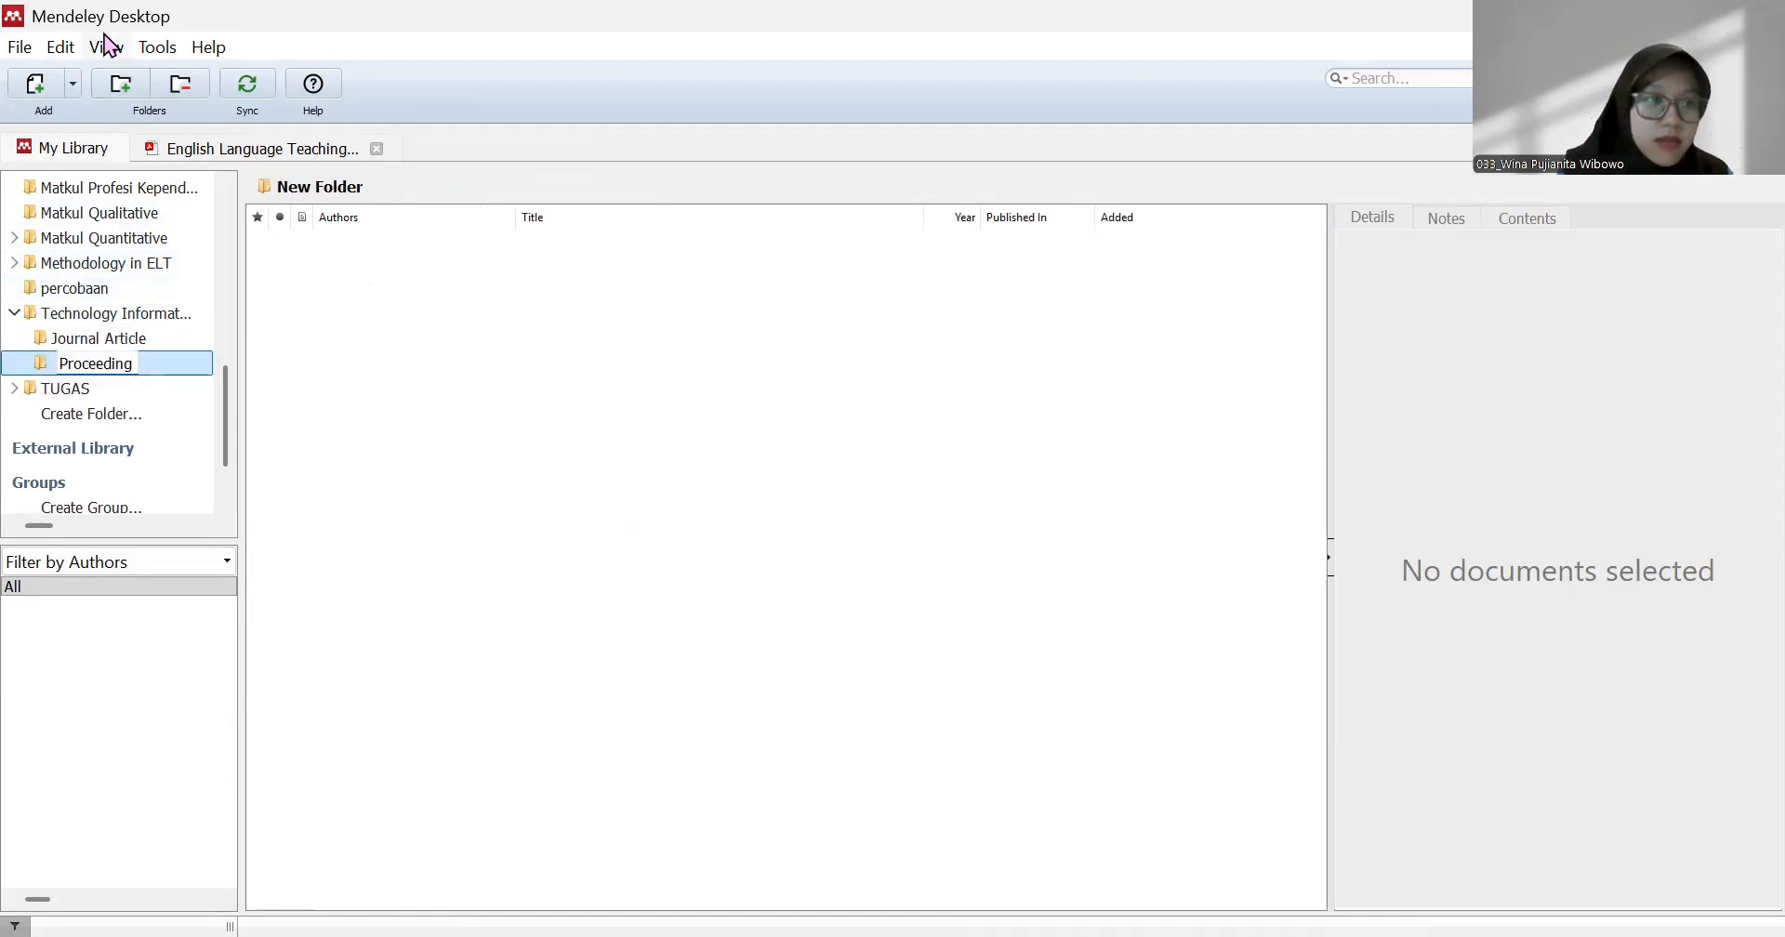
Create two more subfolders, Book and Book Chapter, inside the Technology Information Literacy folder
click(111, 314)
click(119, 85)
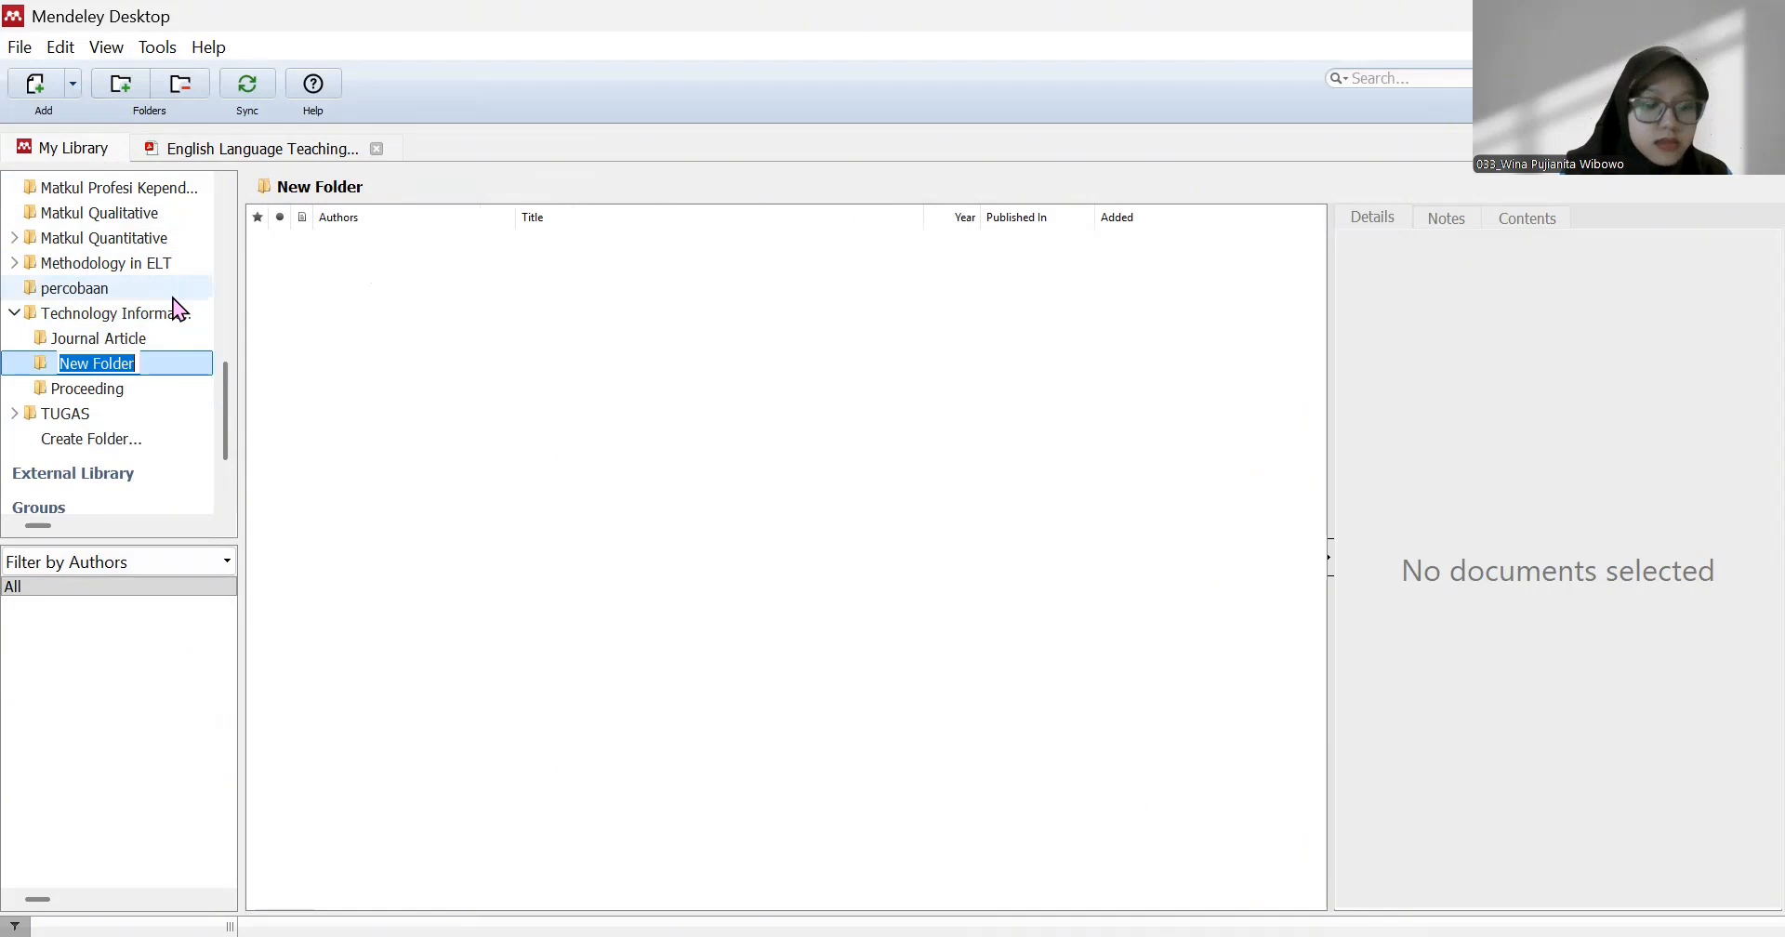
text(Books=)
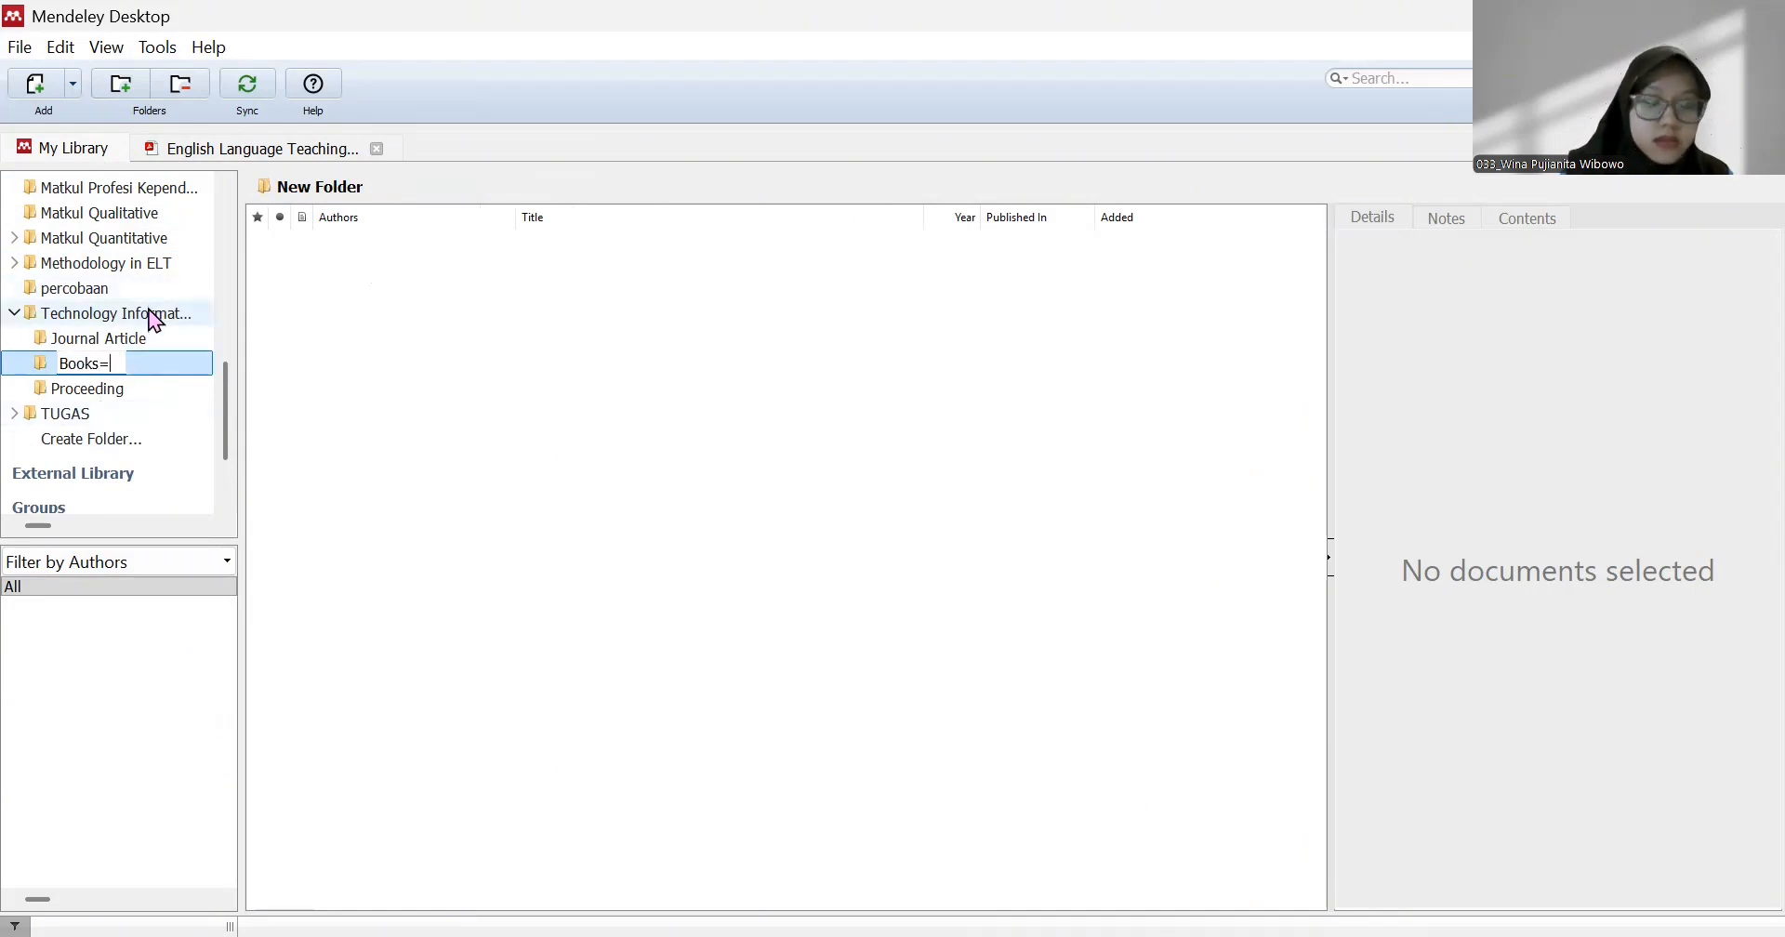
key(BackSpace)
key(BackSpace)
click(148, 314)
click(127, 84)
text(Boo)
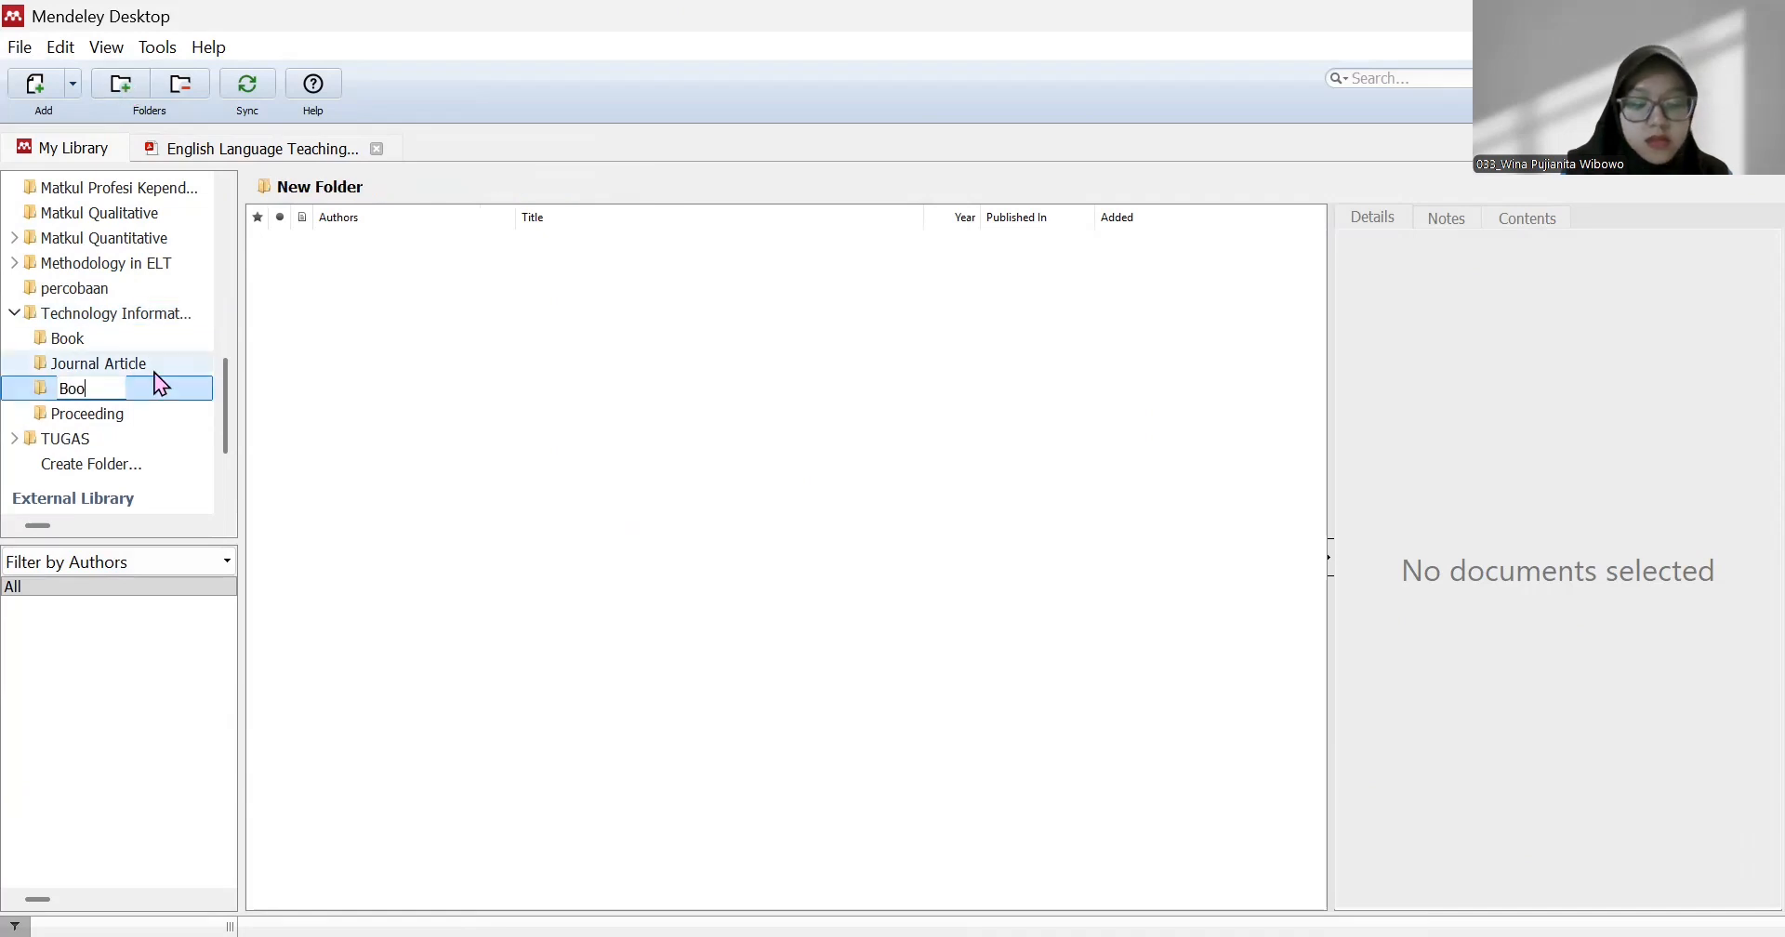
text(k Chapter)
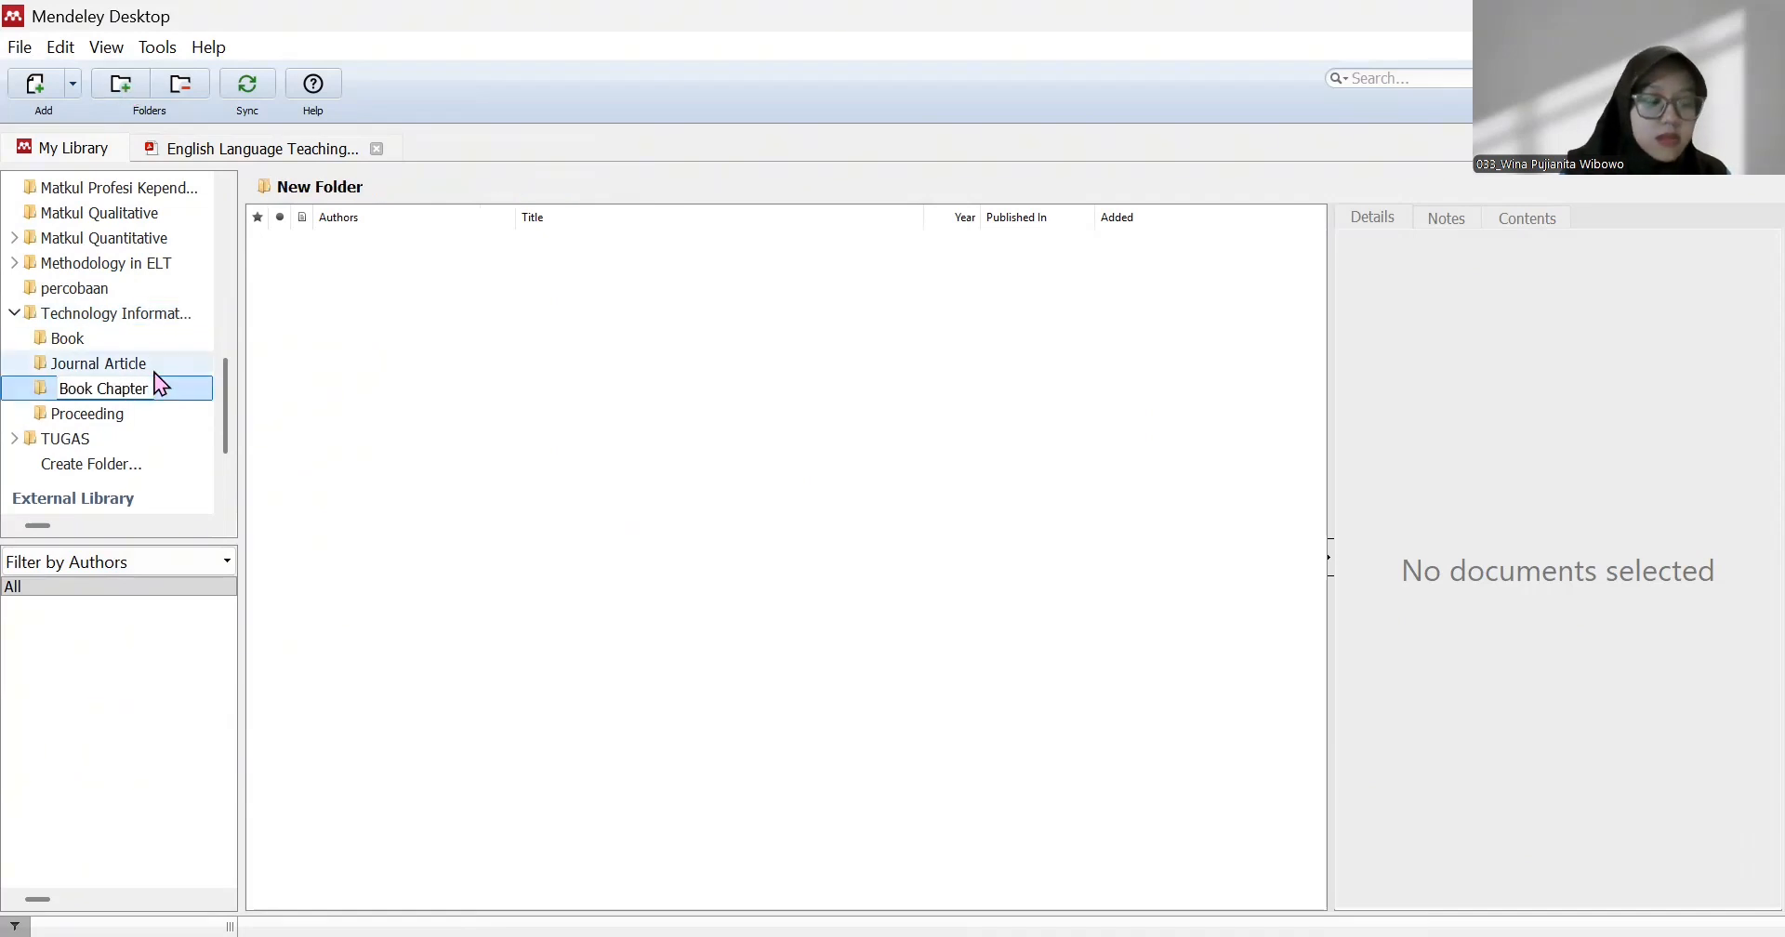
key(Return)
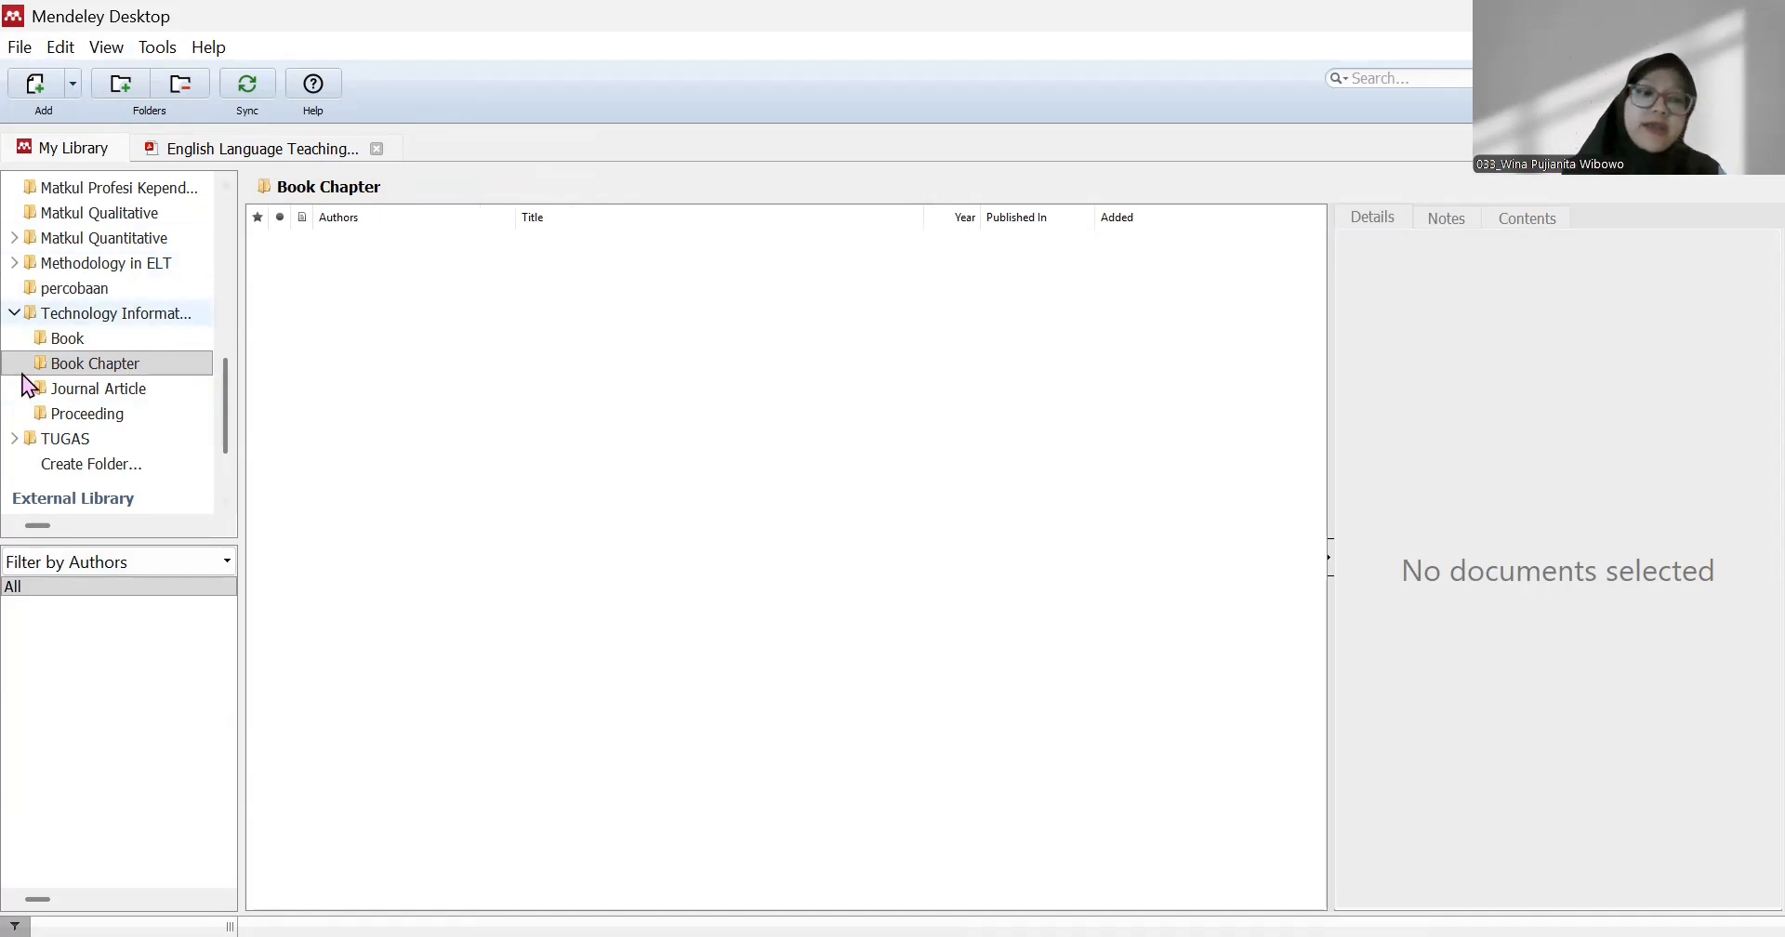
Add all three PDFs from the Book directory of LTI Mendeley Video to the library's Book subfolder
click(130, 340)
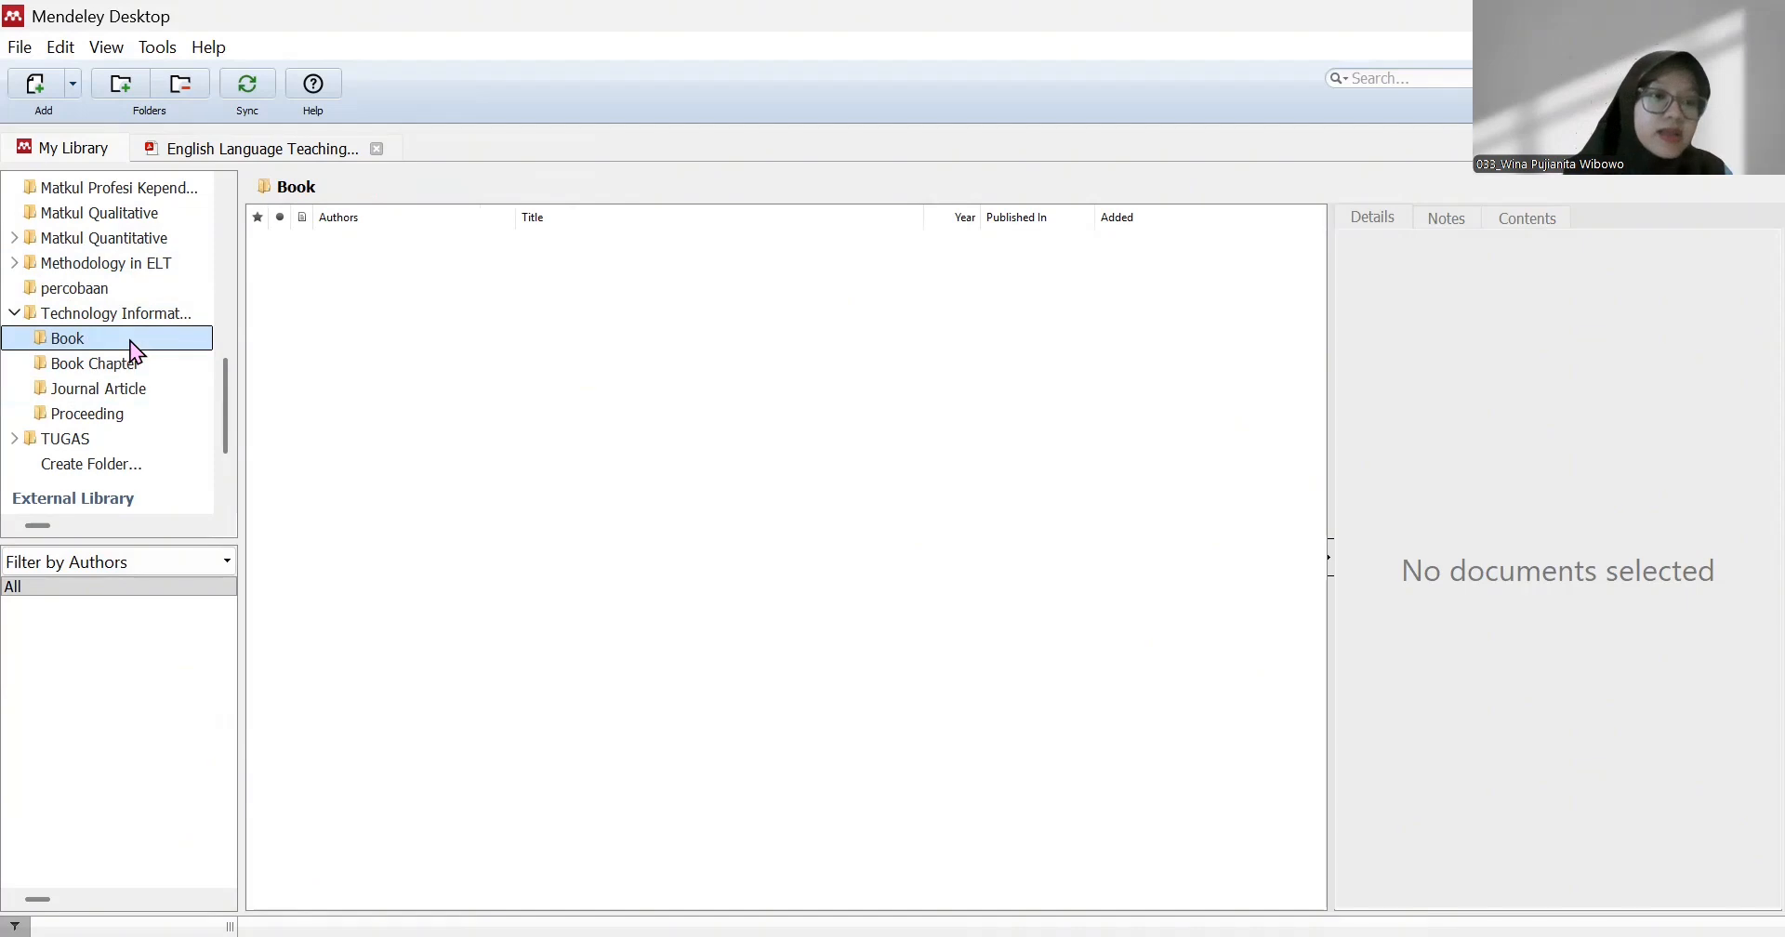
click(44, 97)
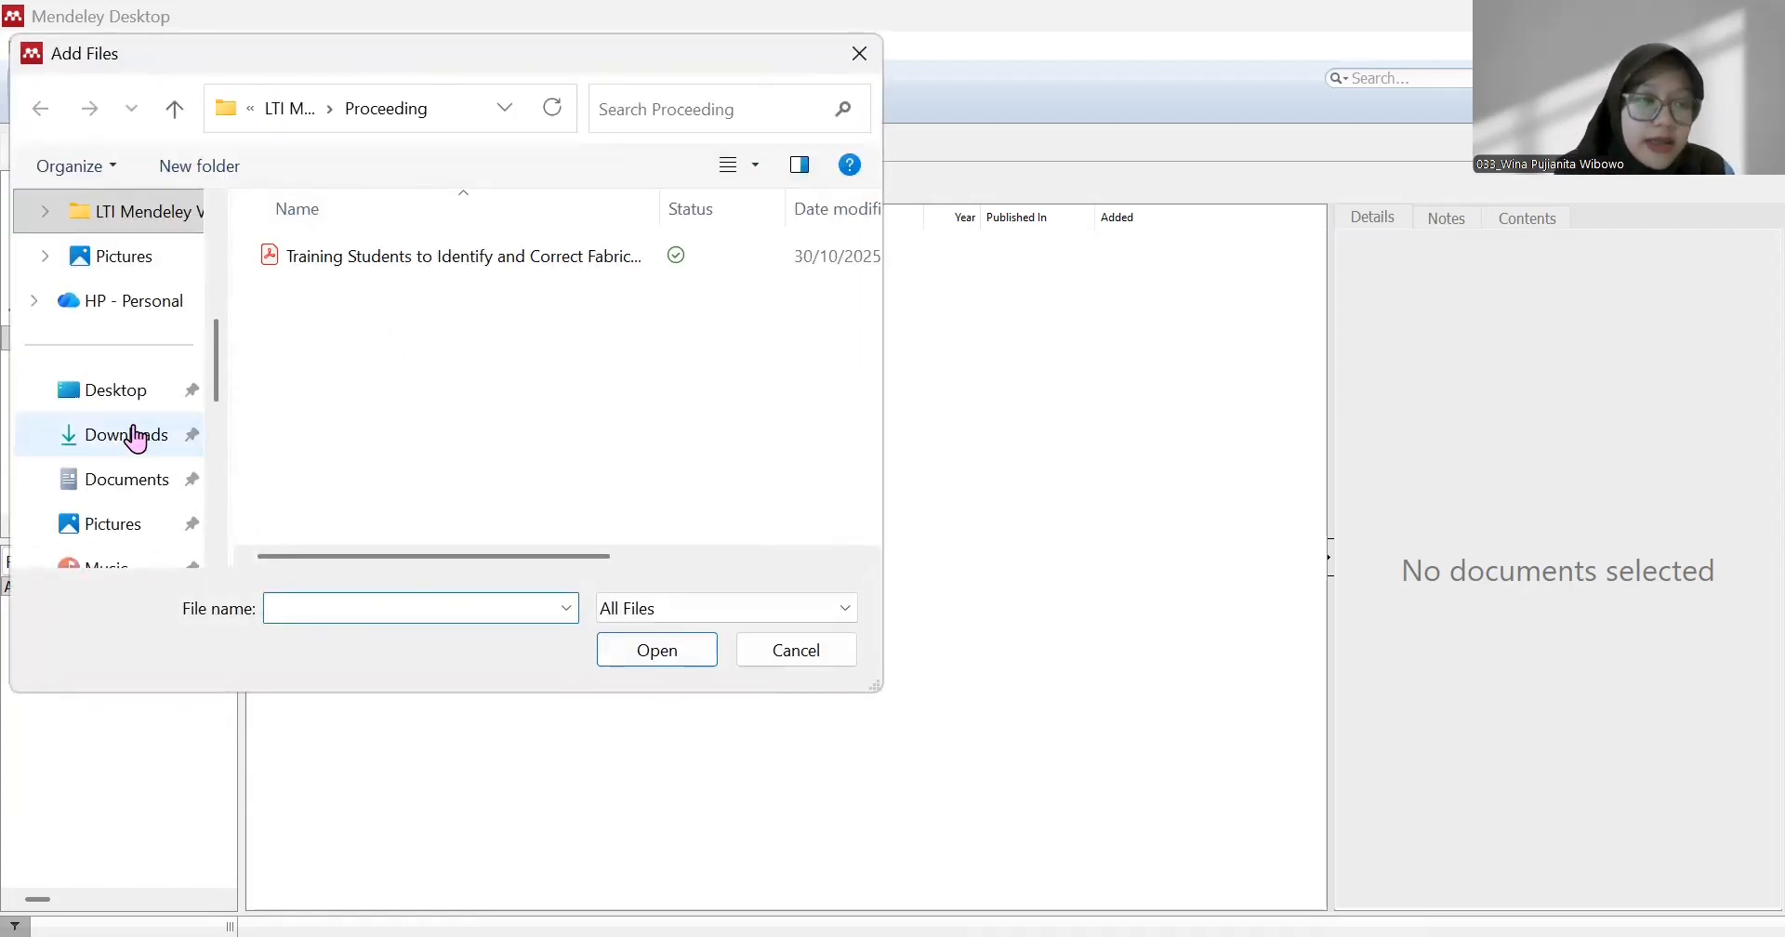
click(161, 234)
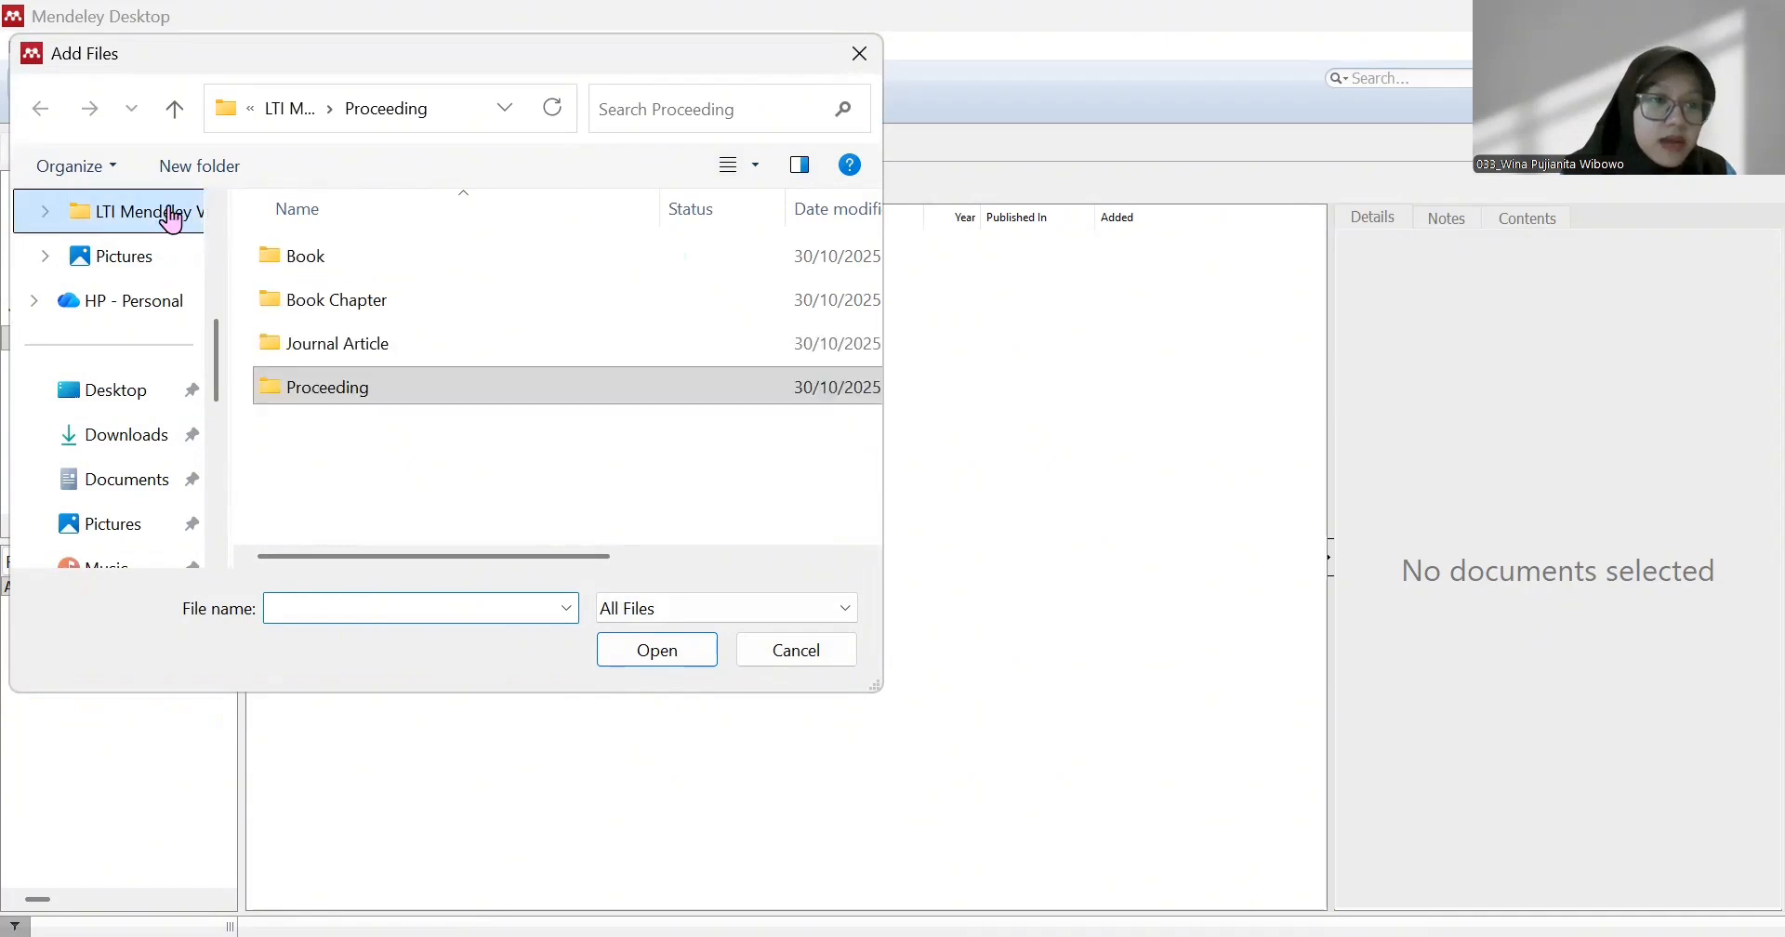
click(394, 277)
double_click(394, 277)
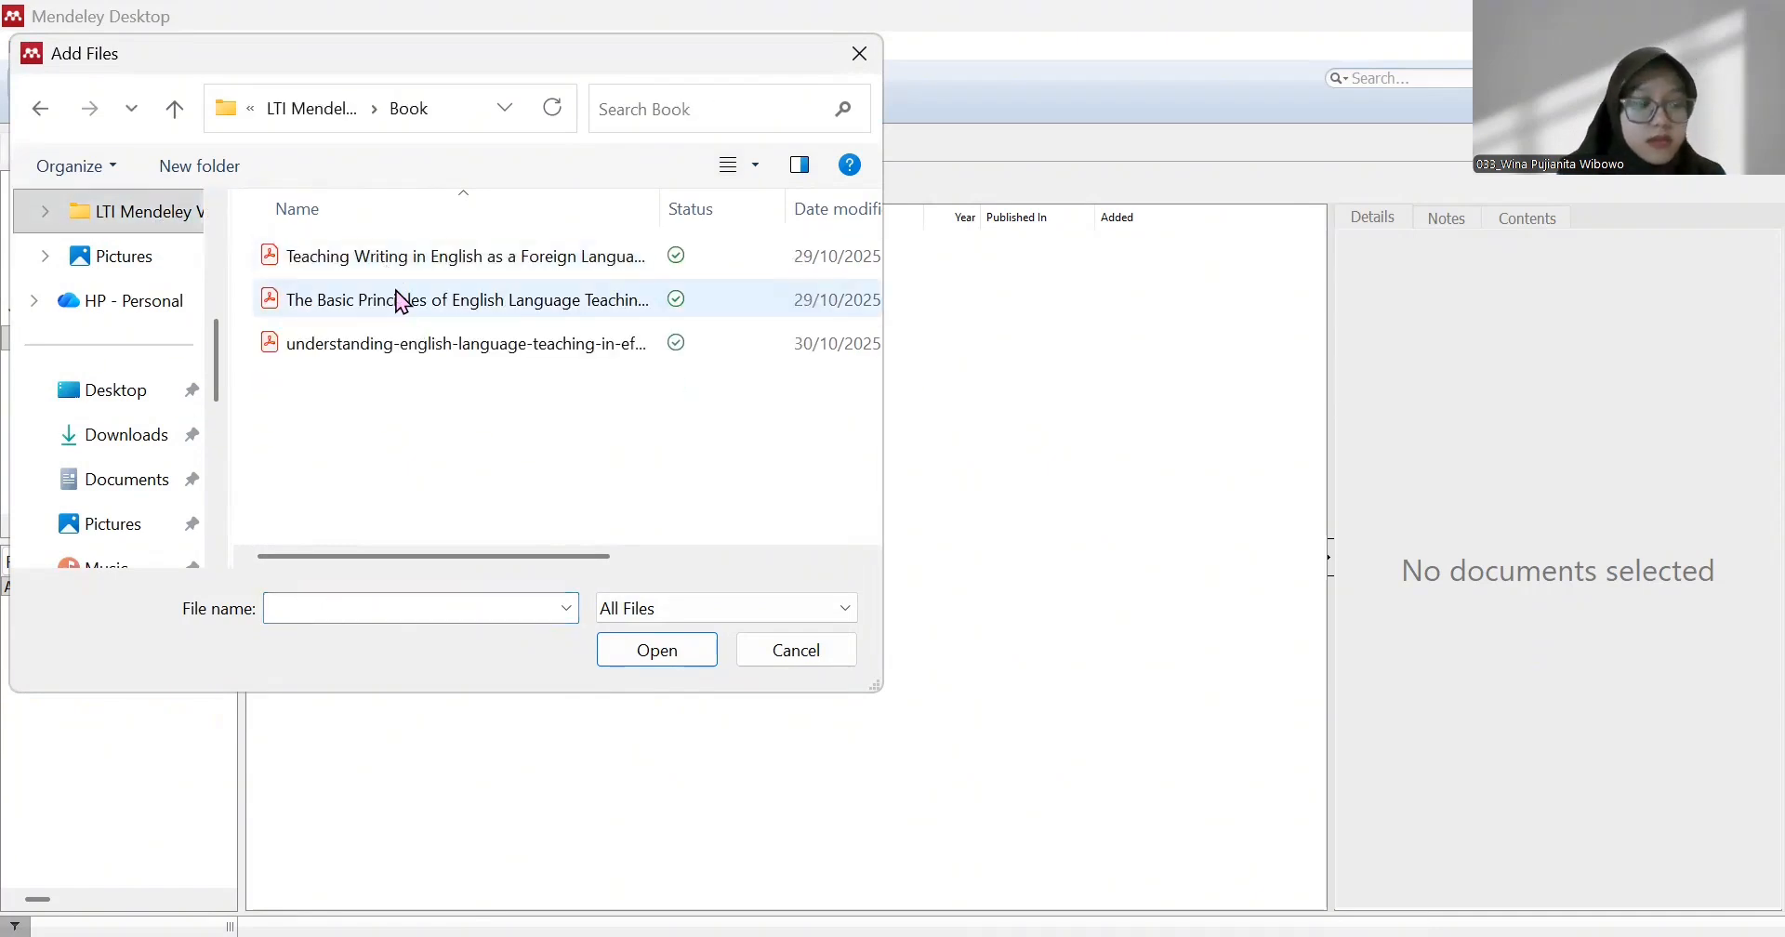
click(418, 267)
ctrl+click(418, 299)
ctrl+click(439, 361)
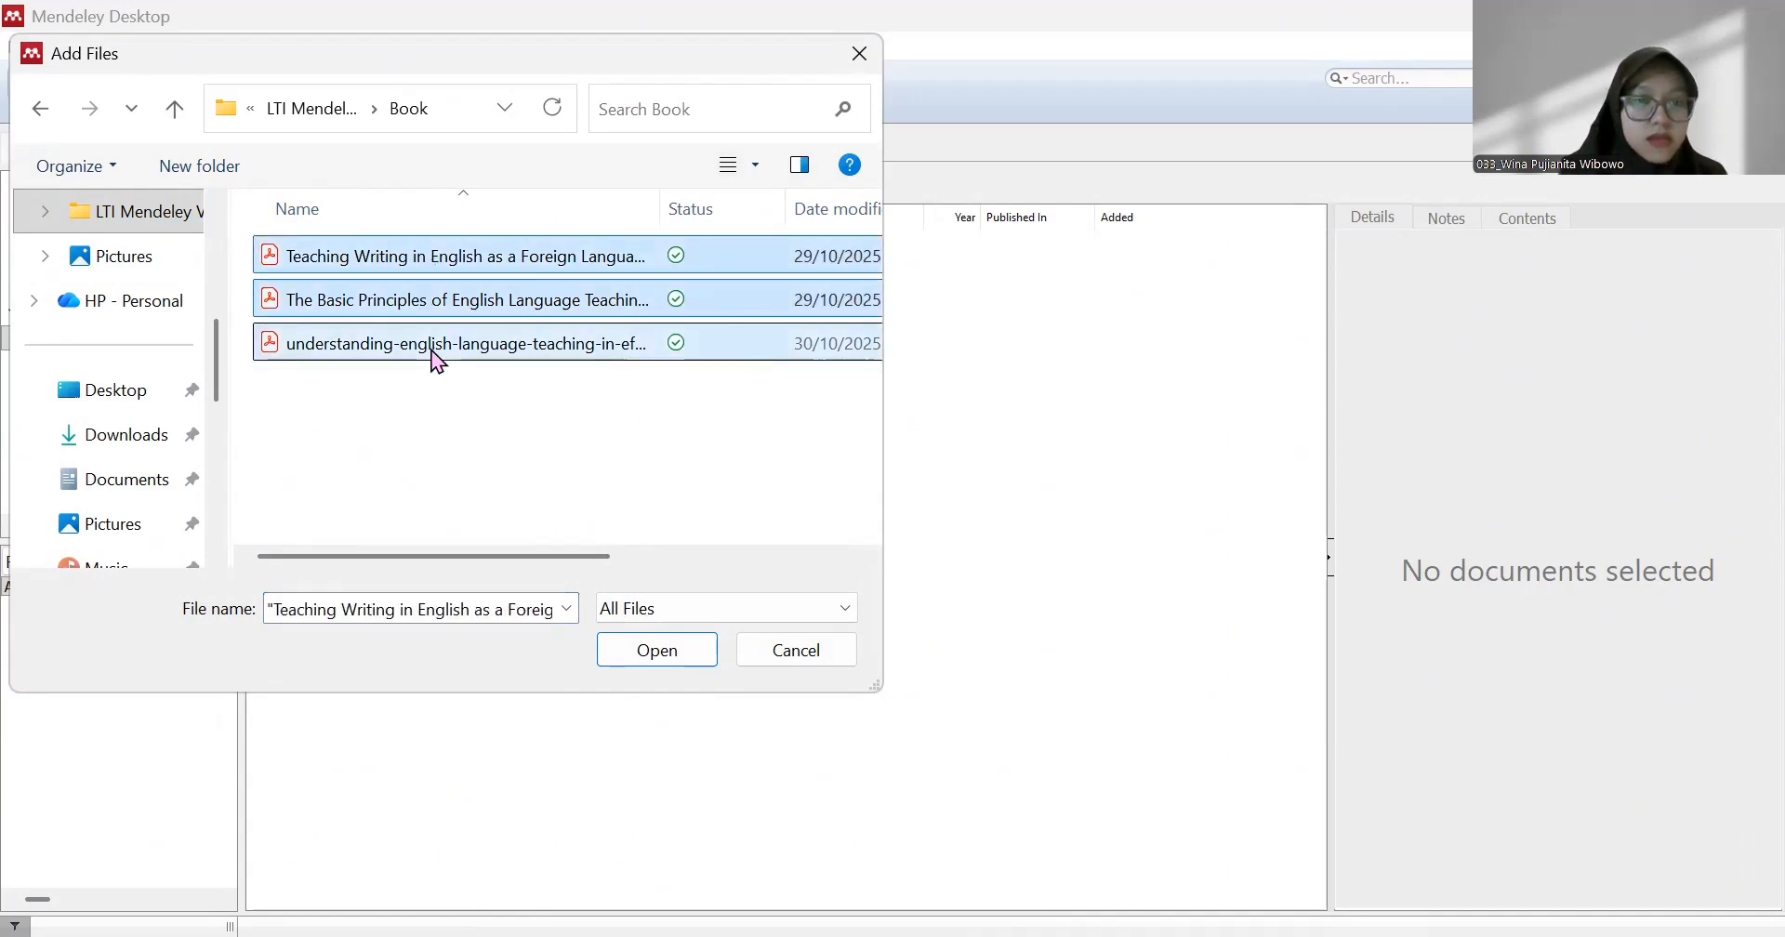
click(610, 656)
Add the China Going Global PDF from LTI Mendeley Video's Book Chapter directory to the Book Chapter subfolder
click(93, 363)
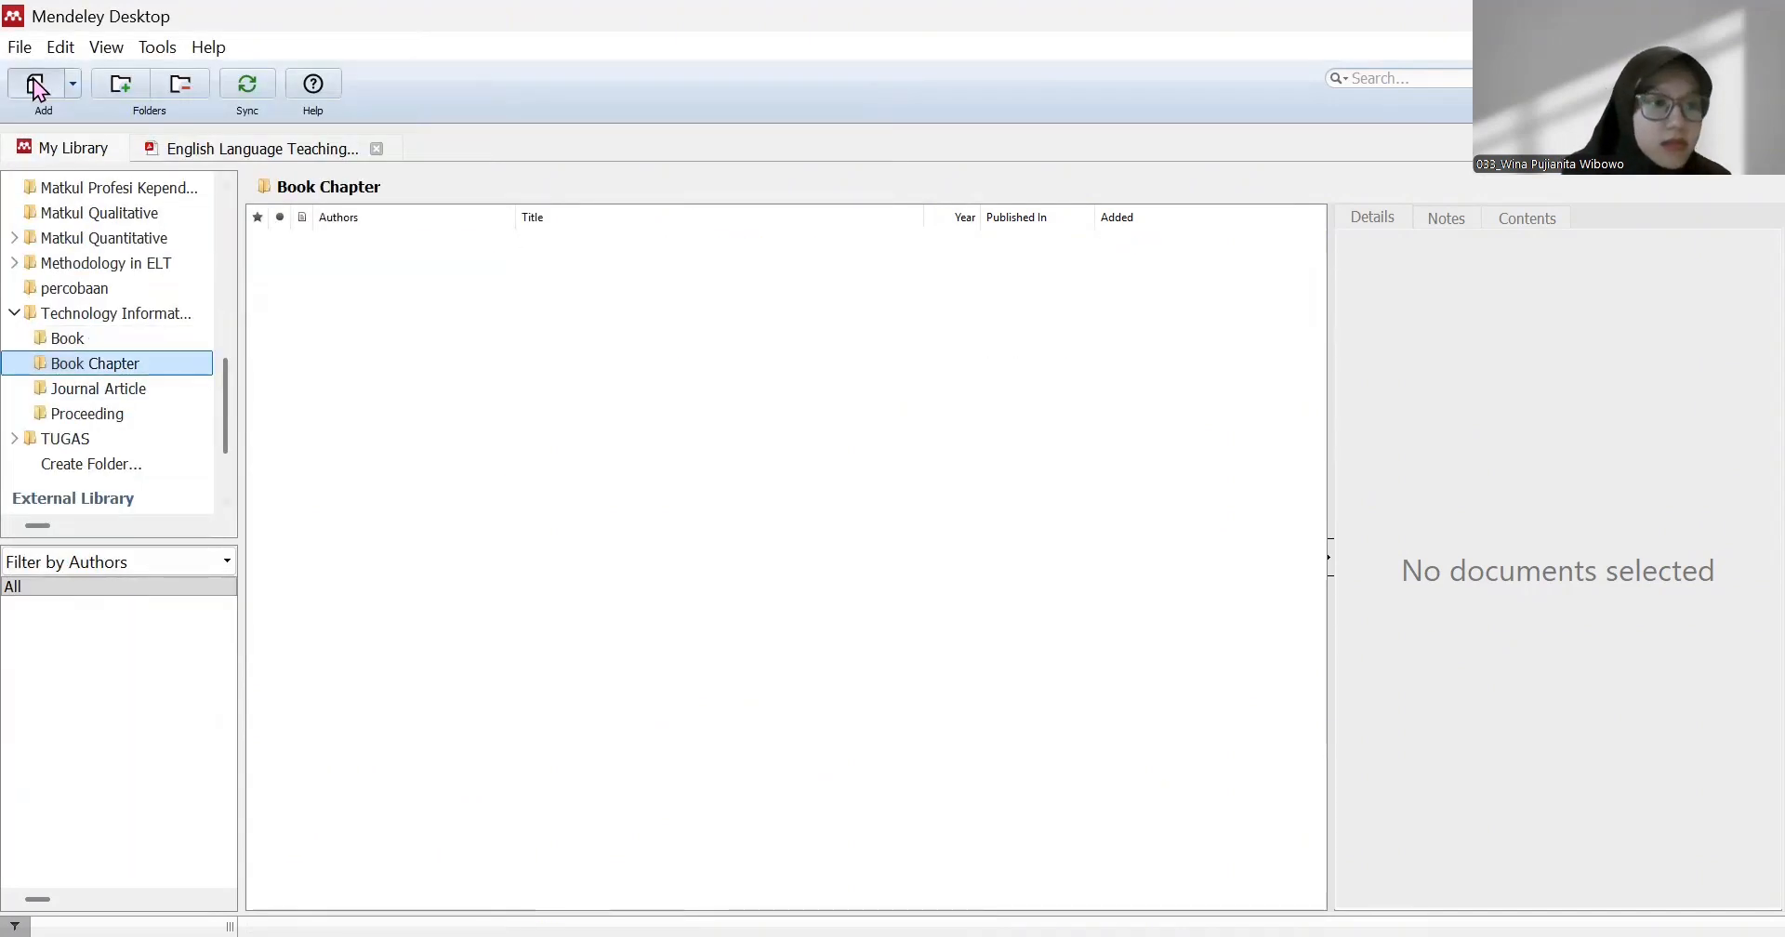
click(35, 84)
click(145, 228)
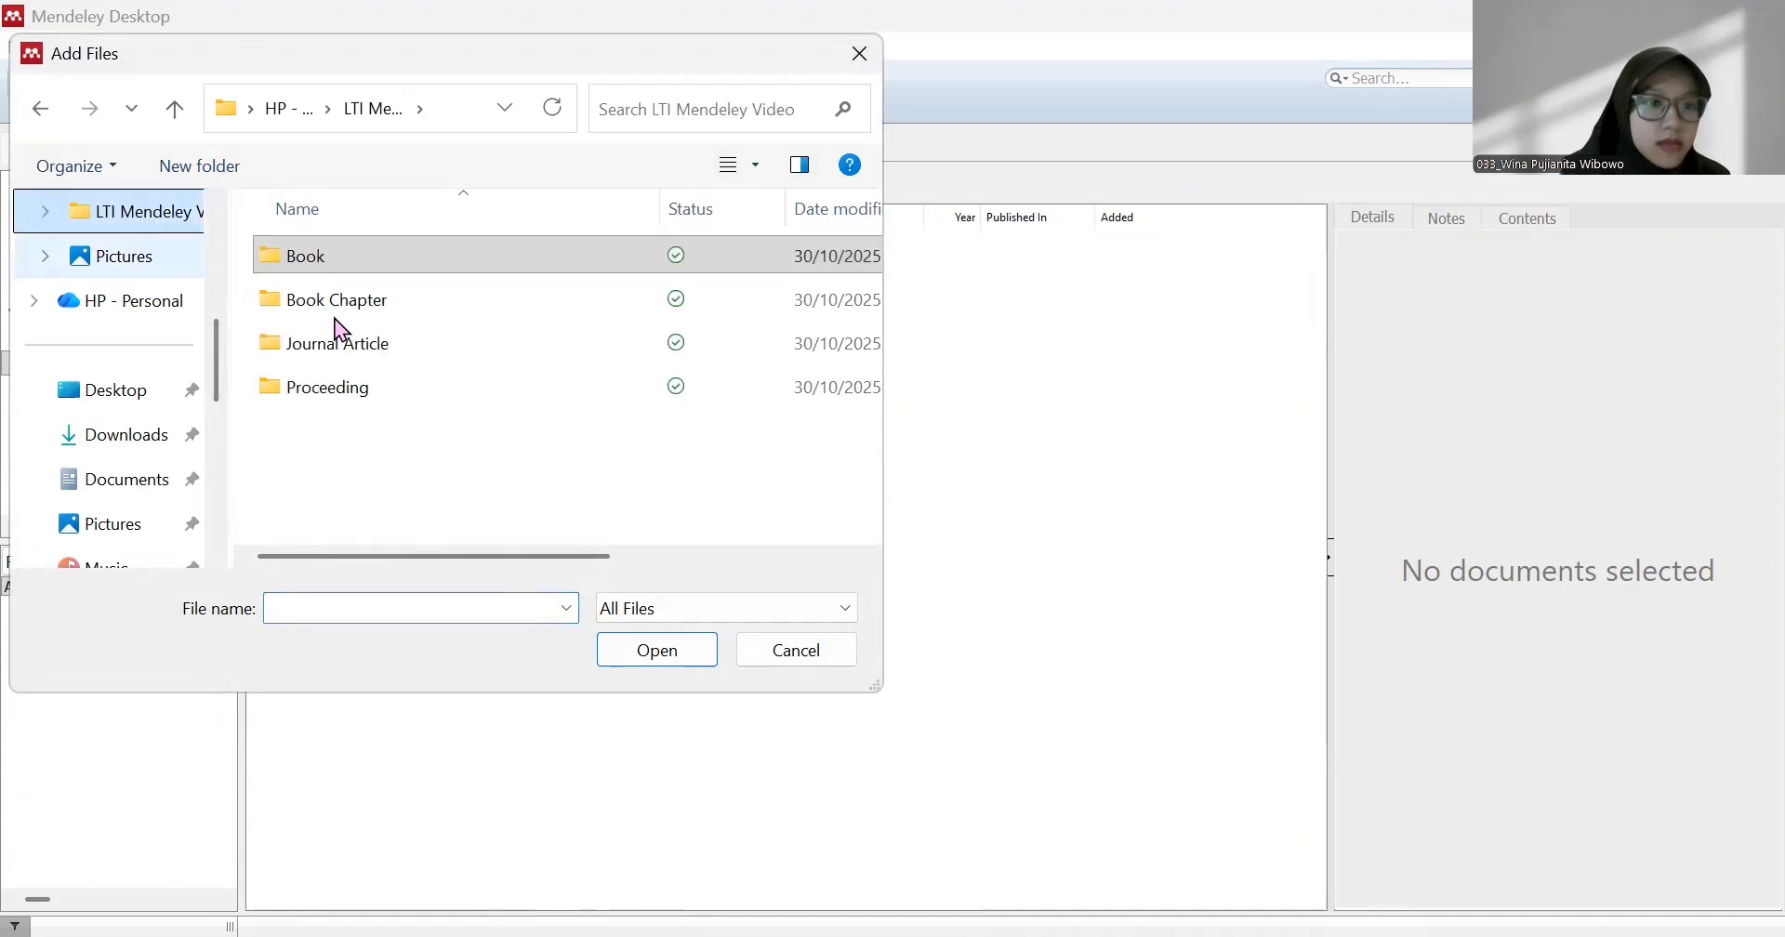
double_click(431, 307)
click(492, 270)
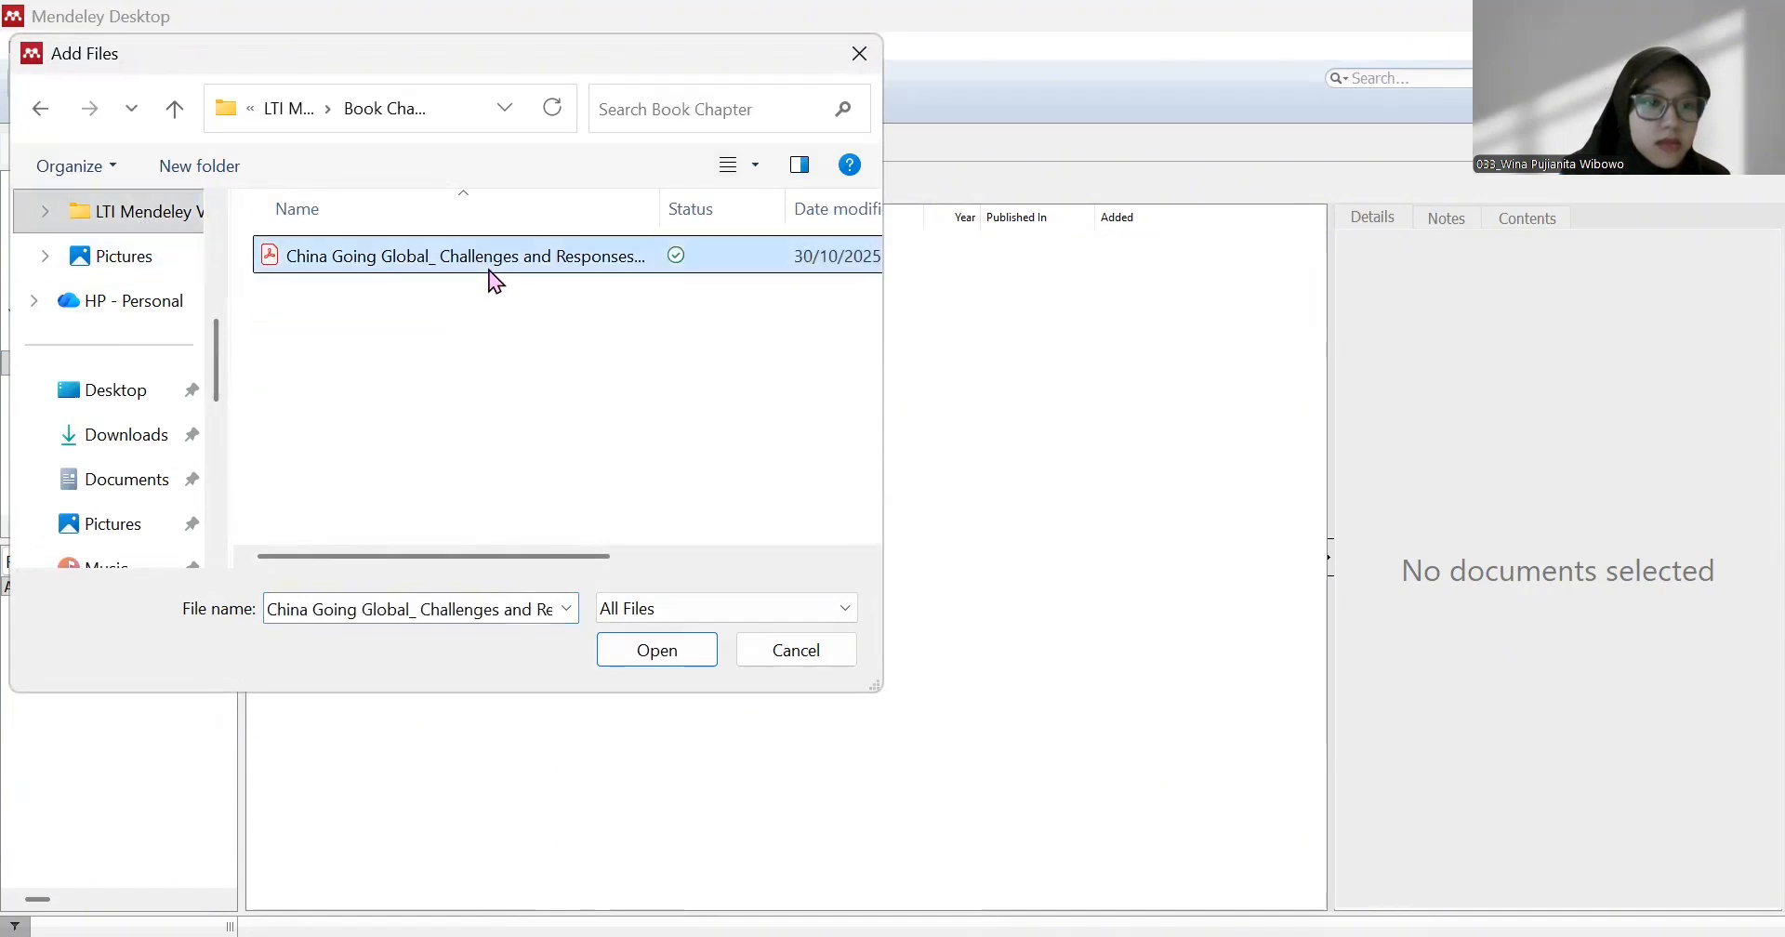
click(656, 655)
Add the "Bridging technology and pedagogy" PDF from LTI Mendeley Video's Journal Article directory to the Journal Article subfolder
click(93, 391)
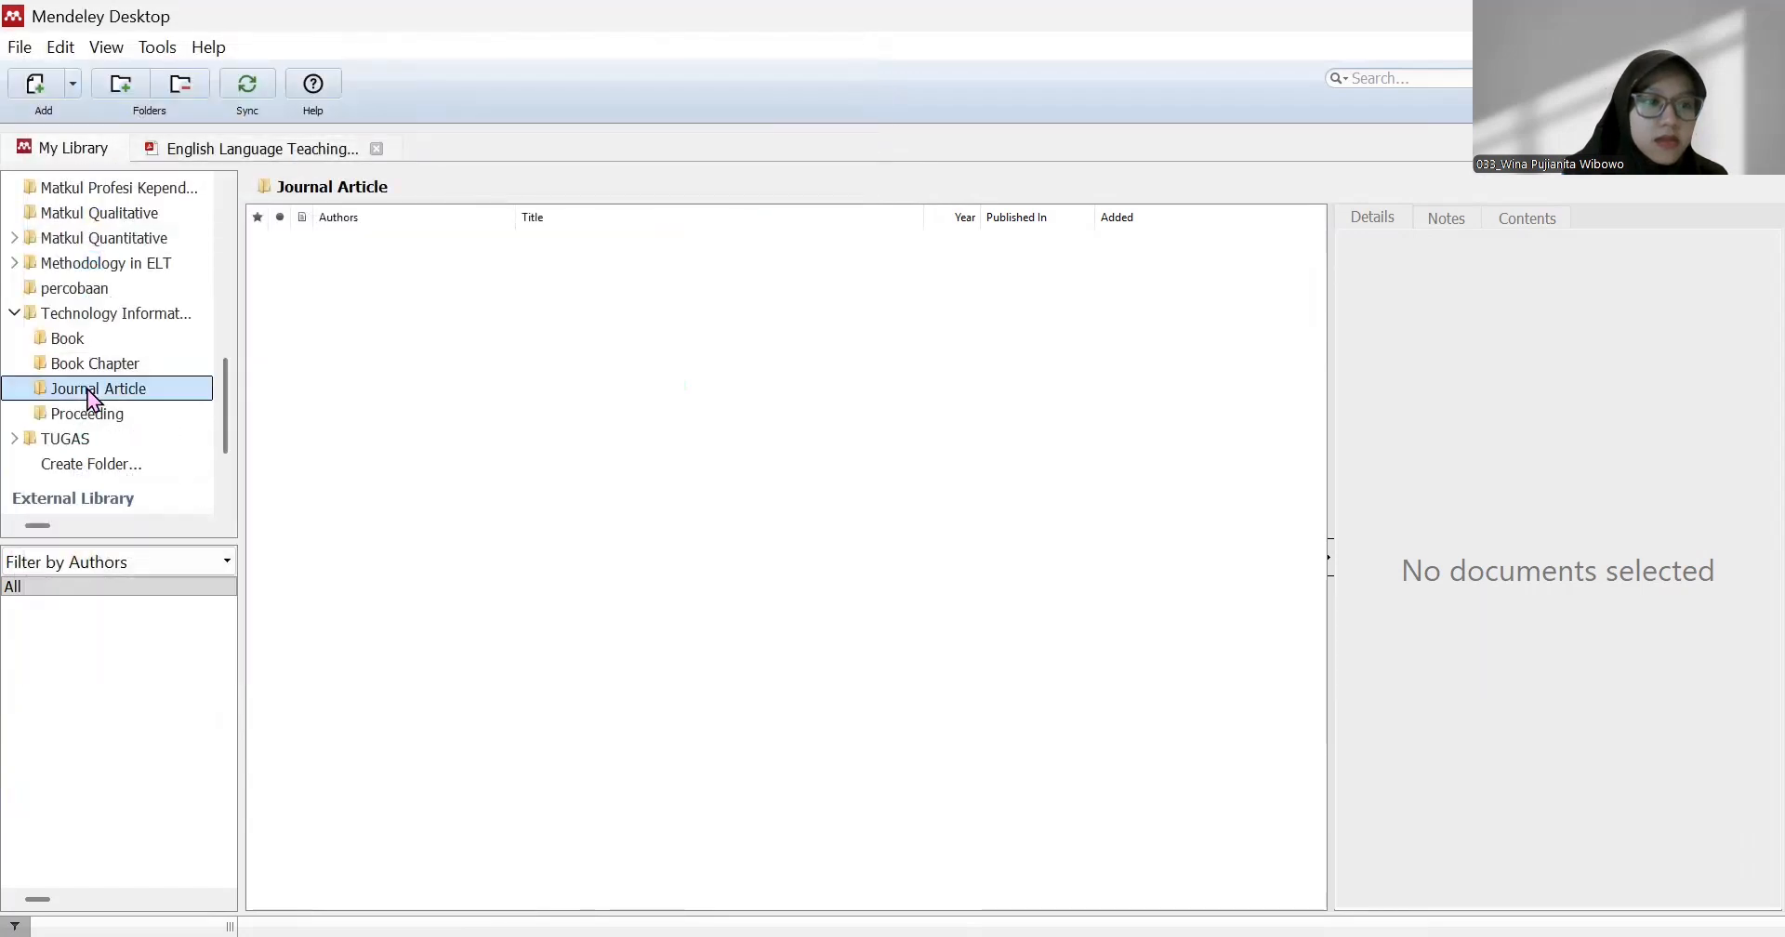
click(42, 89)
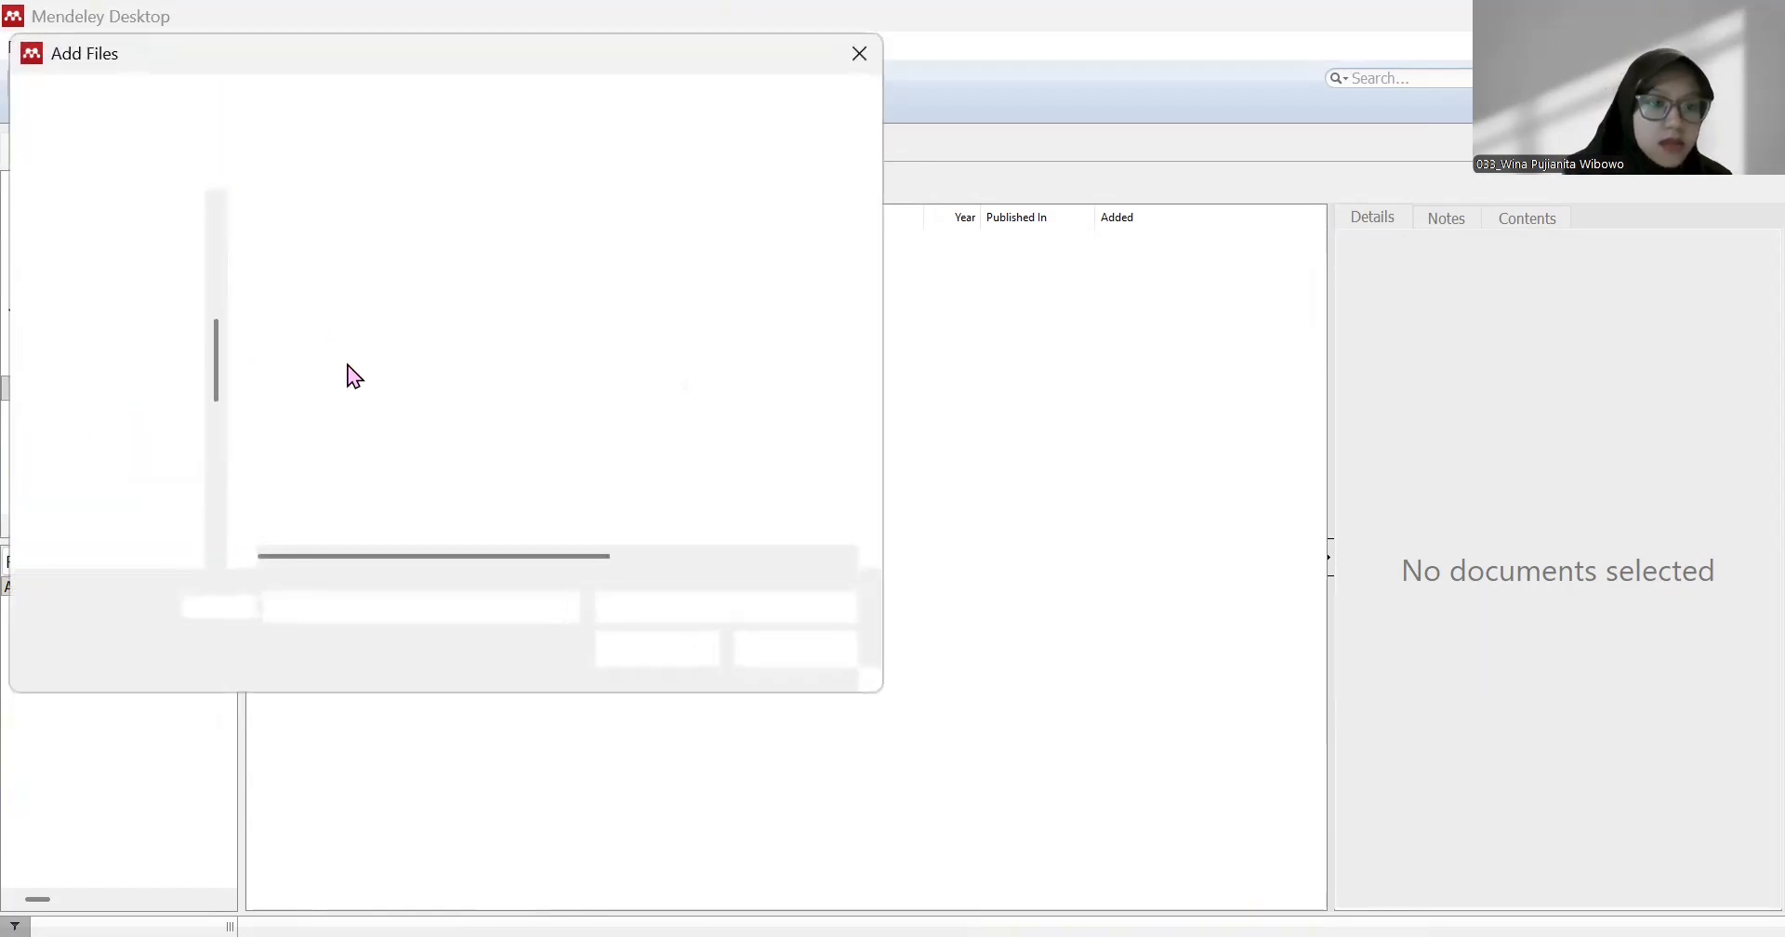
click(154, 228)
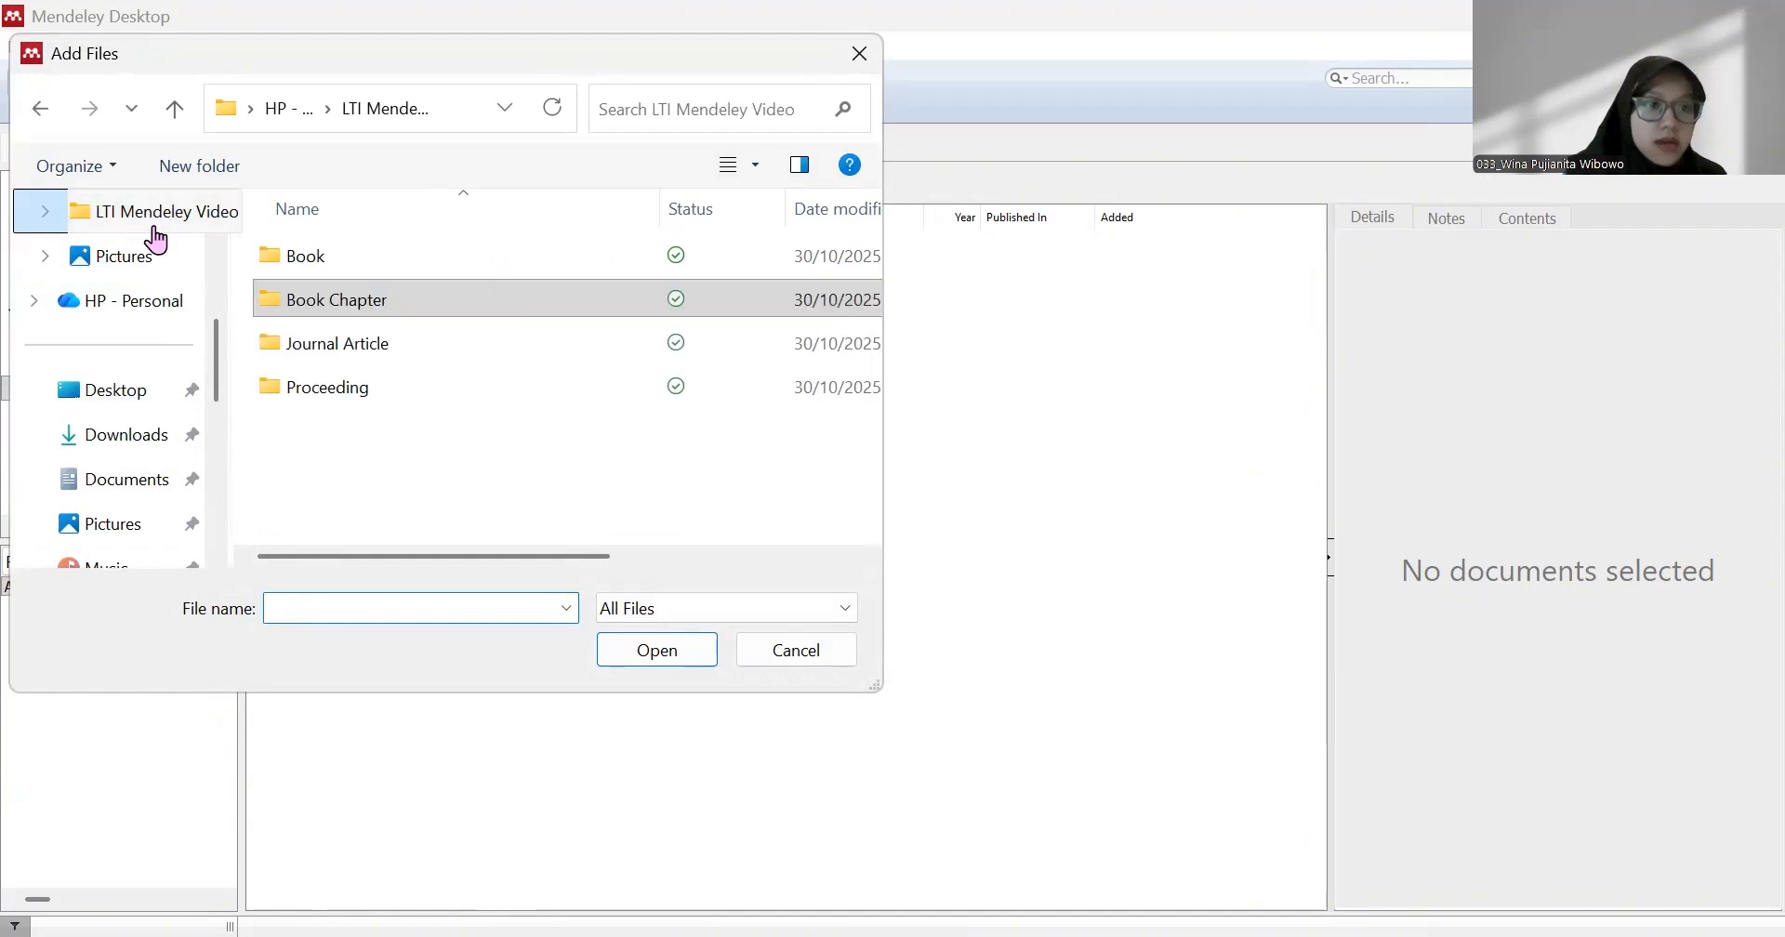
double_click(437, 346)
double_click(432, 270)
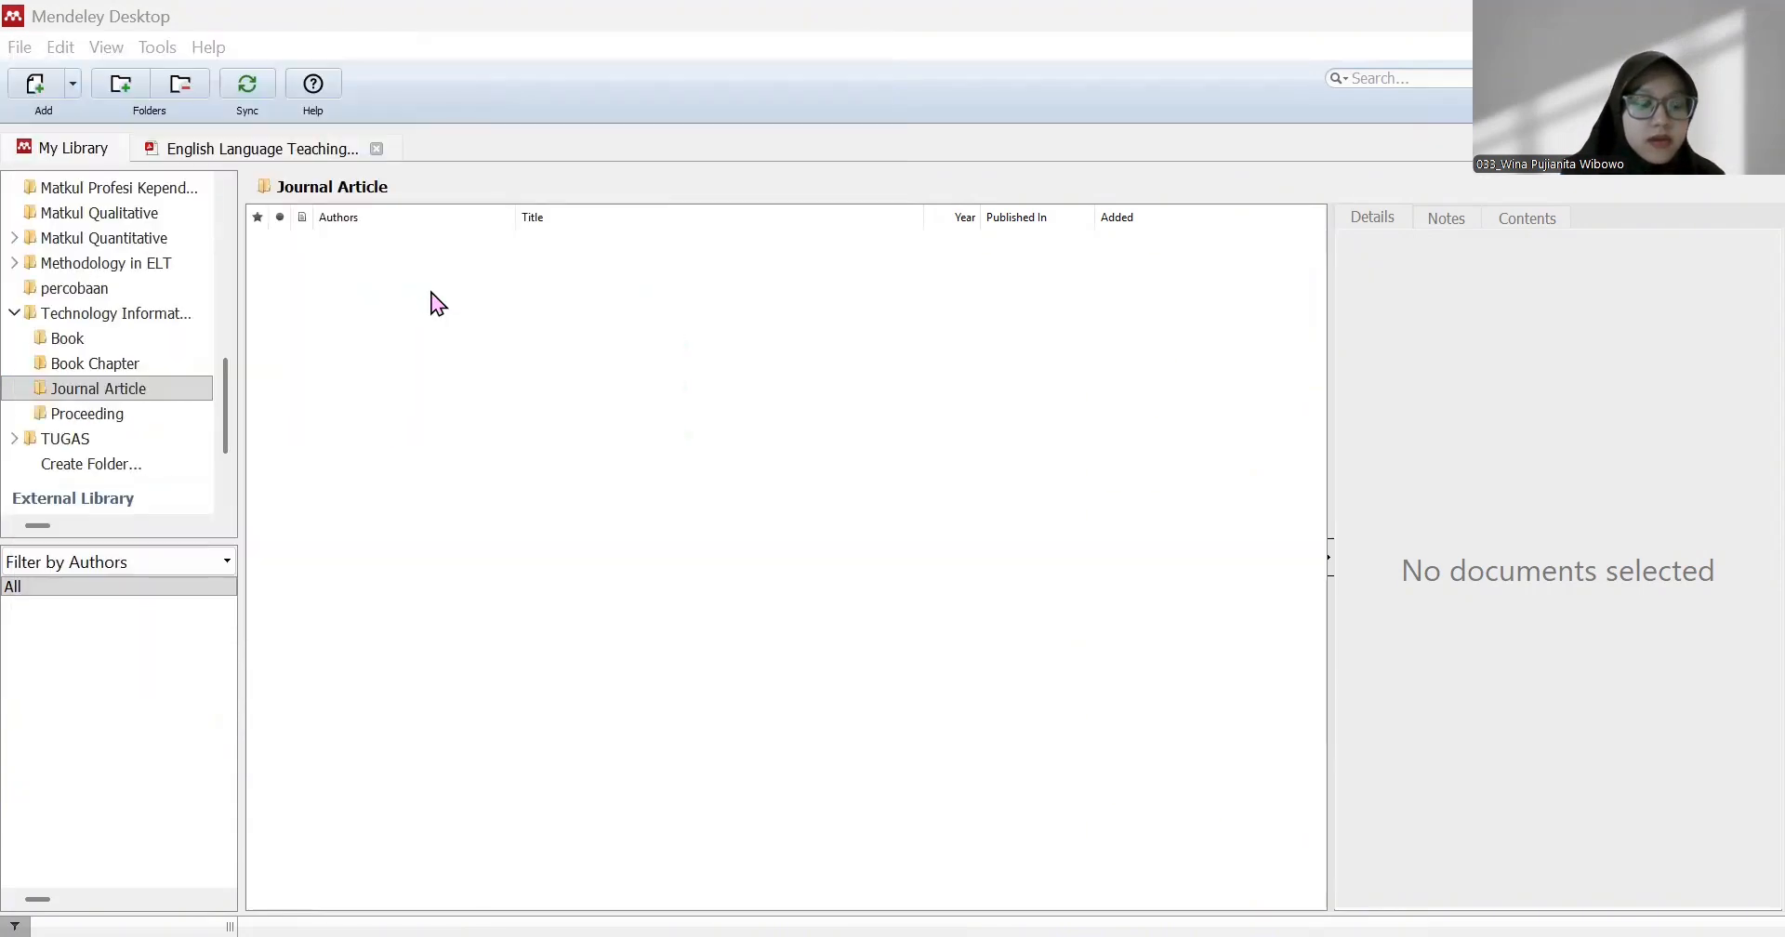
Add the remaining four PDFs, from "EFL teachers' generative artificial intelligence" to "Strategies-of-Improving-Information-Literacy", to the Journal Article subfolder
click(34, 85)
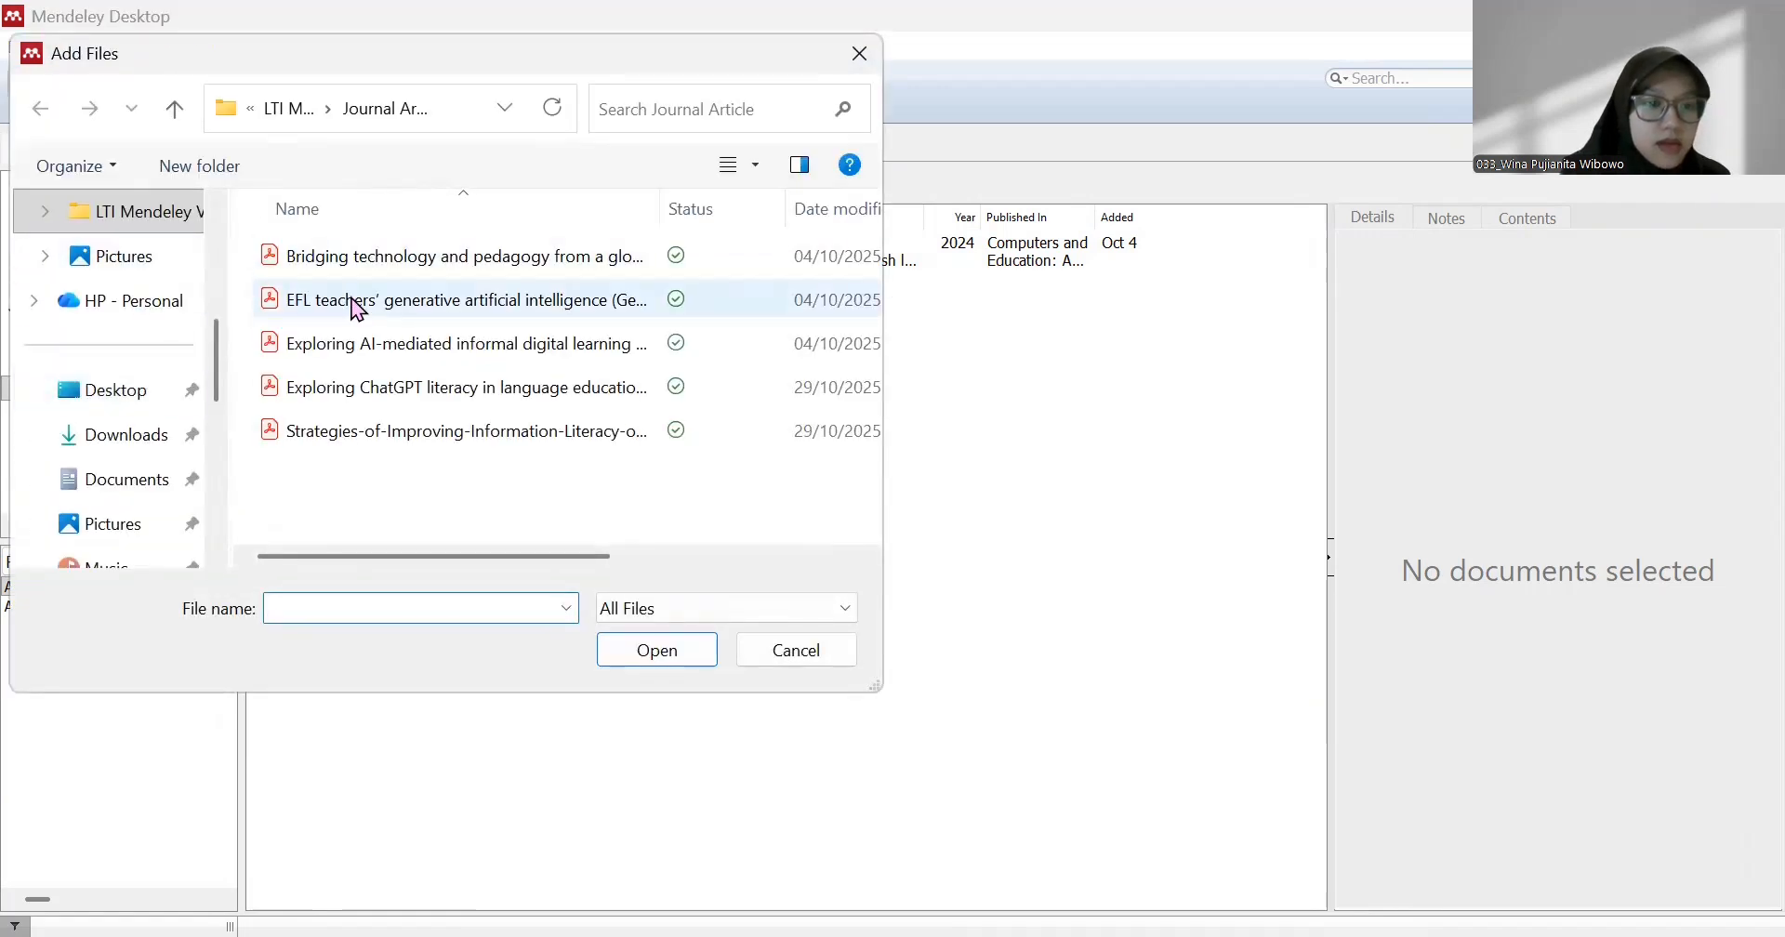
click(357, 309)
shift+click(358, 344)
shift+click(362, 430)
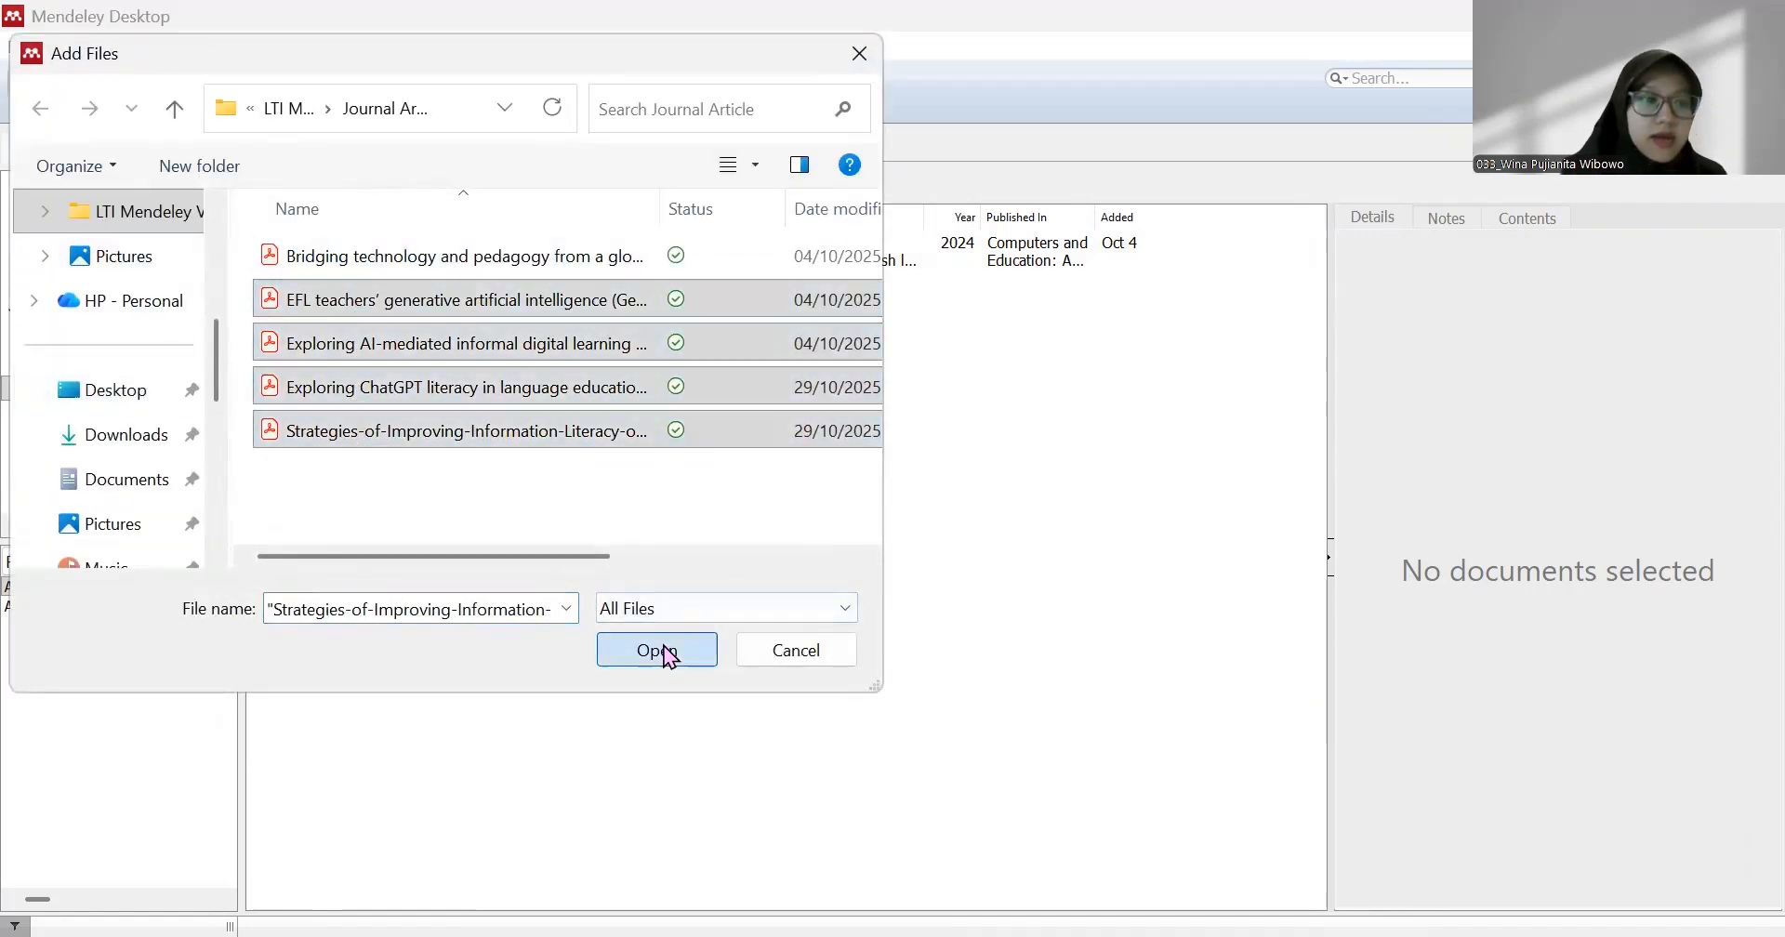
click(670, 654)
Add the "Training Students to Identify and Correct" PDF from LTI Mendeley Video's Proceeding directory to the Proceeding subfolder
click(107, 413)
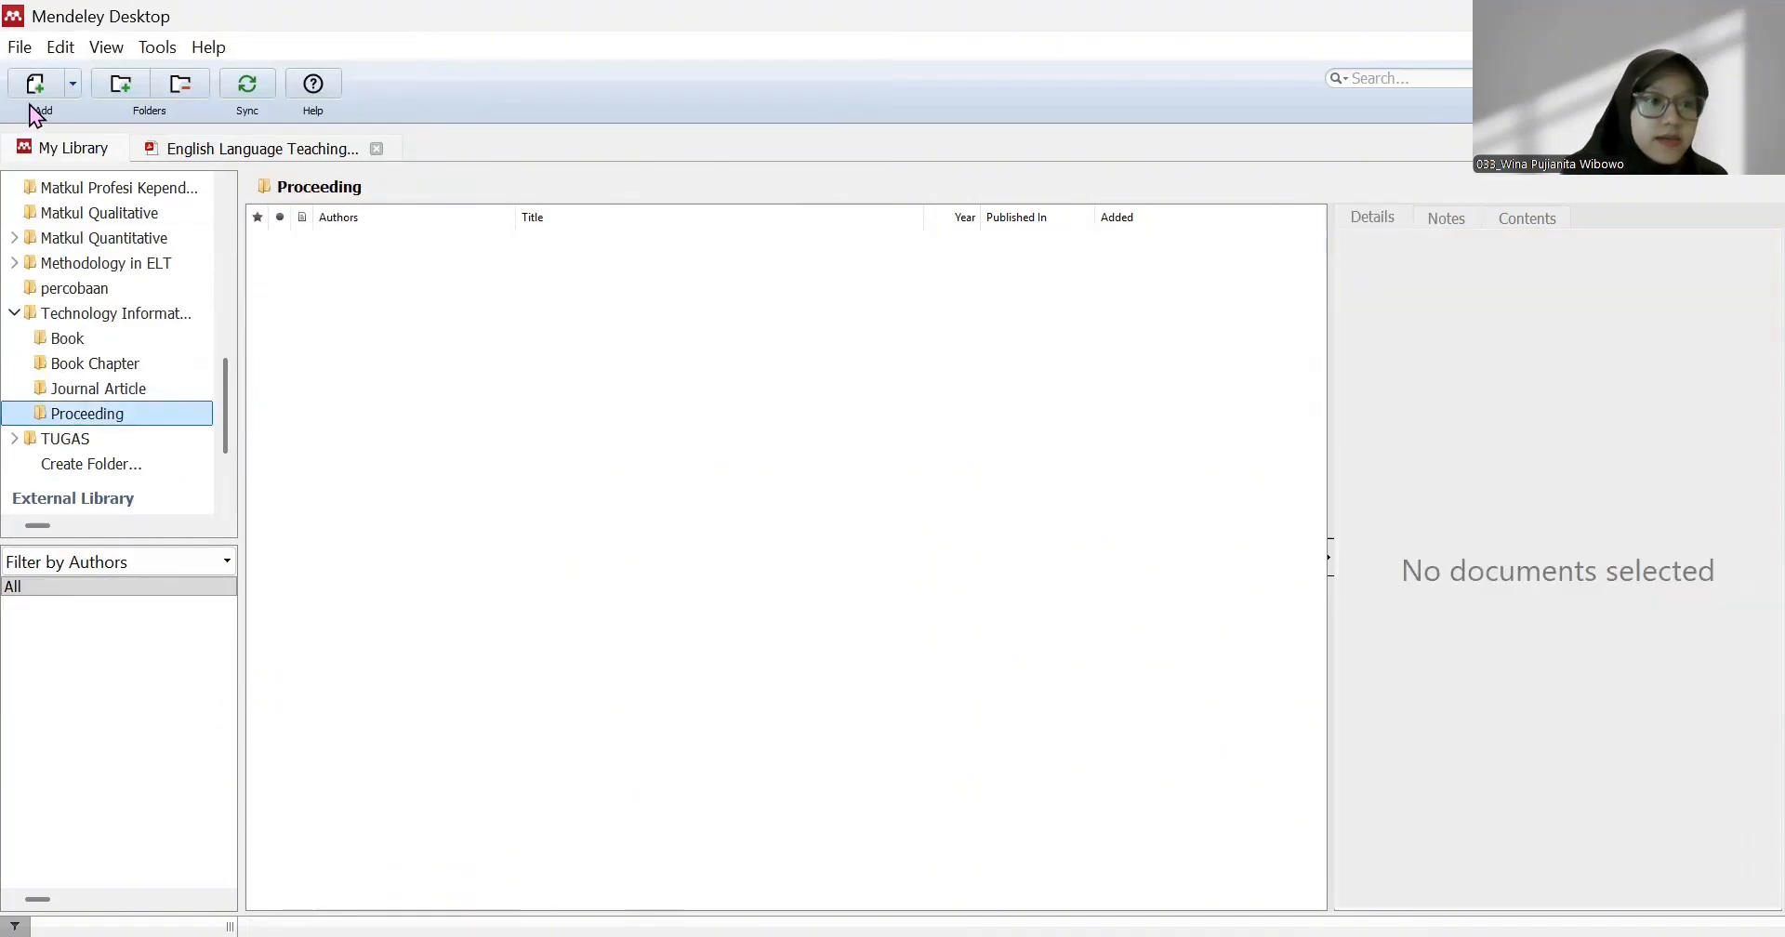
click(48, 84)
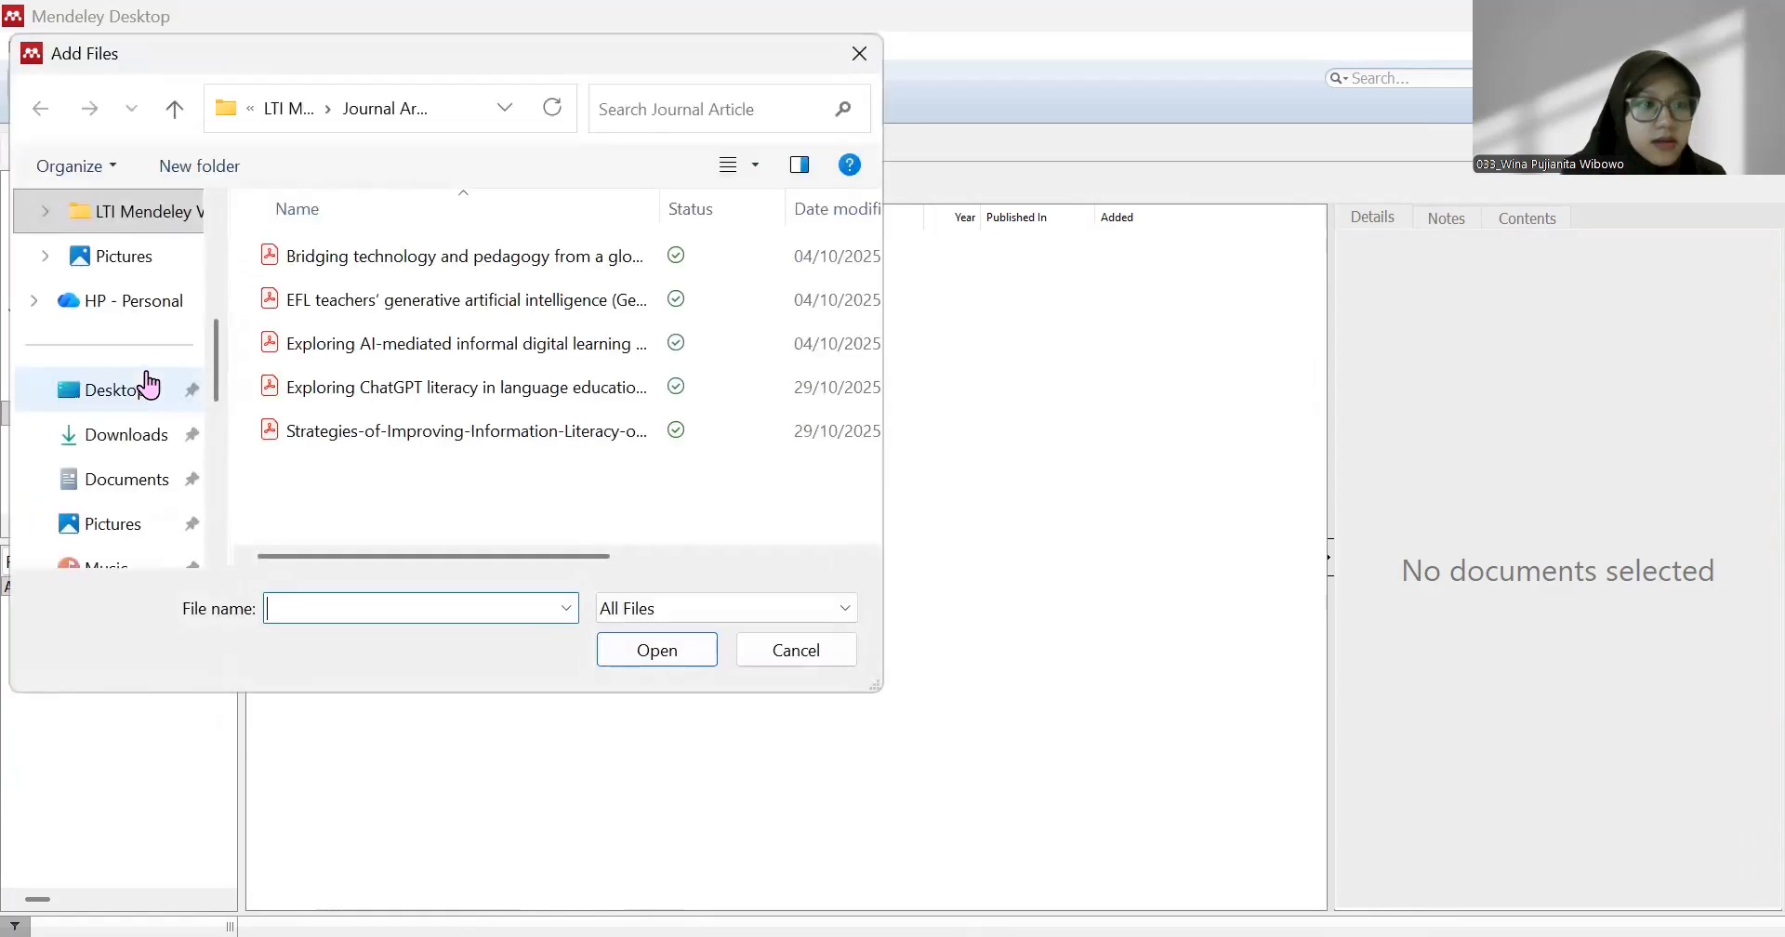
click(144, 213)
double_click(518, 396)
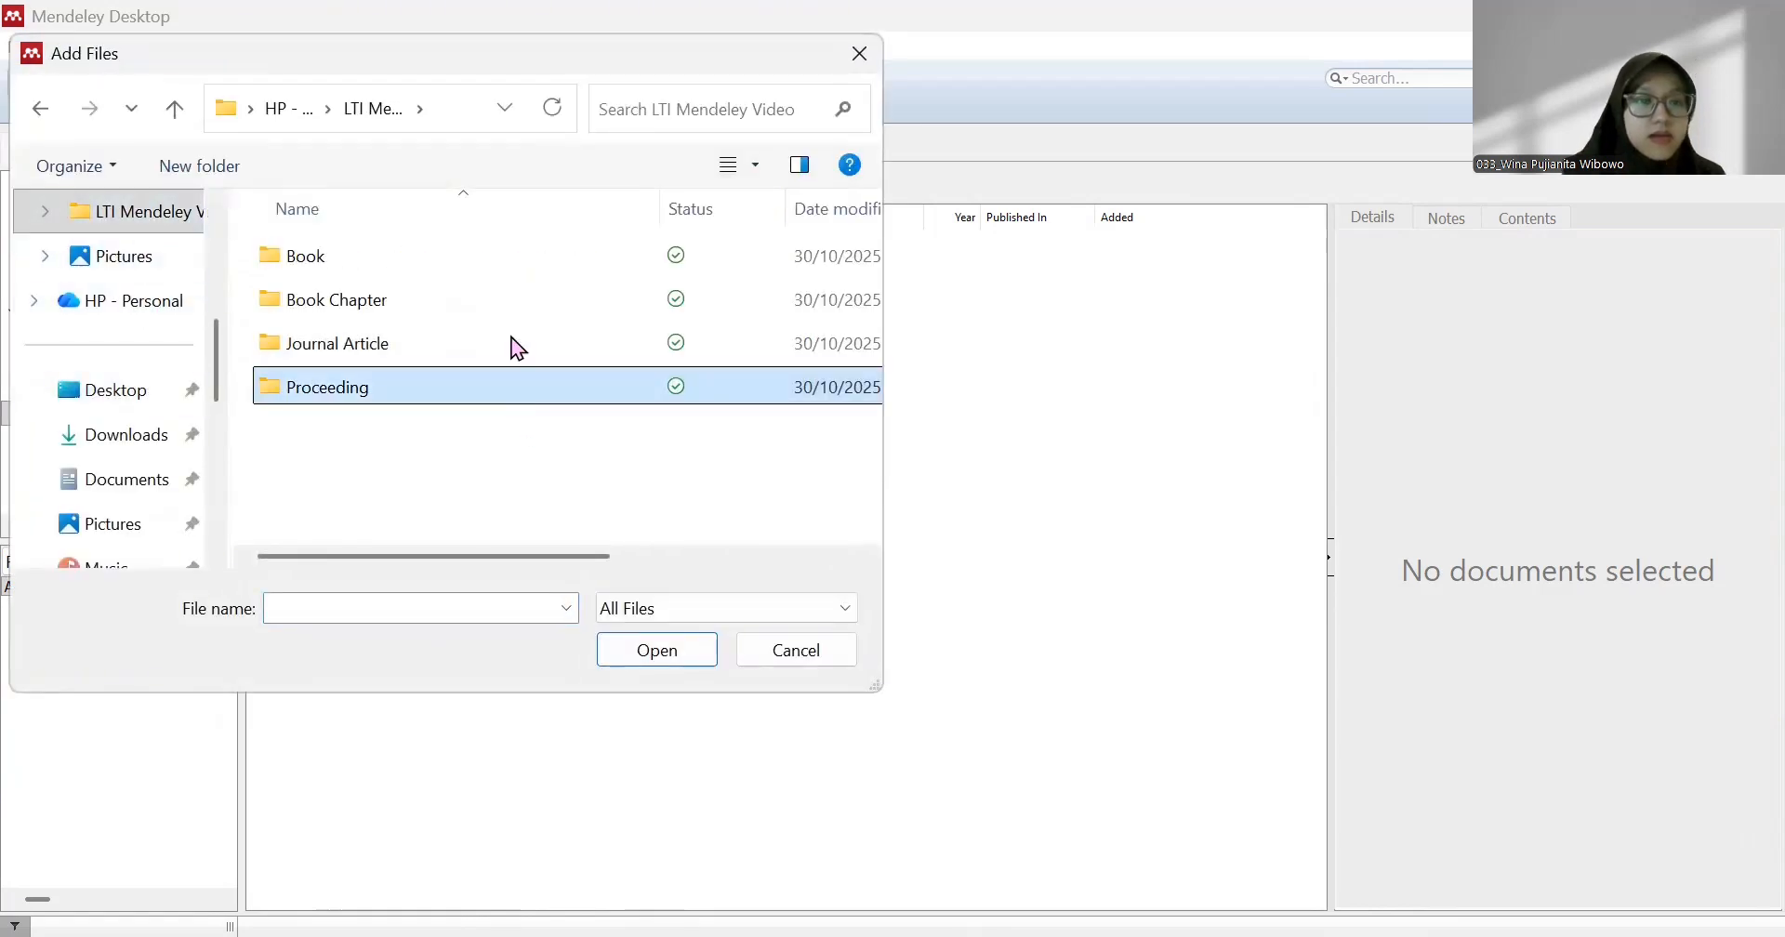
click(506, 270)
click(648, 655)
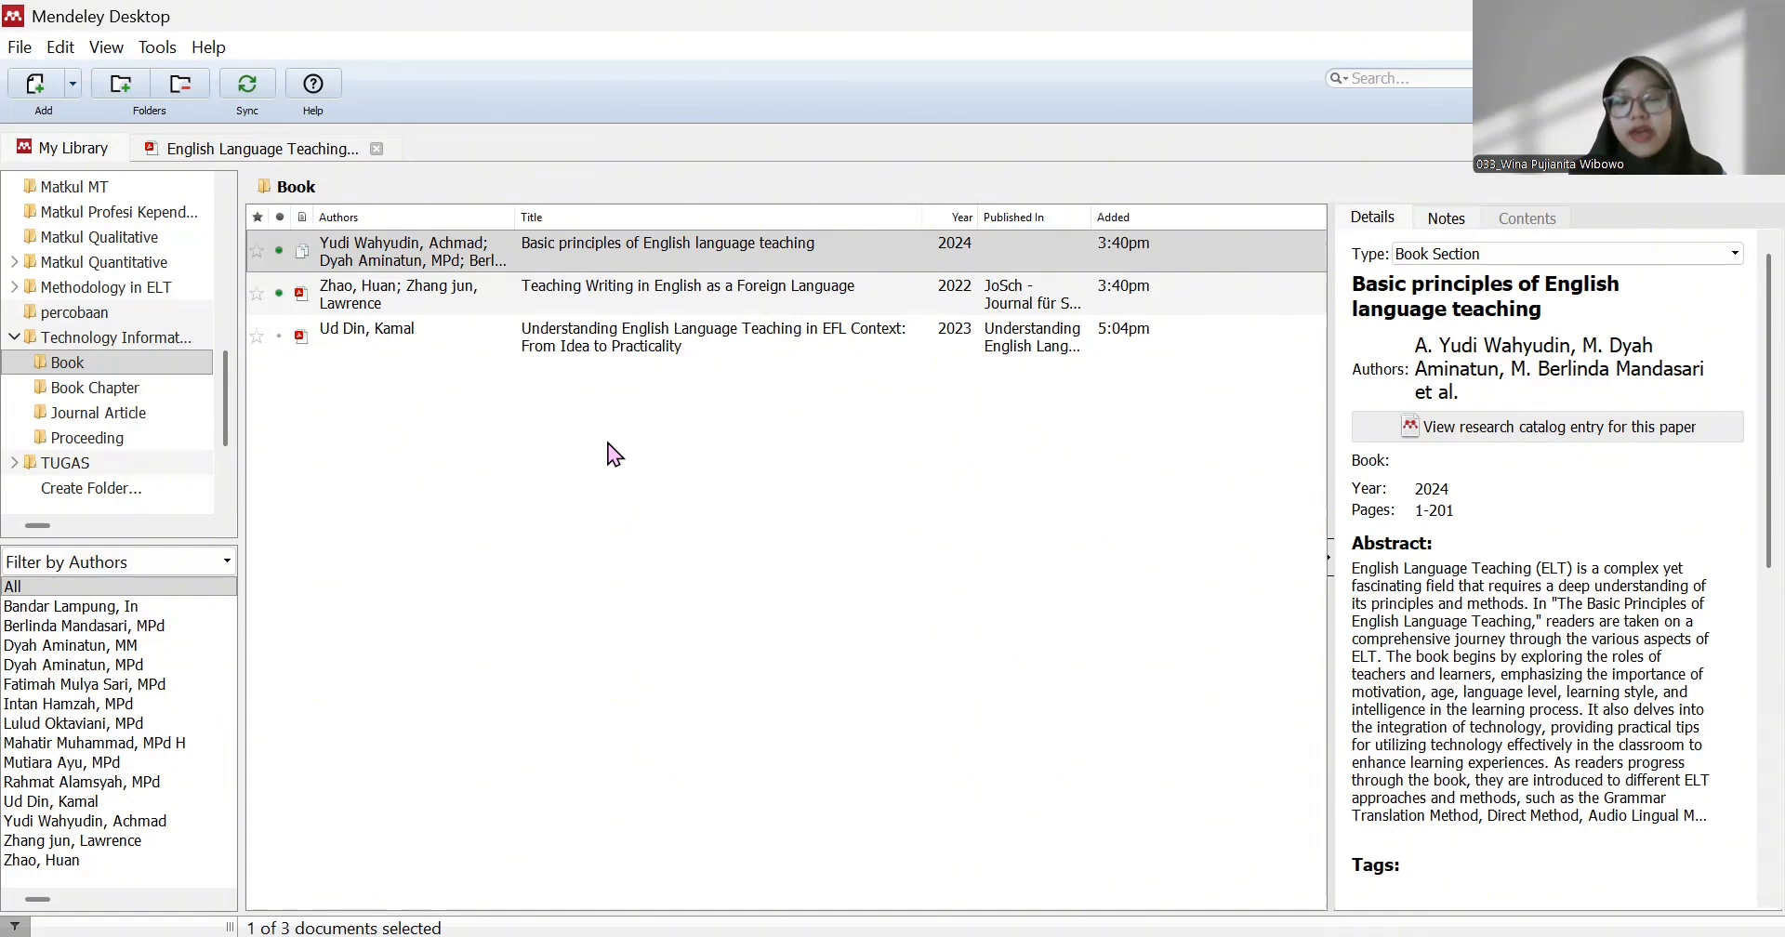
Open the "Basic principles of English language teaching" PDF from the Book subfolder and set its document type to Book
click(674, 260)
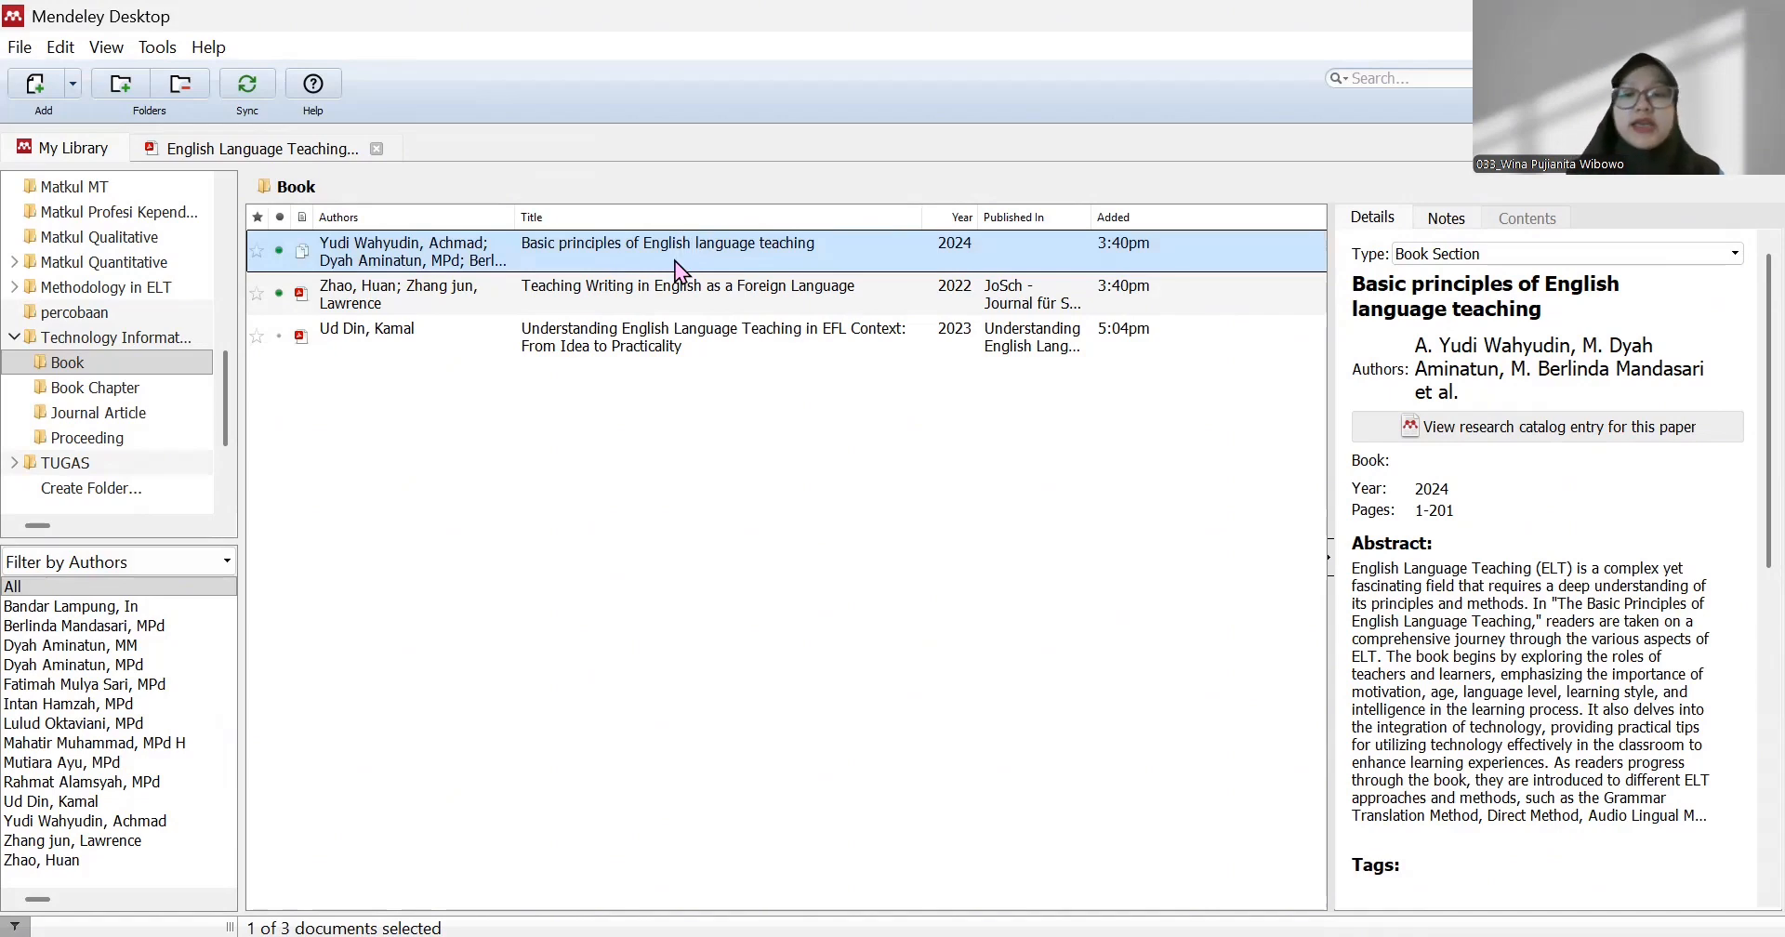
double_click(675, 261)
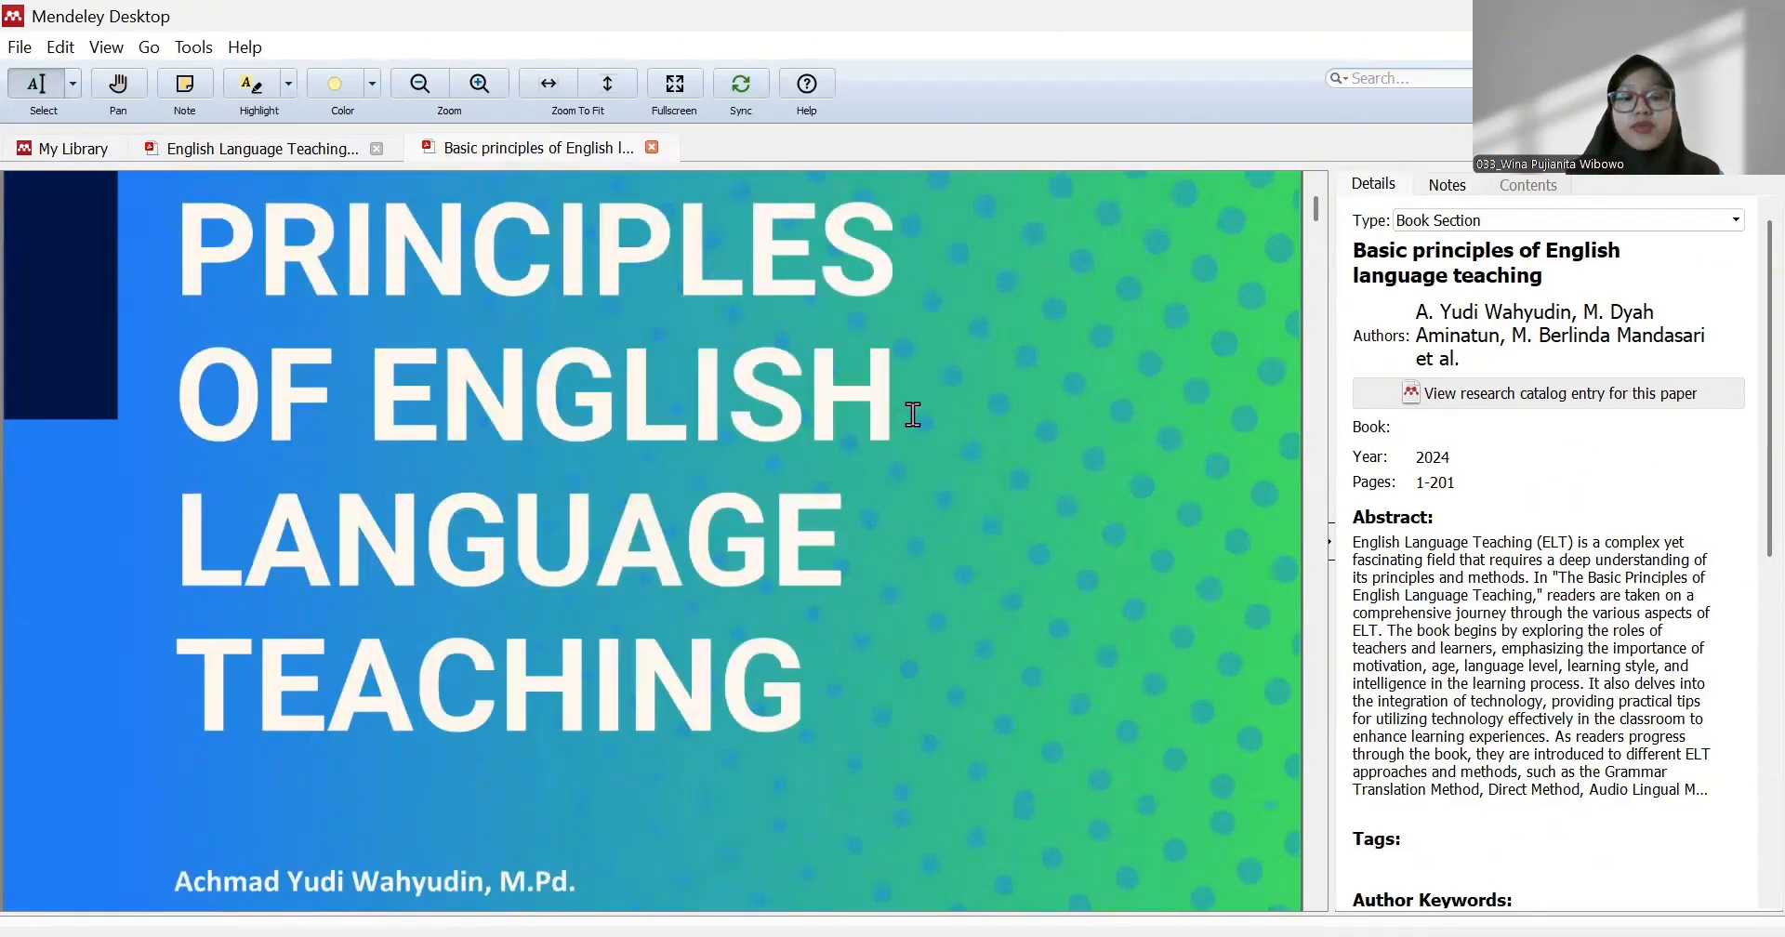
scroll(913, 415, up, 5)
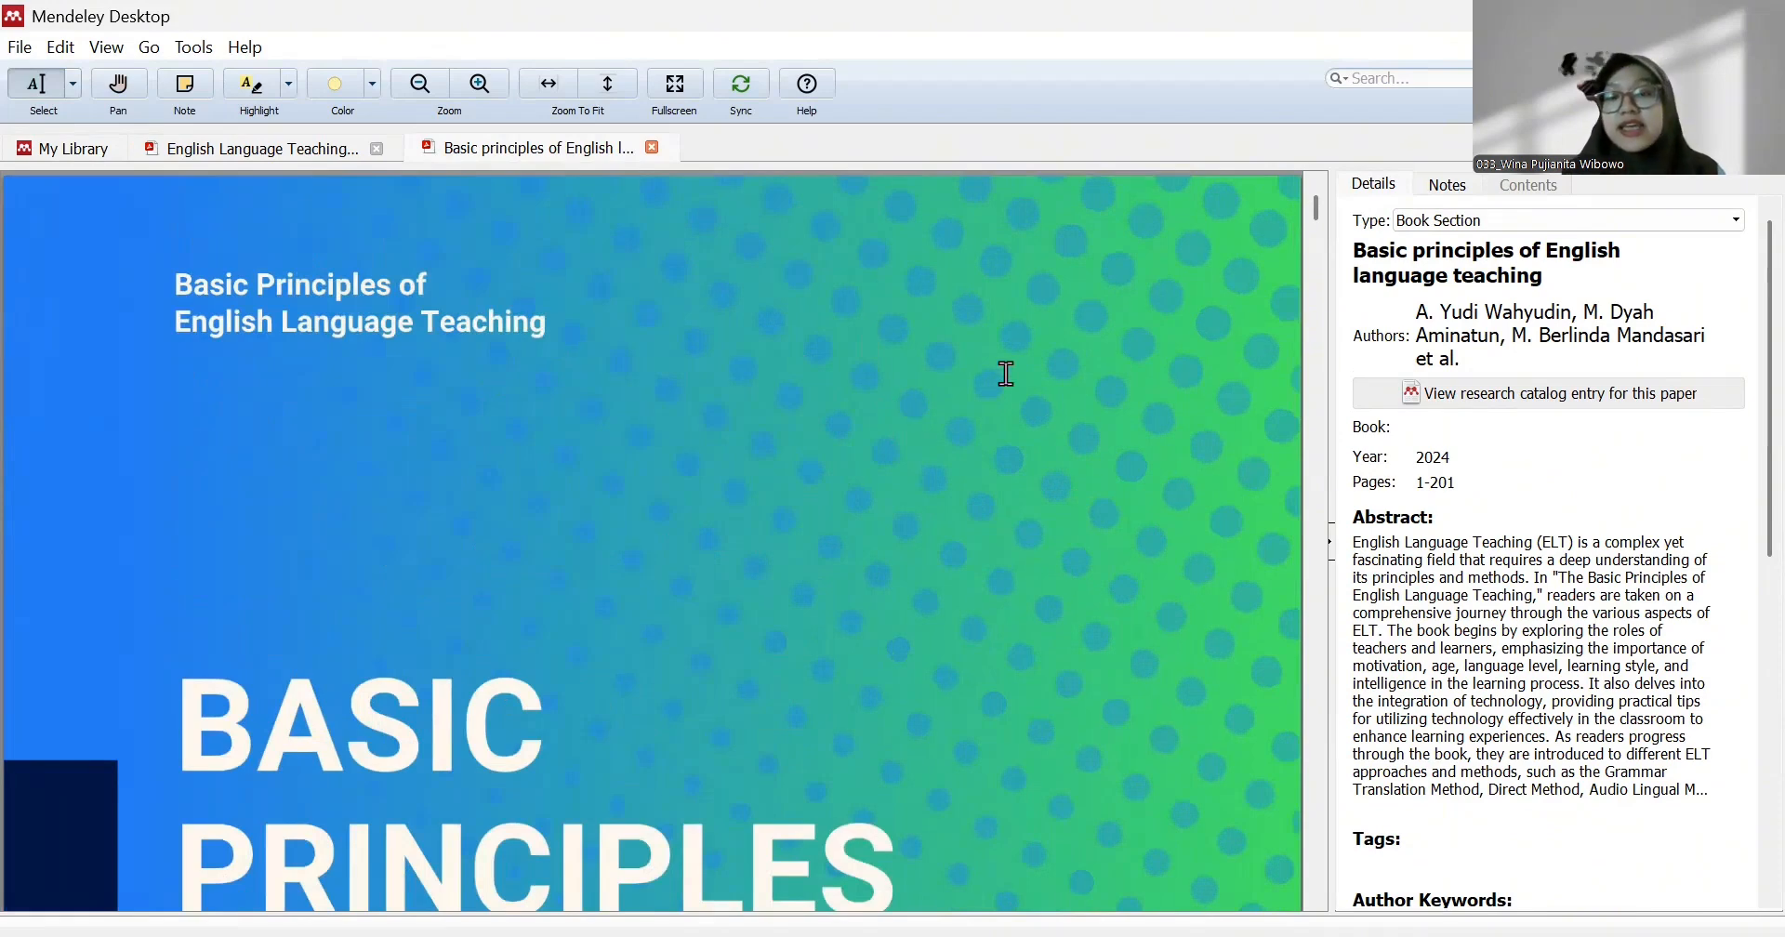
click(1447, 227)
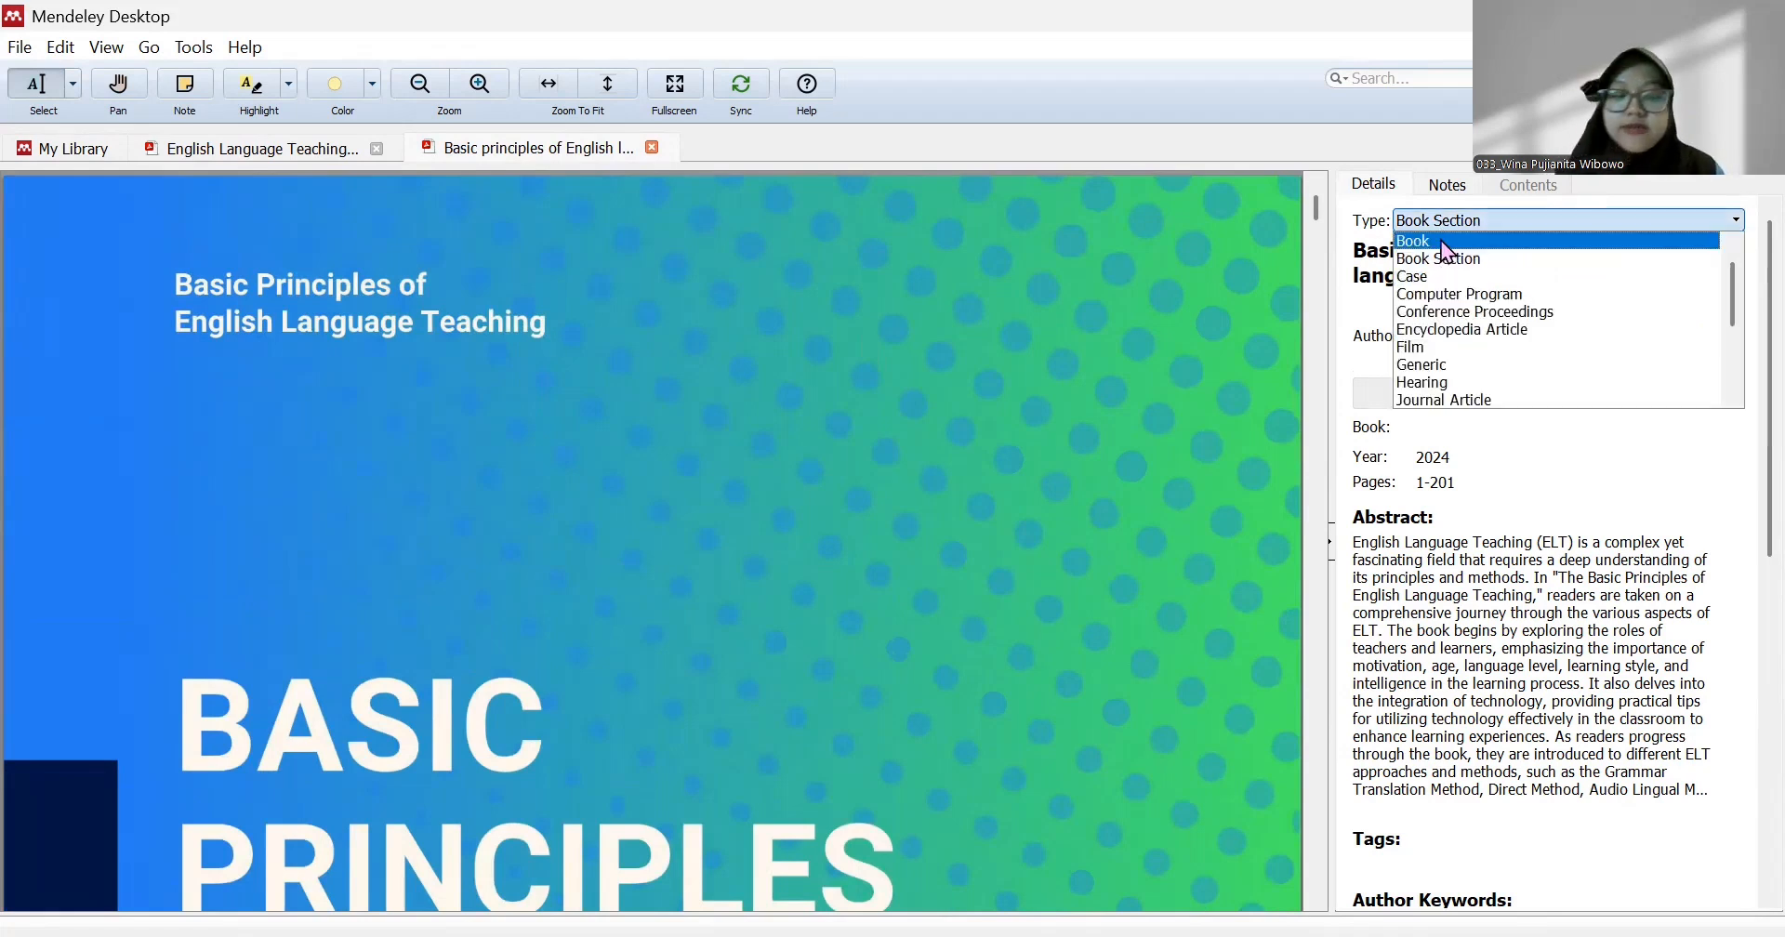
click(1447, 243)
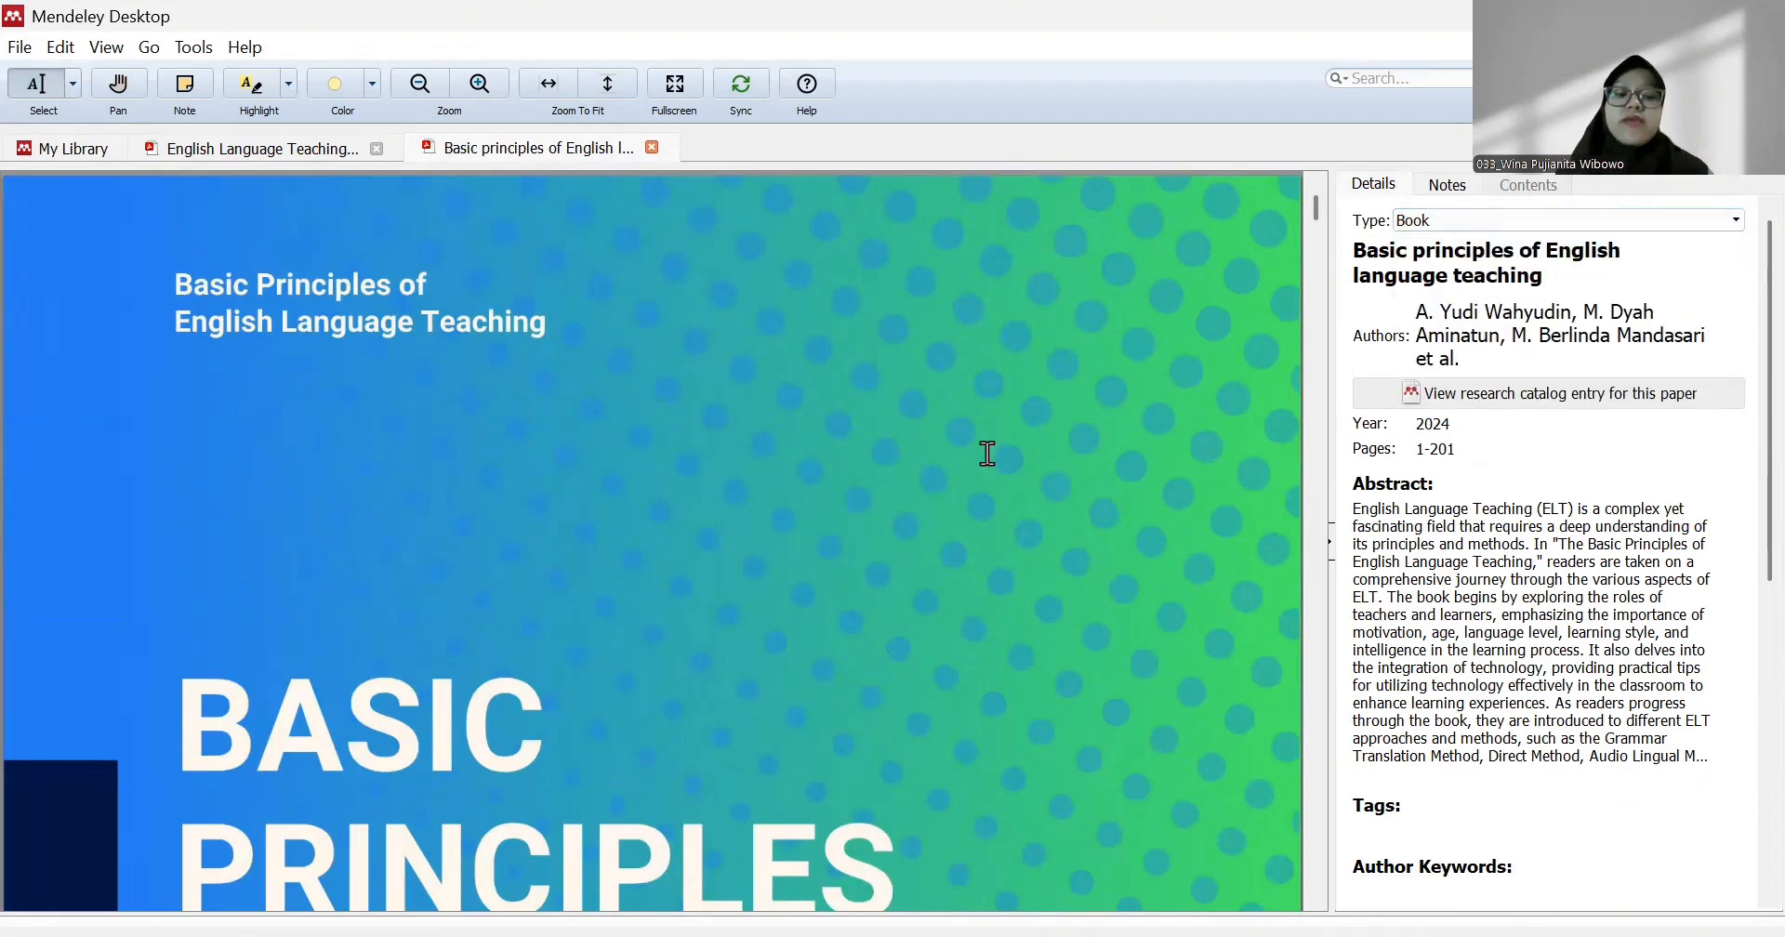
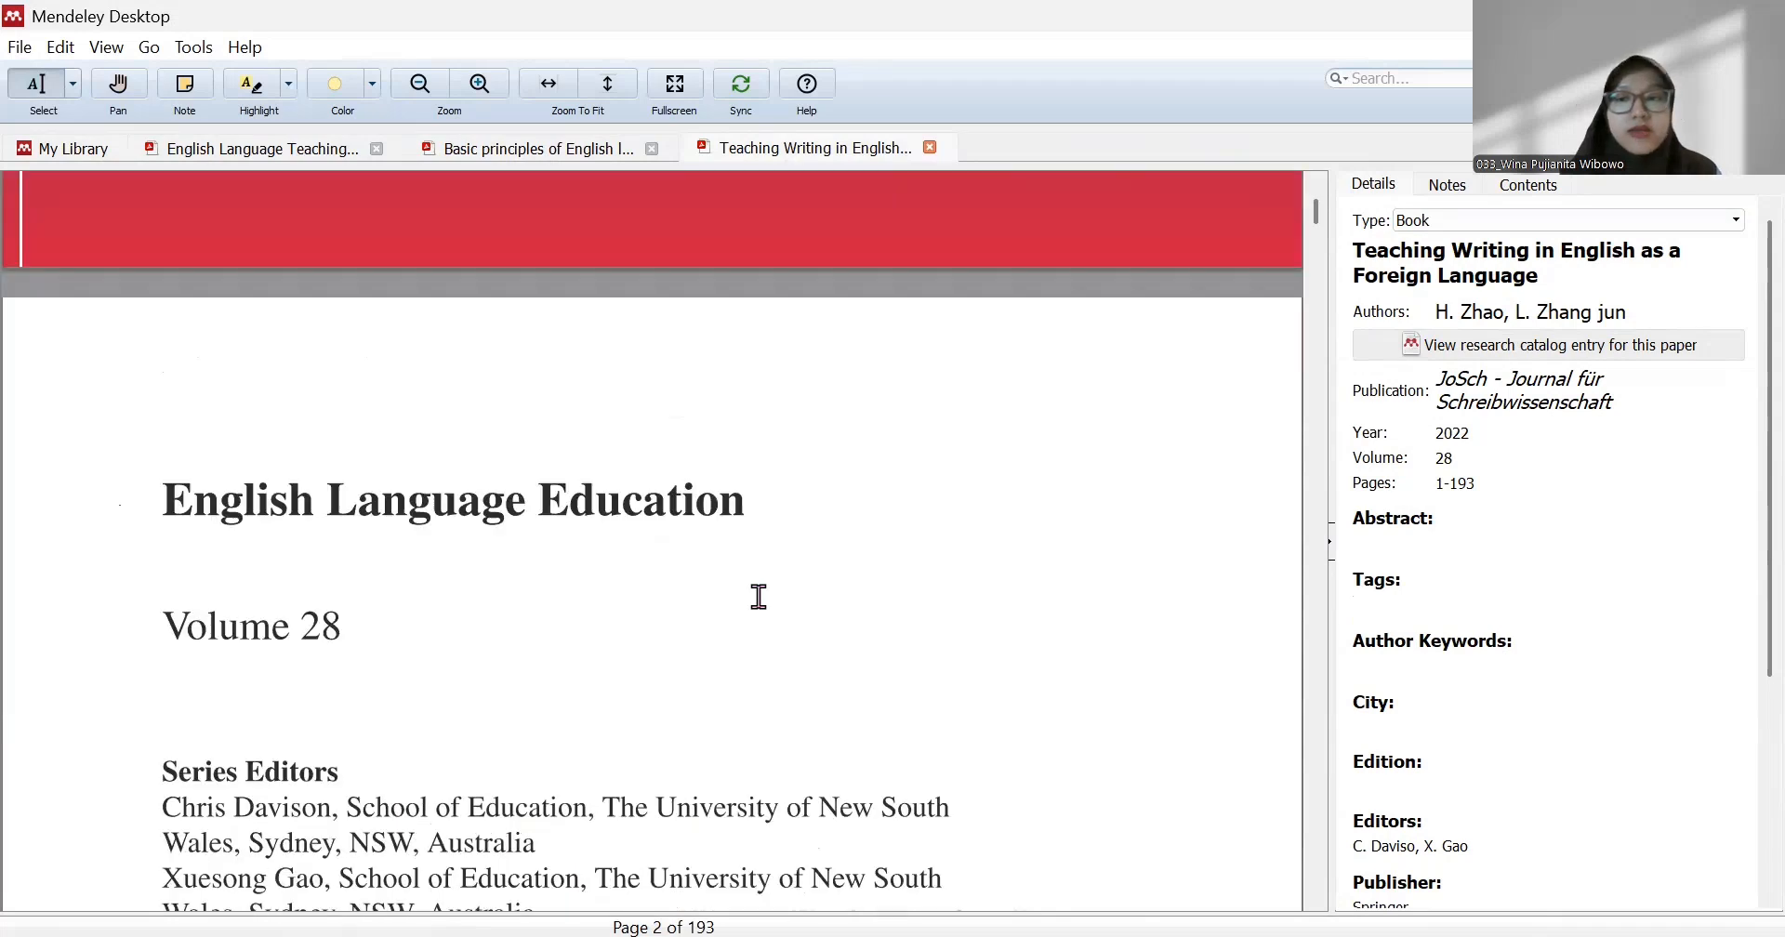
Review the cover and opening pages of "Teaching Writing in English as a Foreign Language" against its editors, publisher and catalog IDs
scroll(759, 596, down, 3)
scroll(759, 596, down, 3)
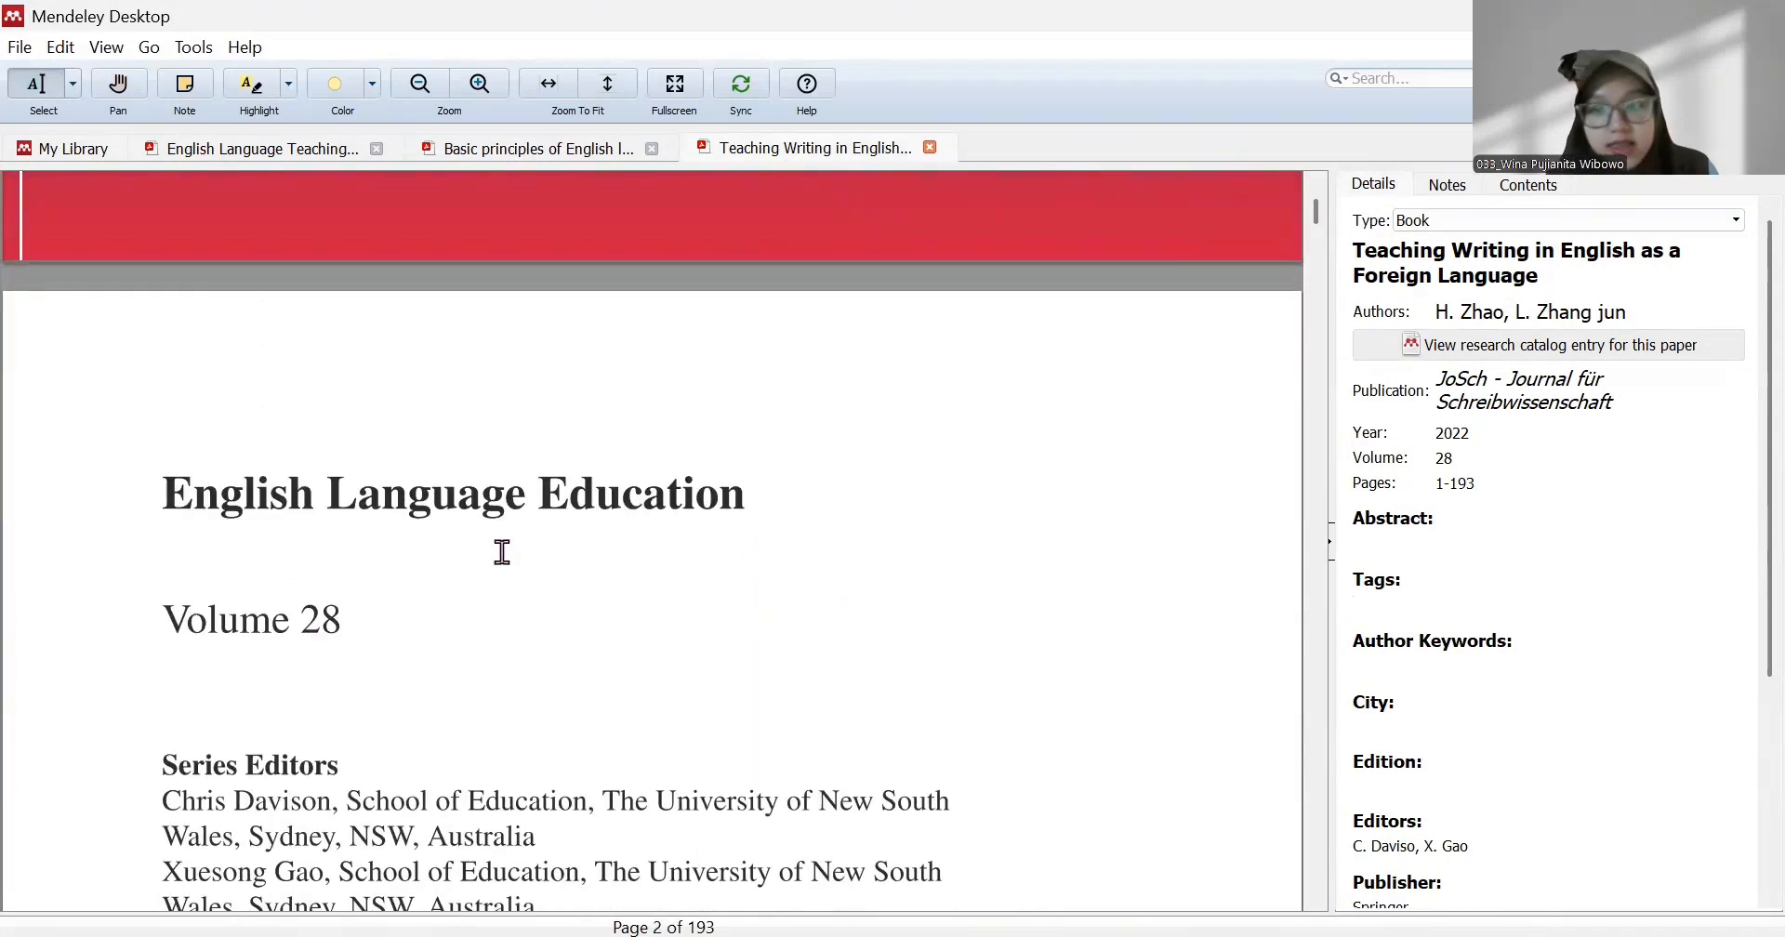
scroll(1115, 588, up, 9)
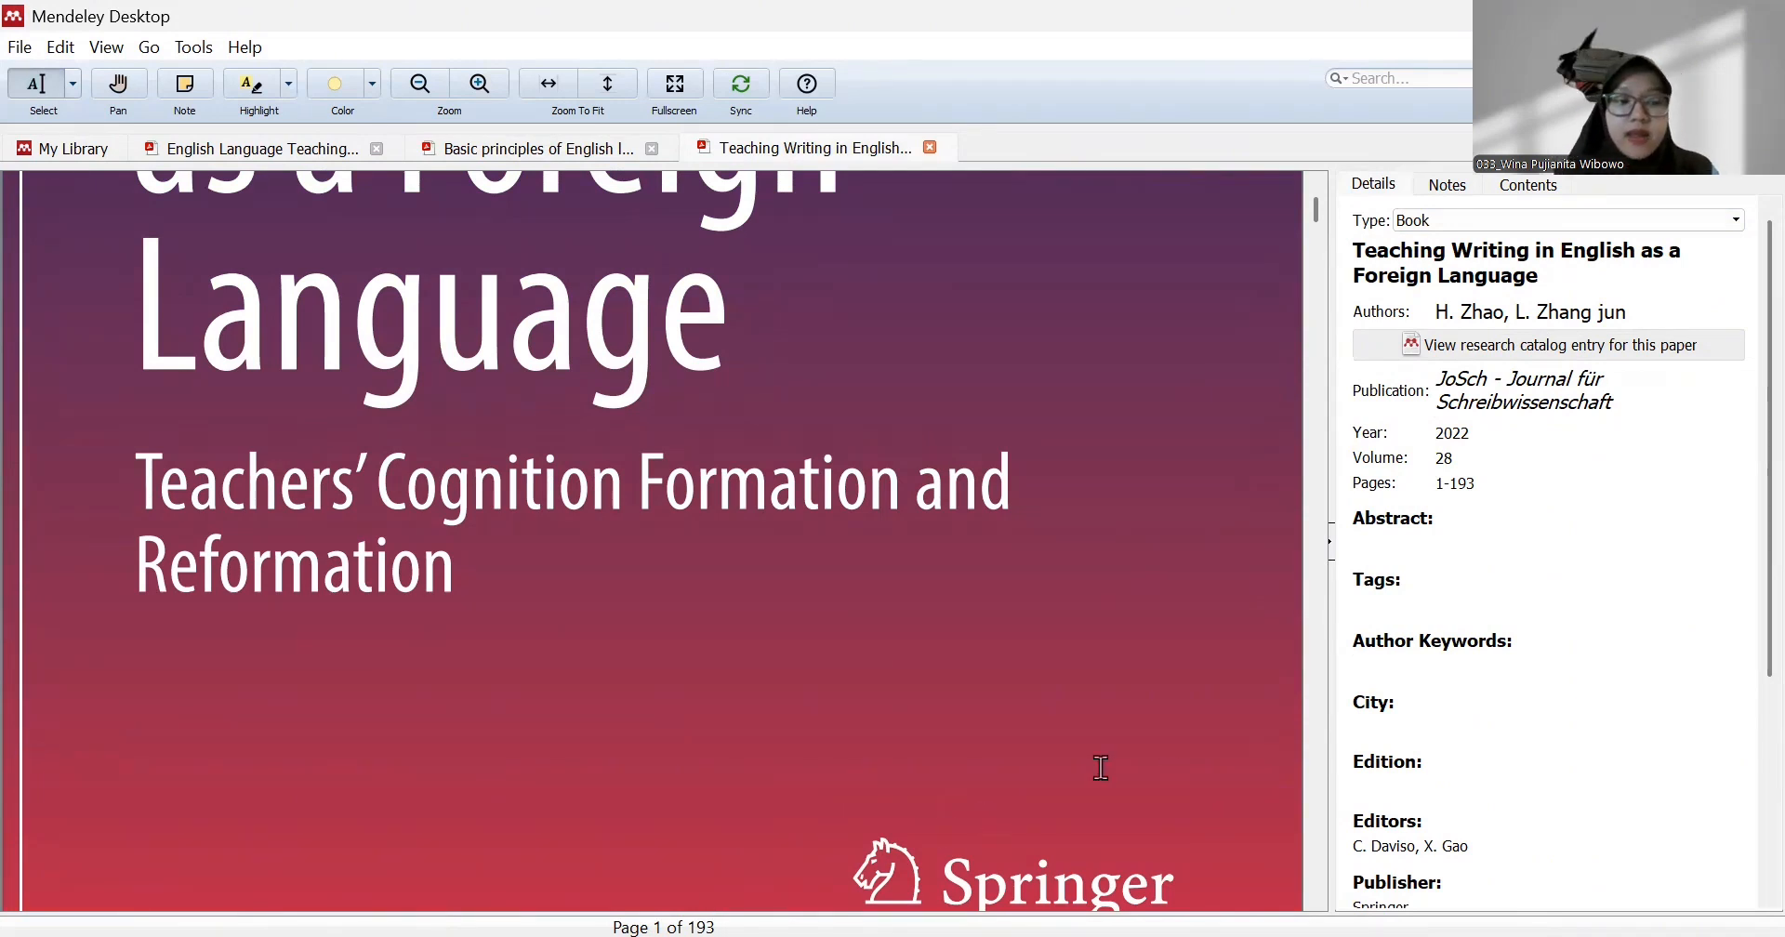
scroll(1423, 578, down, 5)
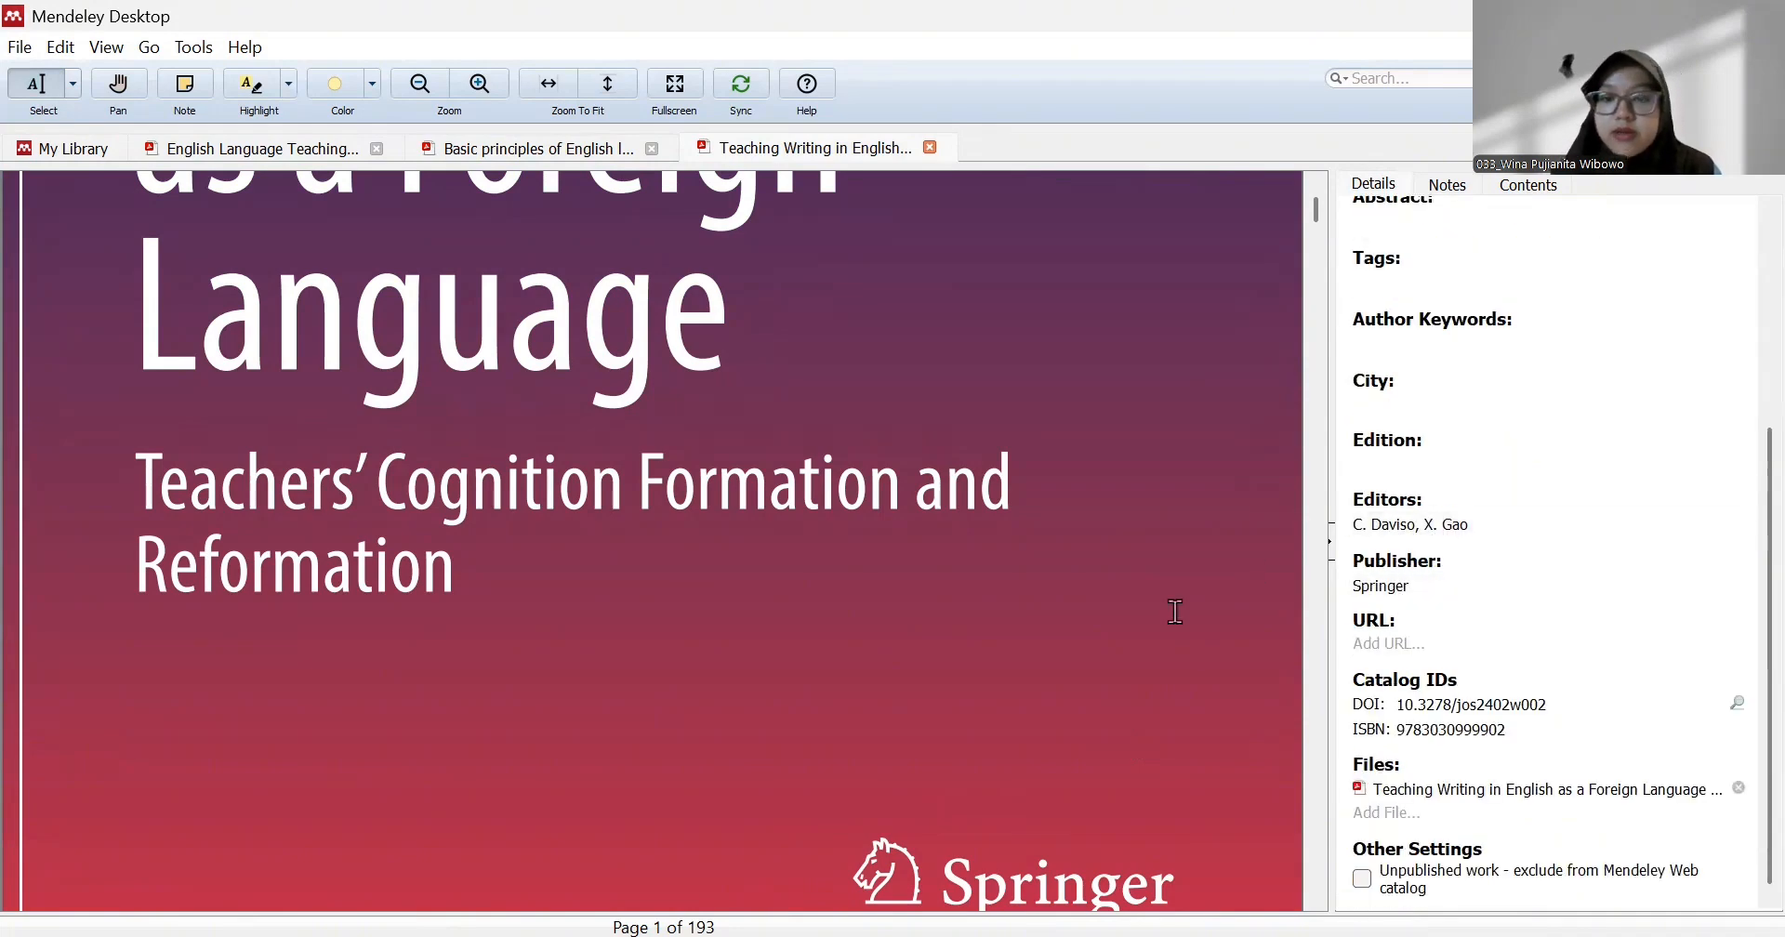
scroll(1175, 611, down, 5)
scroll(1175, 611, down, 7)
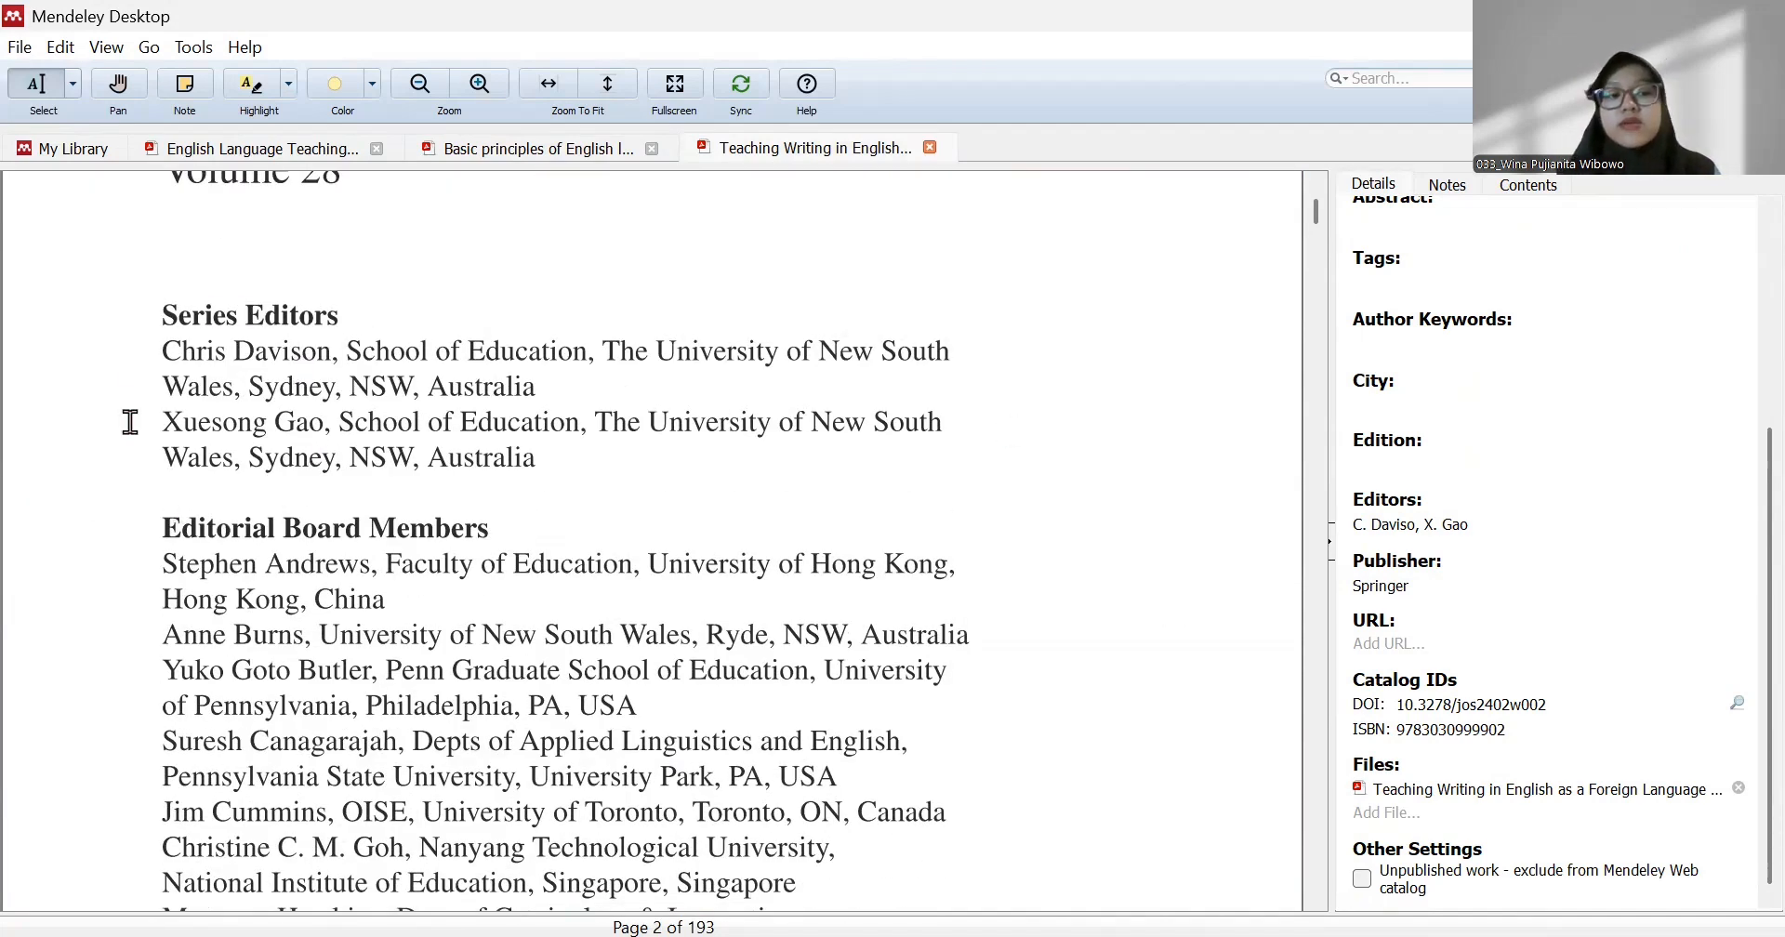
scroll(1060, 486, up, 5)
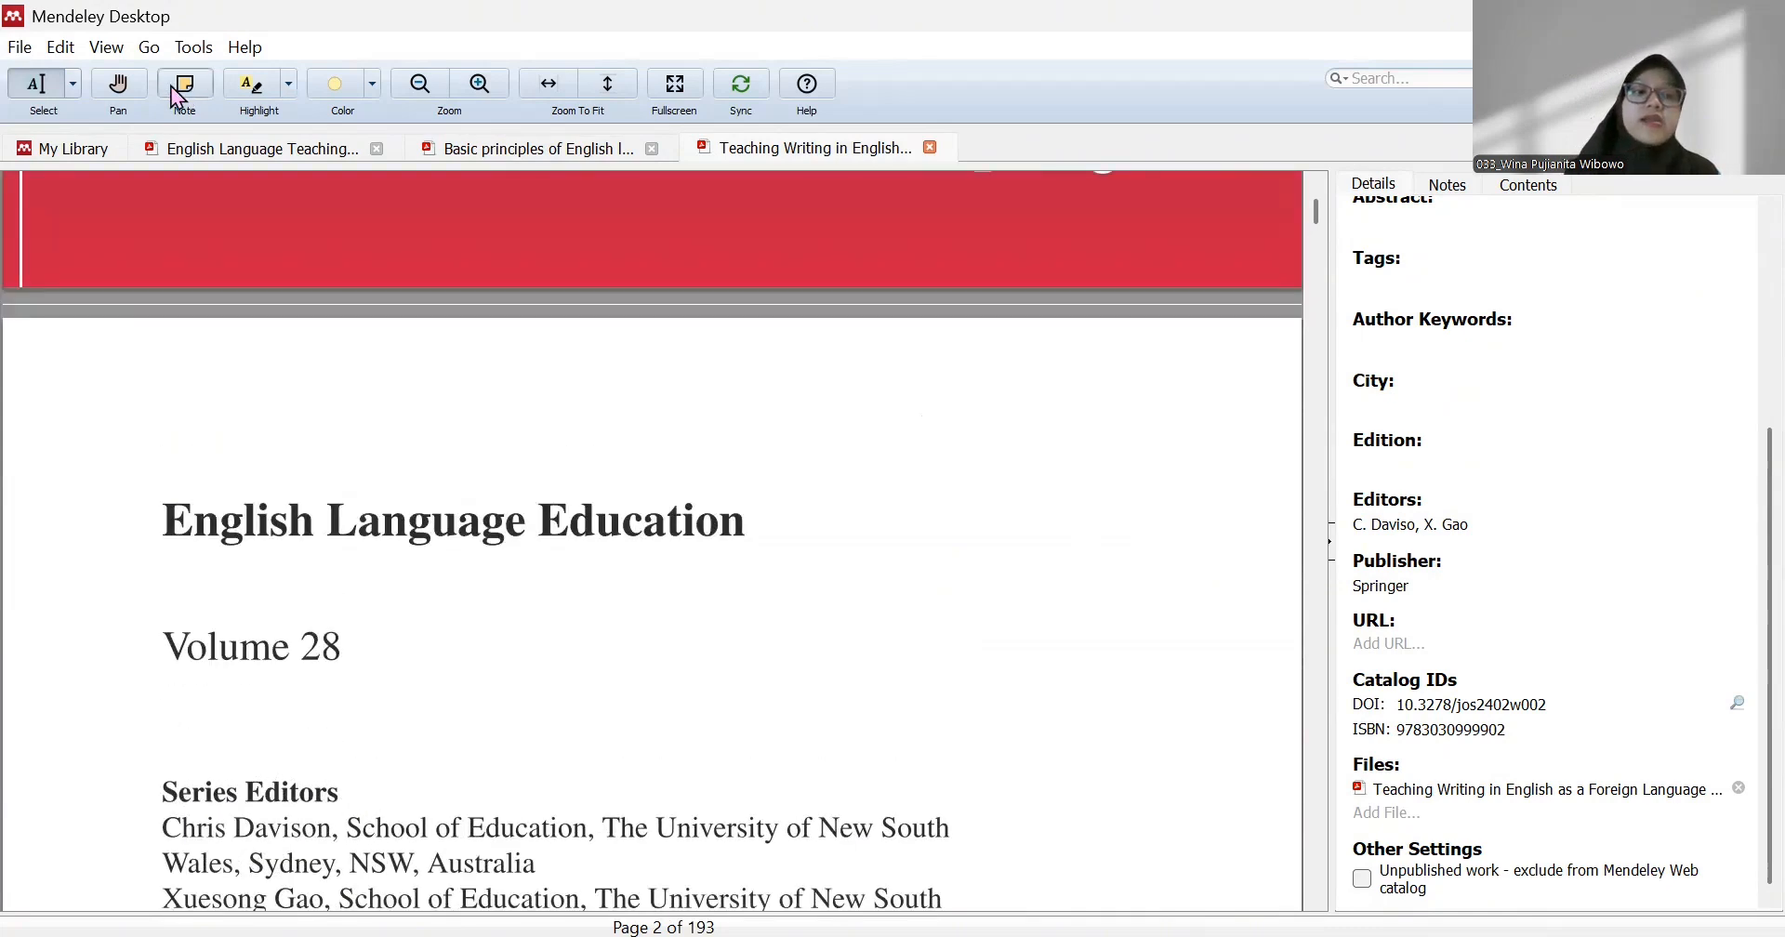
Open "Understanding English Language Teaching in EFL Context" from the Book subfolder and check its title pages against its reference details
click(89, 162)
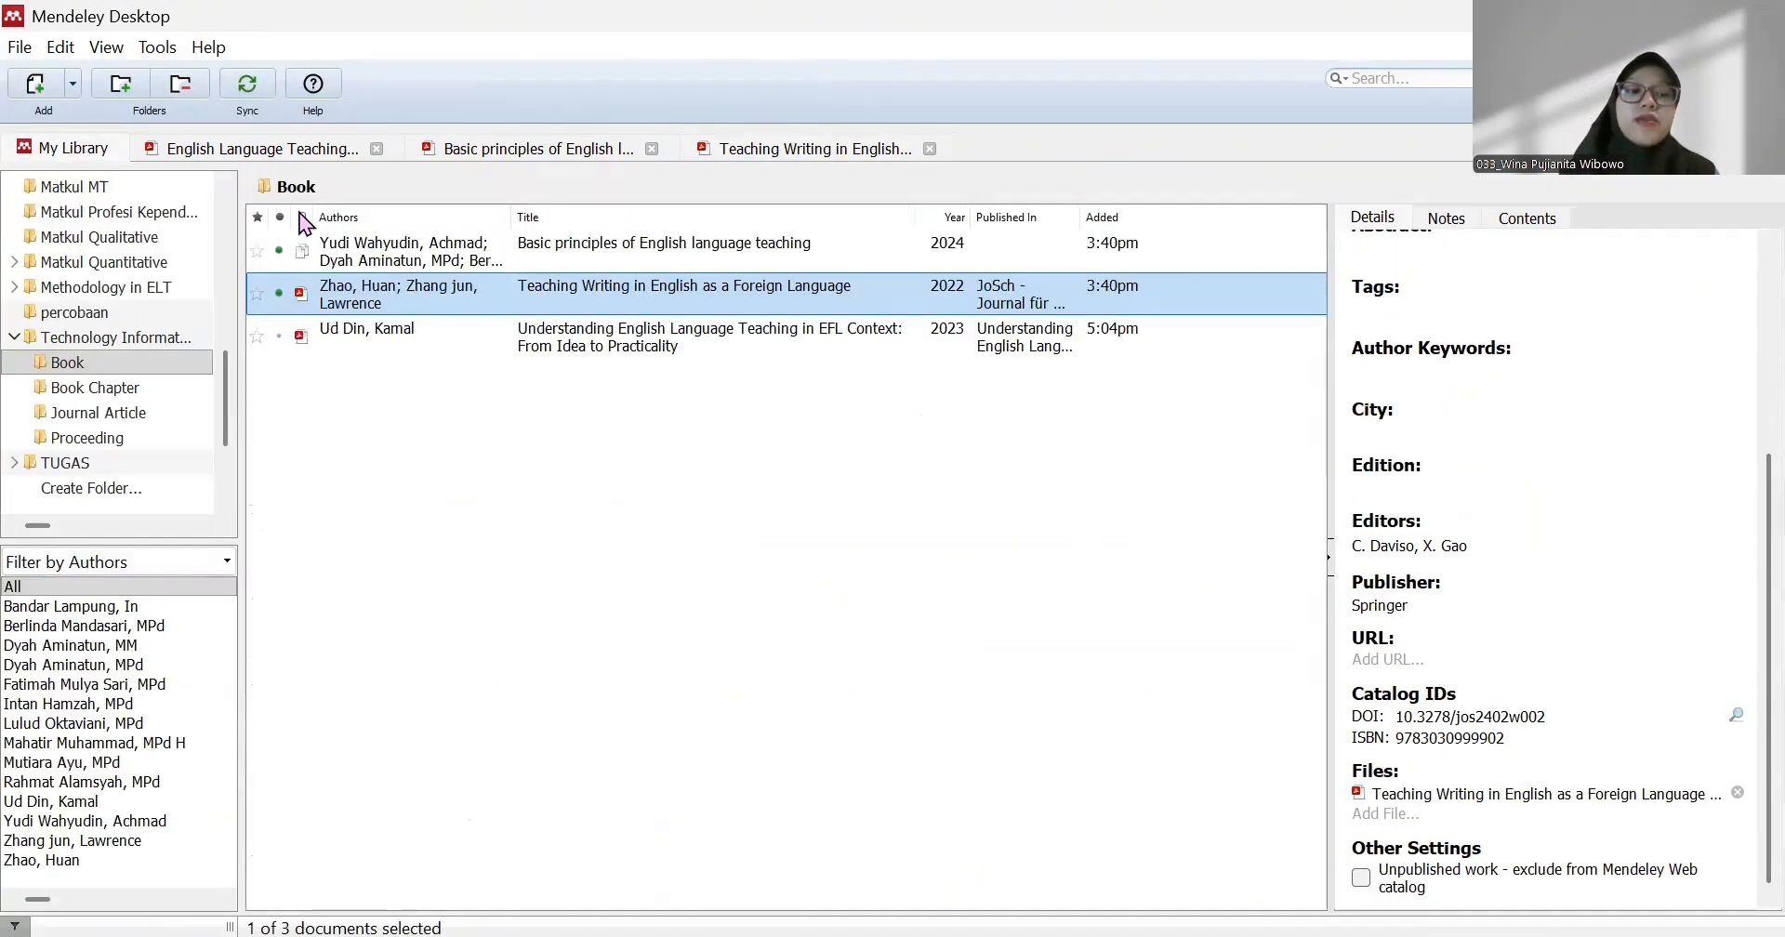
double_click(493, 343)
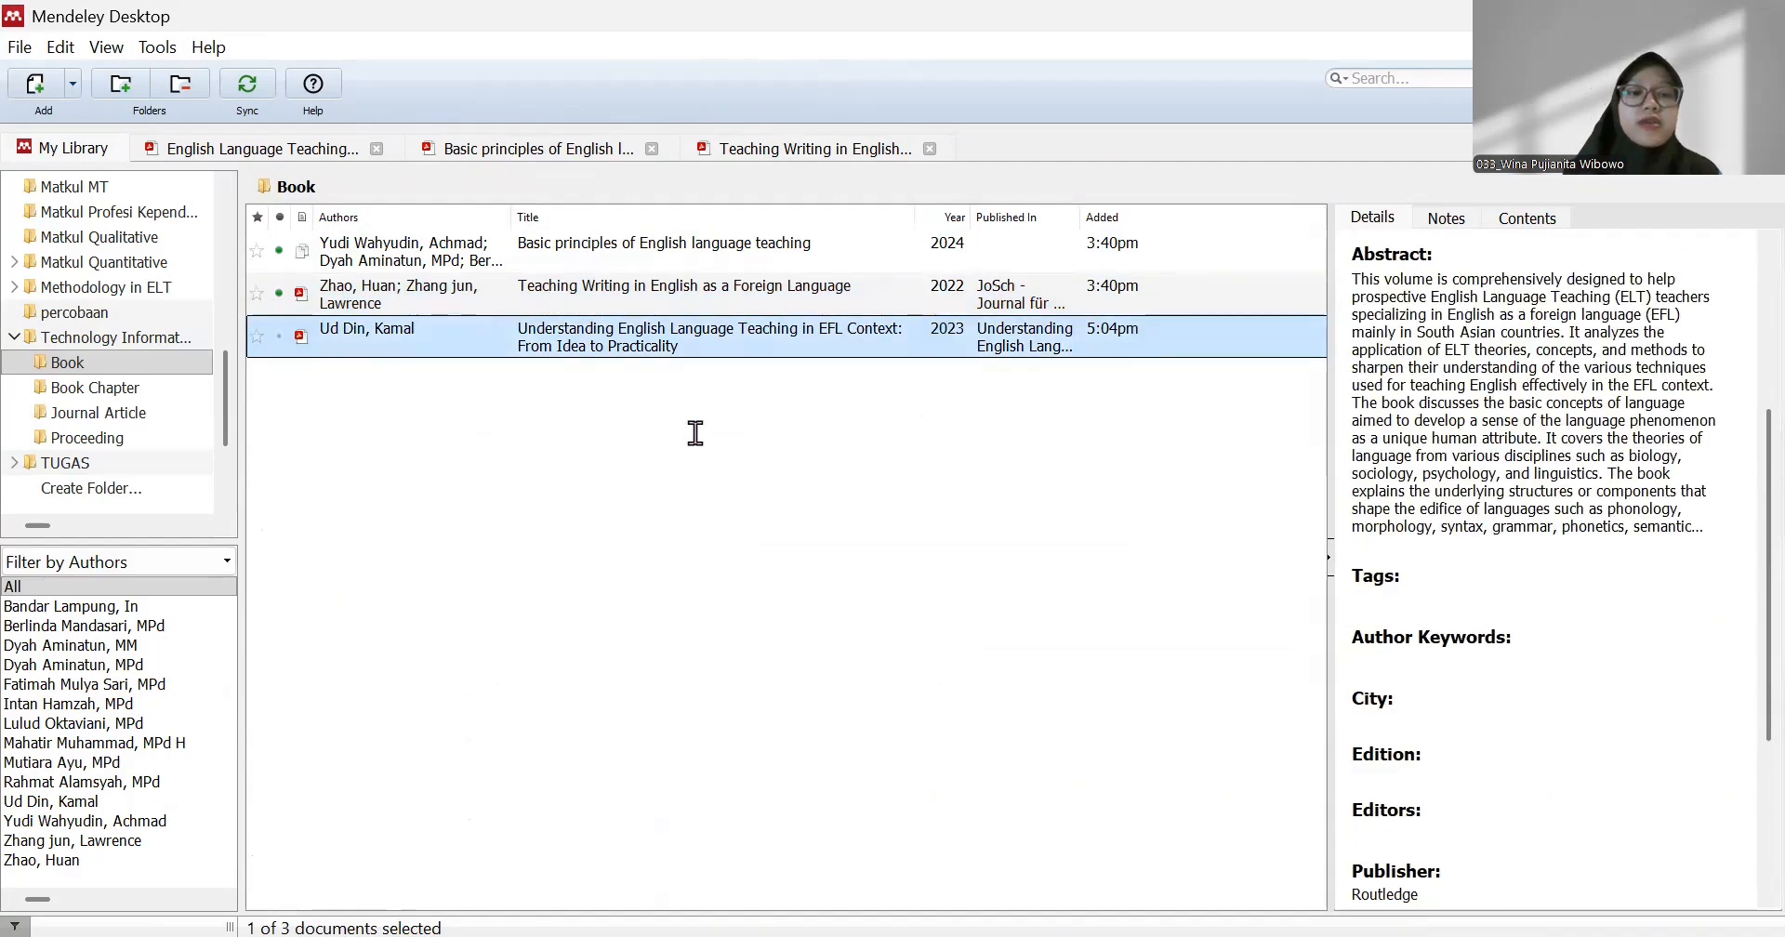
scroll(694, 429, up, 3)
scroll(1473, 353, up, 4)
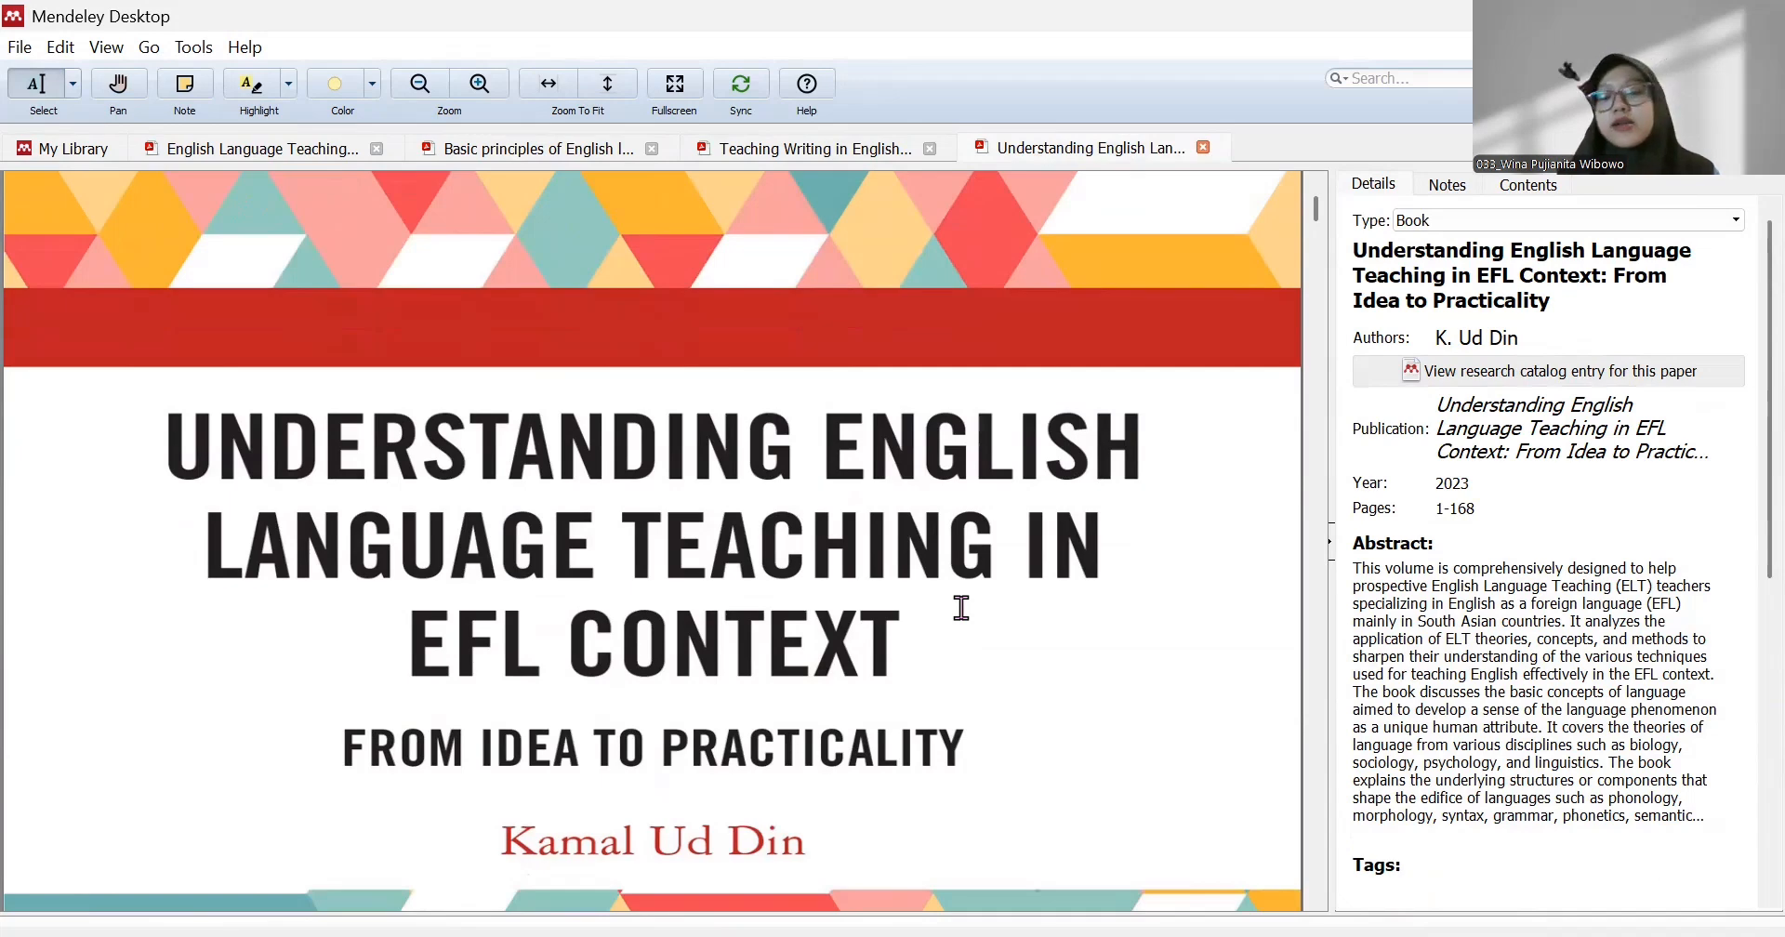
scroll(1057, 618, down, 3)
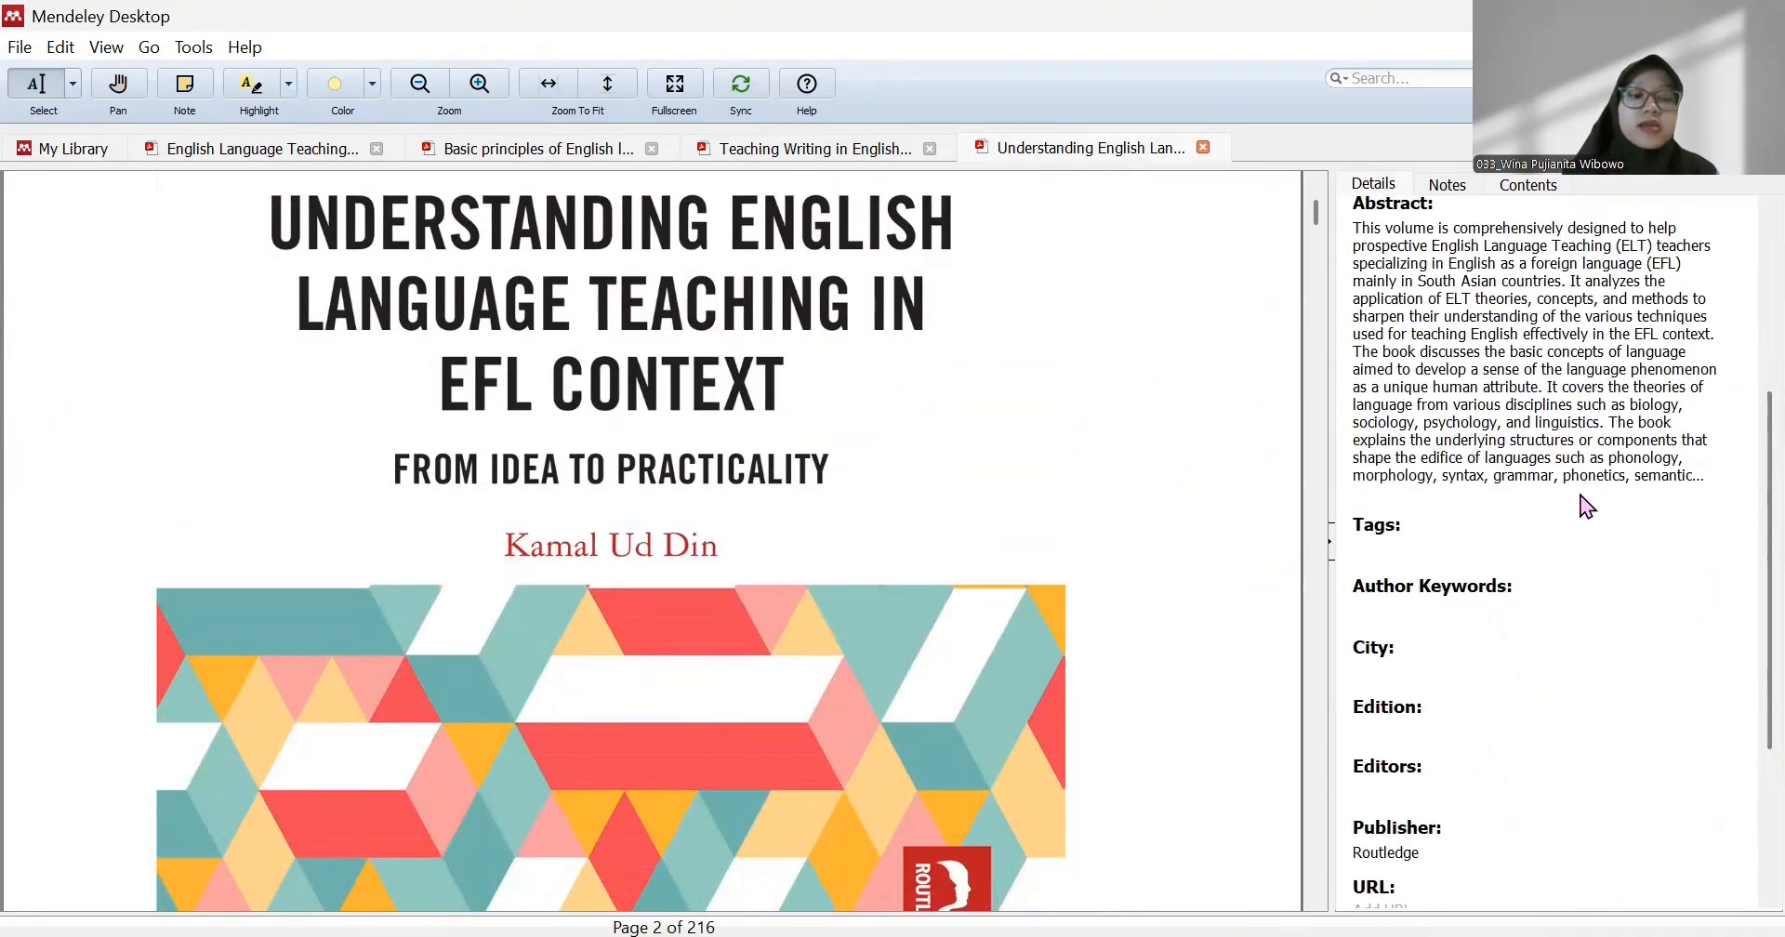
scroll(1585, 505, down, 5)
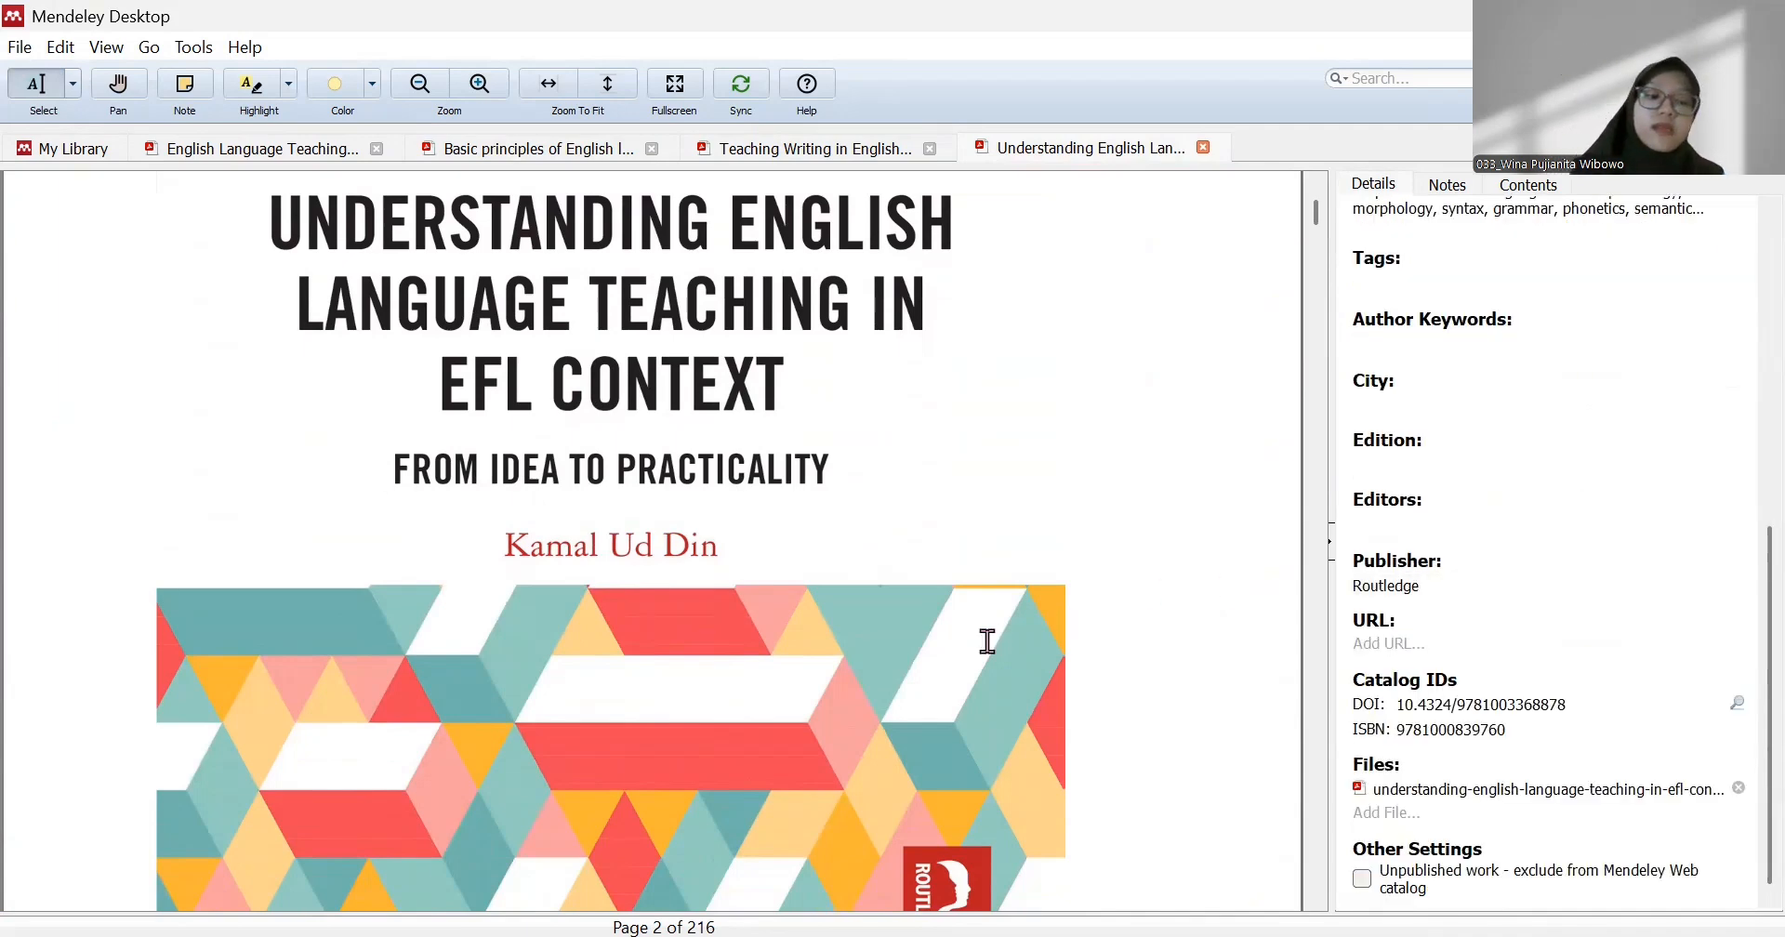
scroll(1398, 549, up, 9)
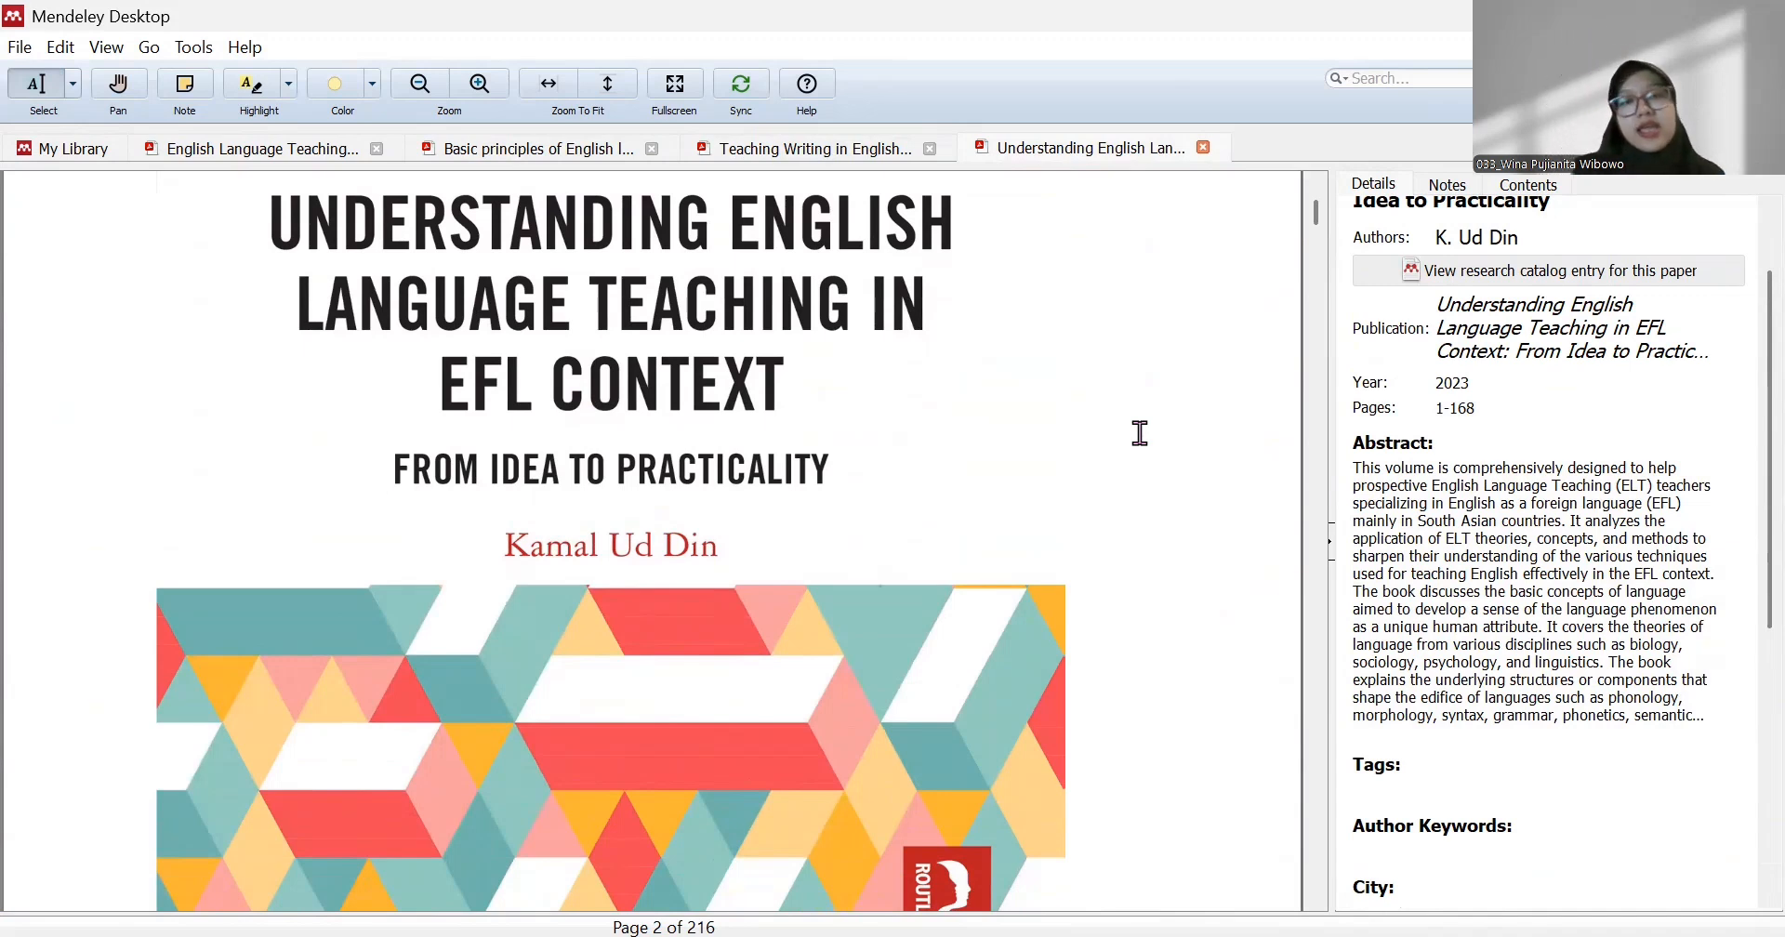
Open the China Going Global PDF from the Book Chapter subfolder and check its first page against its editor, publisher and catalog IDs
click(100, 148)
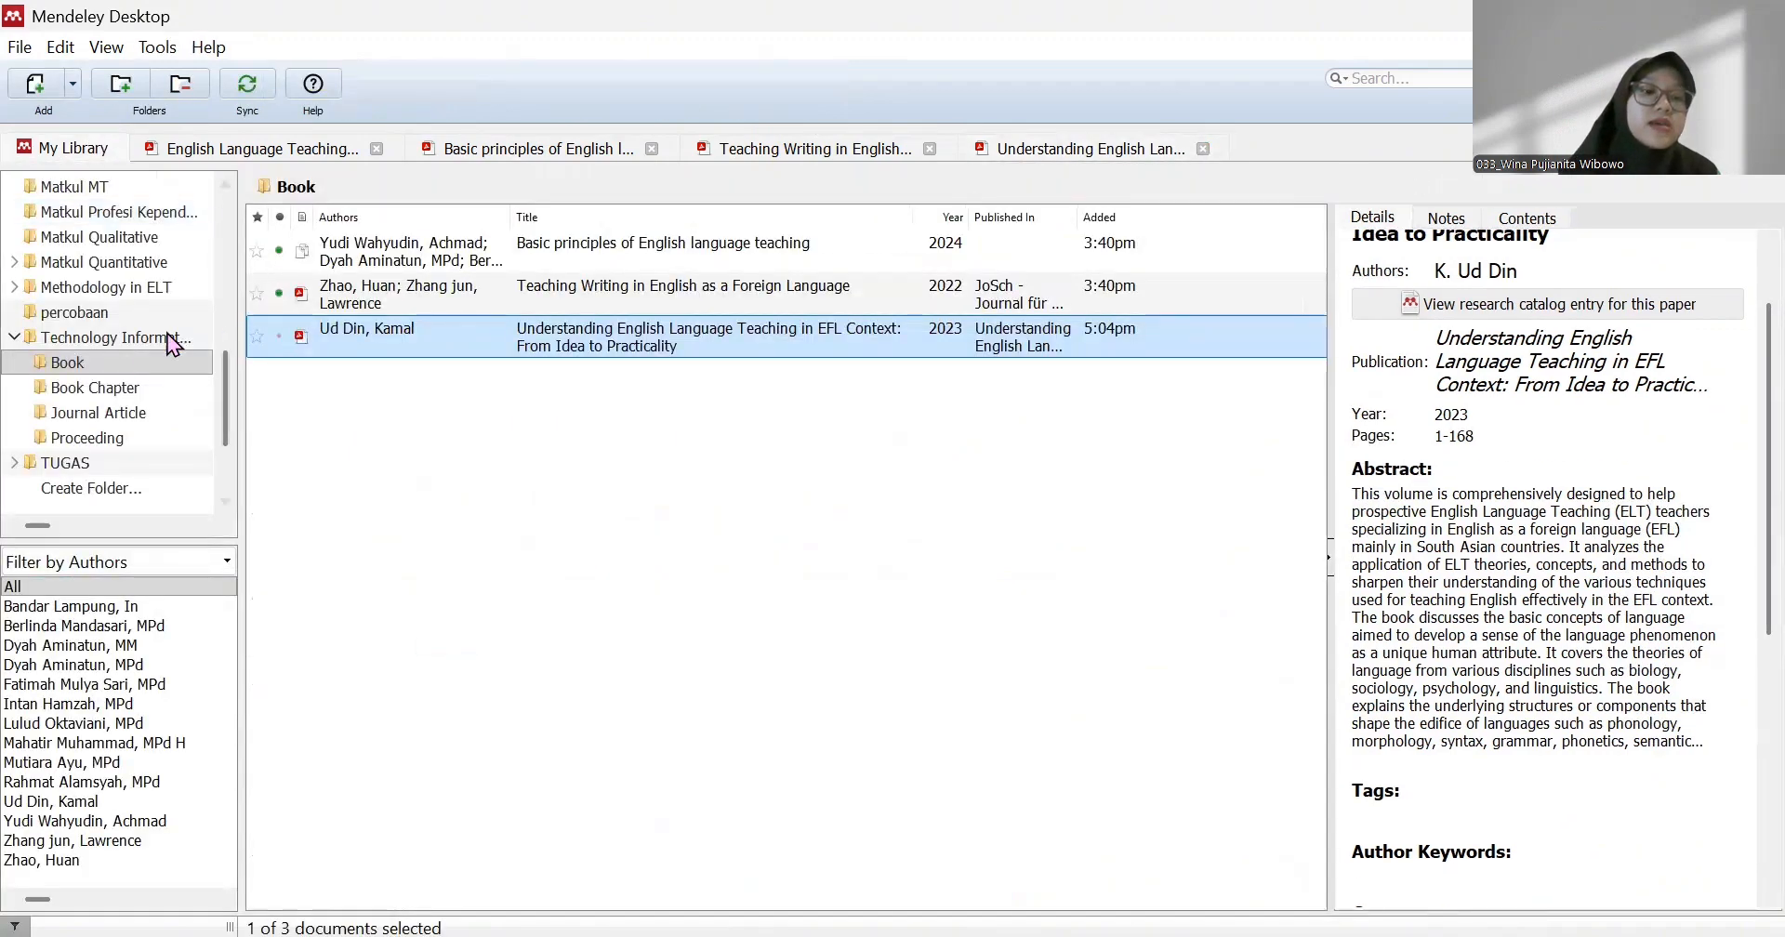
click(96, 388)
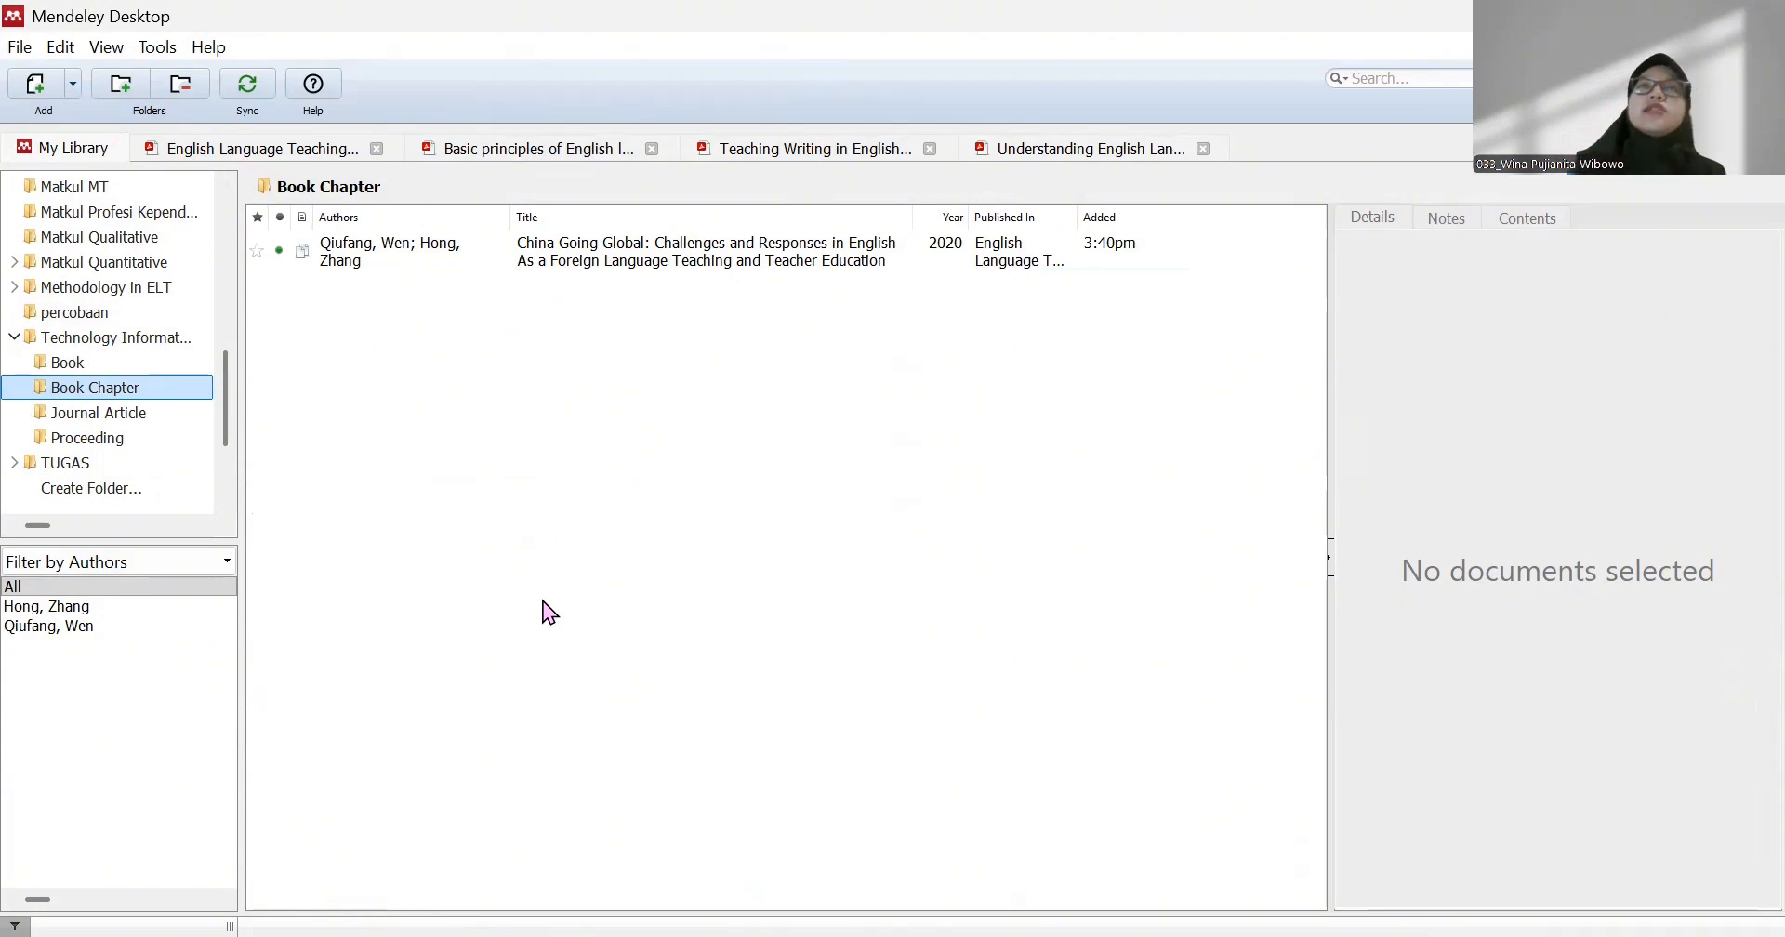
double_click(490, 251)
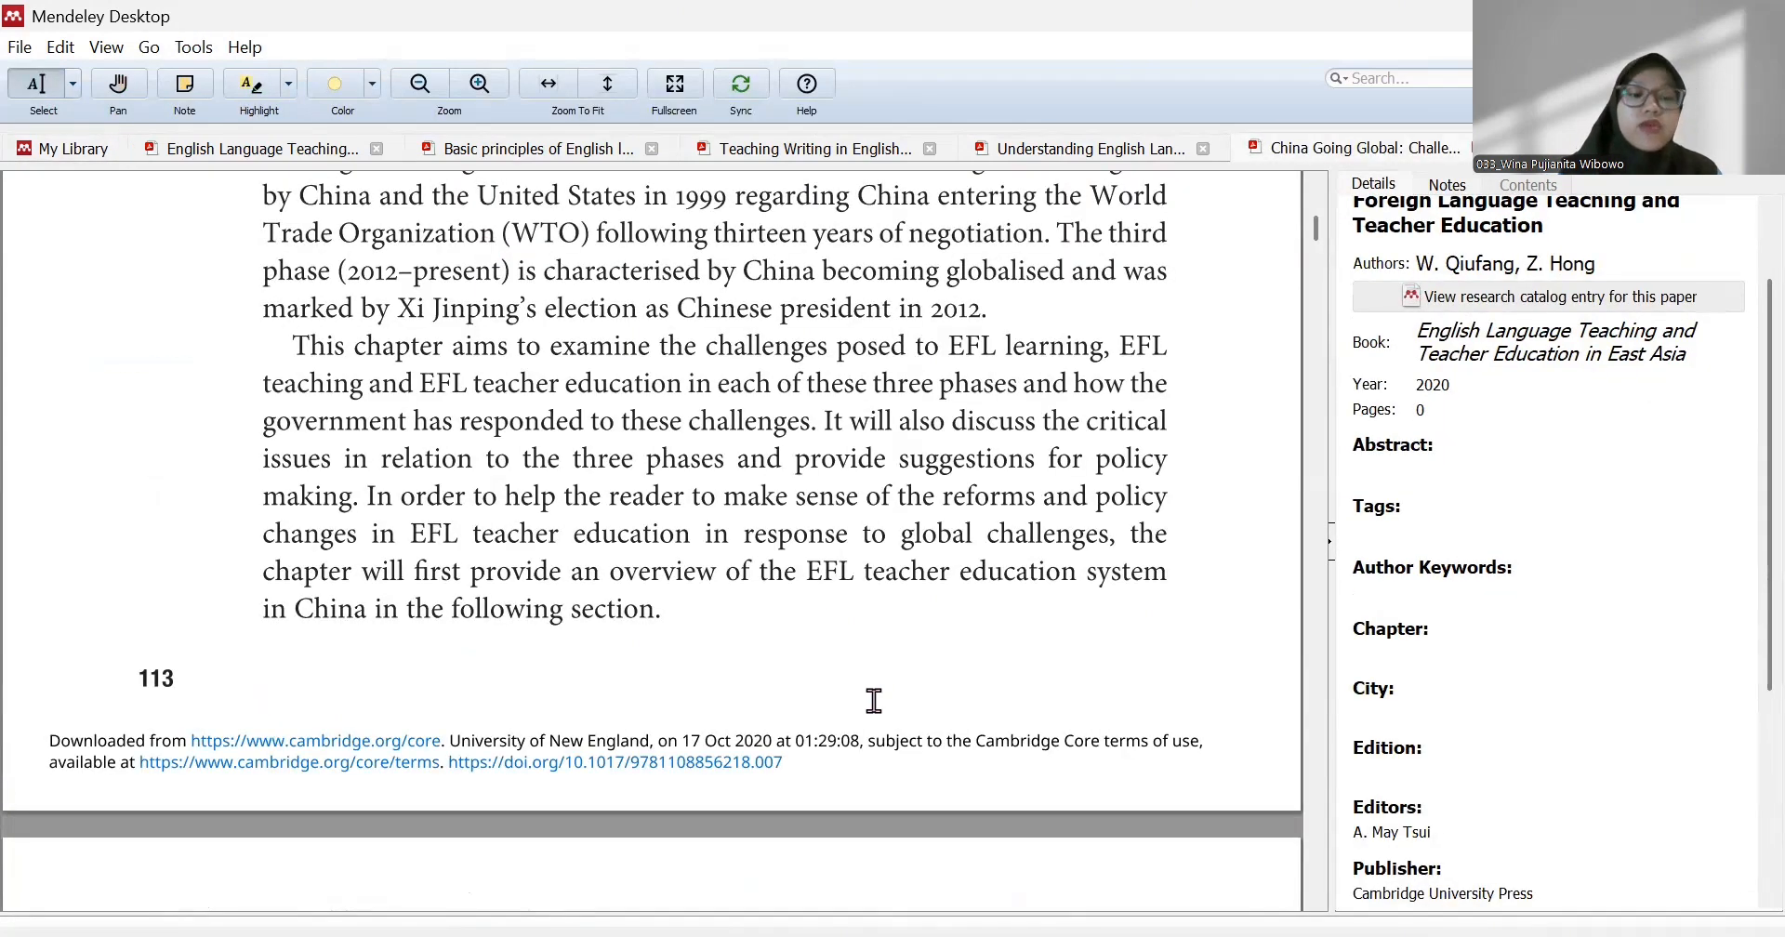
scroll(874, 702, up, 5)
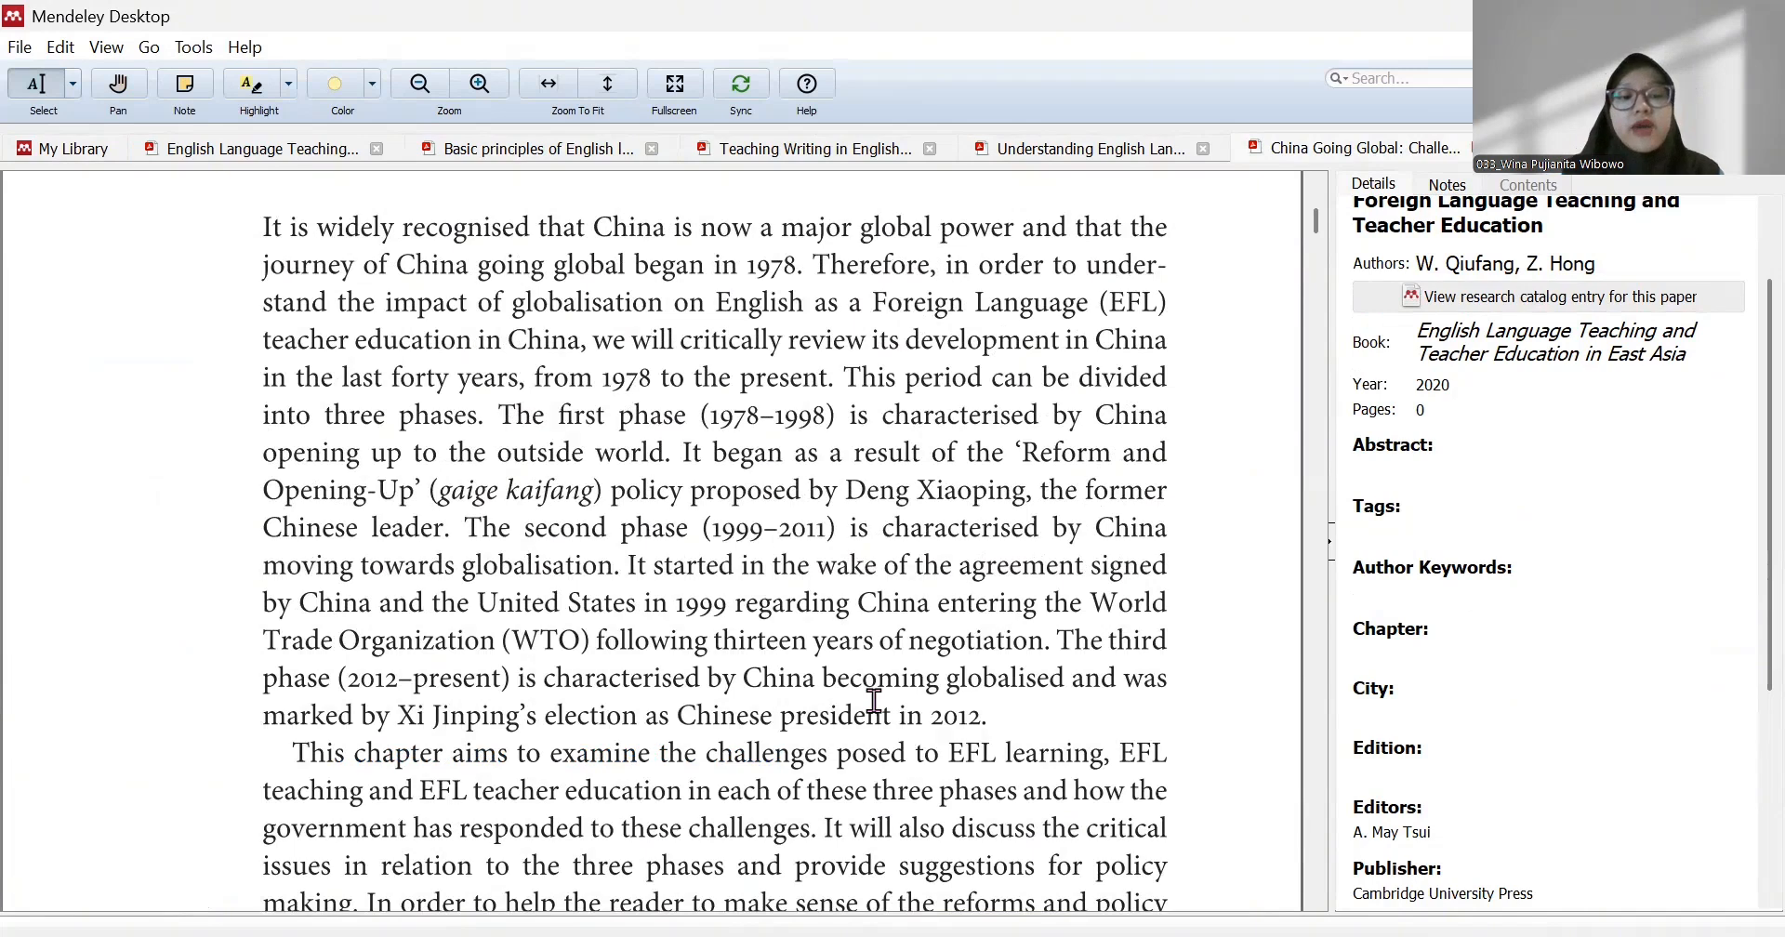
scroll(874, 701, up, 5)
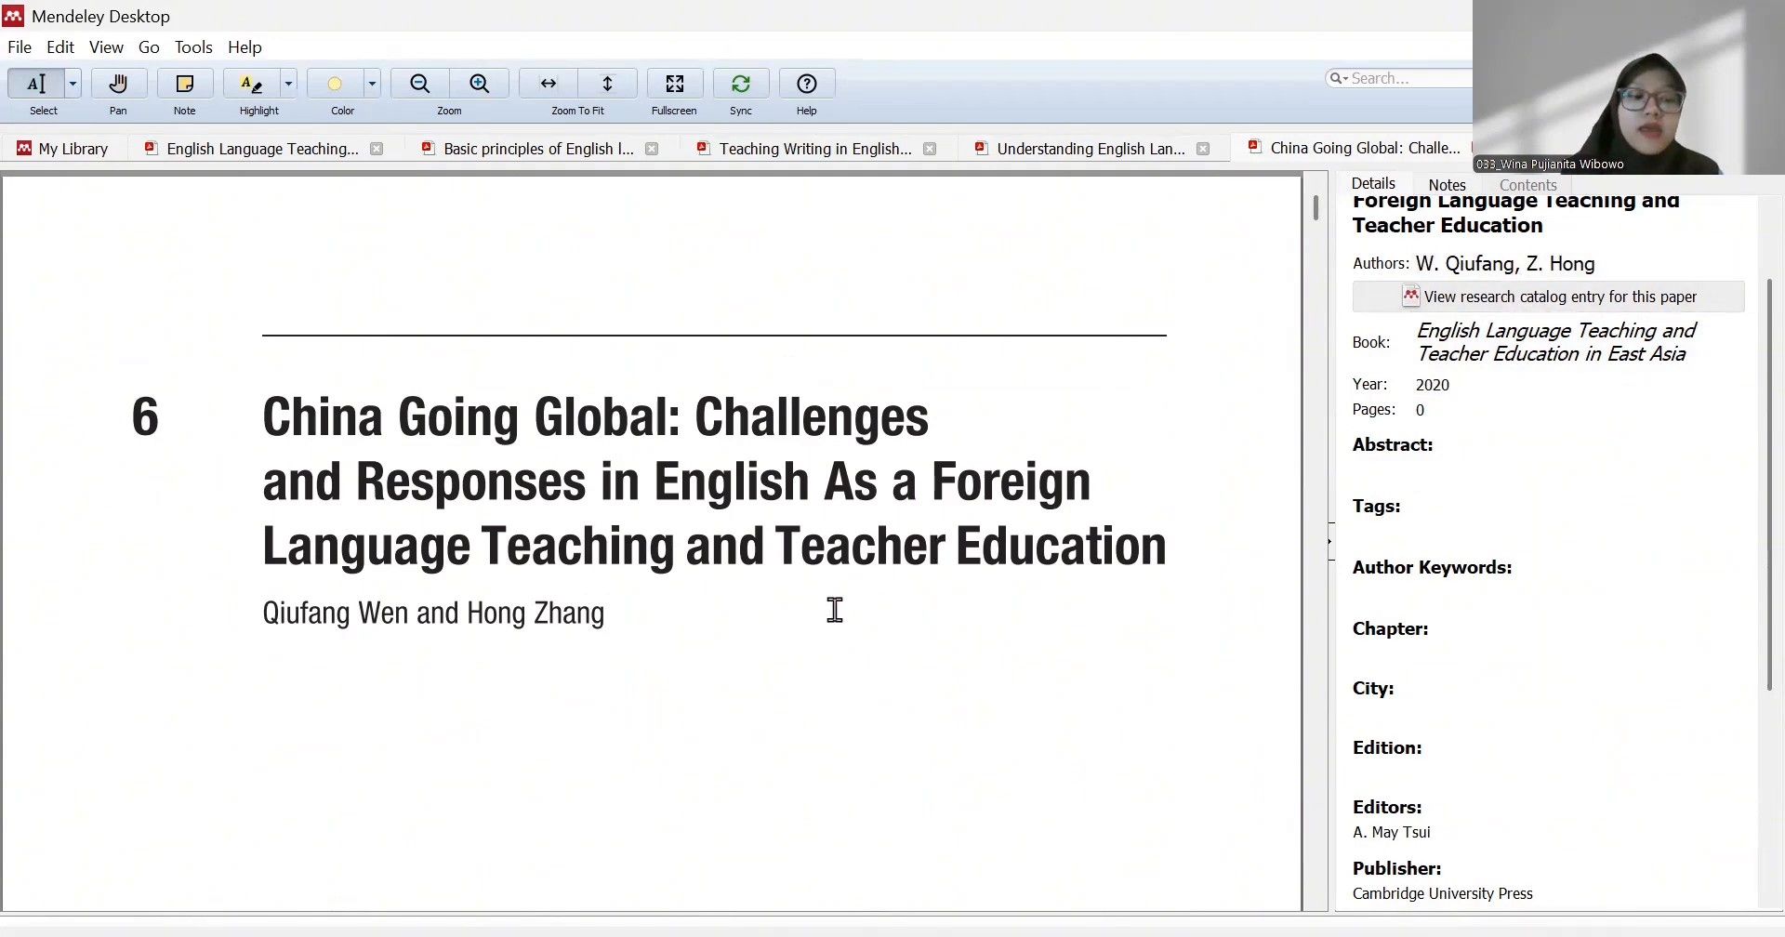
scroll(835, 610, down, 5)
scroll(833, 603, up, 5)
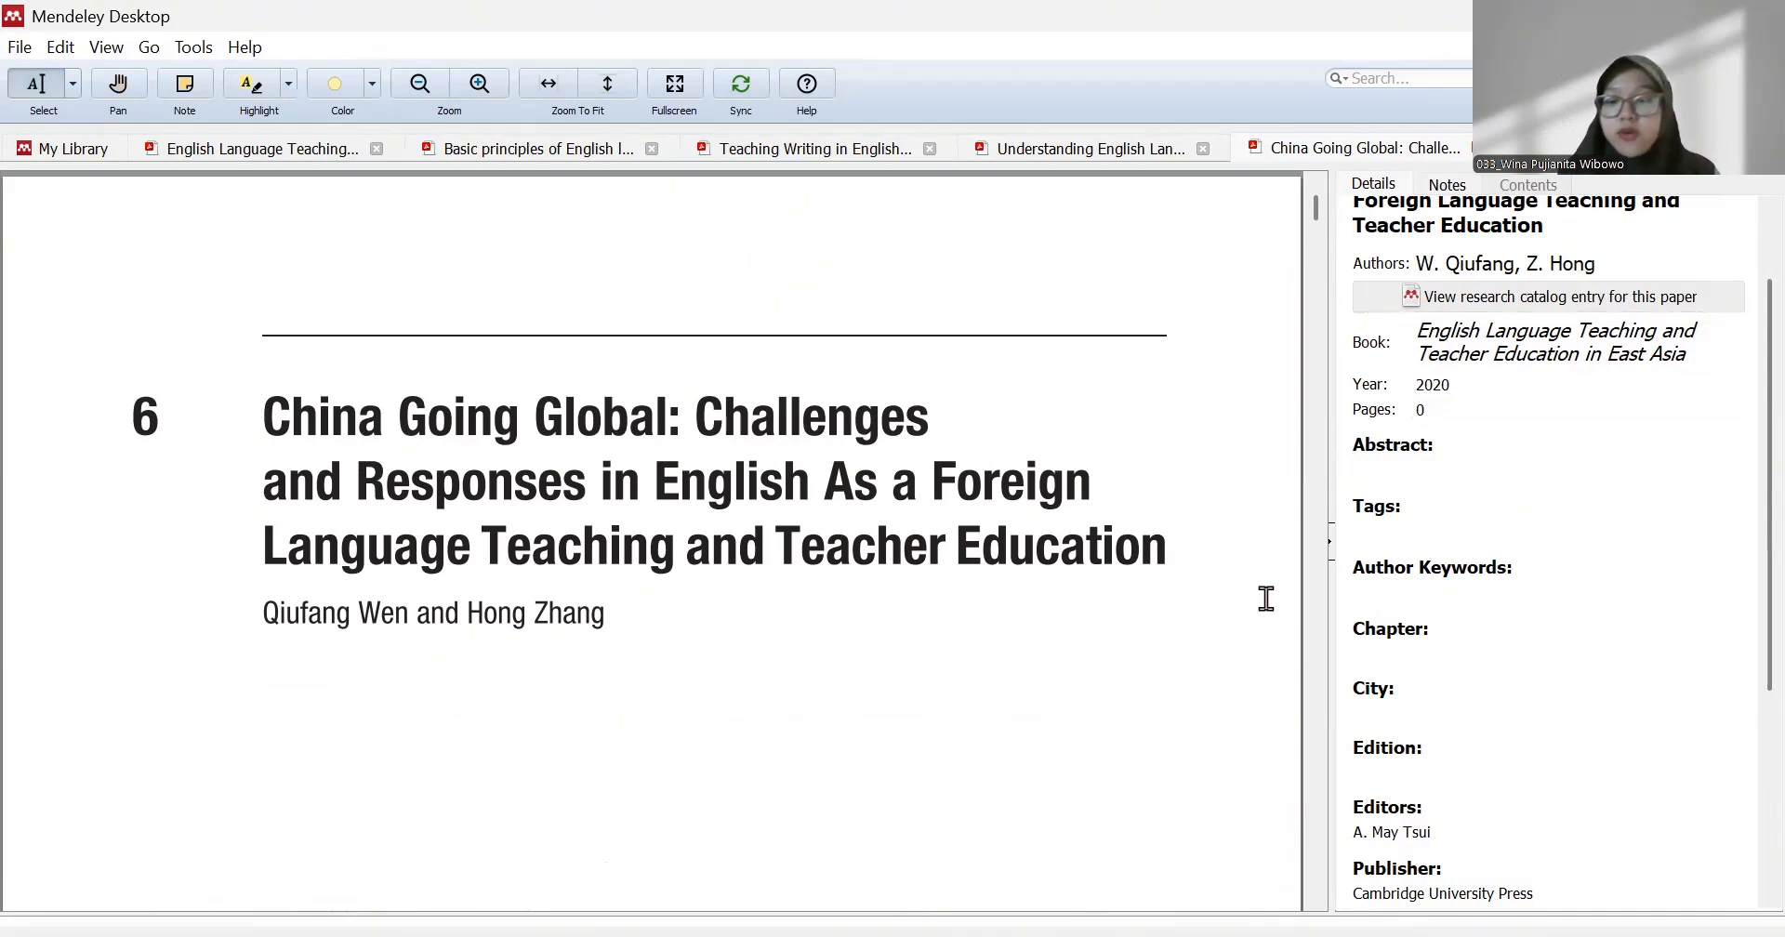
scroll(1454, 558, down, 5)
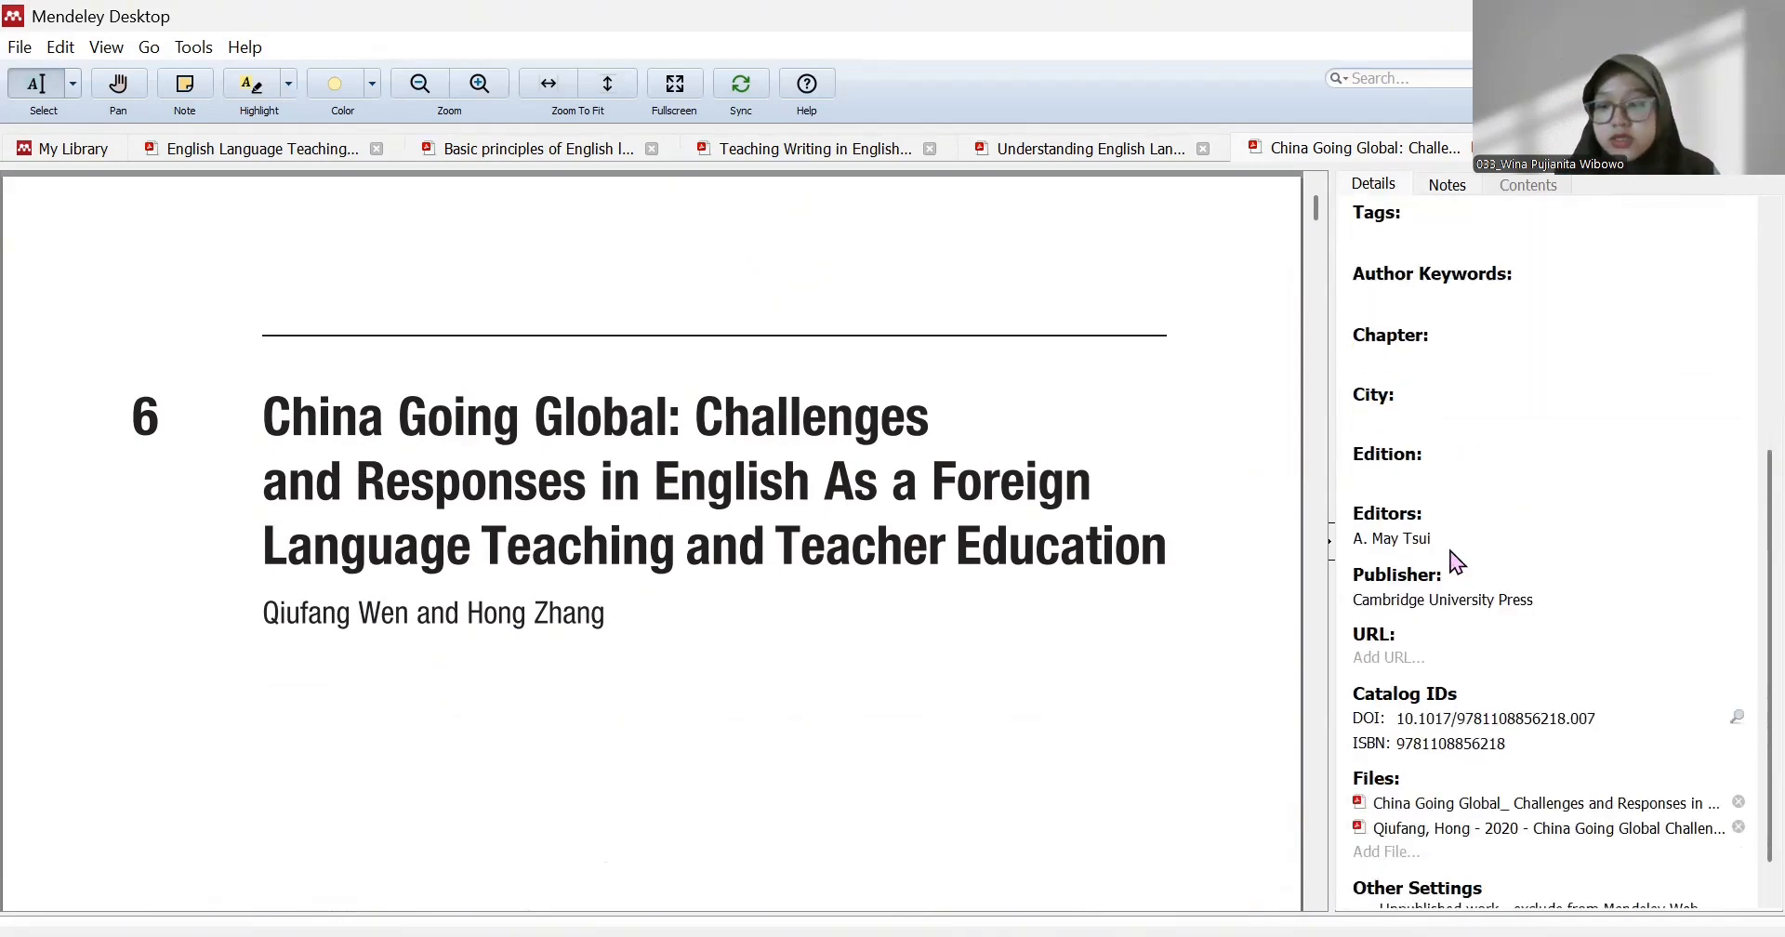
Compare the China Going Global chapter's details with the front matter and details of "English Language Teaching and Teacher Education in East Asia"
click(197, 156)
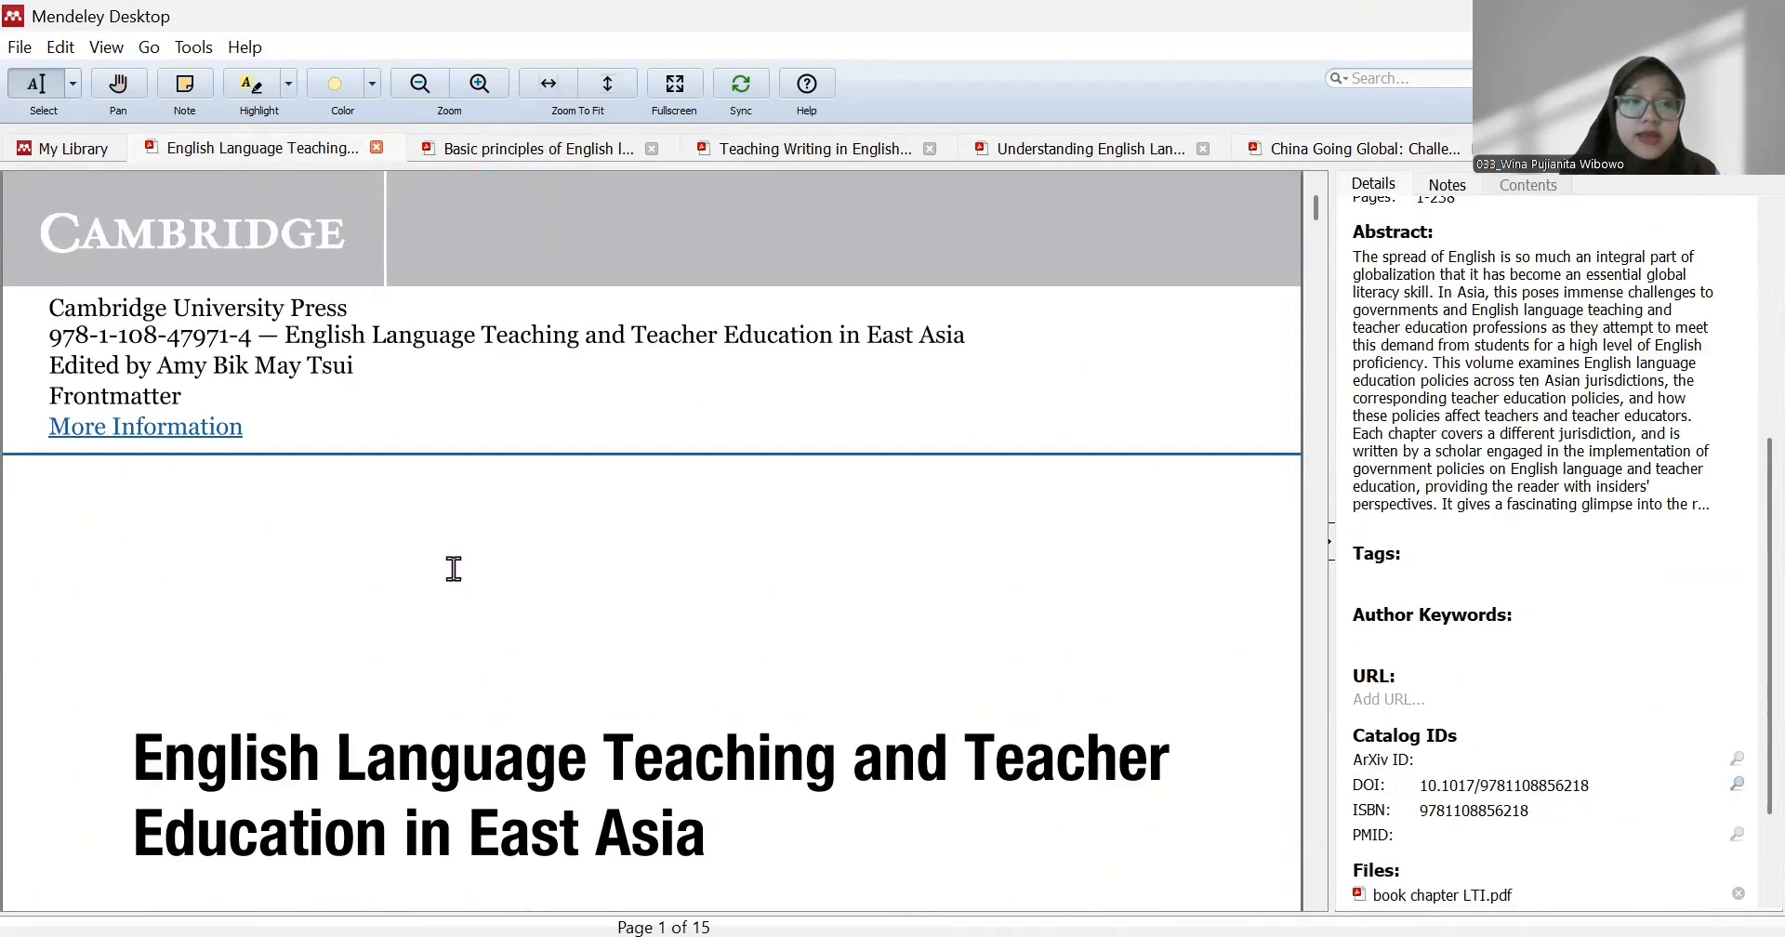
scroll(566, 663, up, 2)
scroll(566, 665, down, 2)
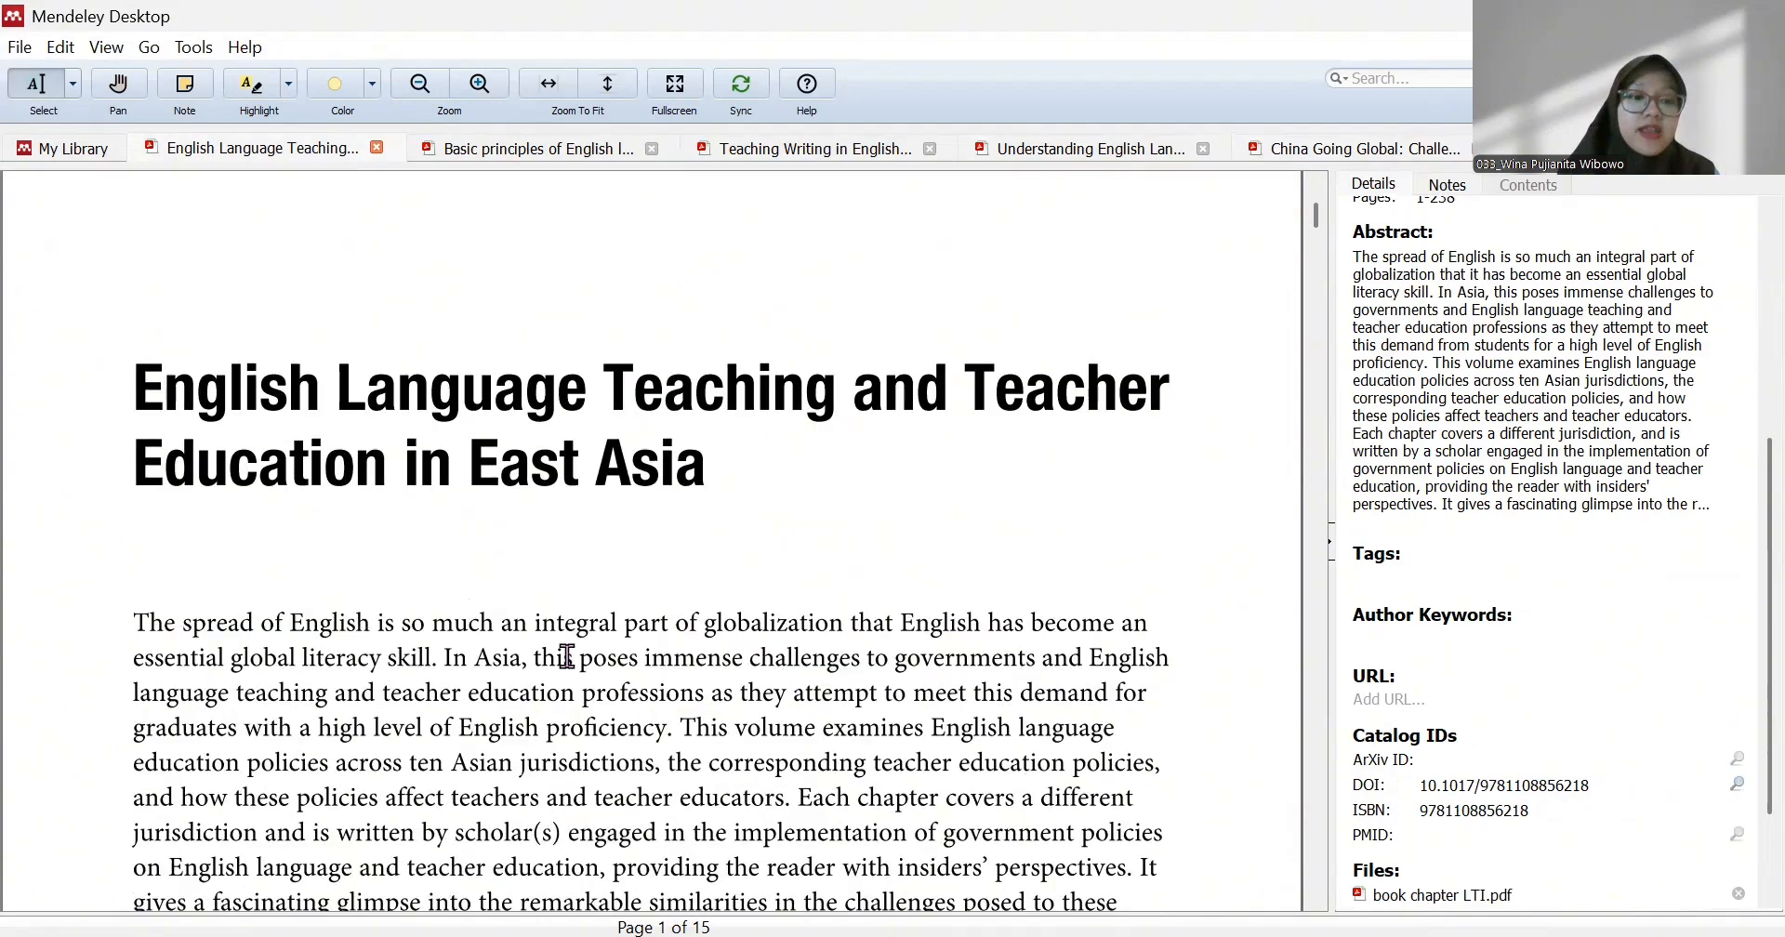
scroll(567, 651, up, 5)
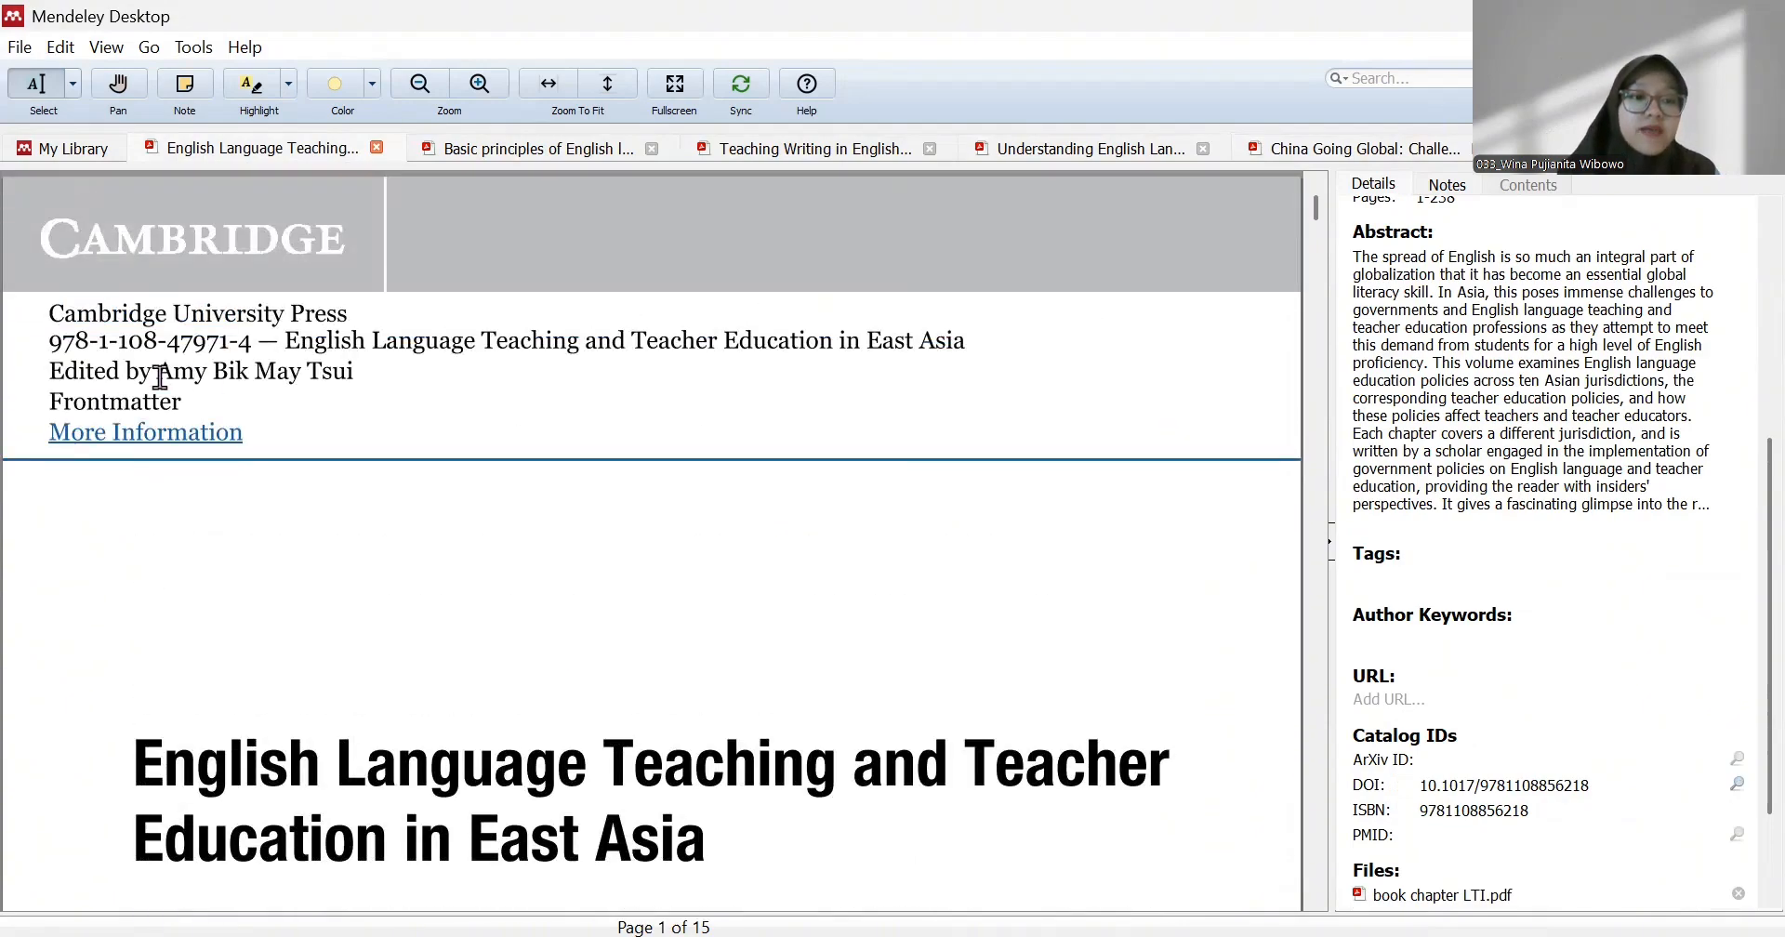
click(1291, 154)
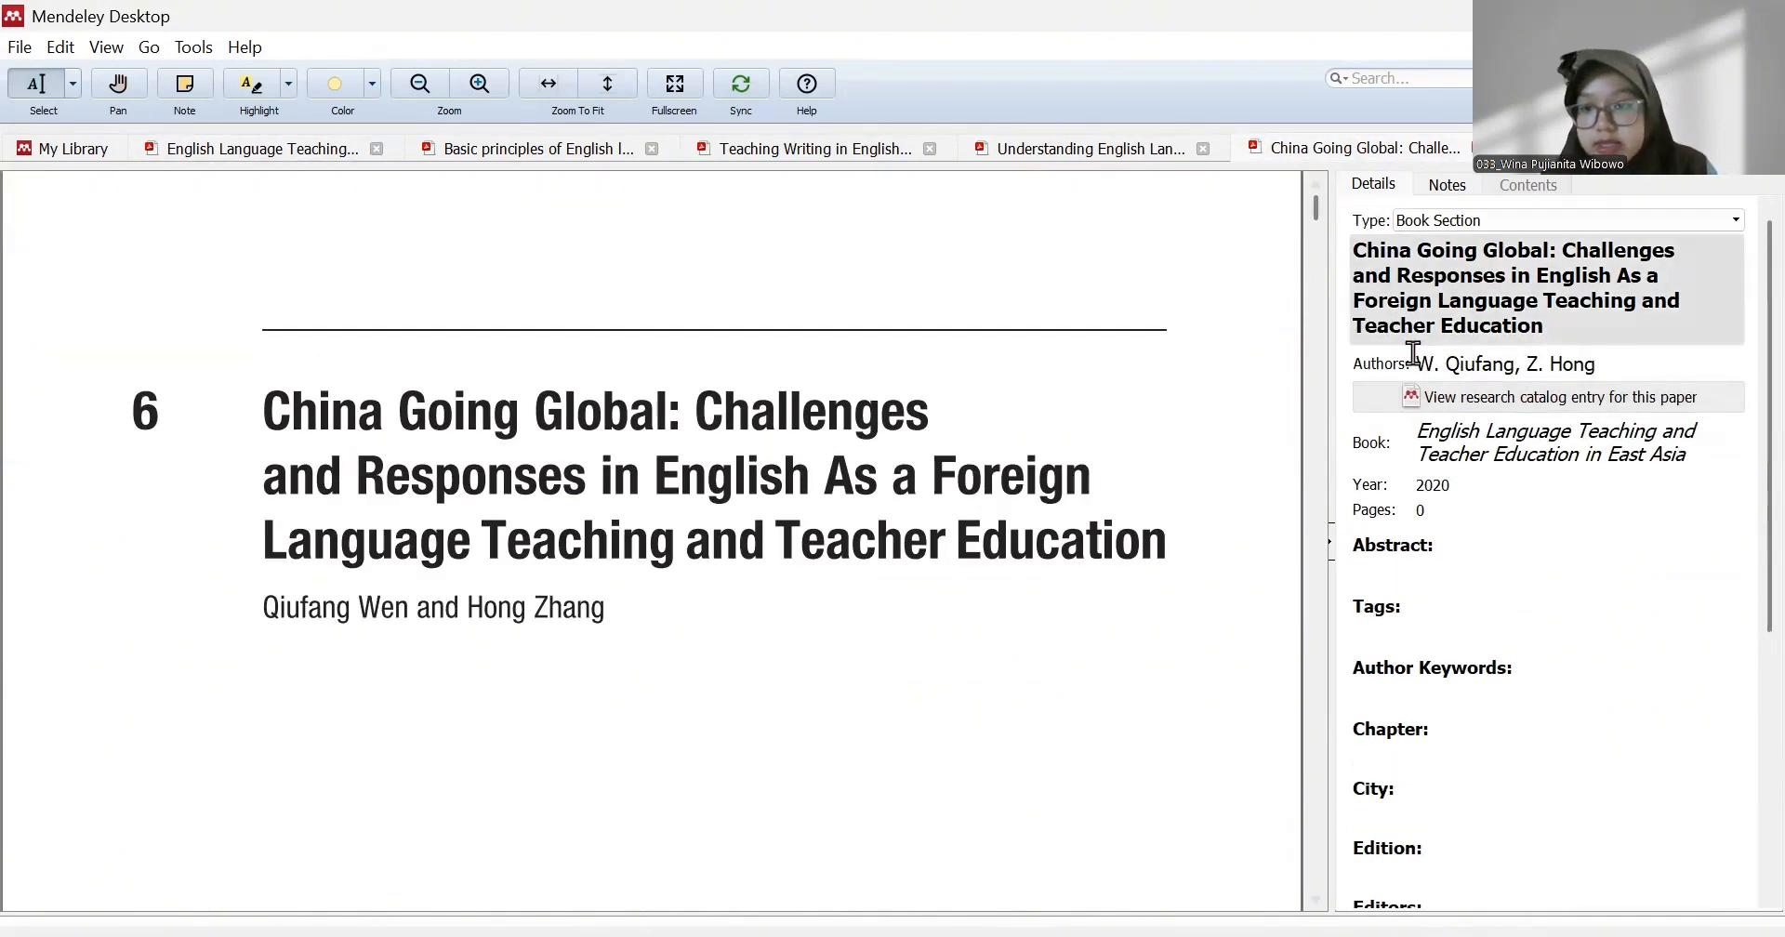
click(76, 149)
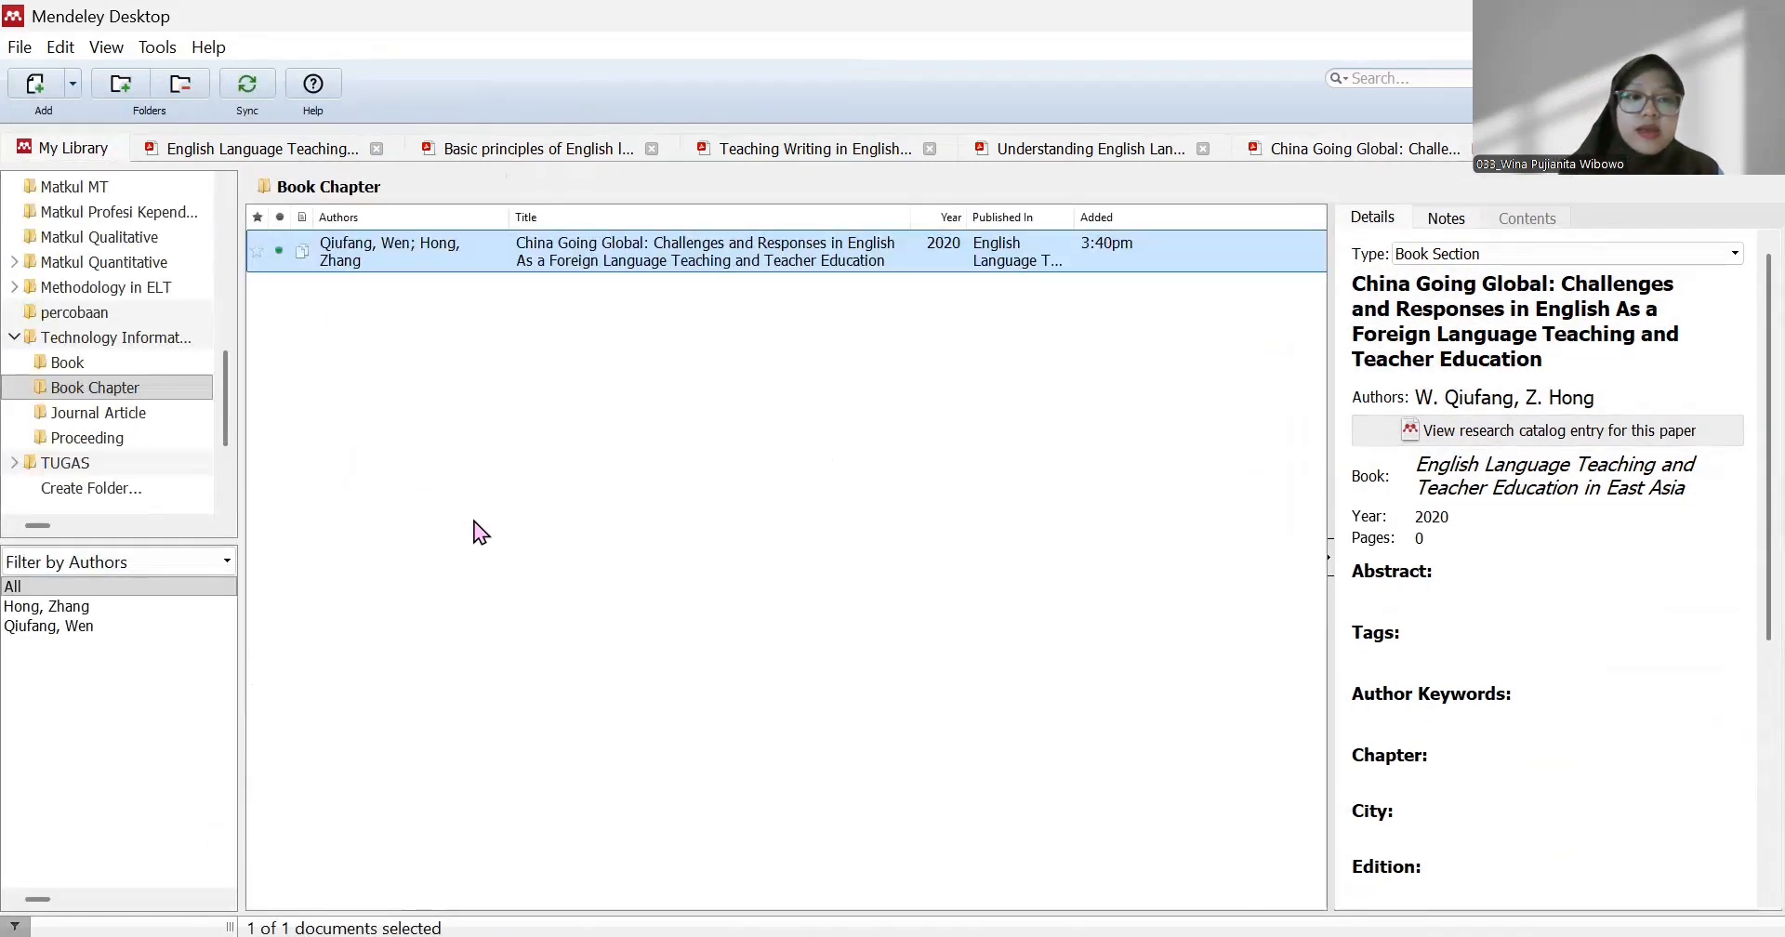
click(190, 147)
scroll(558, 707, down, 3)
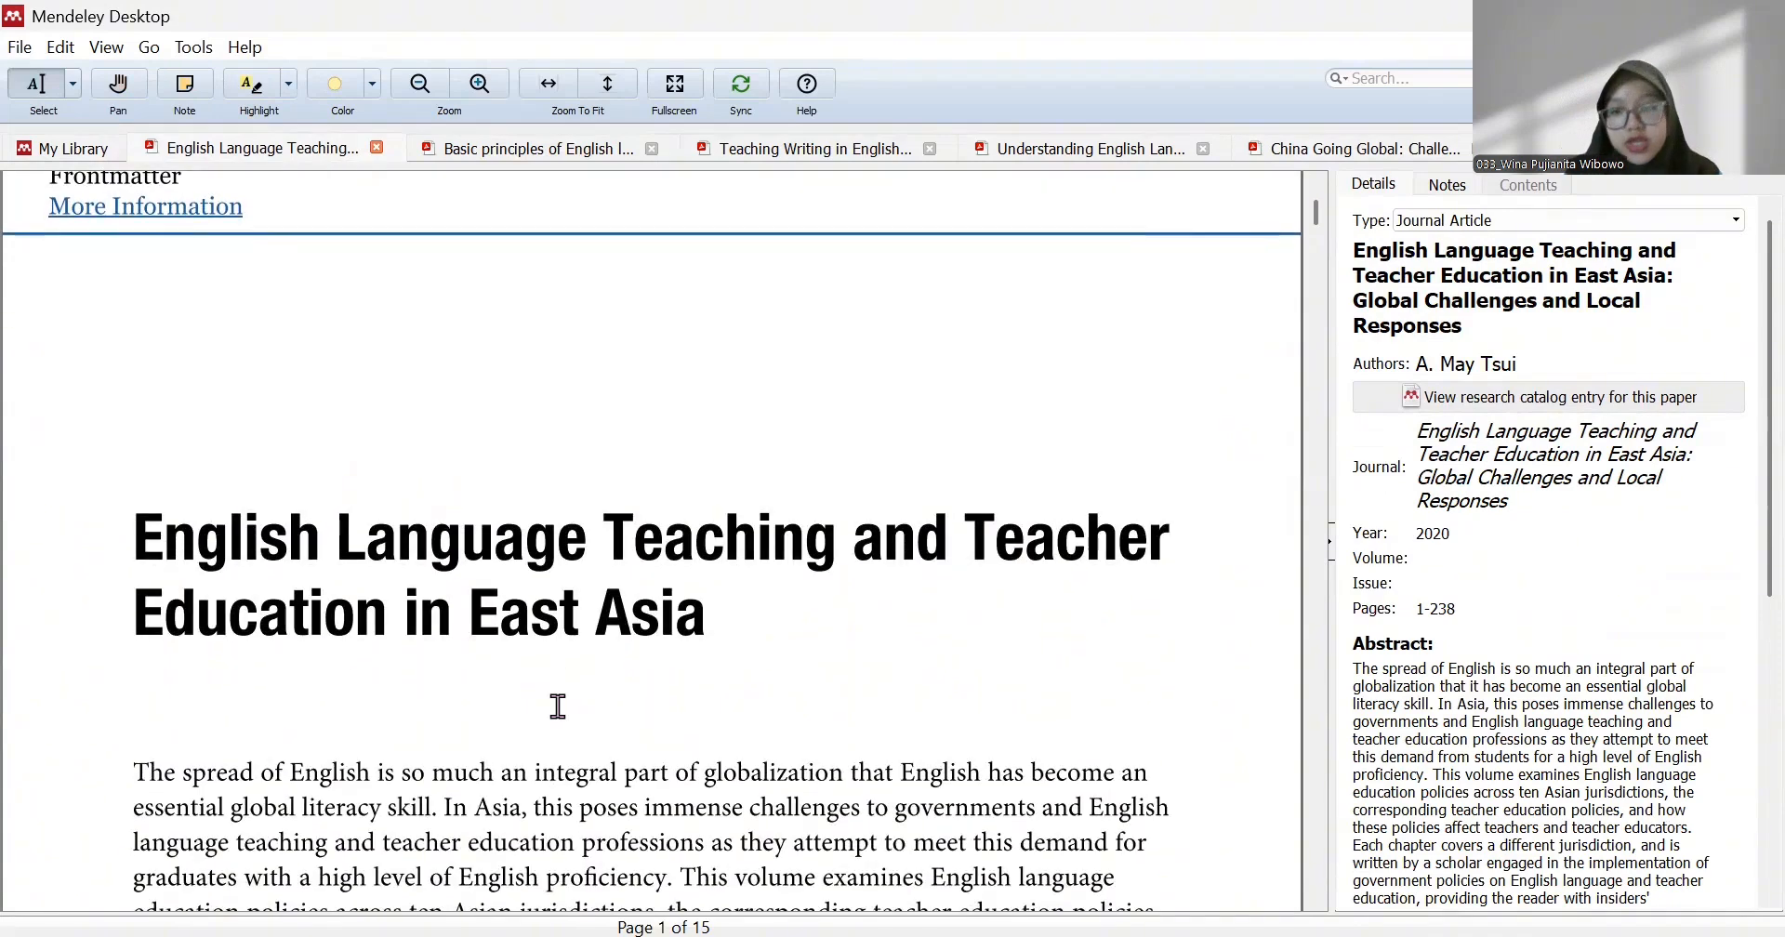
scroll(558, 706, down, 1)
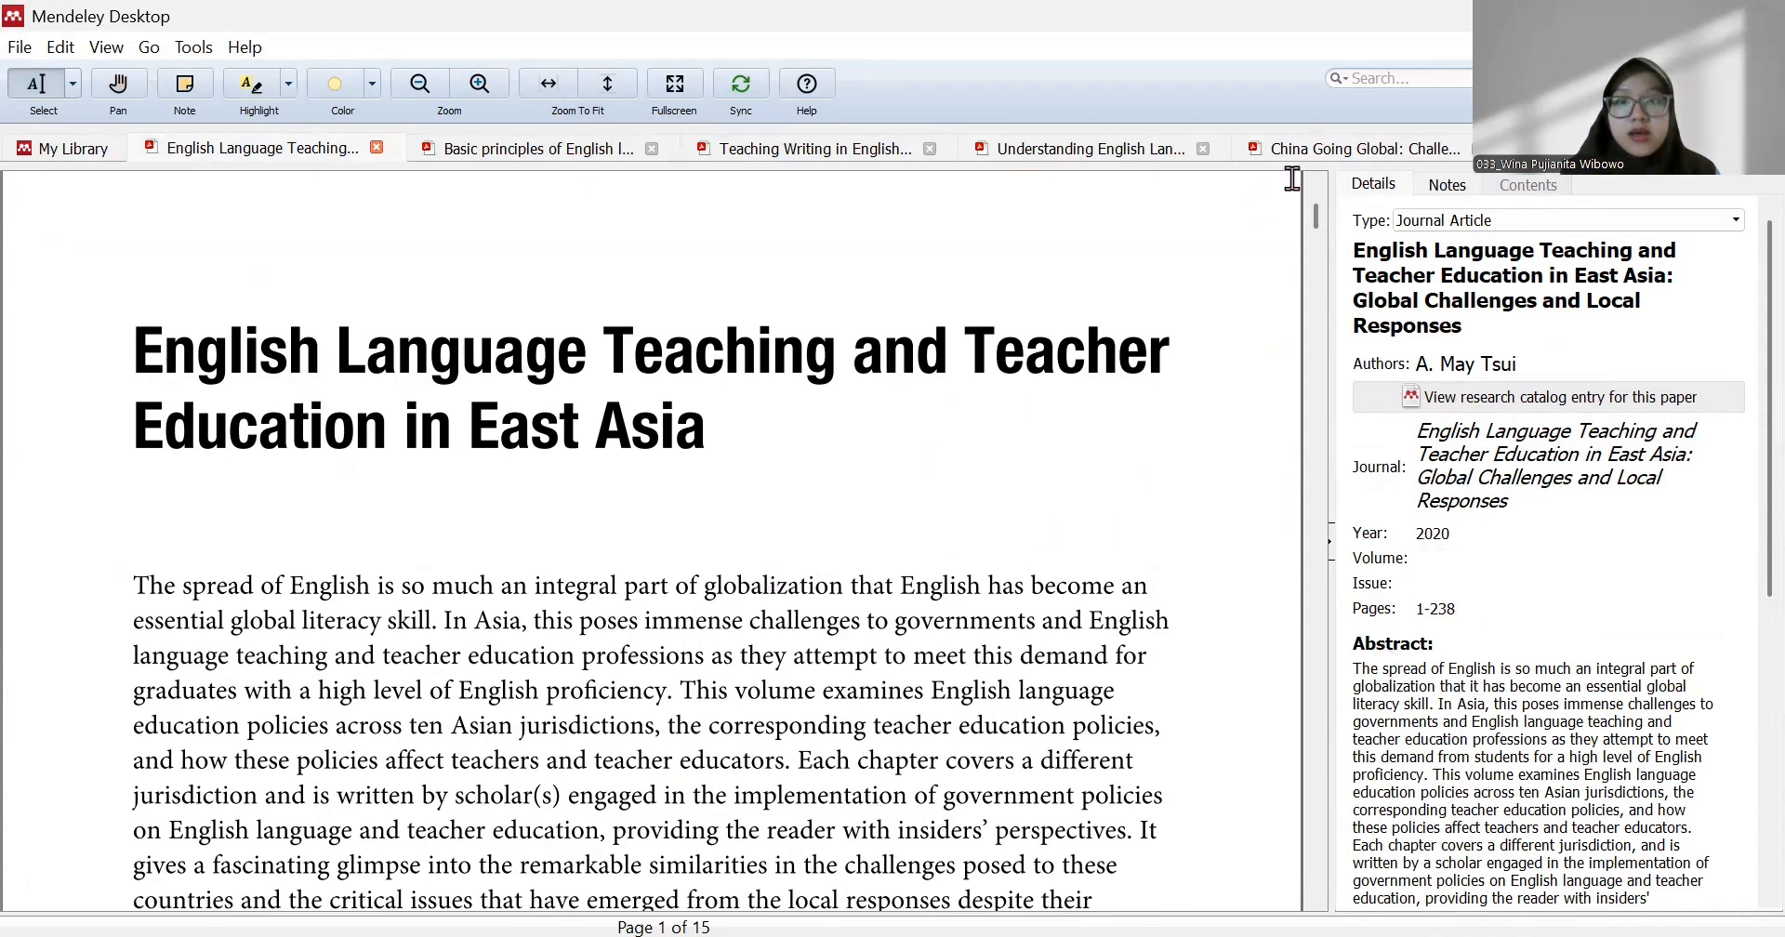
Set the page range of the China Going Global chapter to 1-22 in its details
click(1317, 156)
scroll(1021, 669, down, 10)
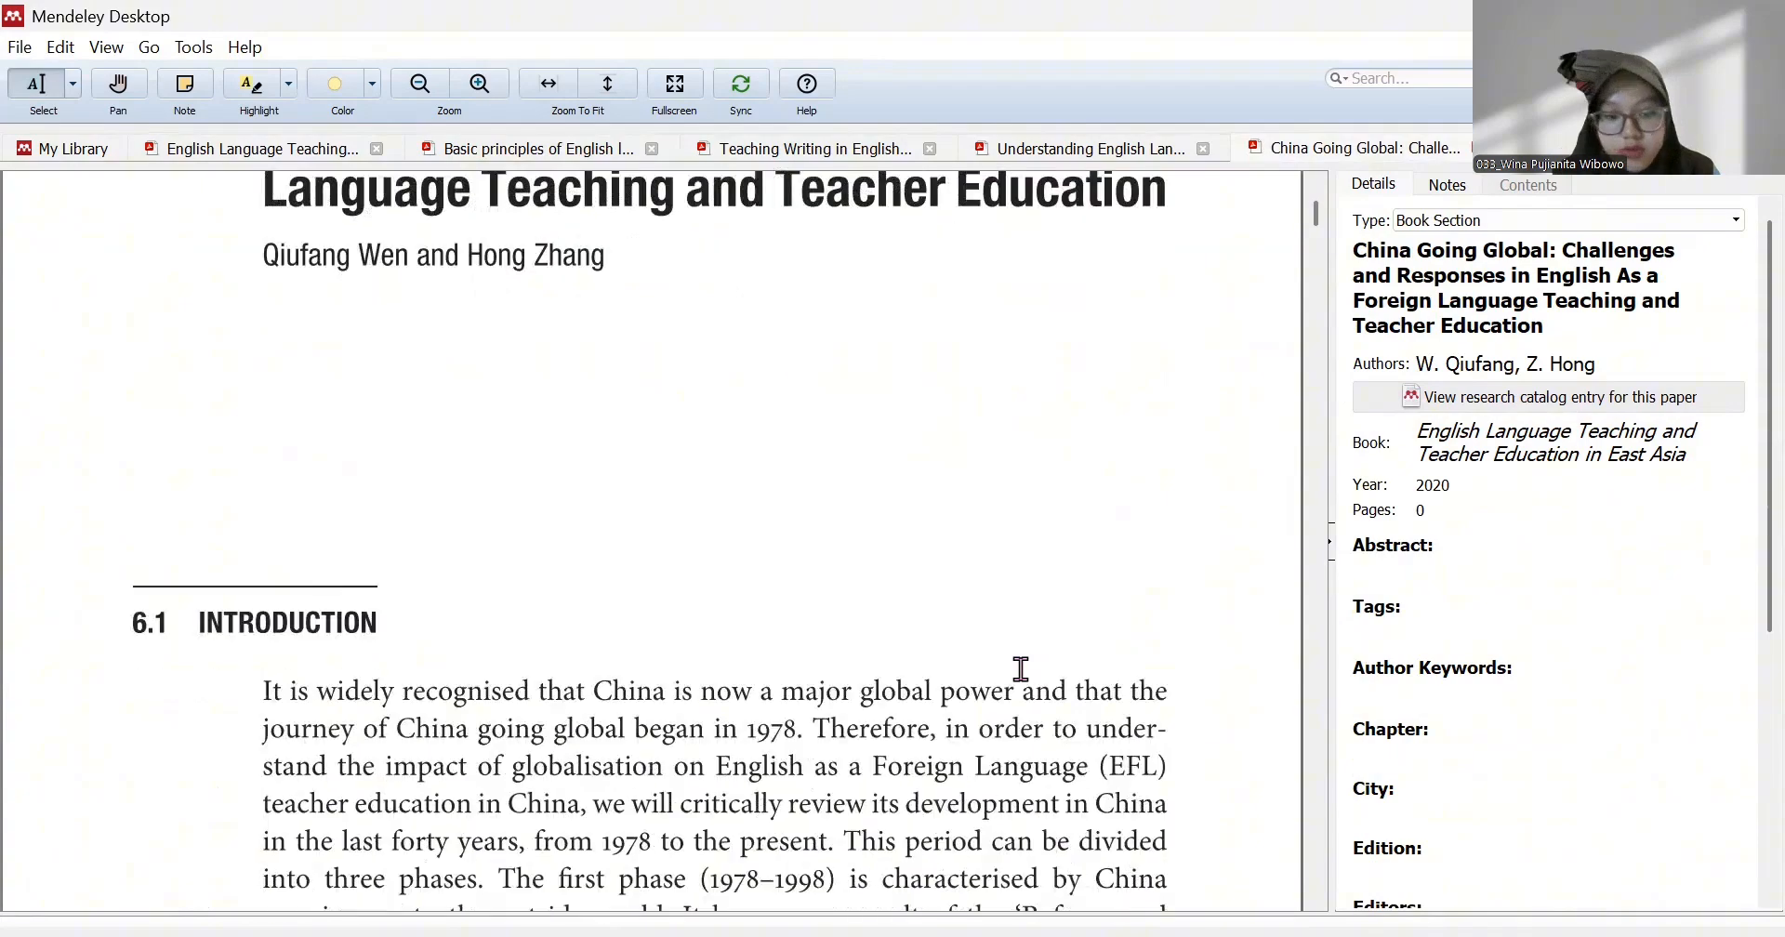
scroll(989, 698, up, 10)
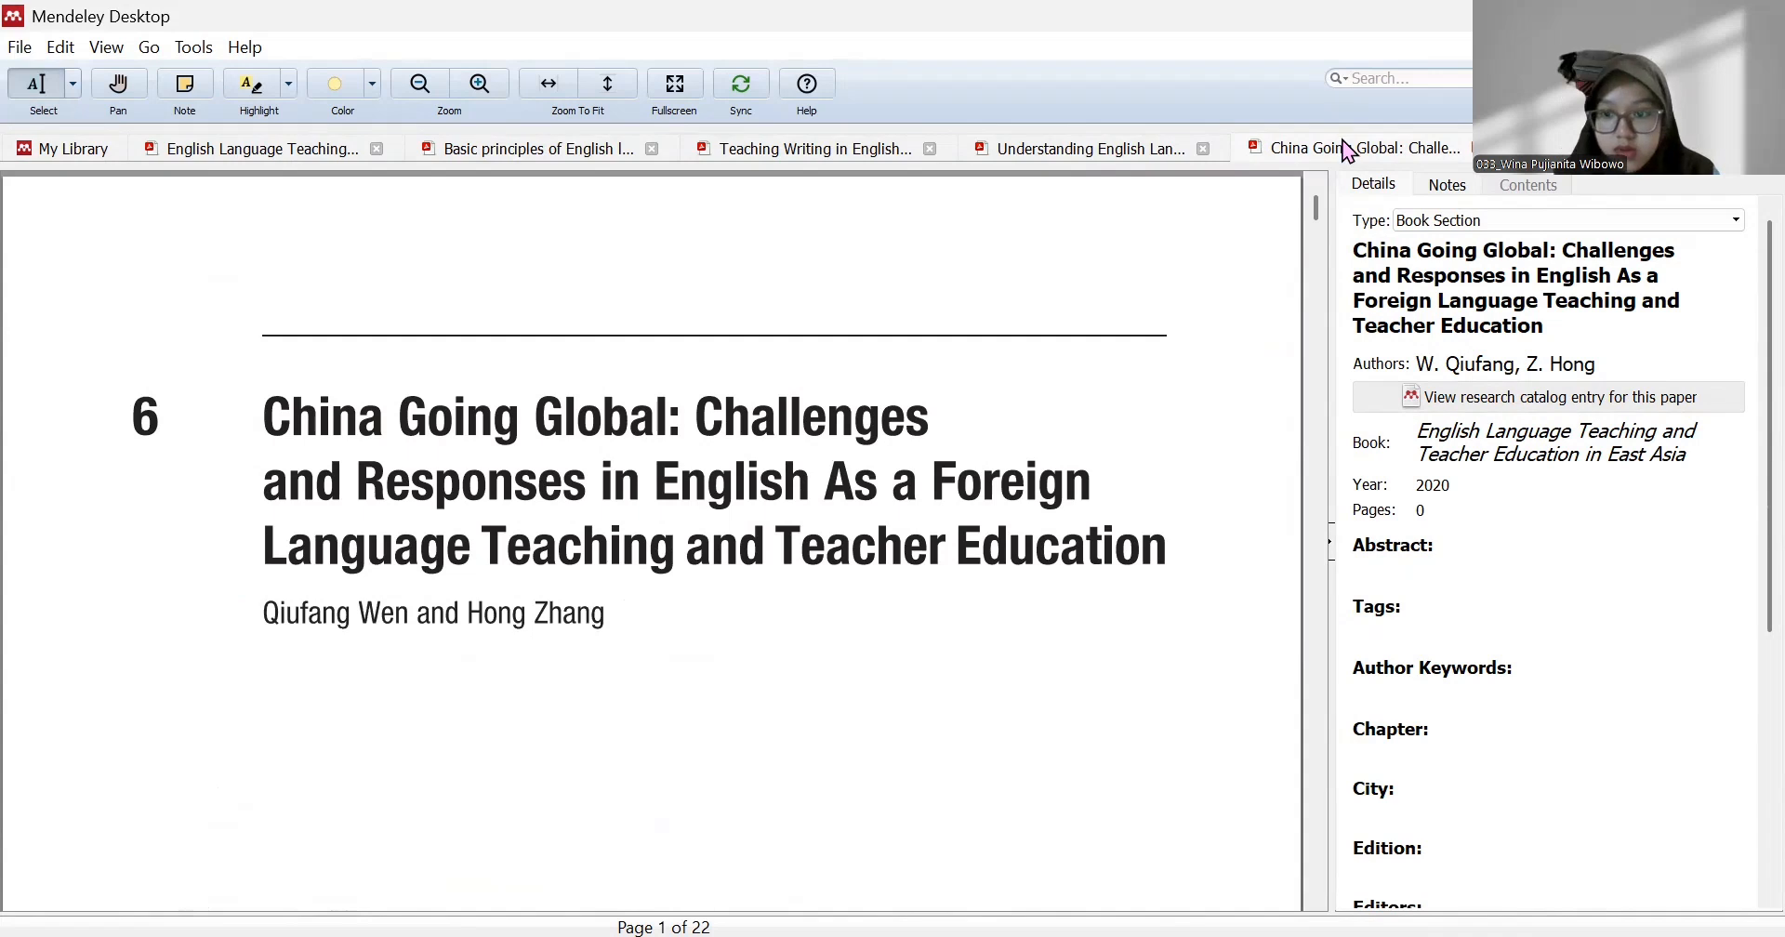
click(1423, 511)
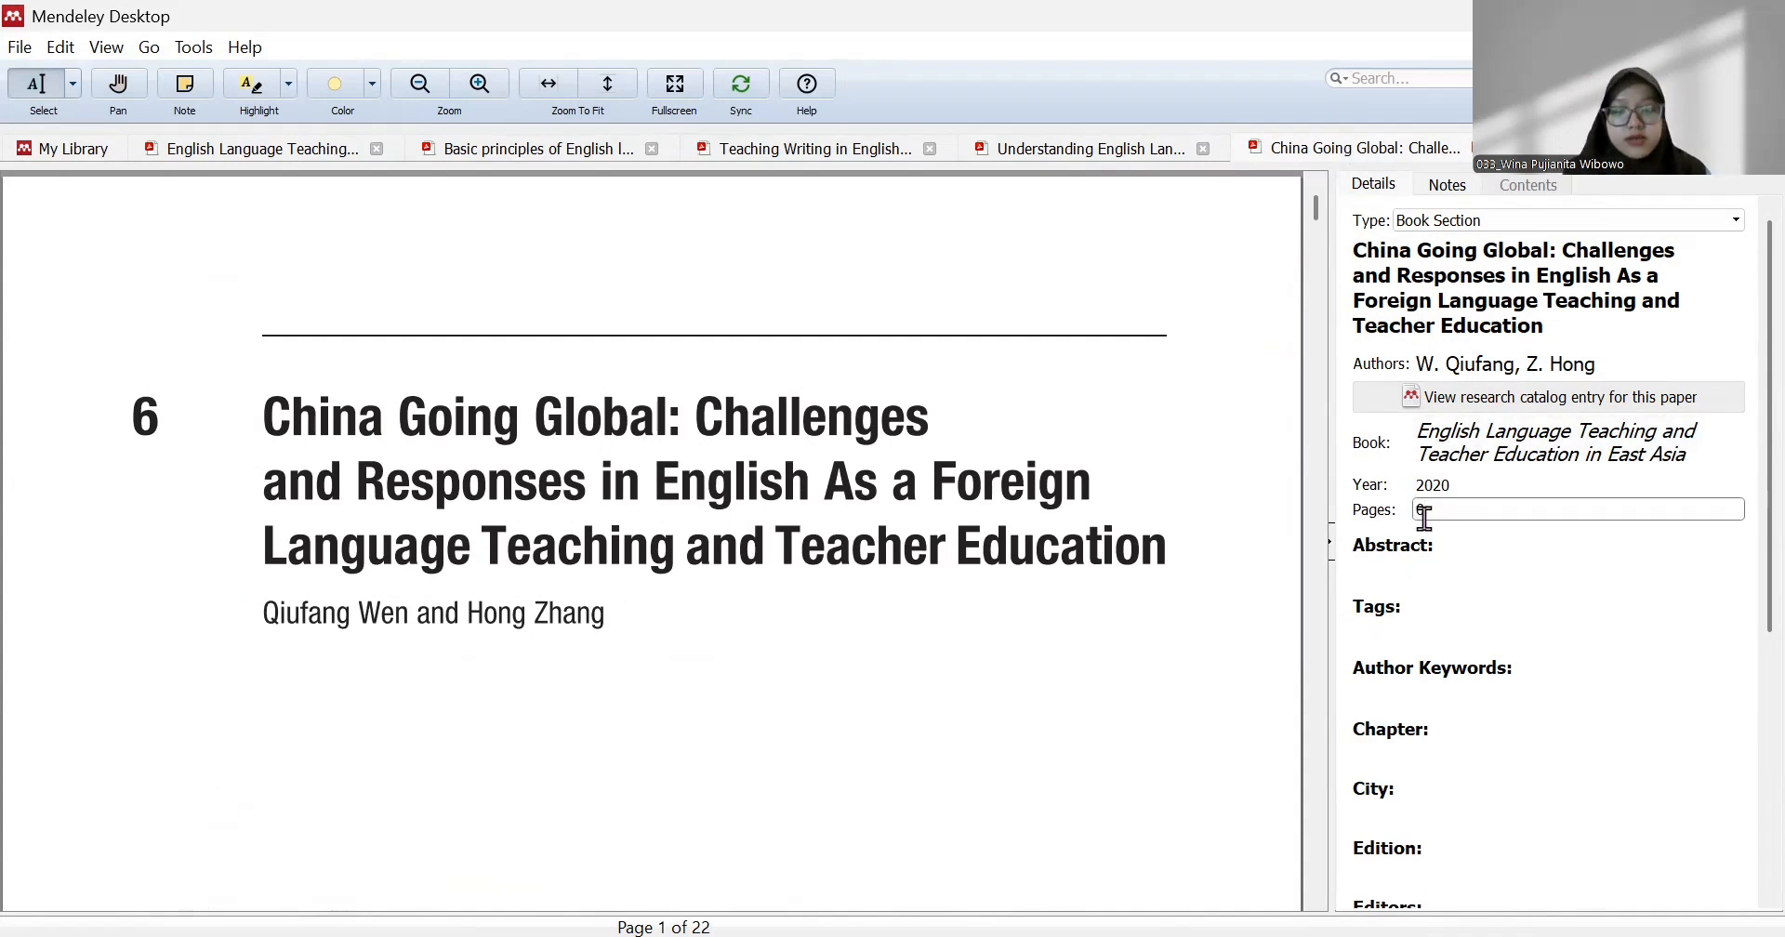
text(01-)
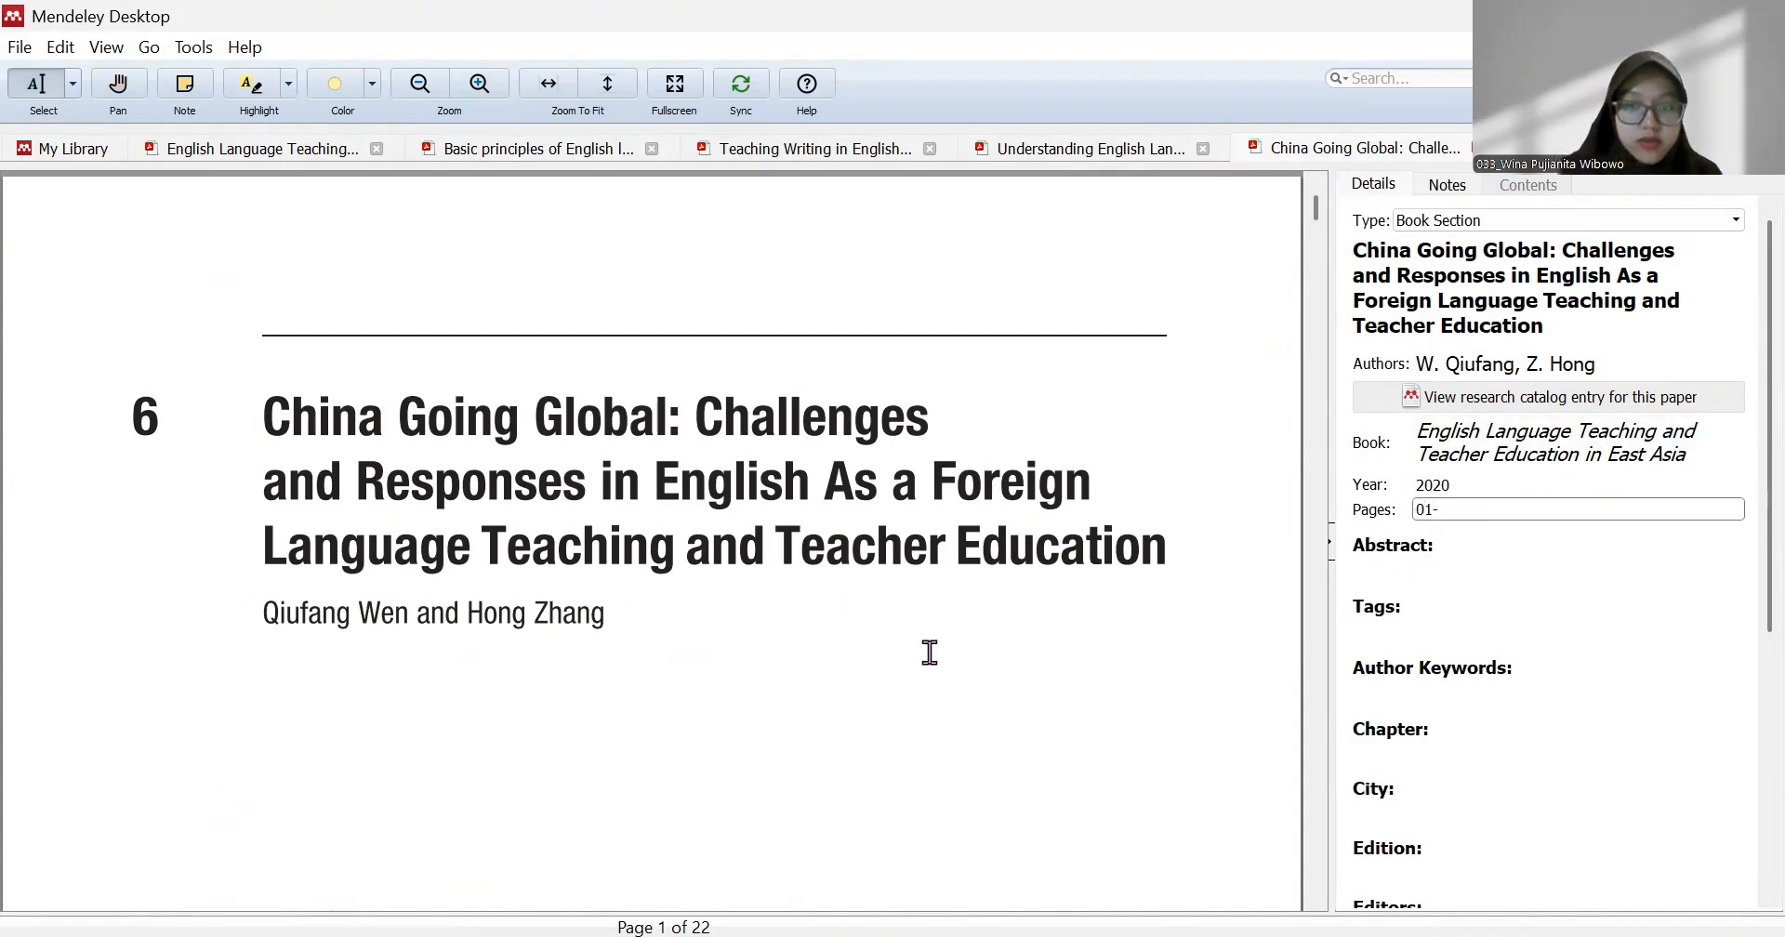
key(BackSpace)
key(BackSpace)
key(BackSpace)
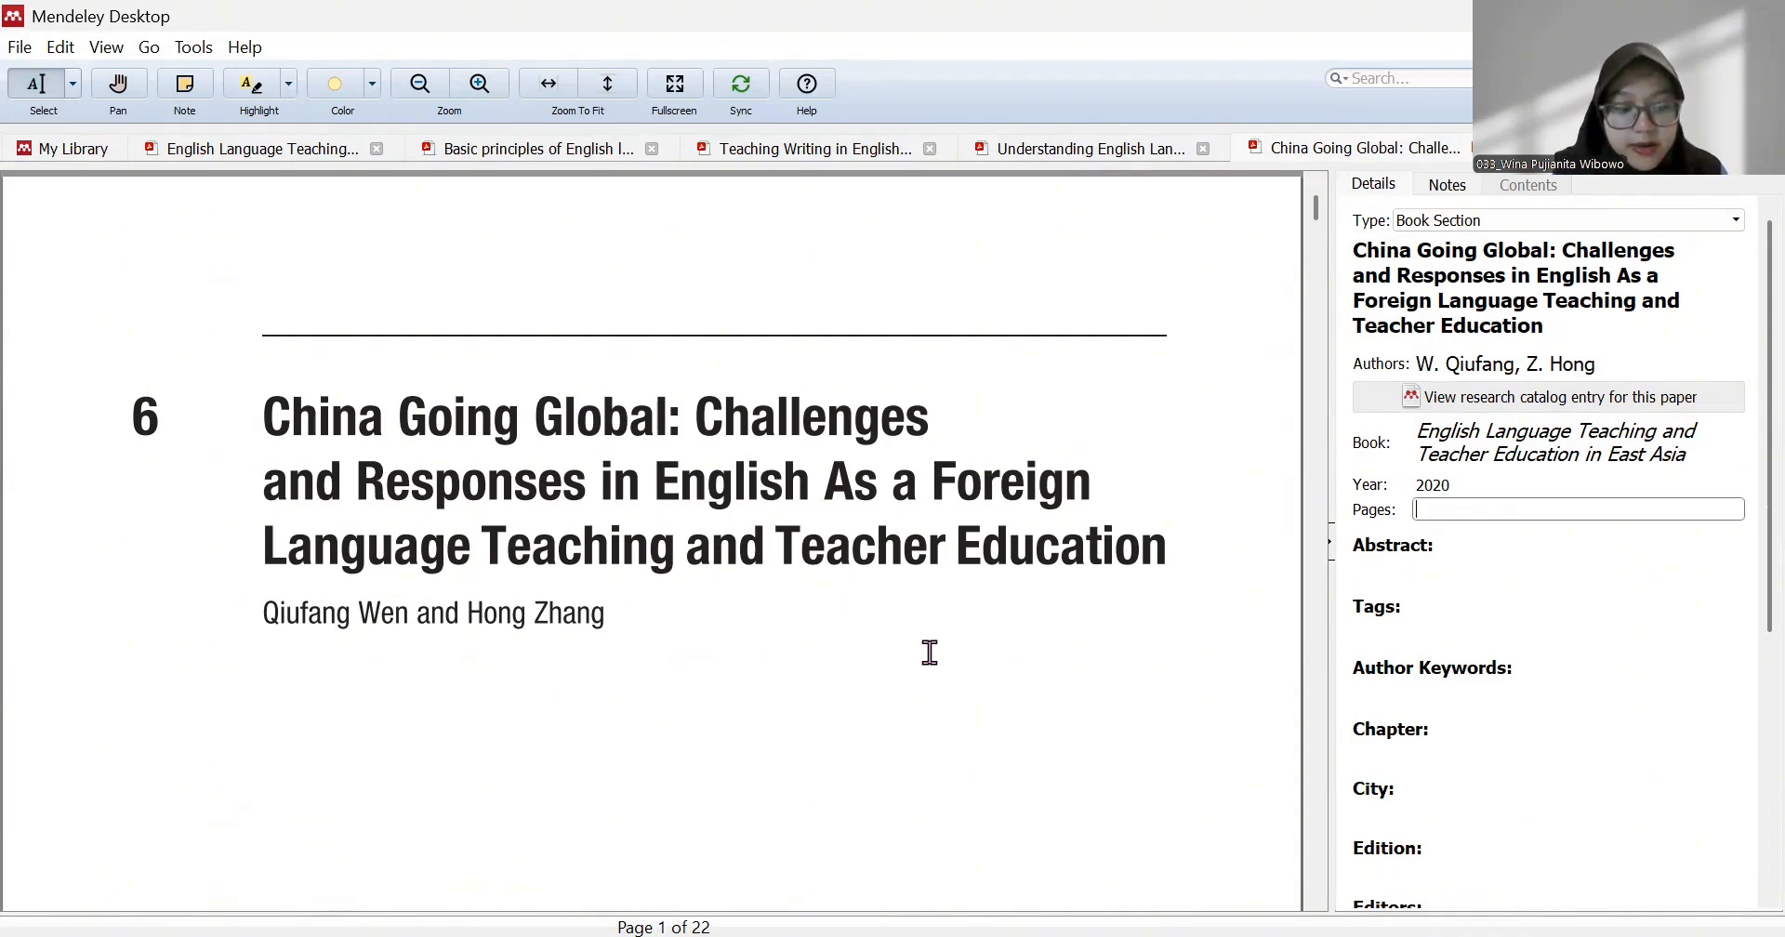
text(1-)
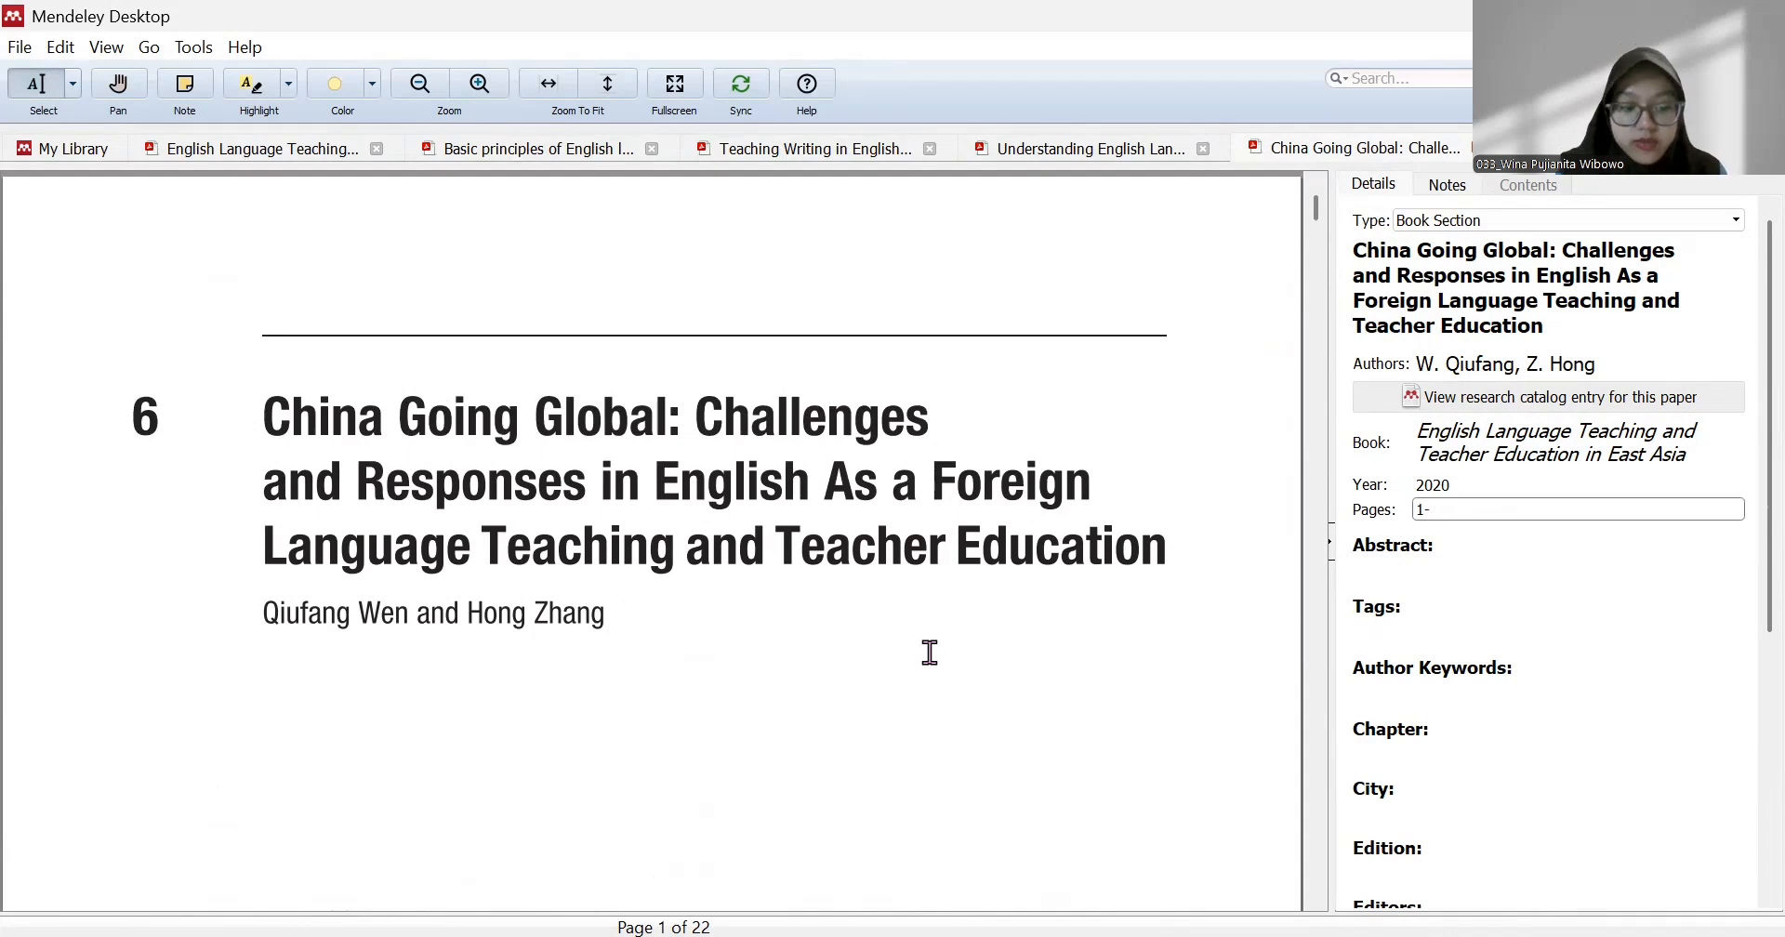
text(22)
Compare the China Going Global chapter's editor, publisher and catalog IDs with the front matter of "English Language Teaching and Teacher Education in East Asia"
scroll(1425, 625, down, 5)
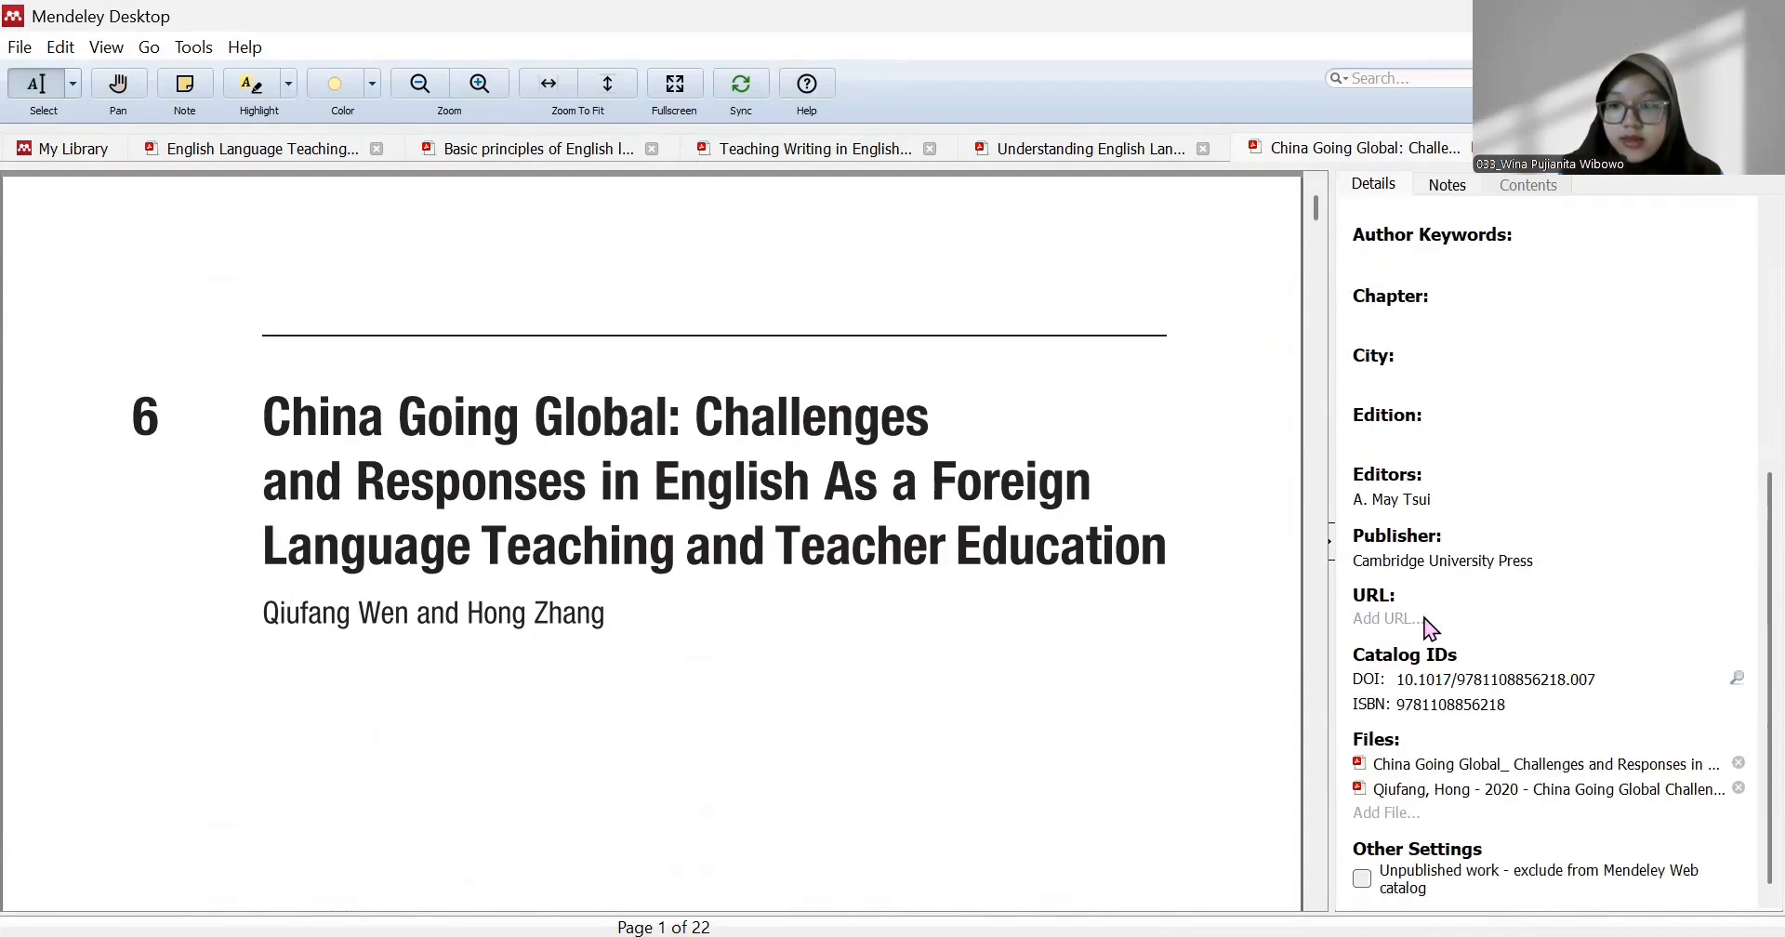
click(197, 151)
scroll(17, 332, up, 4)
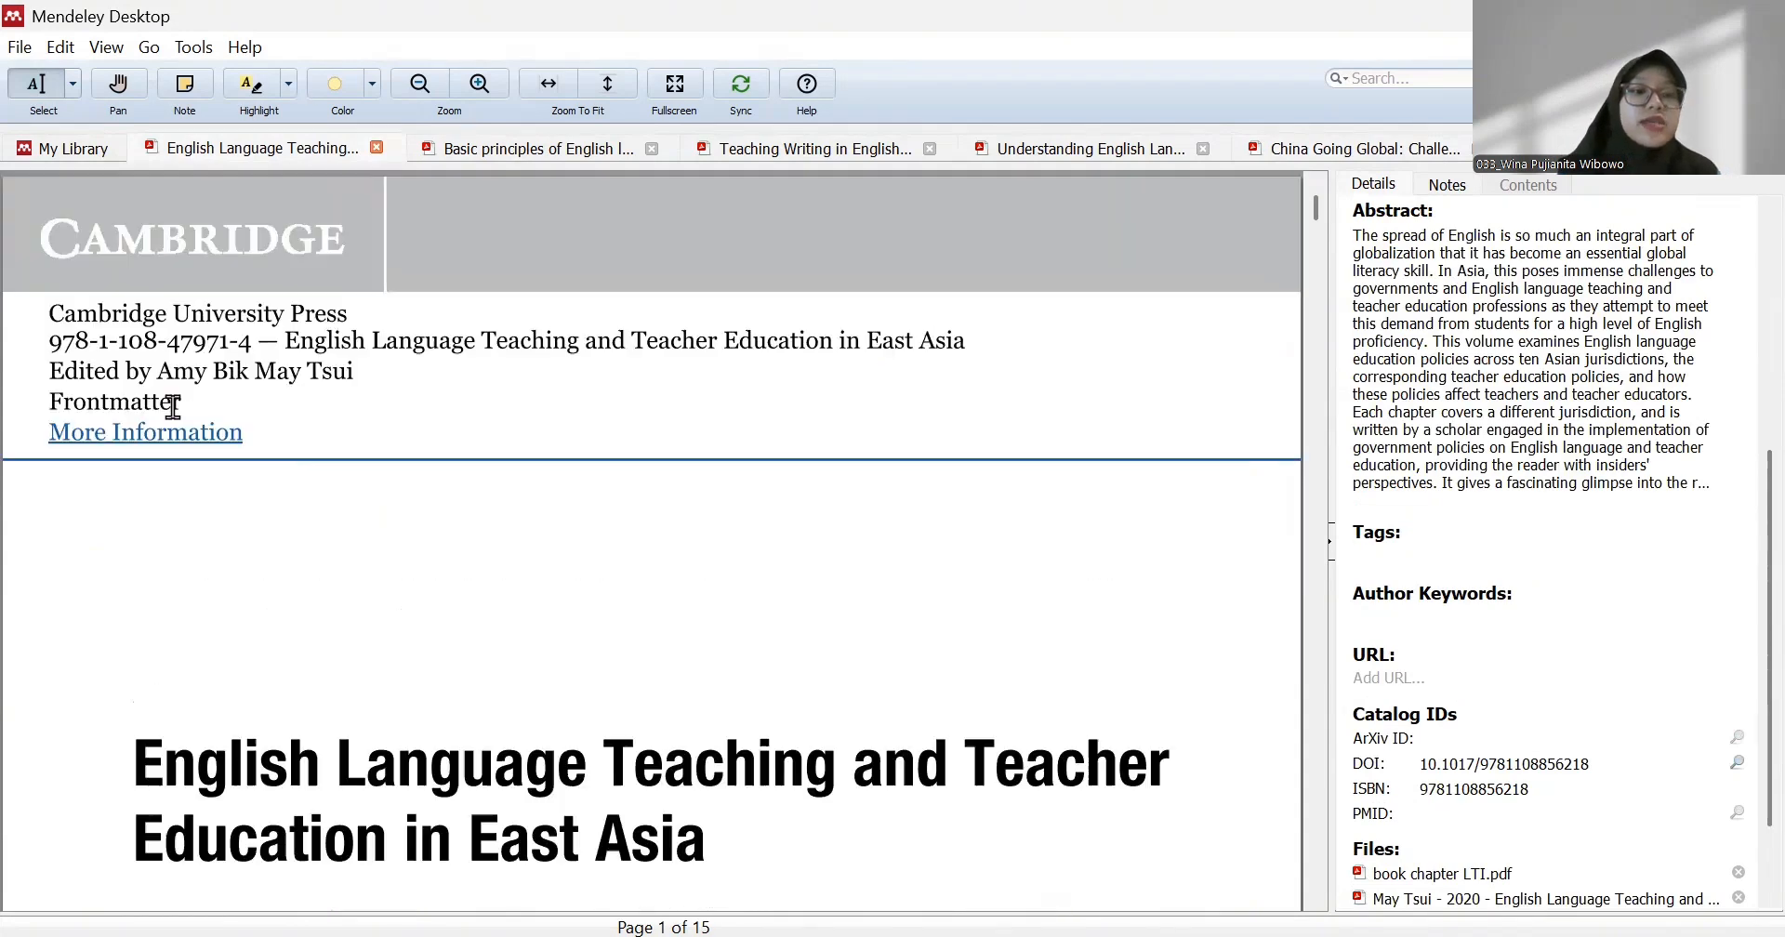
Open "Exploring ChatGPT literacy in language education" from the Journal Article subfolder and check its first pages against its reference details
click(46, 158)
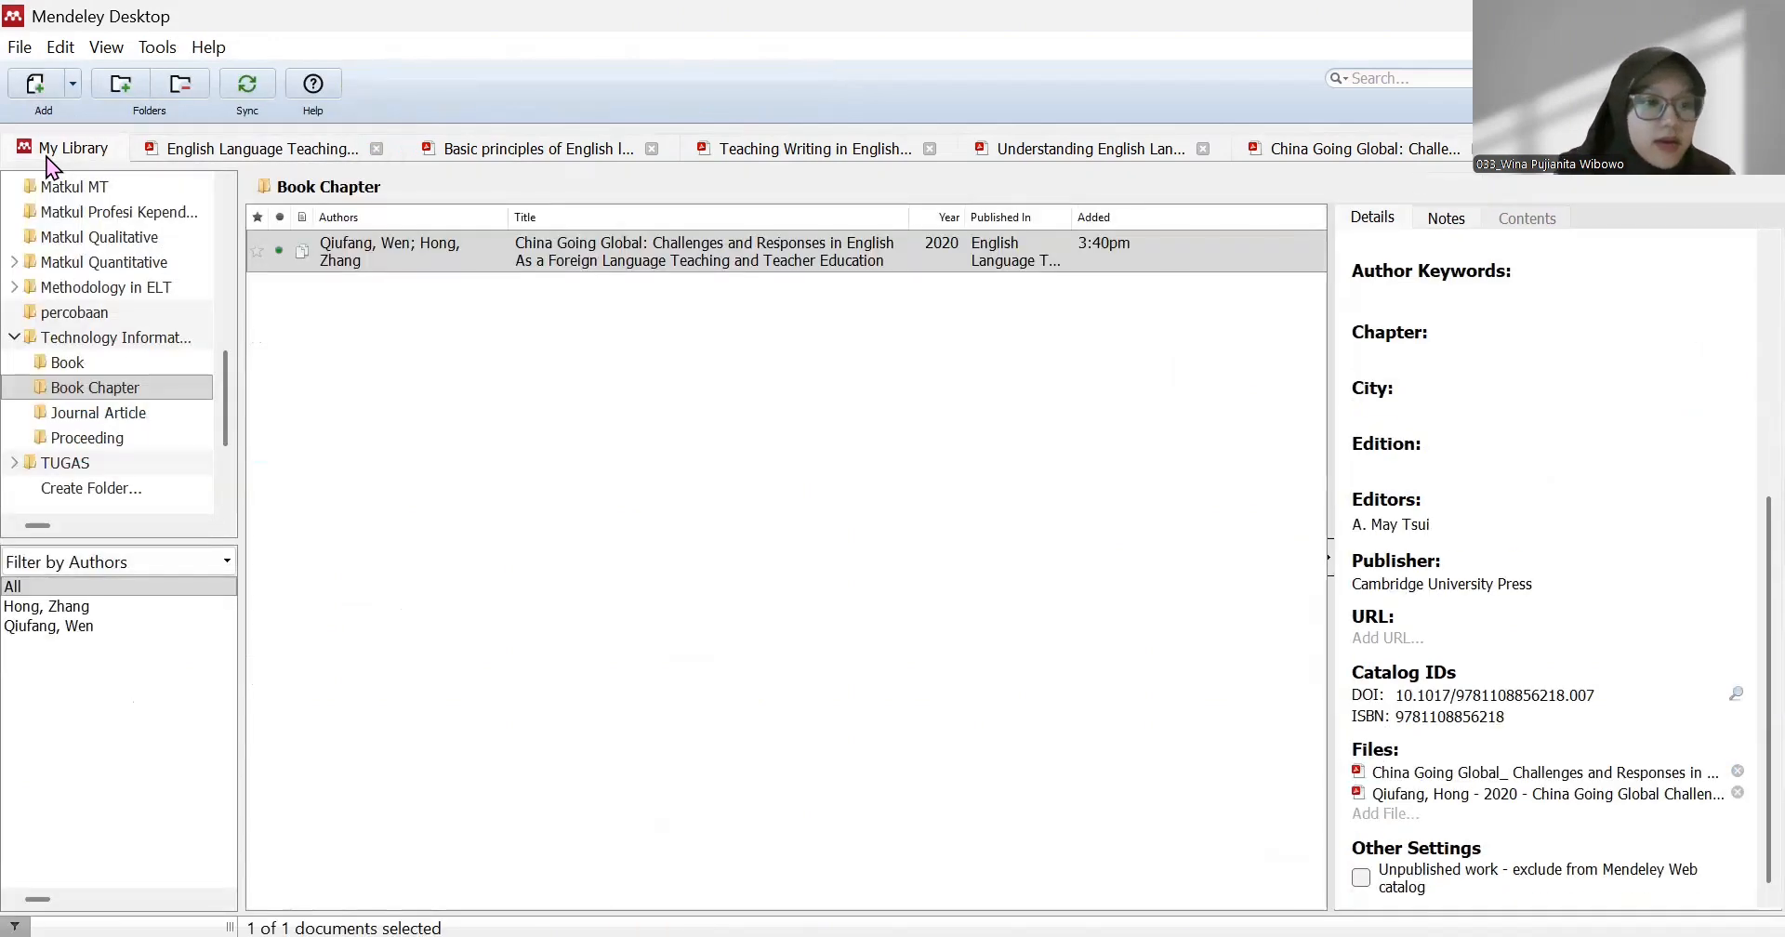
click(137, 413)
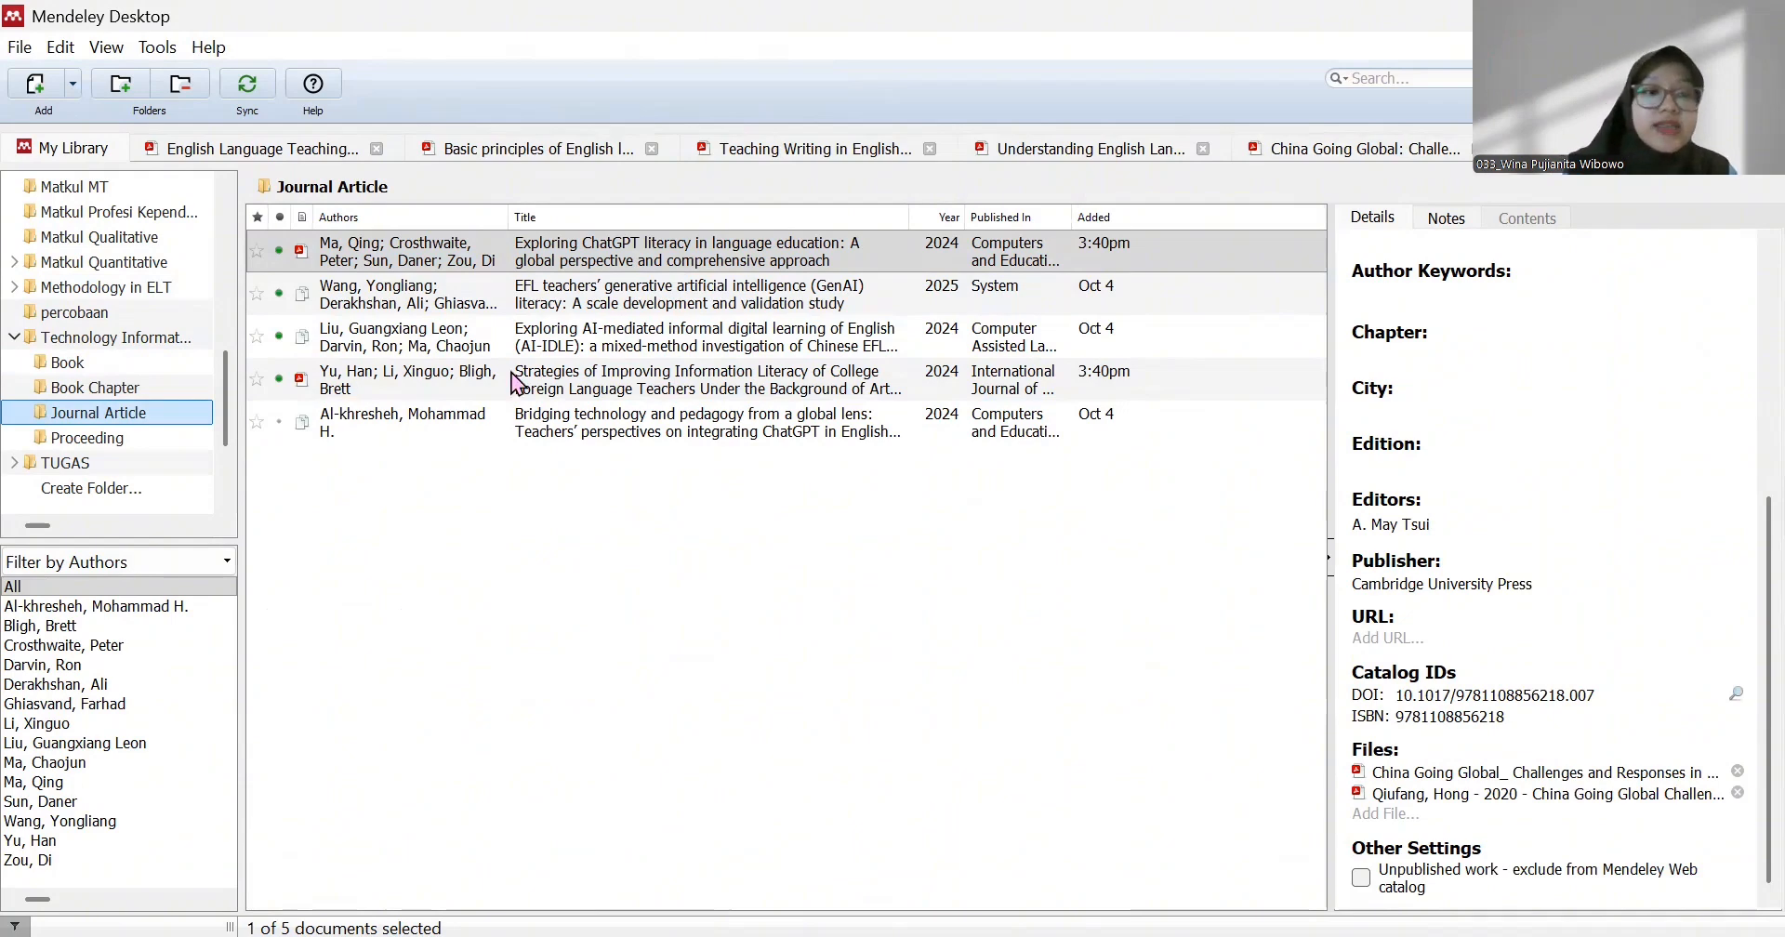
click(550, 268)
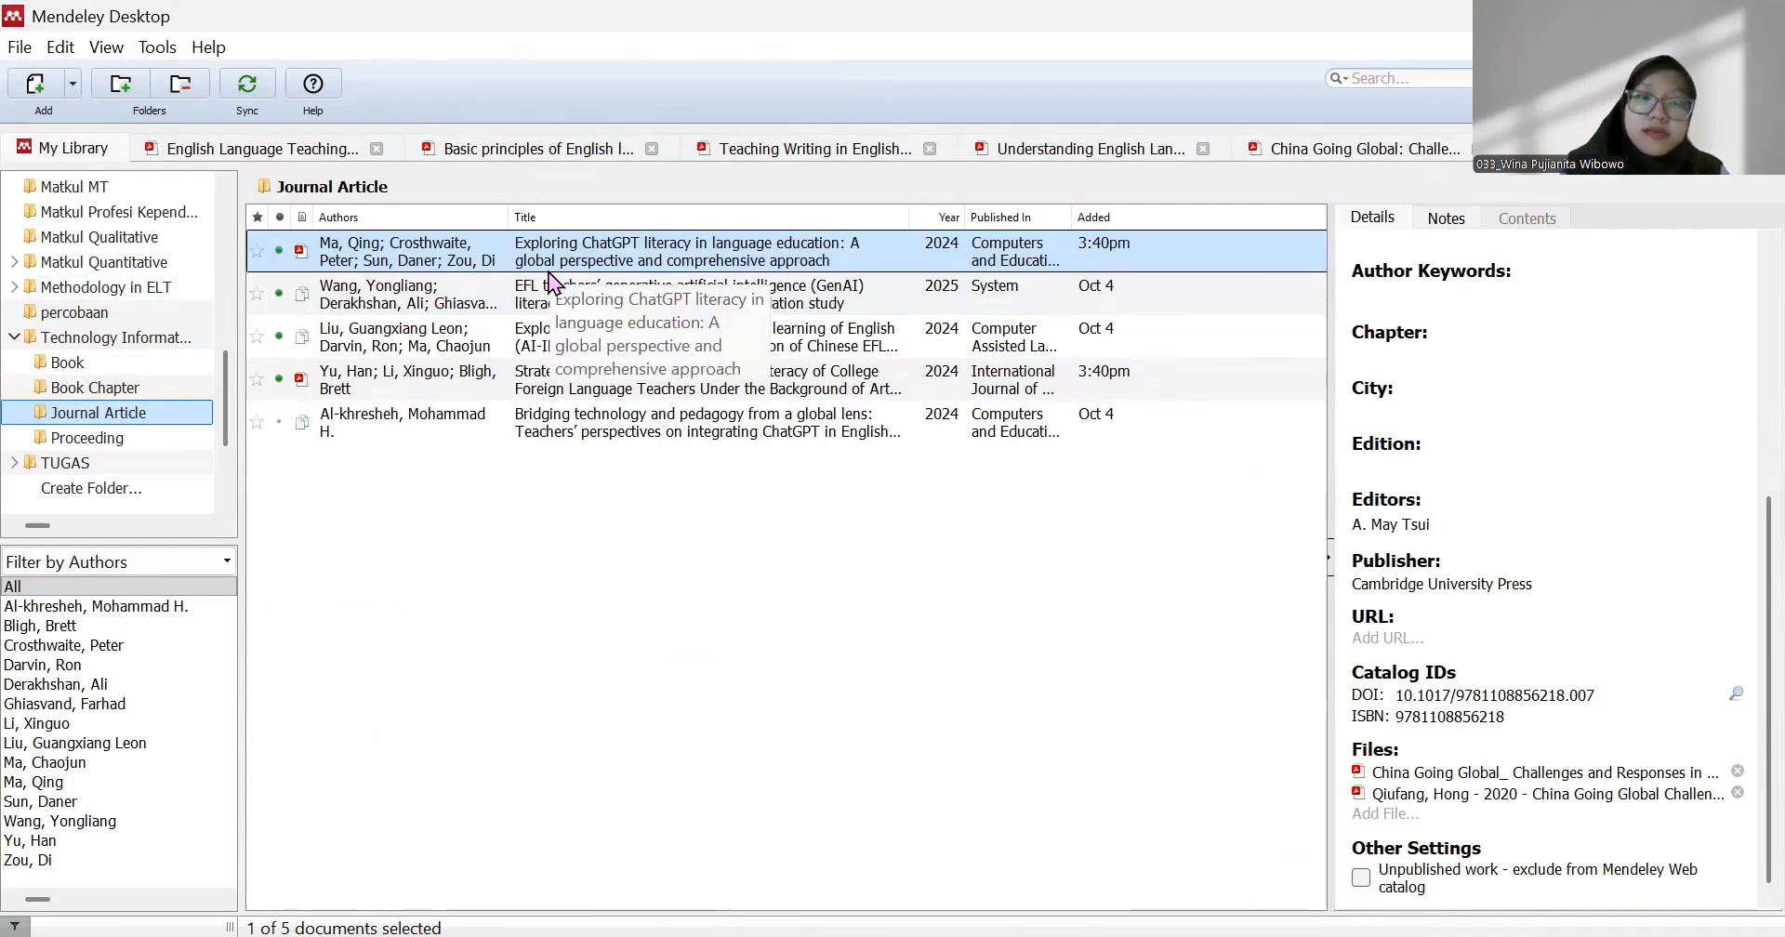
double_click(561, 265)
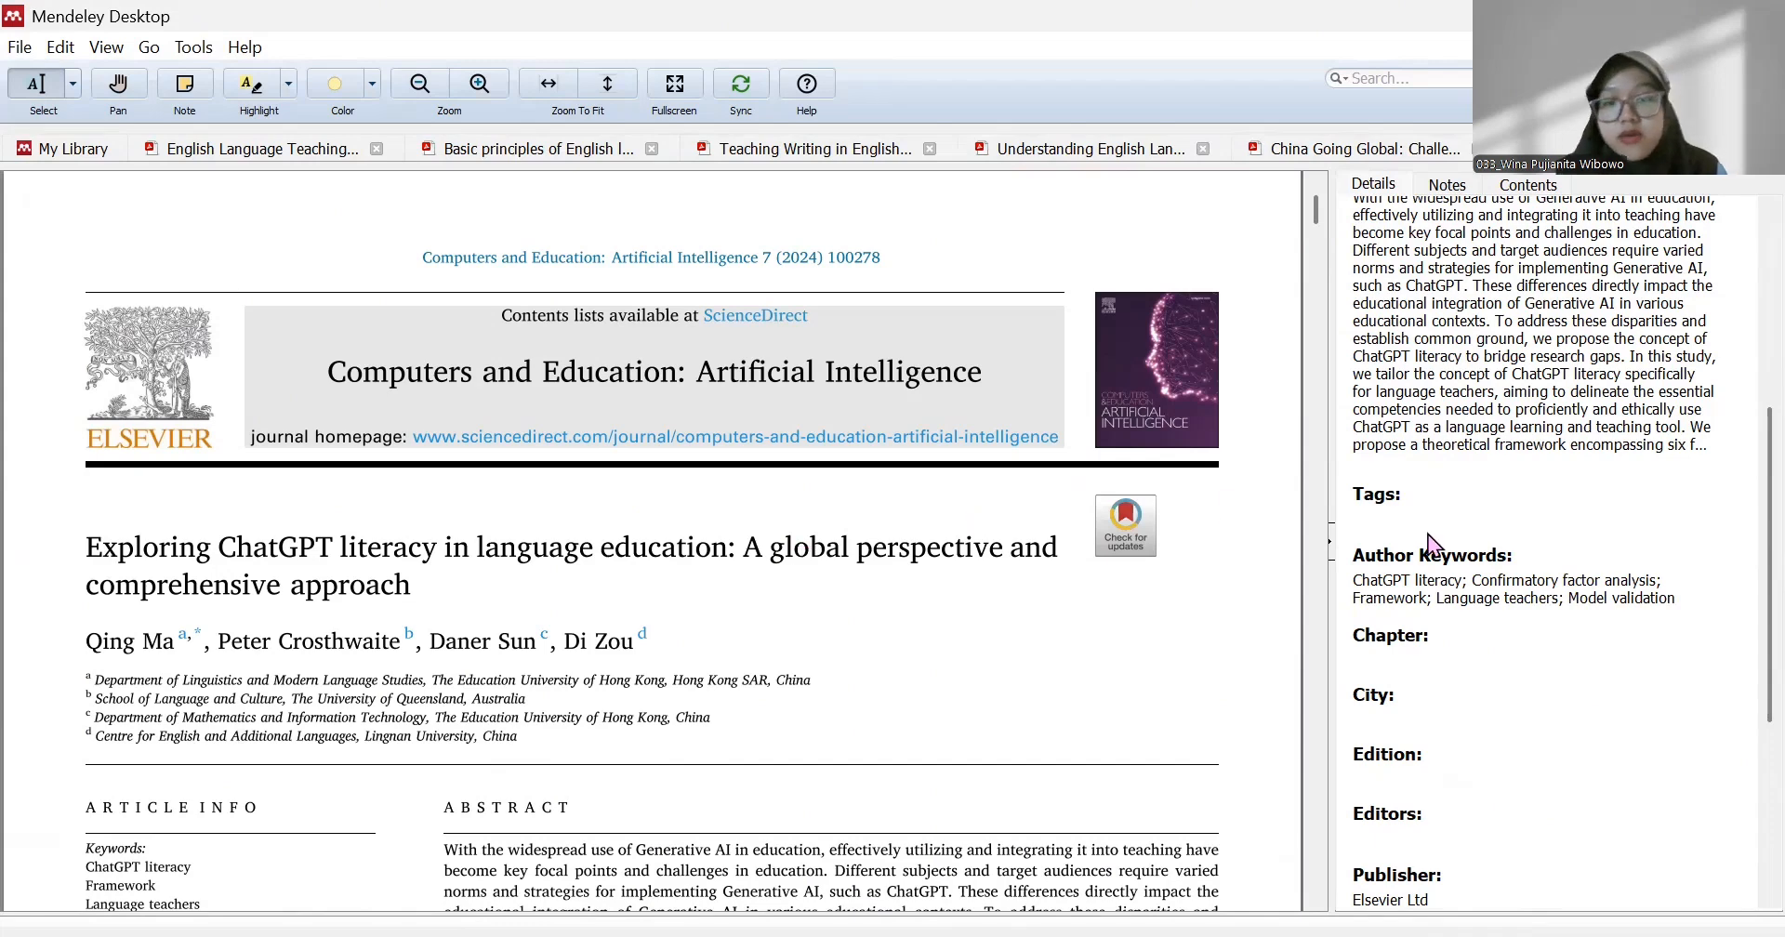
scroll(1515, 517, up, 5)
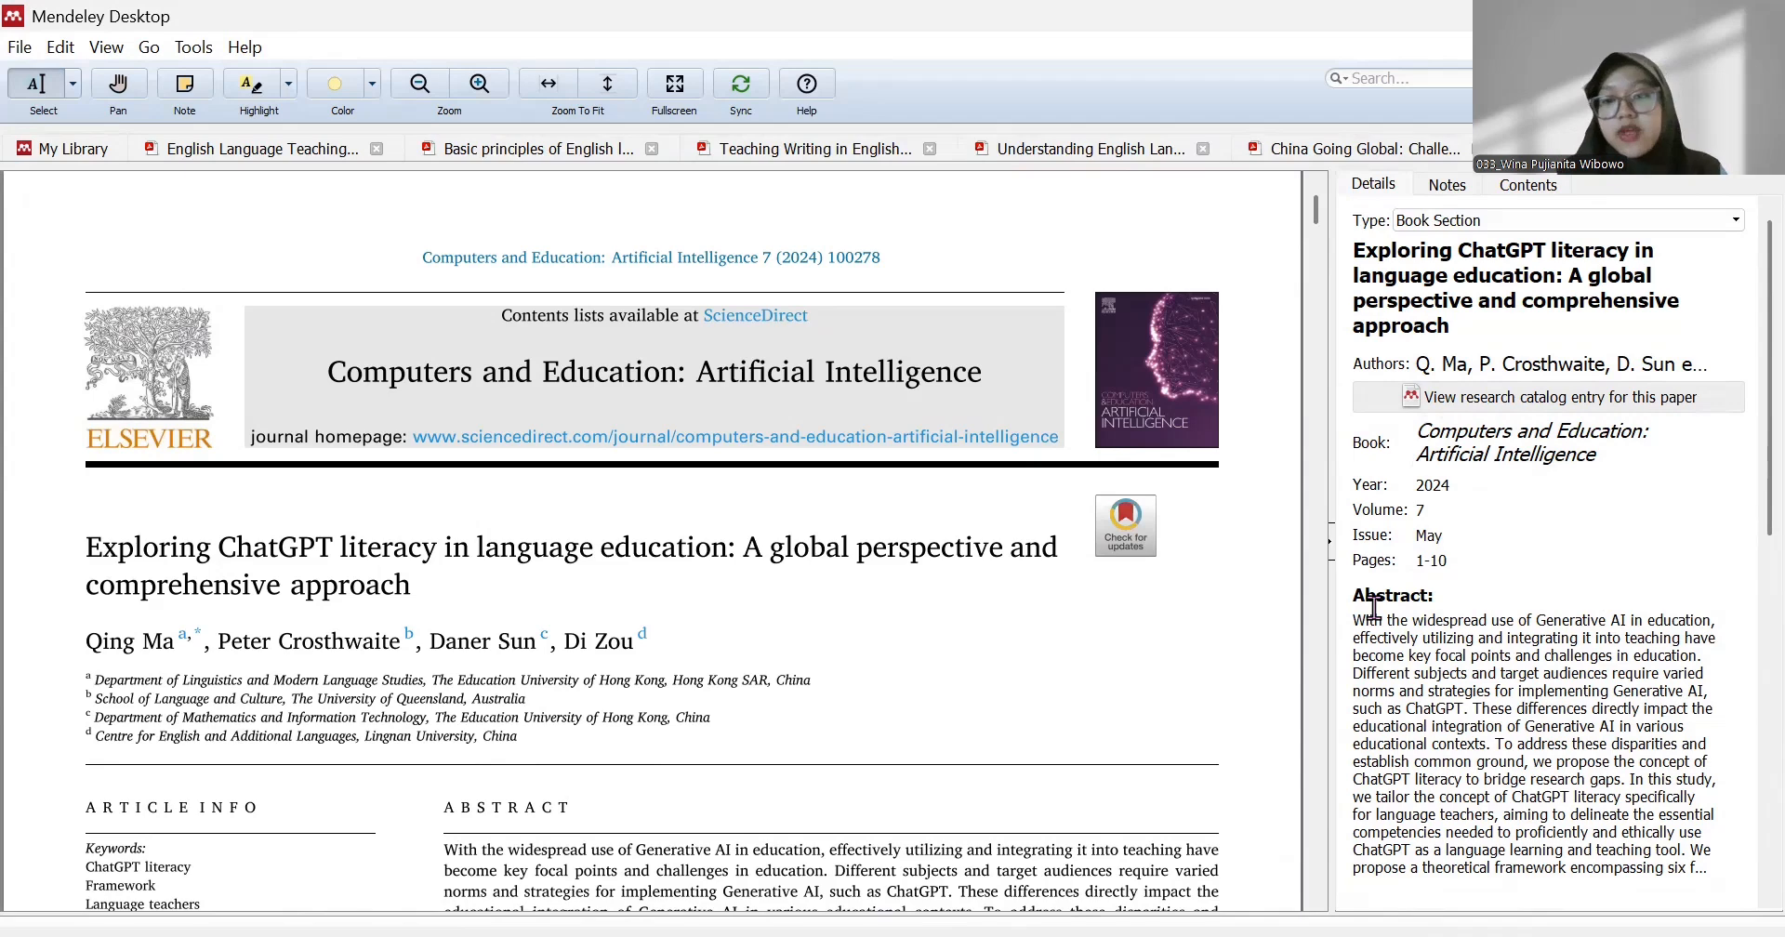
scroll(919, 742, down, 10)
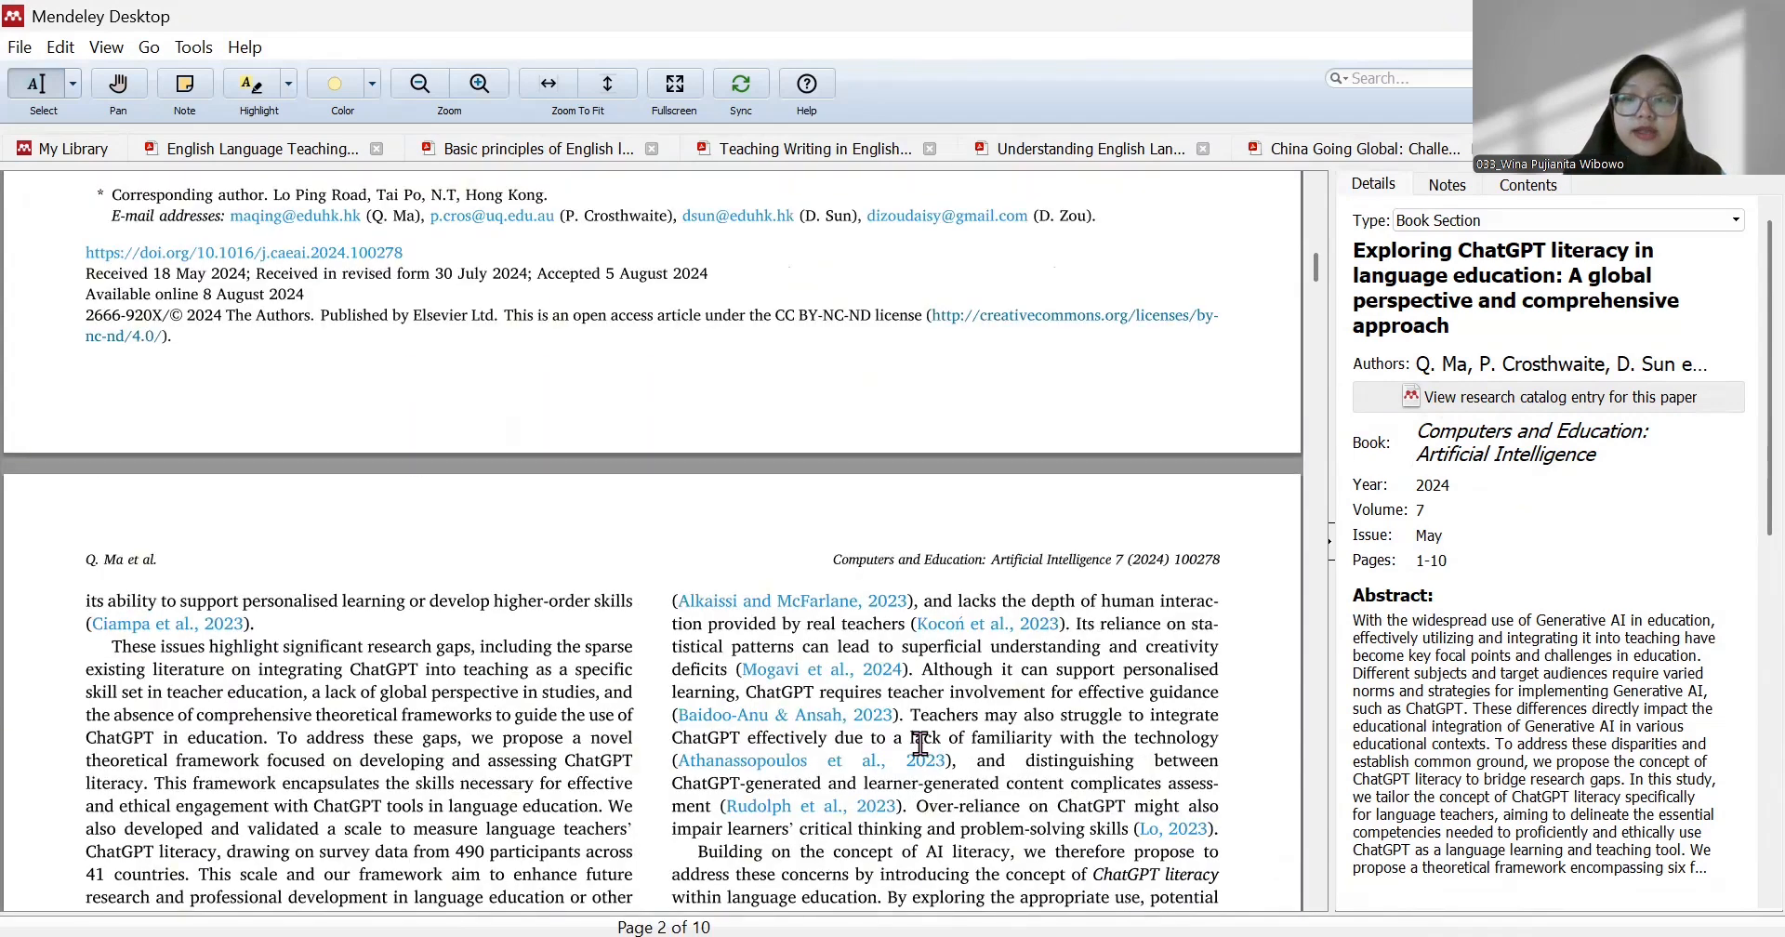
scroll(921, 744, up, 10)
scroll(1469, 558, down, 10)
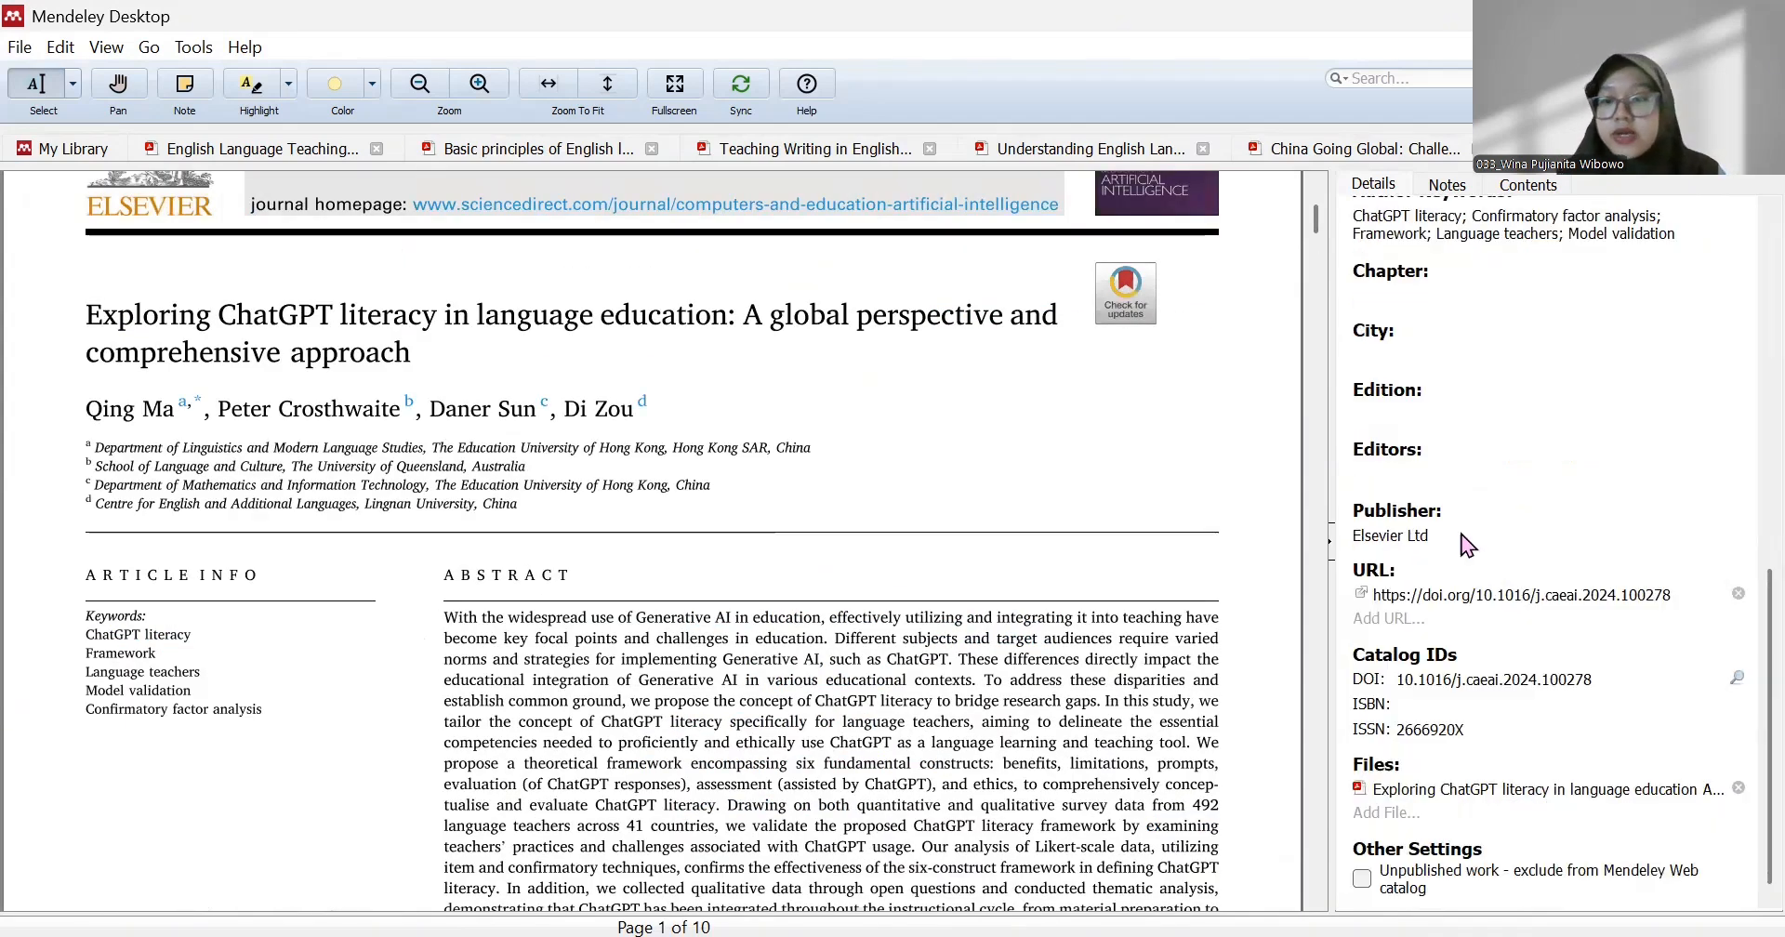
Change the document type of "Exploring ChatGPT literacy in language education" to Journal Article
scroll(1453, 548, up, 3)
scroll(1450, 550, up, 6)
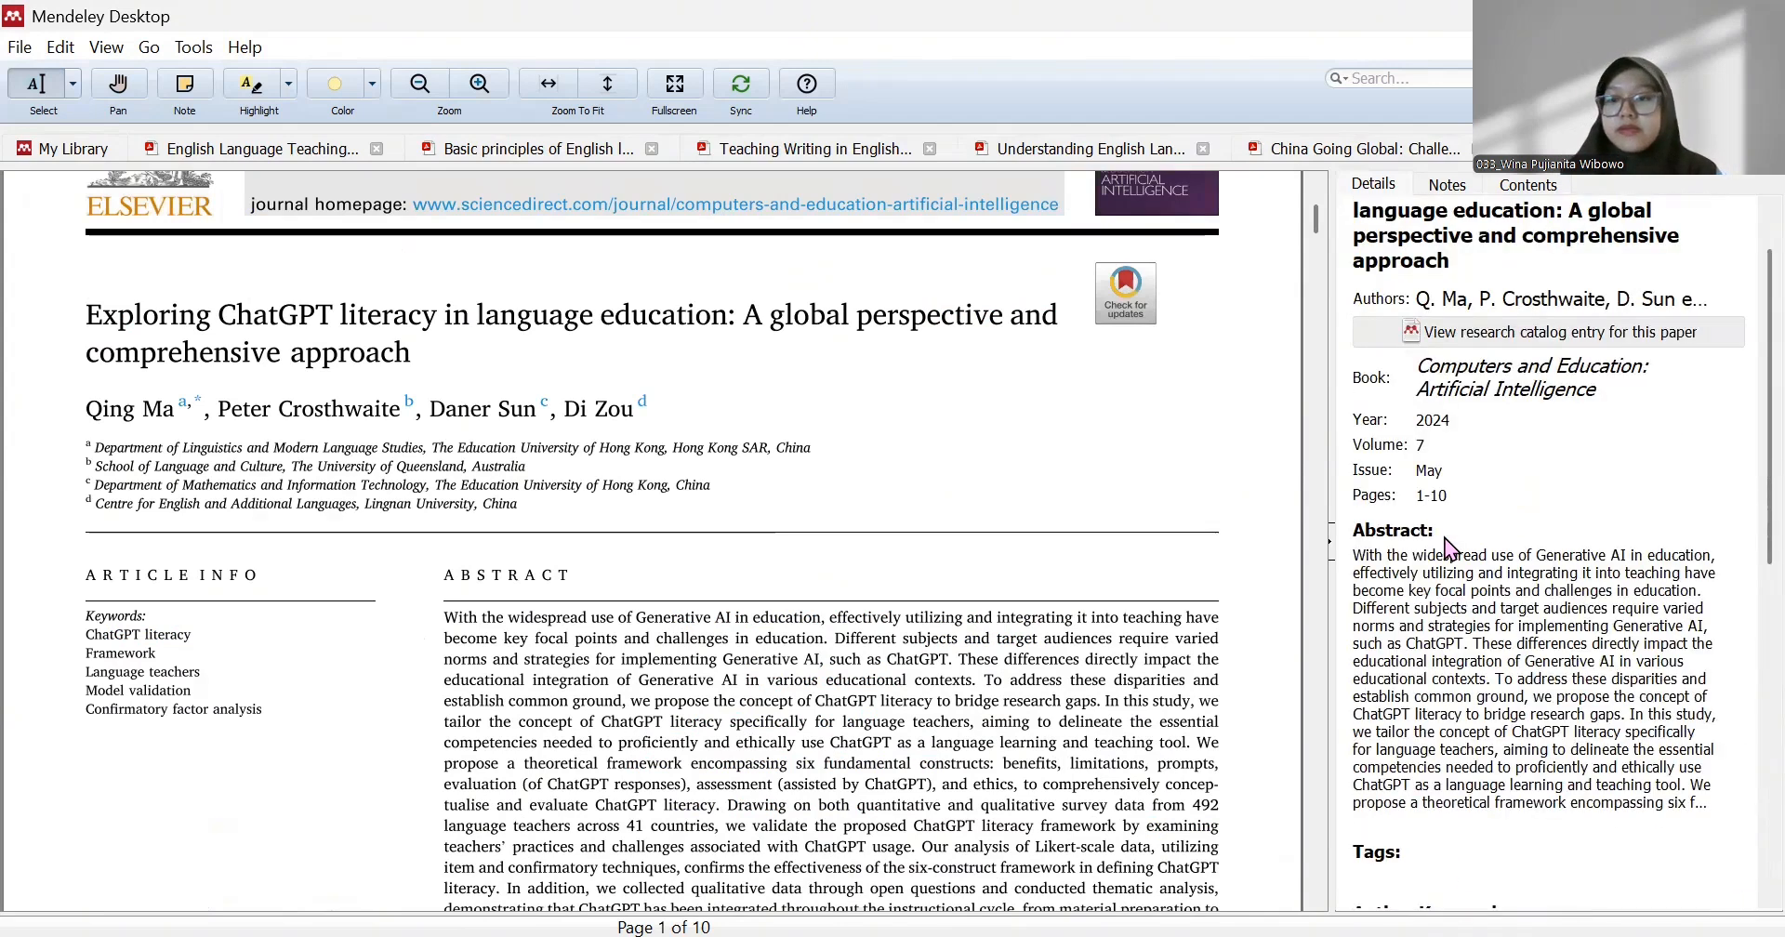
scroll(988, 456, up, 3)
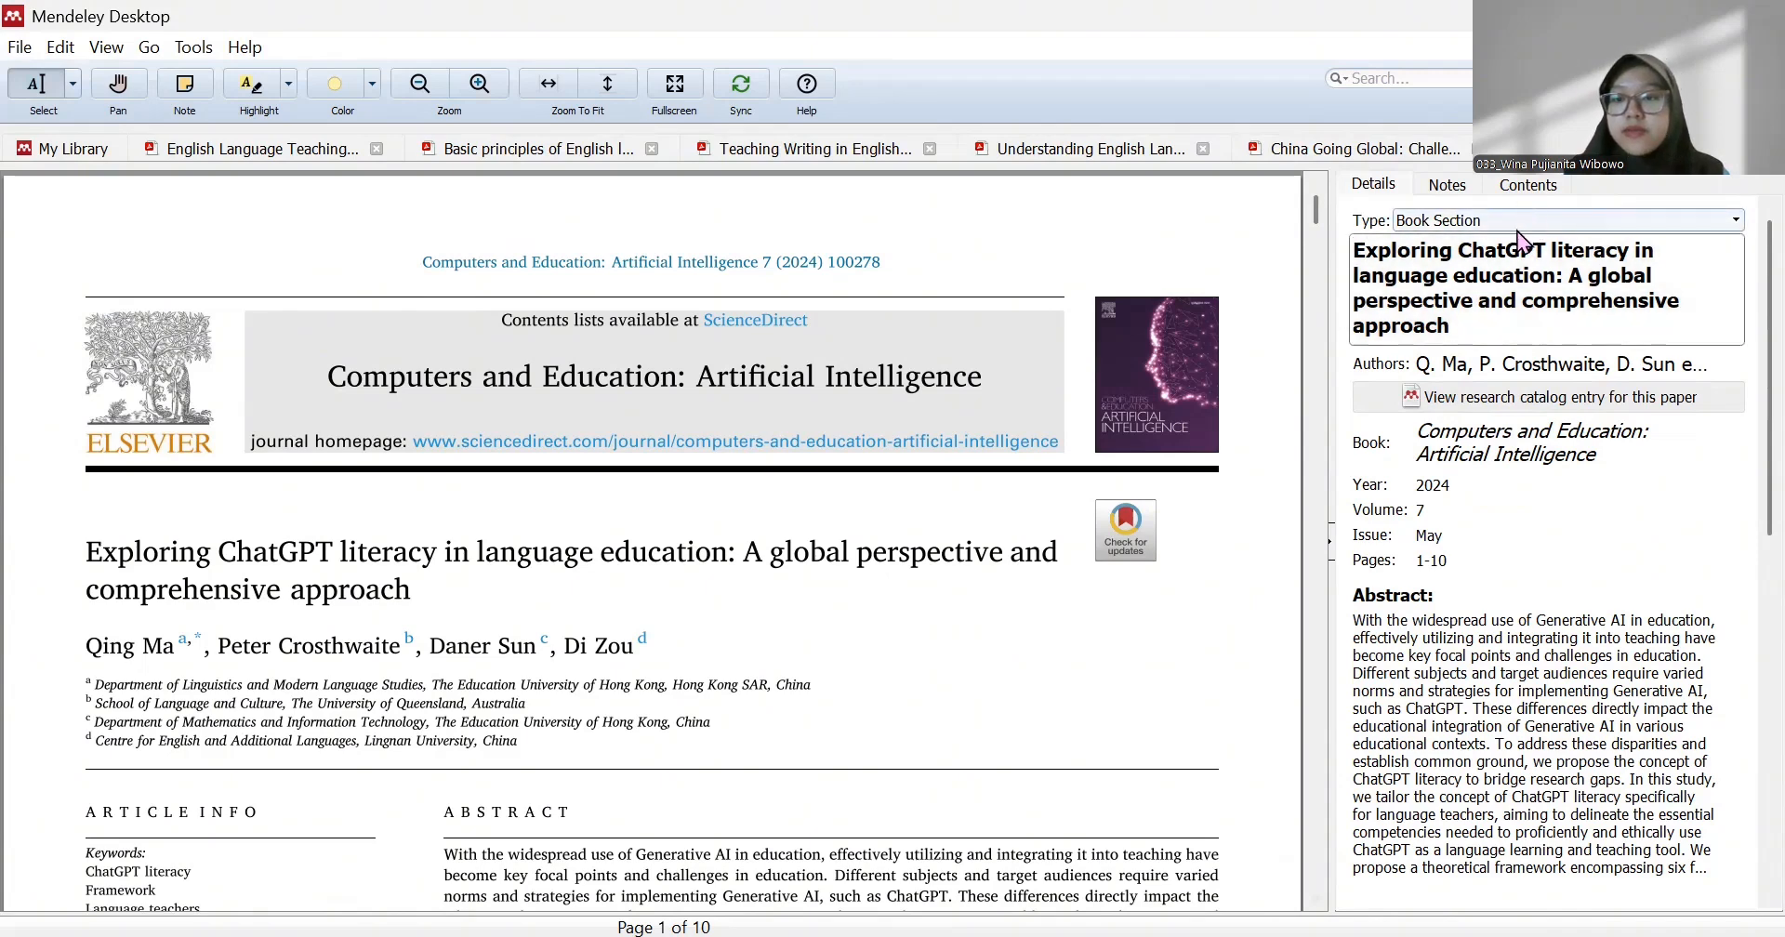
click(1534, 223)
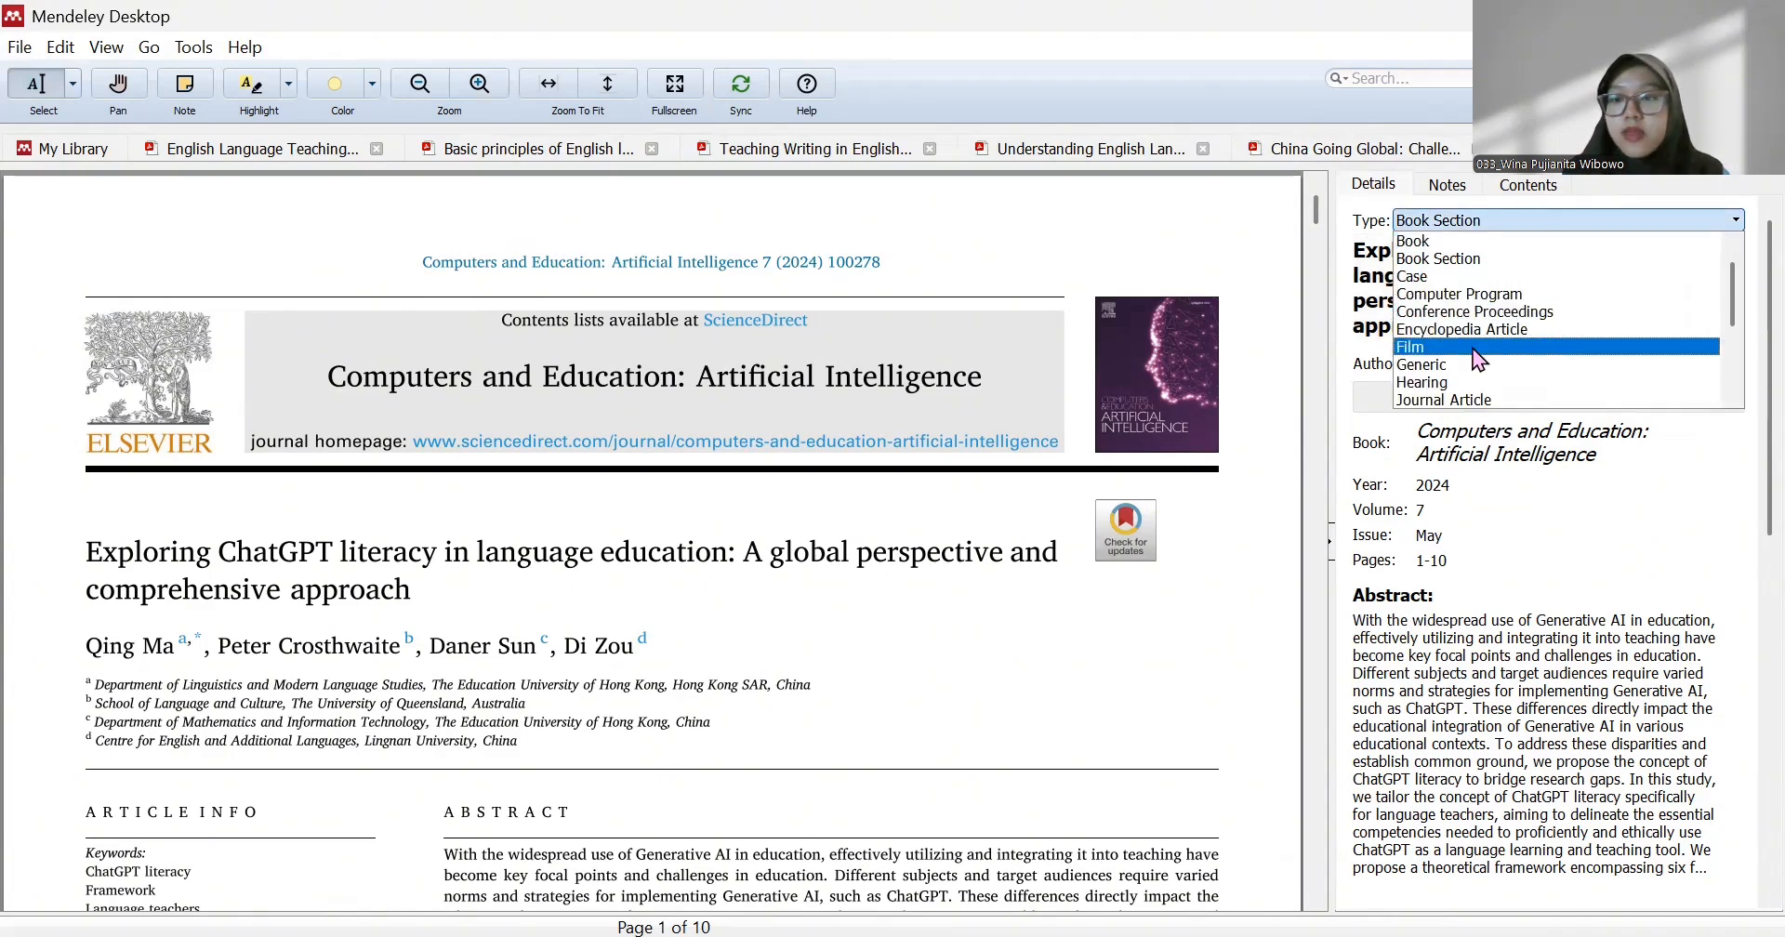
click(1481, 402)
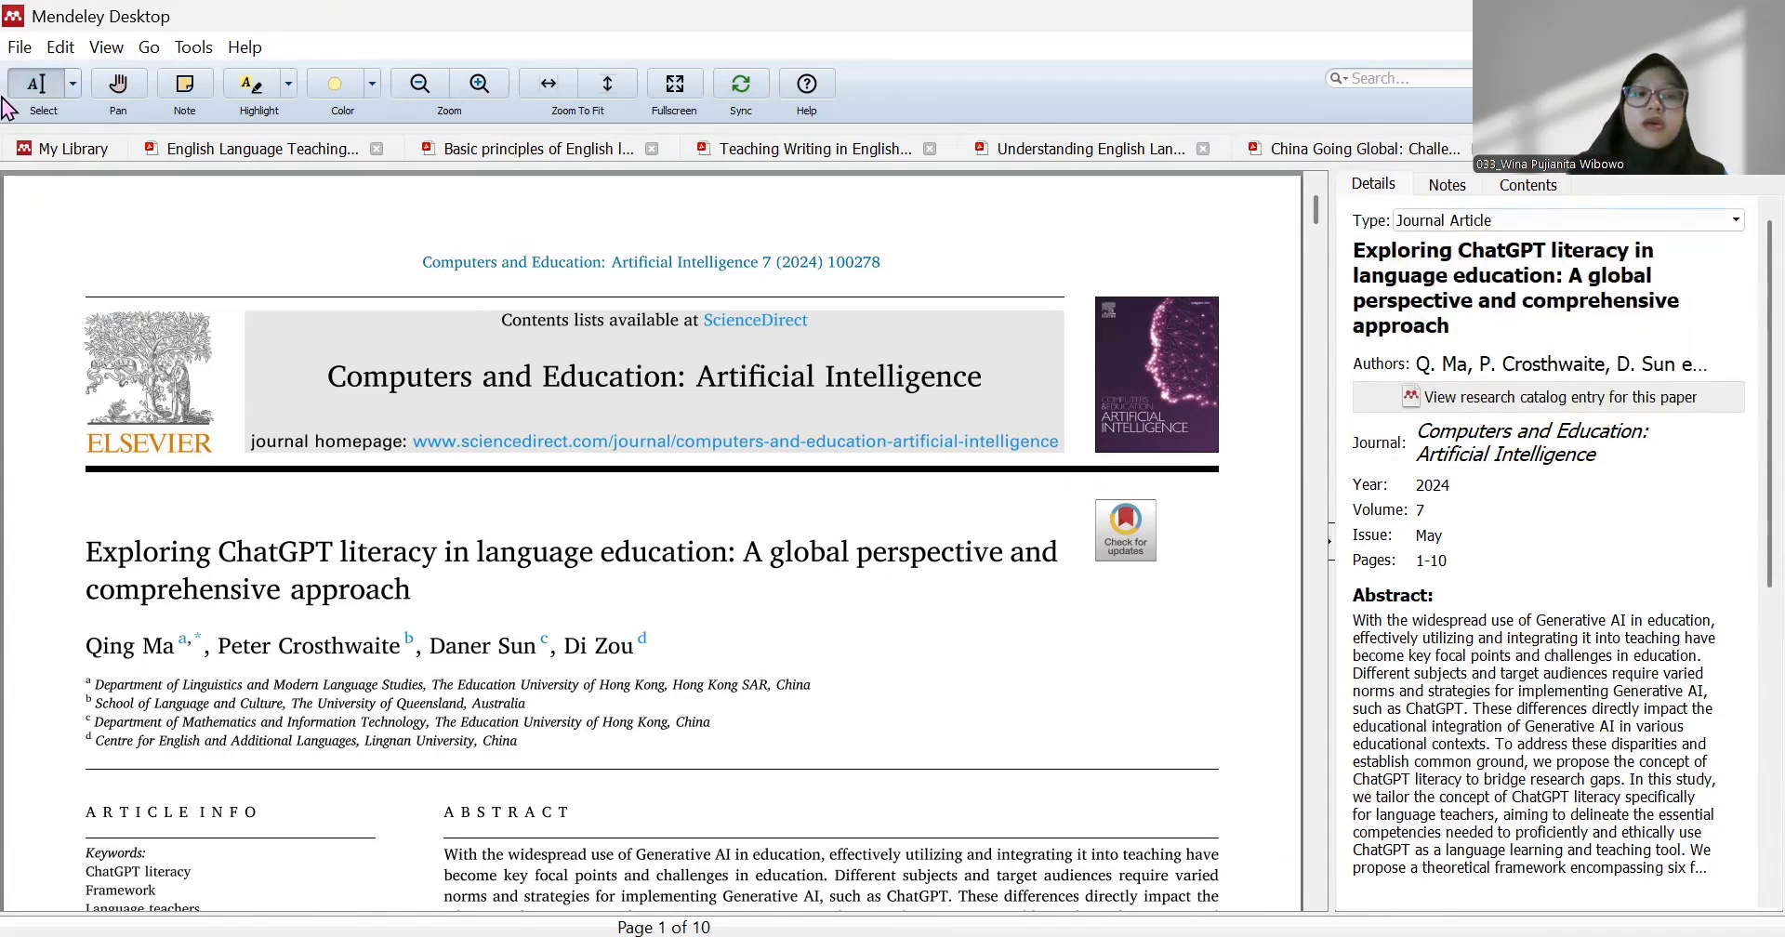
Open the EFL teachers' GenAI literacy article from the Journal Article subfolder and check its opening pages against its publication details, publisher and catalog IDs
click(101, 151)
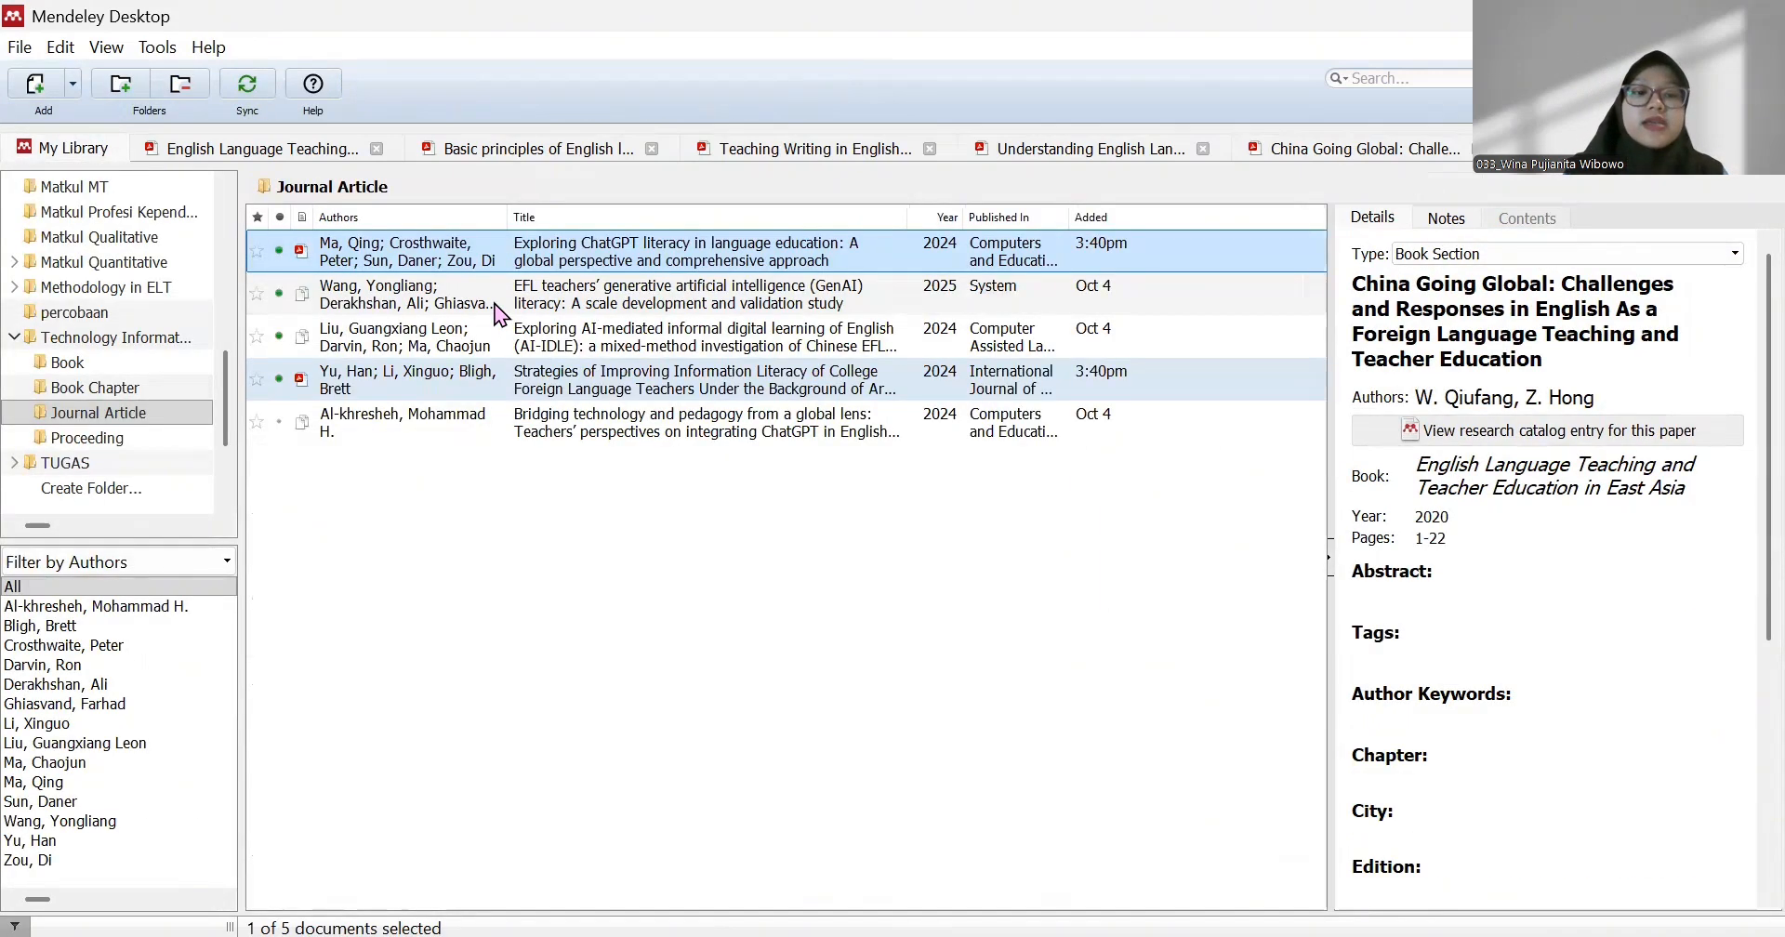
double_click(498, 313)
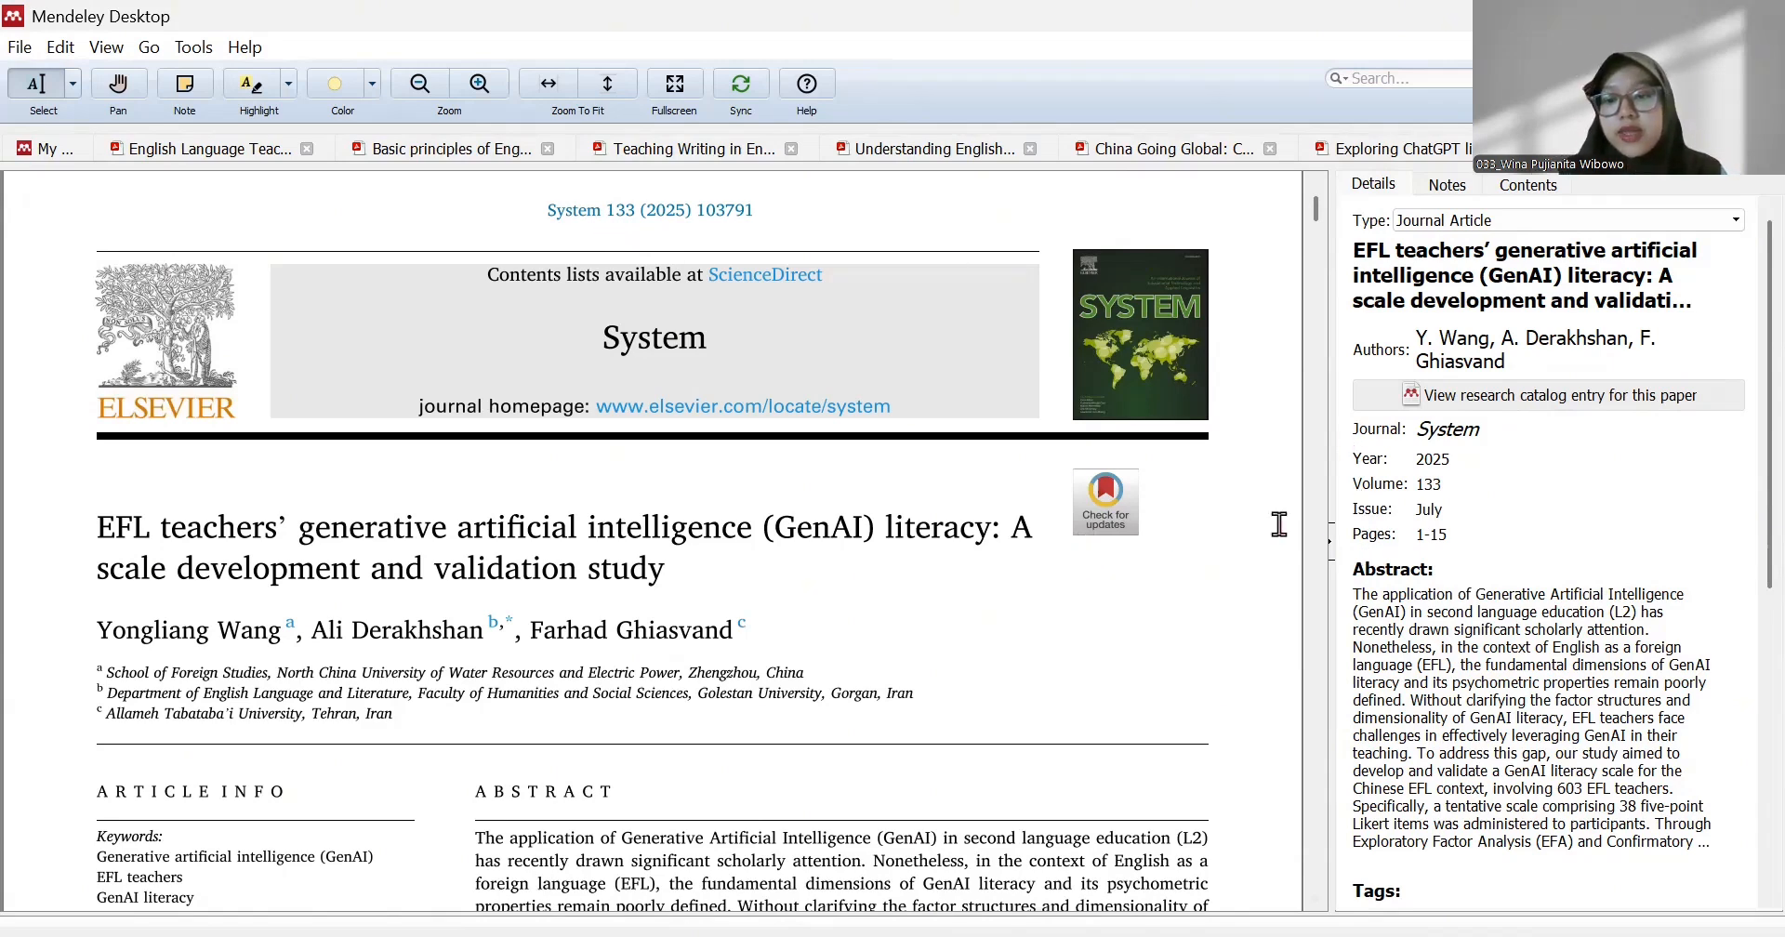
scroll(1060, 698, down, 10)
scroll(1060, 699, up, 11)
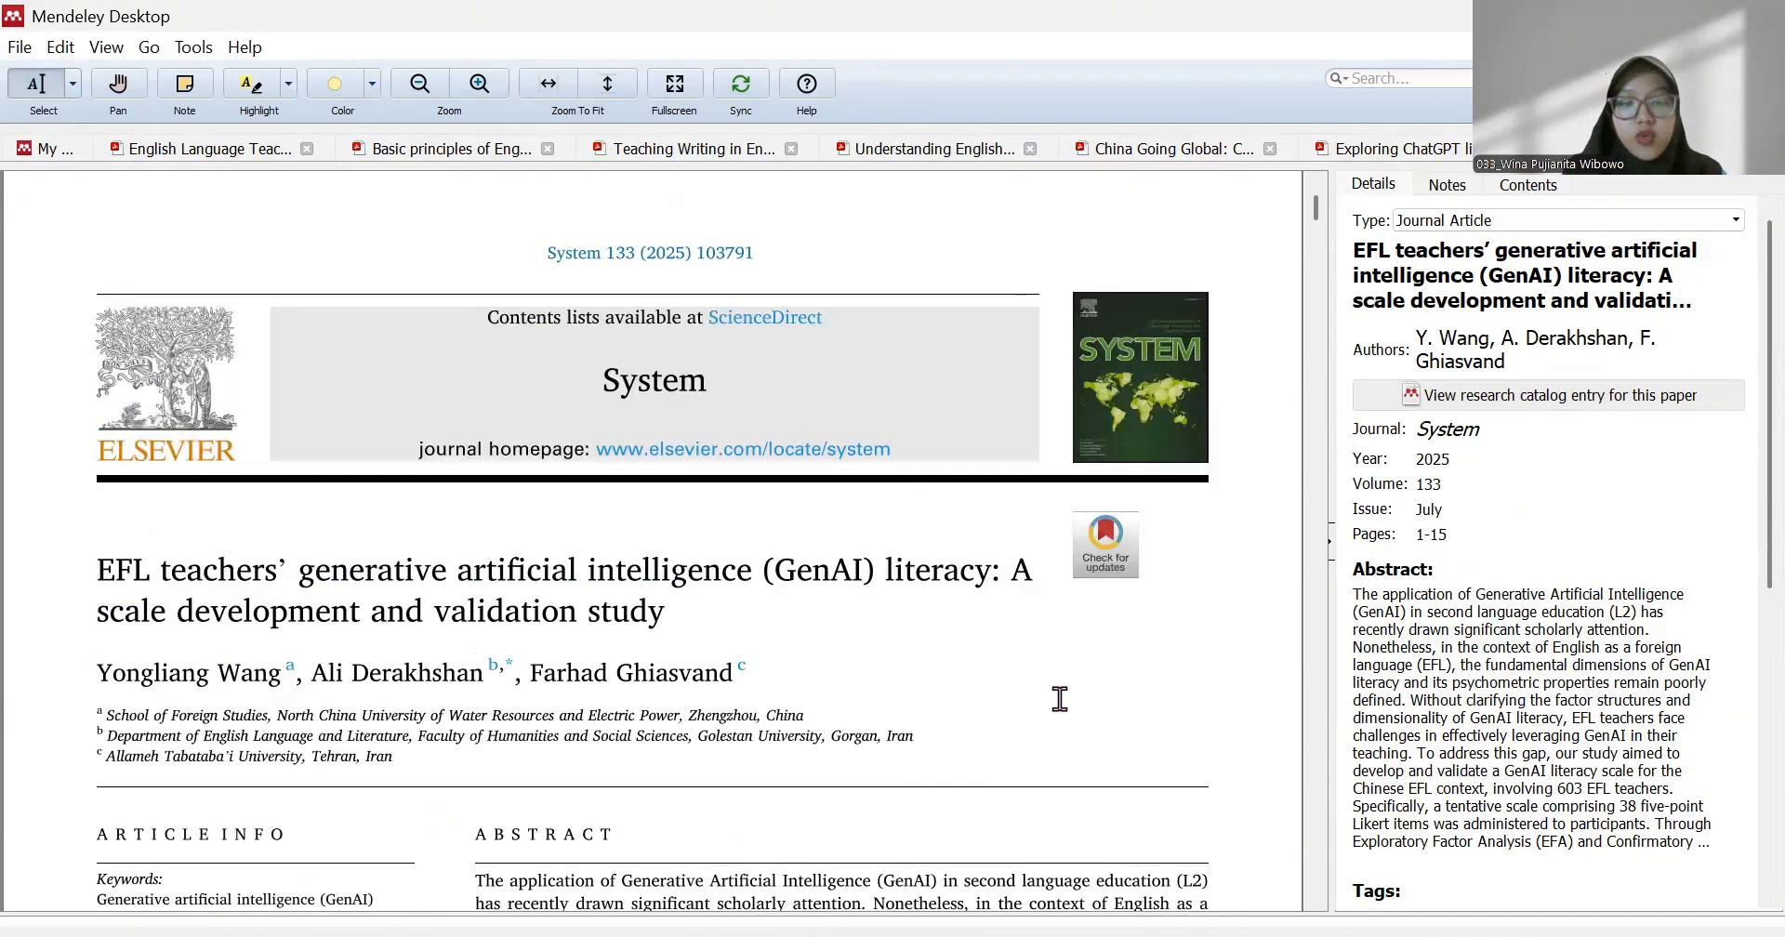
scroll(1060, 698, down, 15)
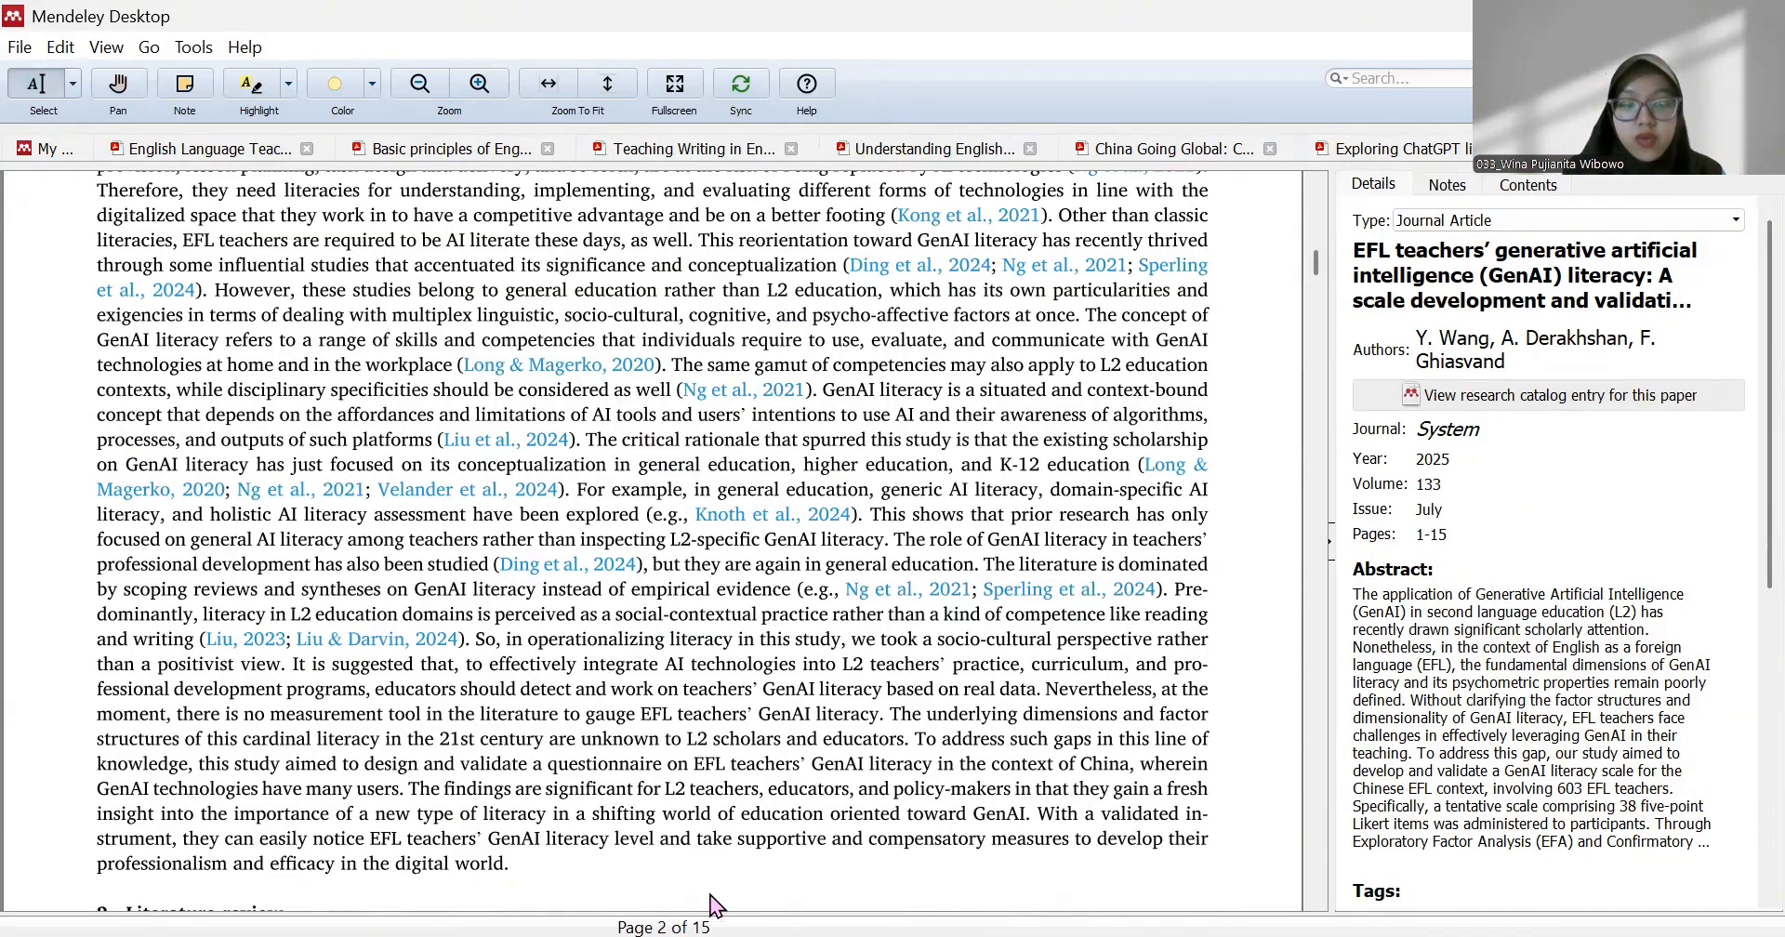
scroll(716, 905, down, 3)
scroll(968, 626, up, 11)
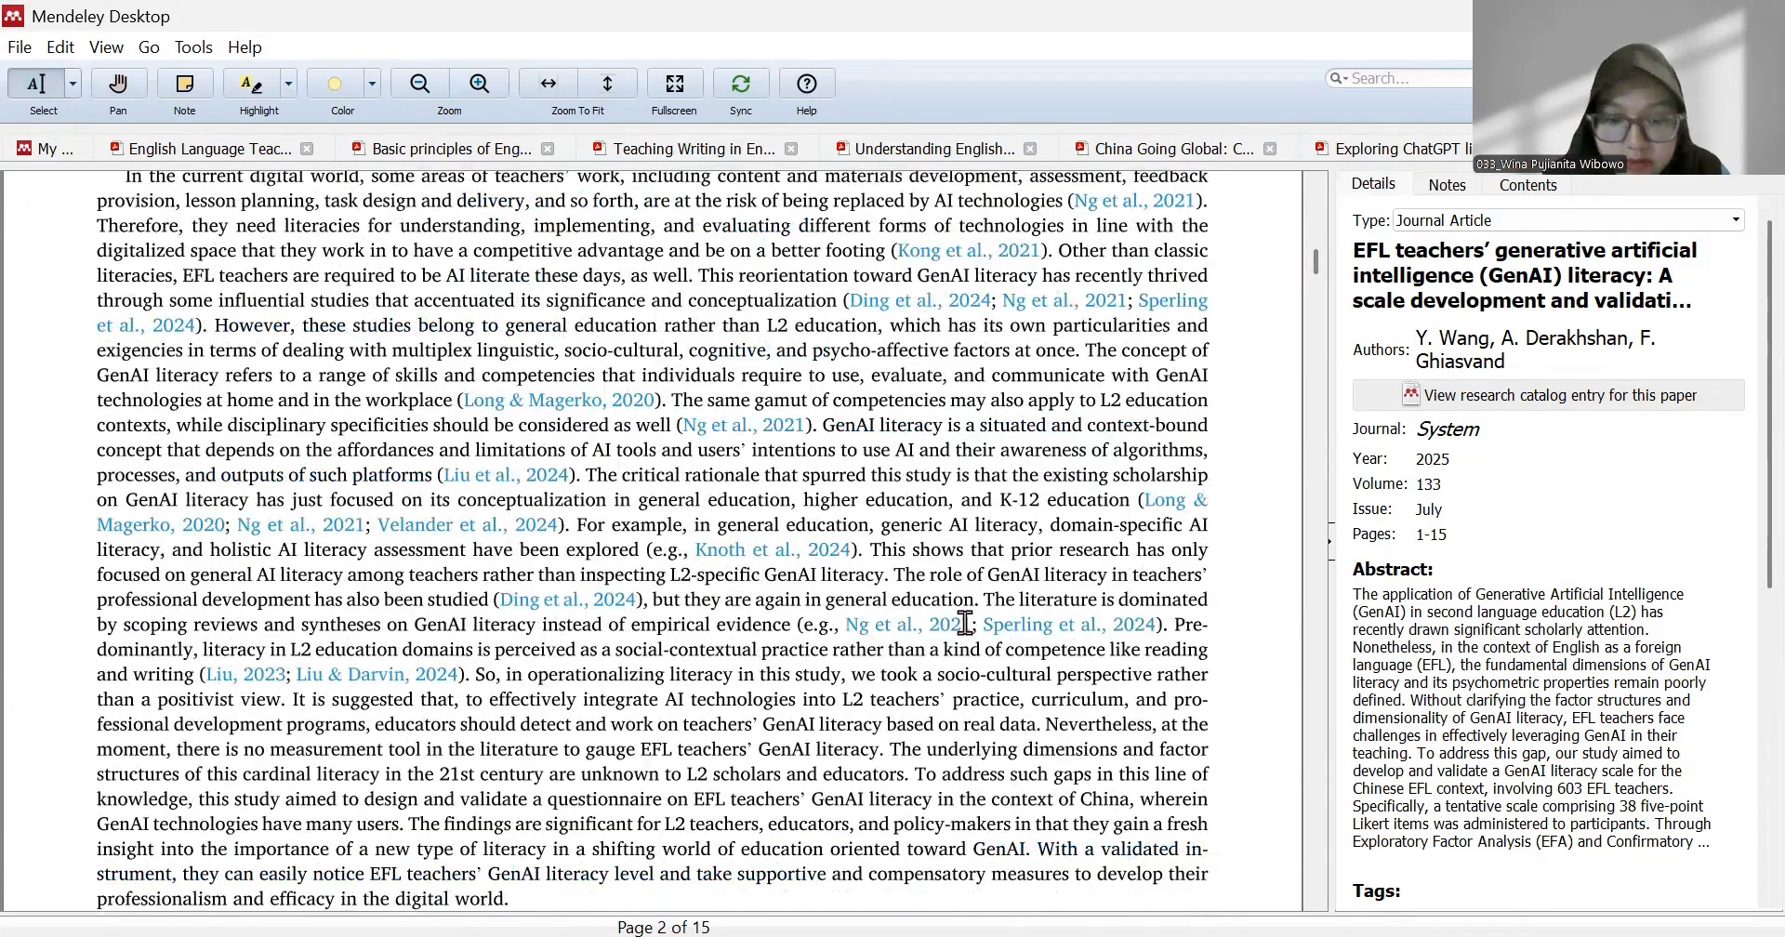
scroll(1036, 701, up, 5)
scroll(1488, 521, down, 5)
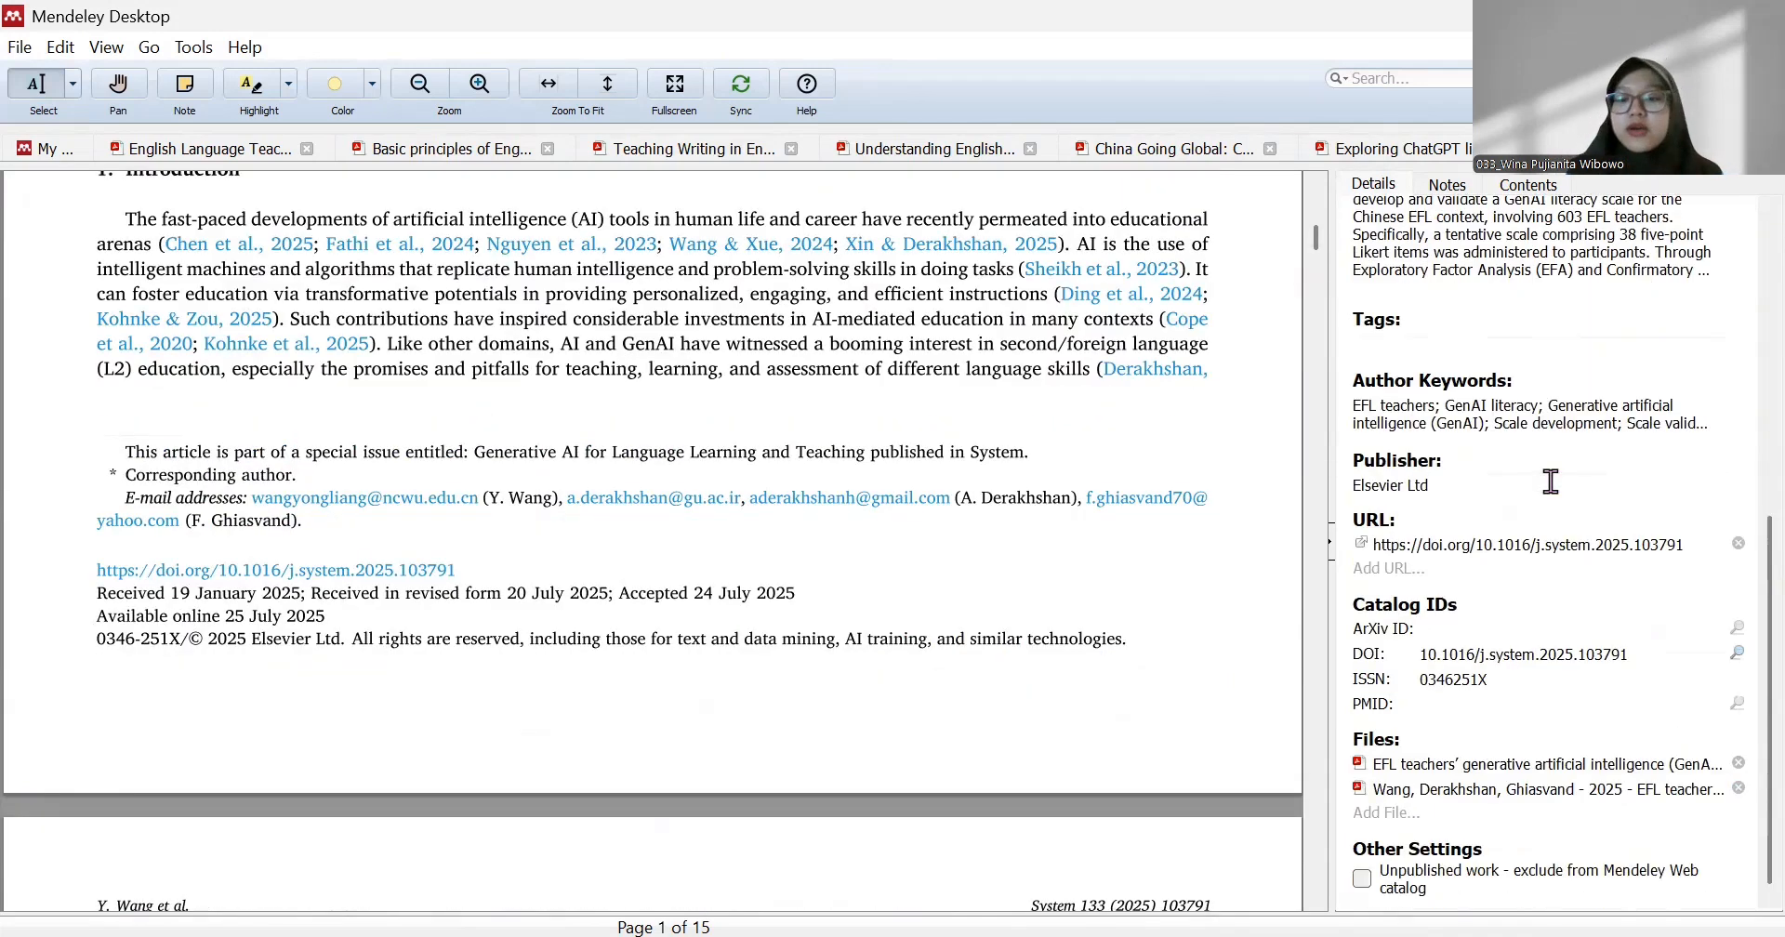
scroll(1053, 581, up, 5)
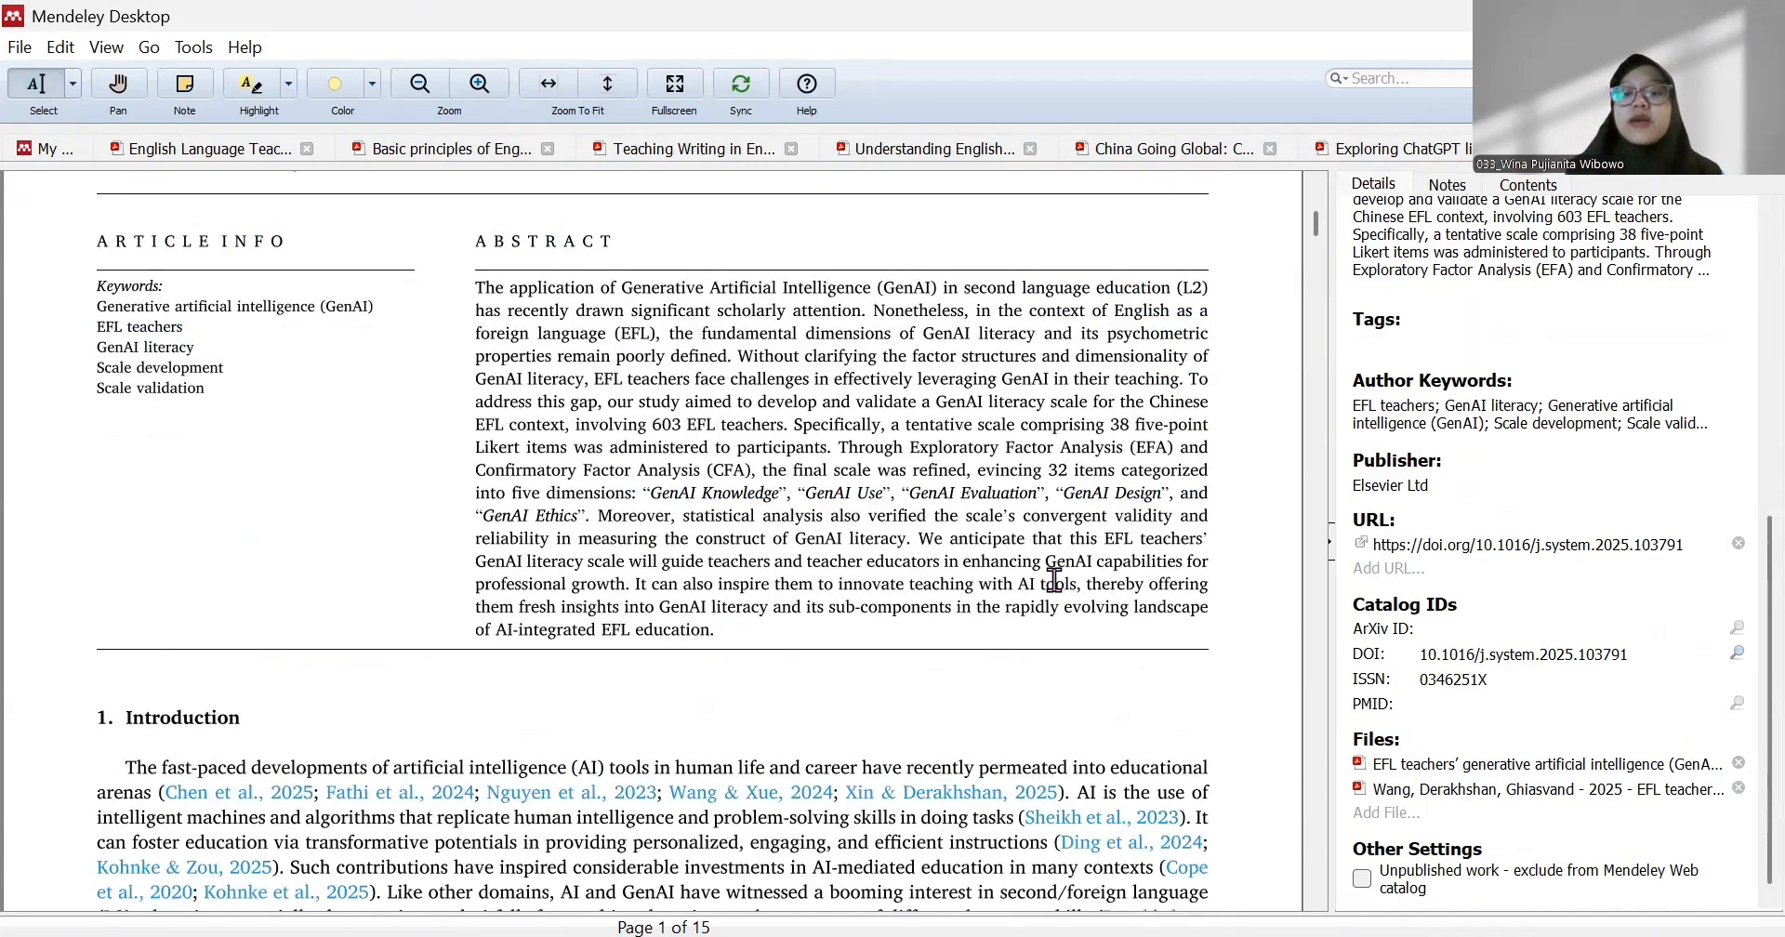
scroll(1054, 580, up, 5)
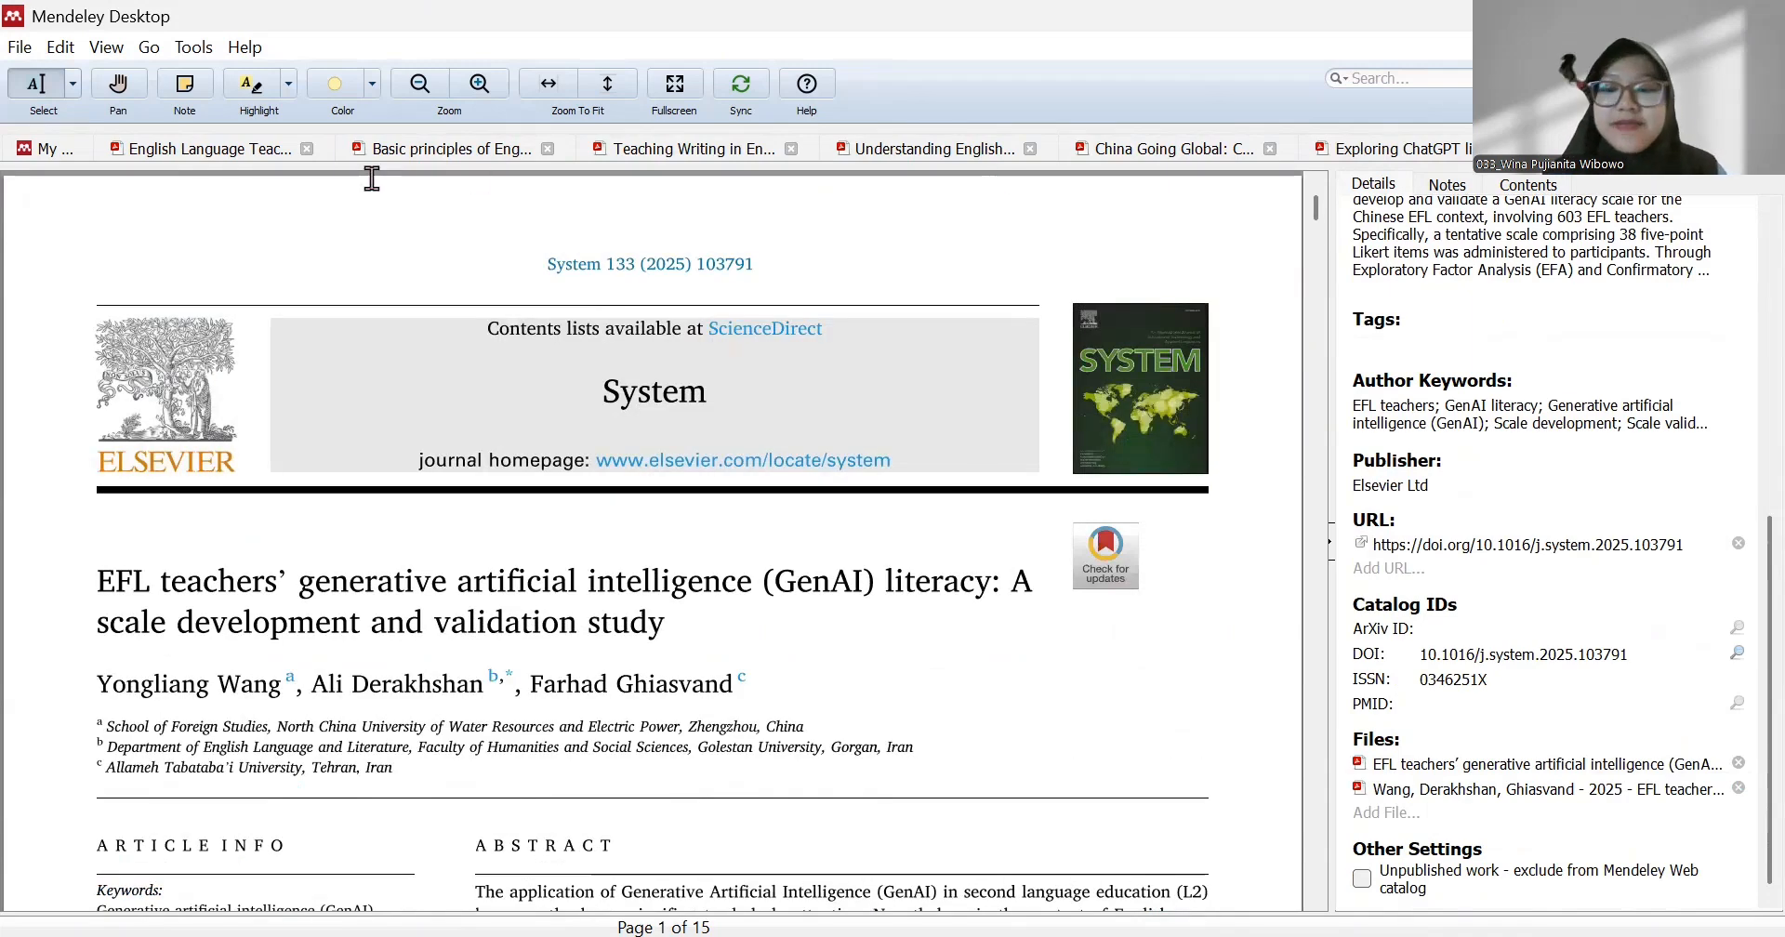
Open the AI-IDLE article on Chinese EFL learners from the Journal Article subfolder and check its cover page against its reference details
click(64, 148)
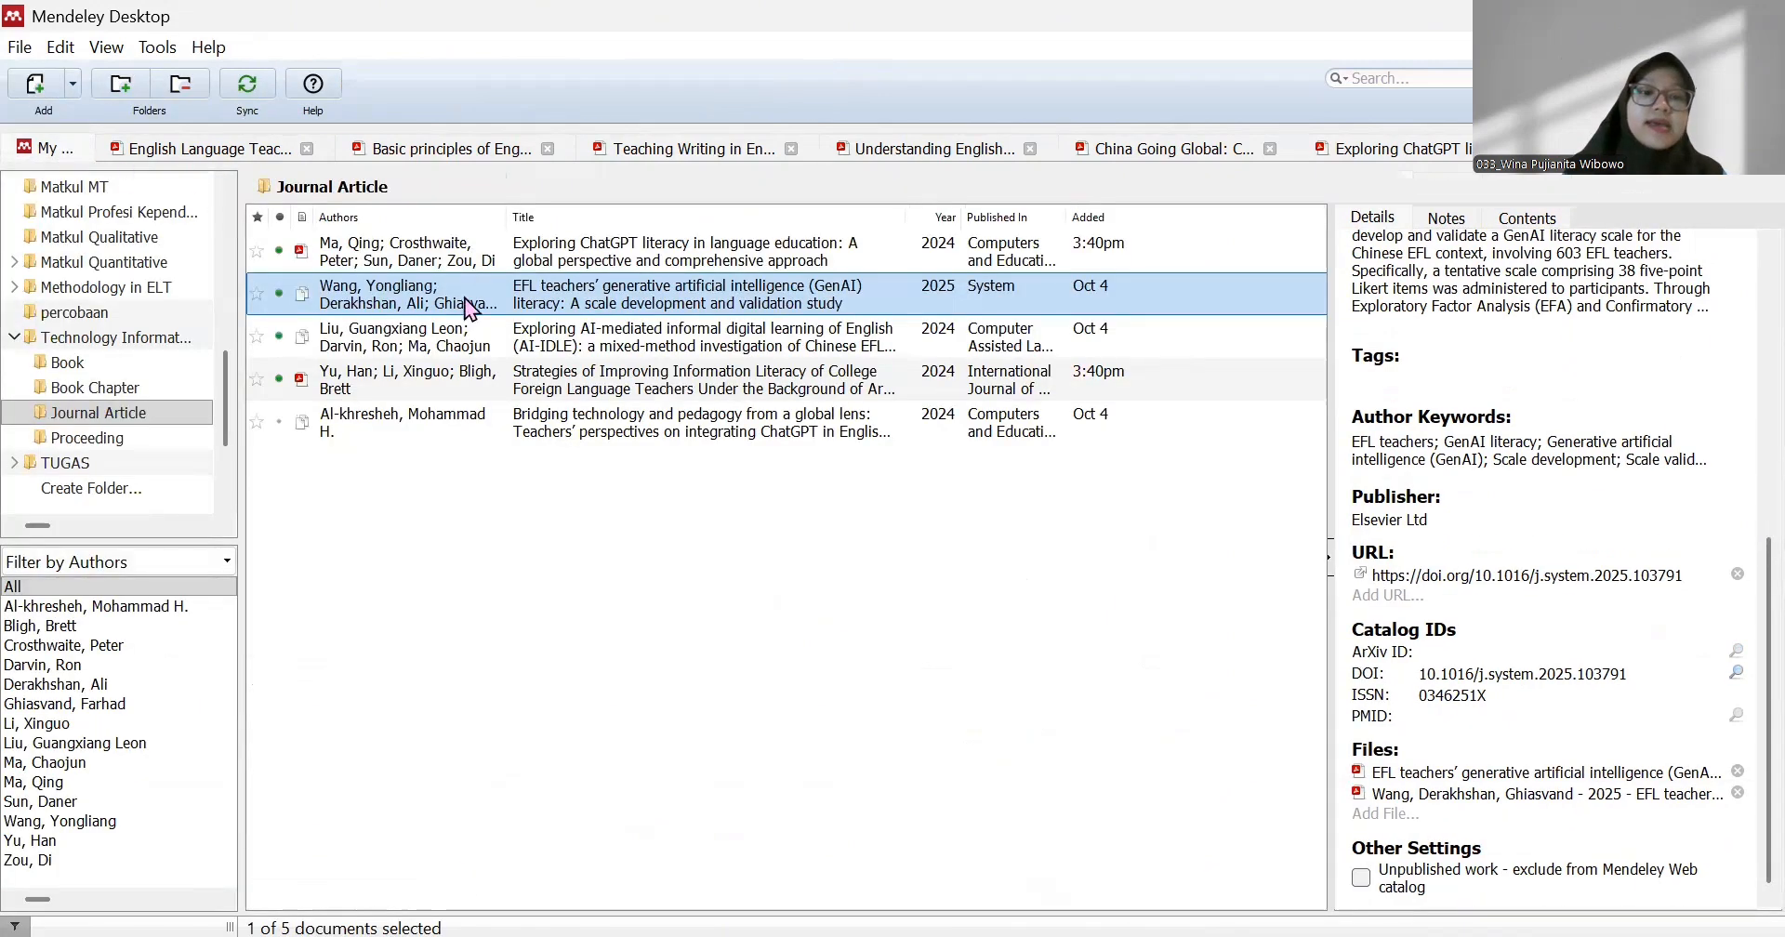
double_click(487, 326)
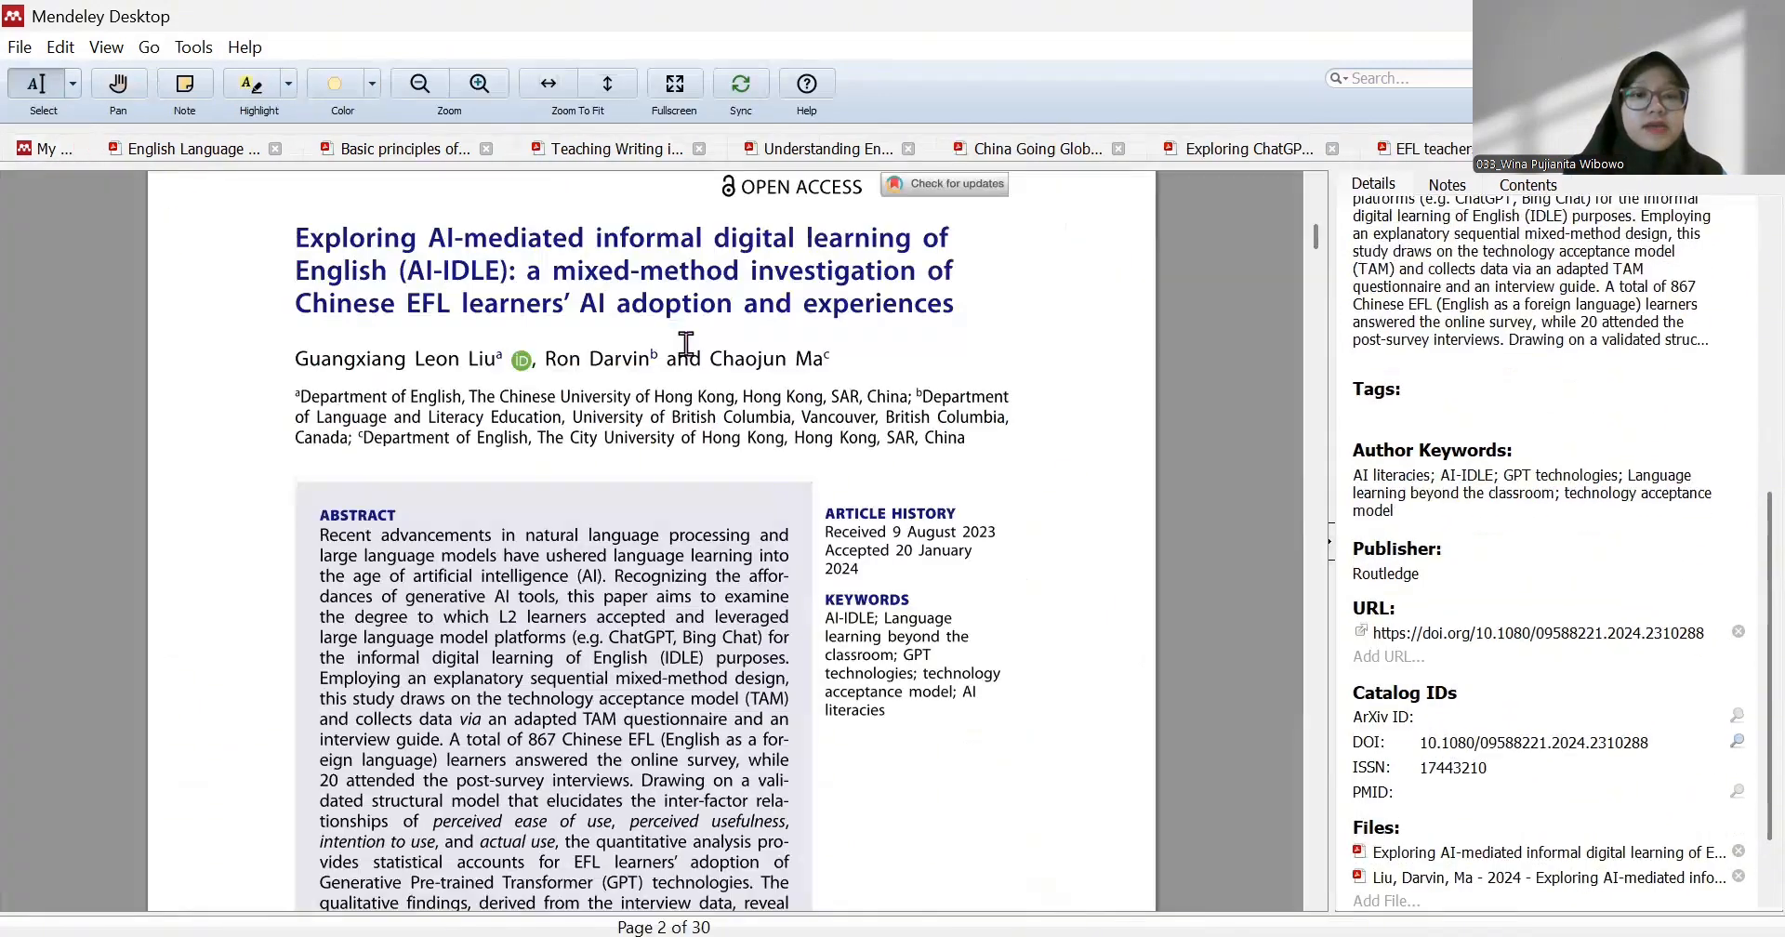
scroll(611, 636, up, 10)
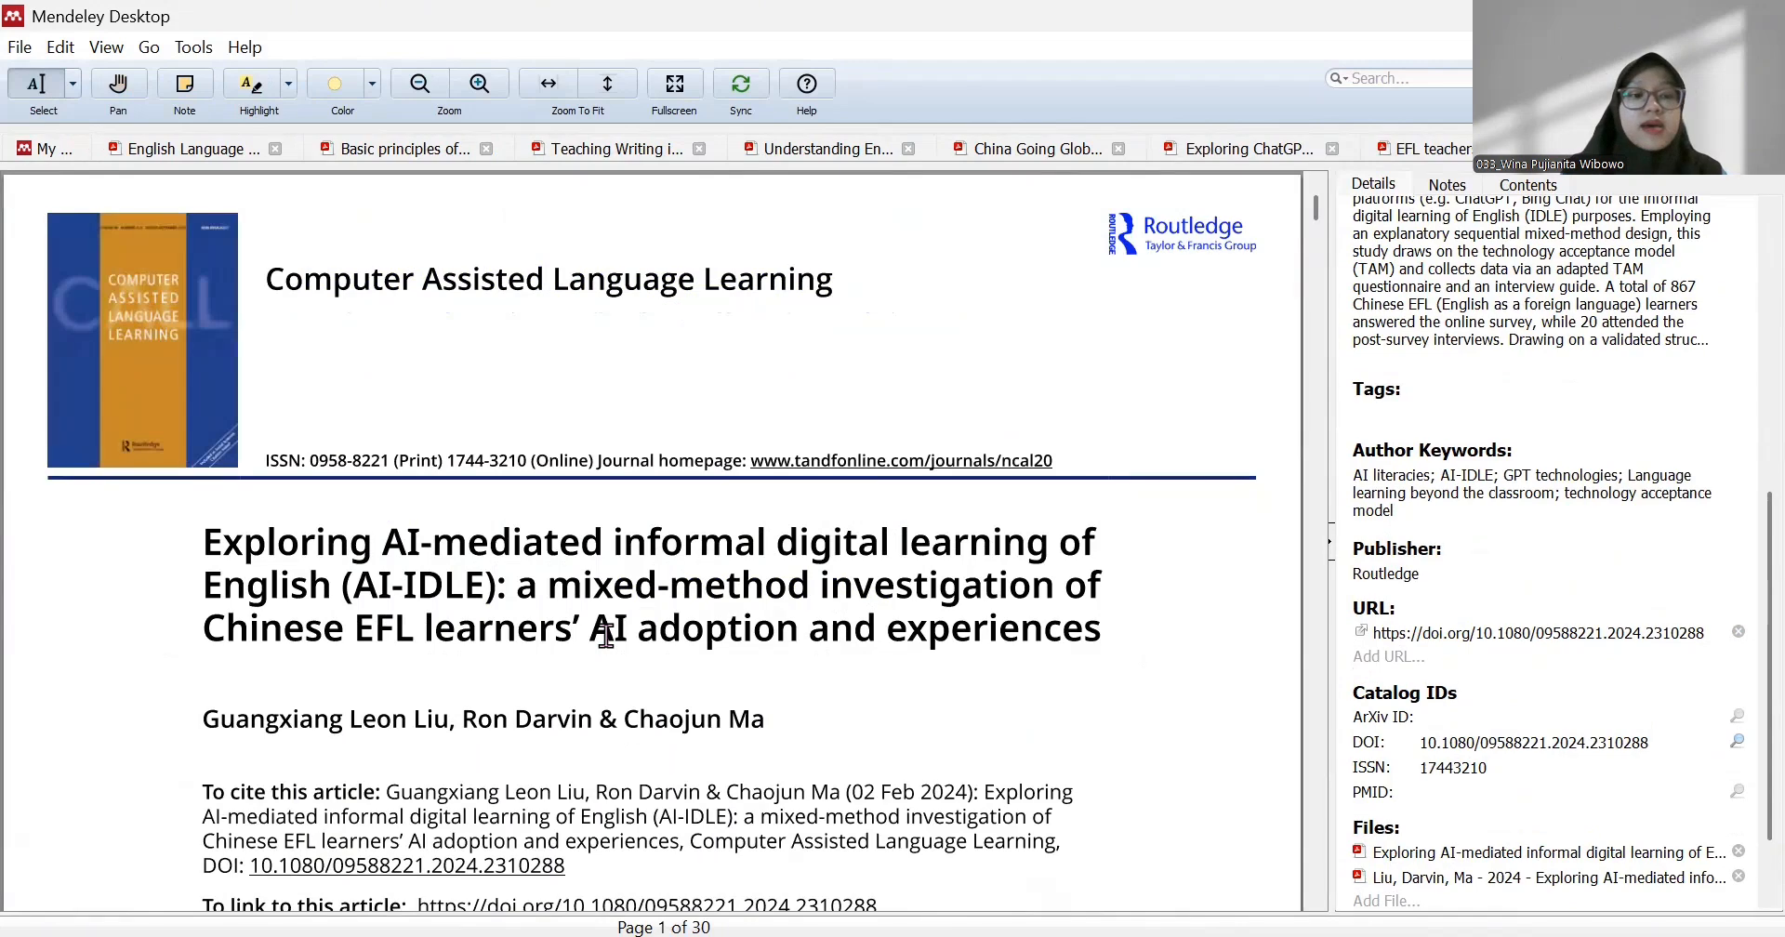
scroll(1468, 405, up, 10)
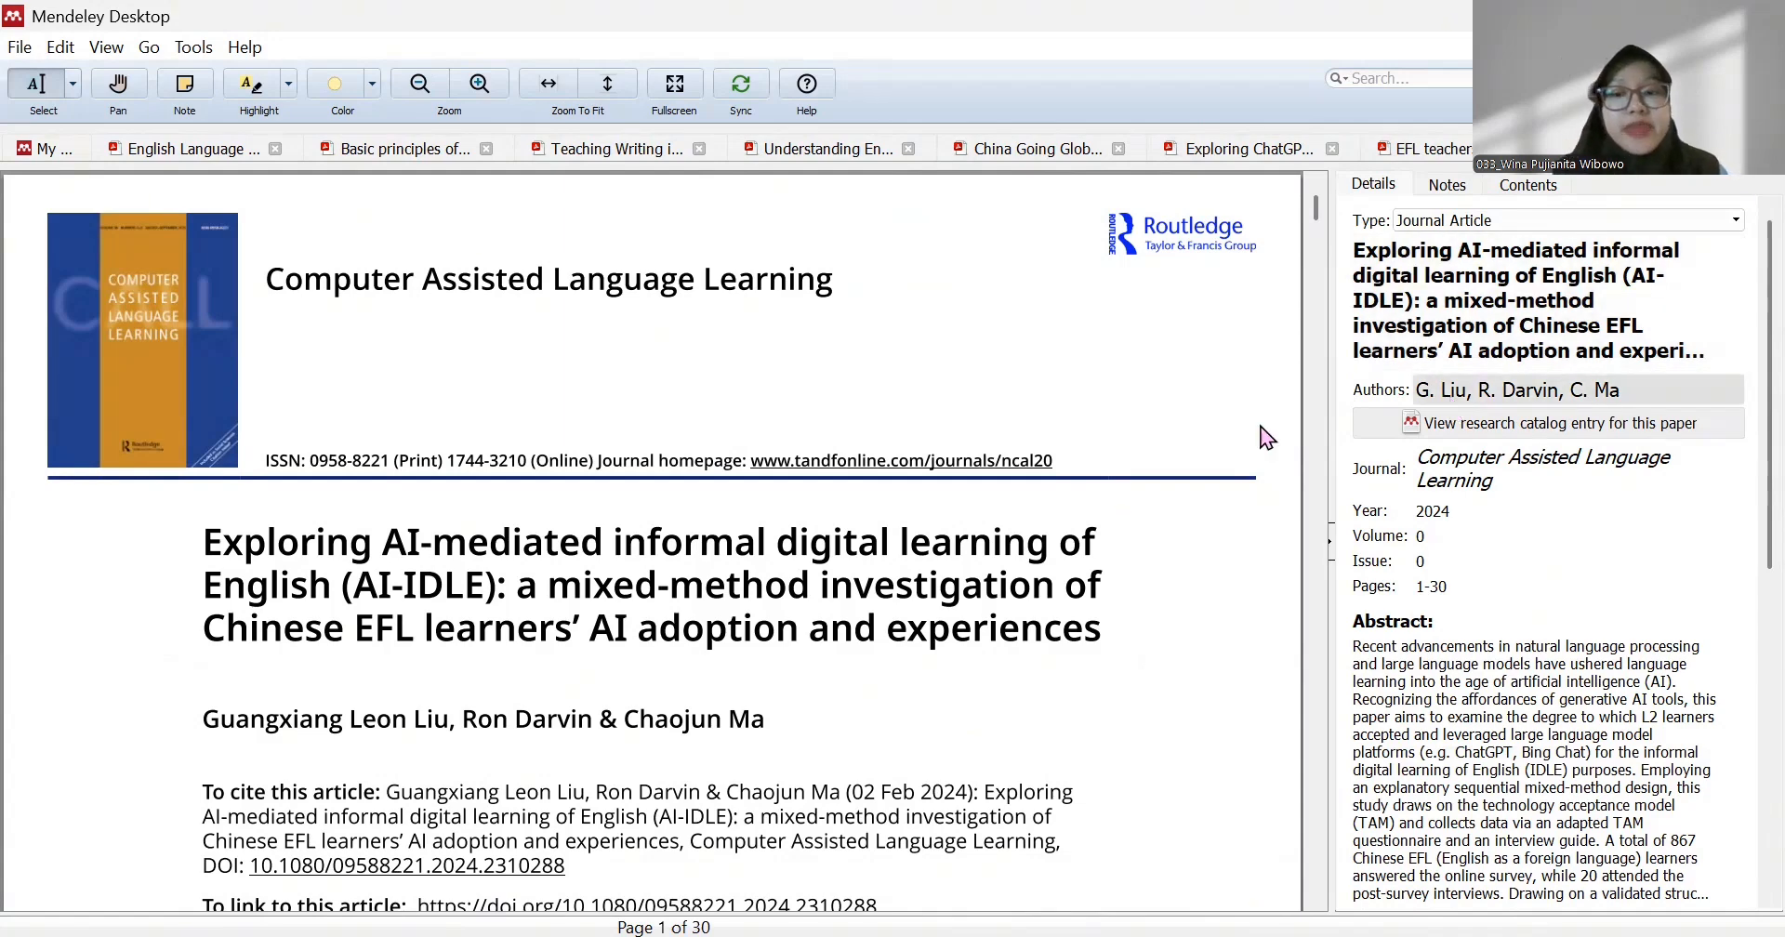
scroll(1116, 597, down, 3)
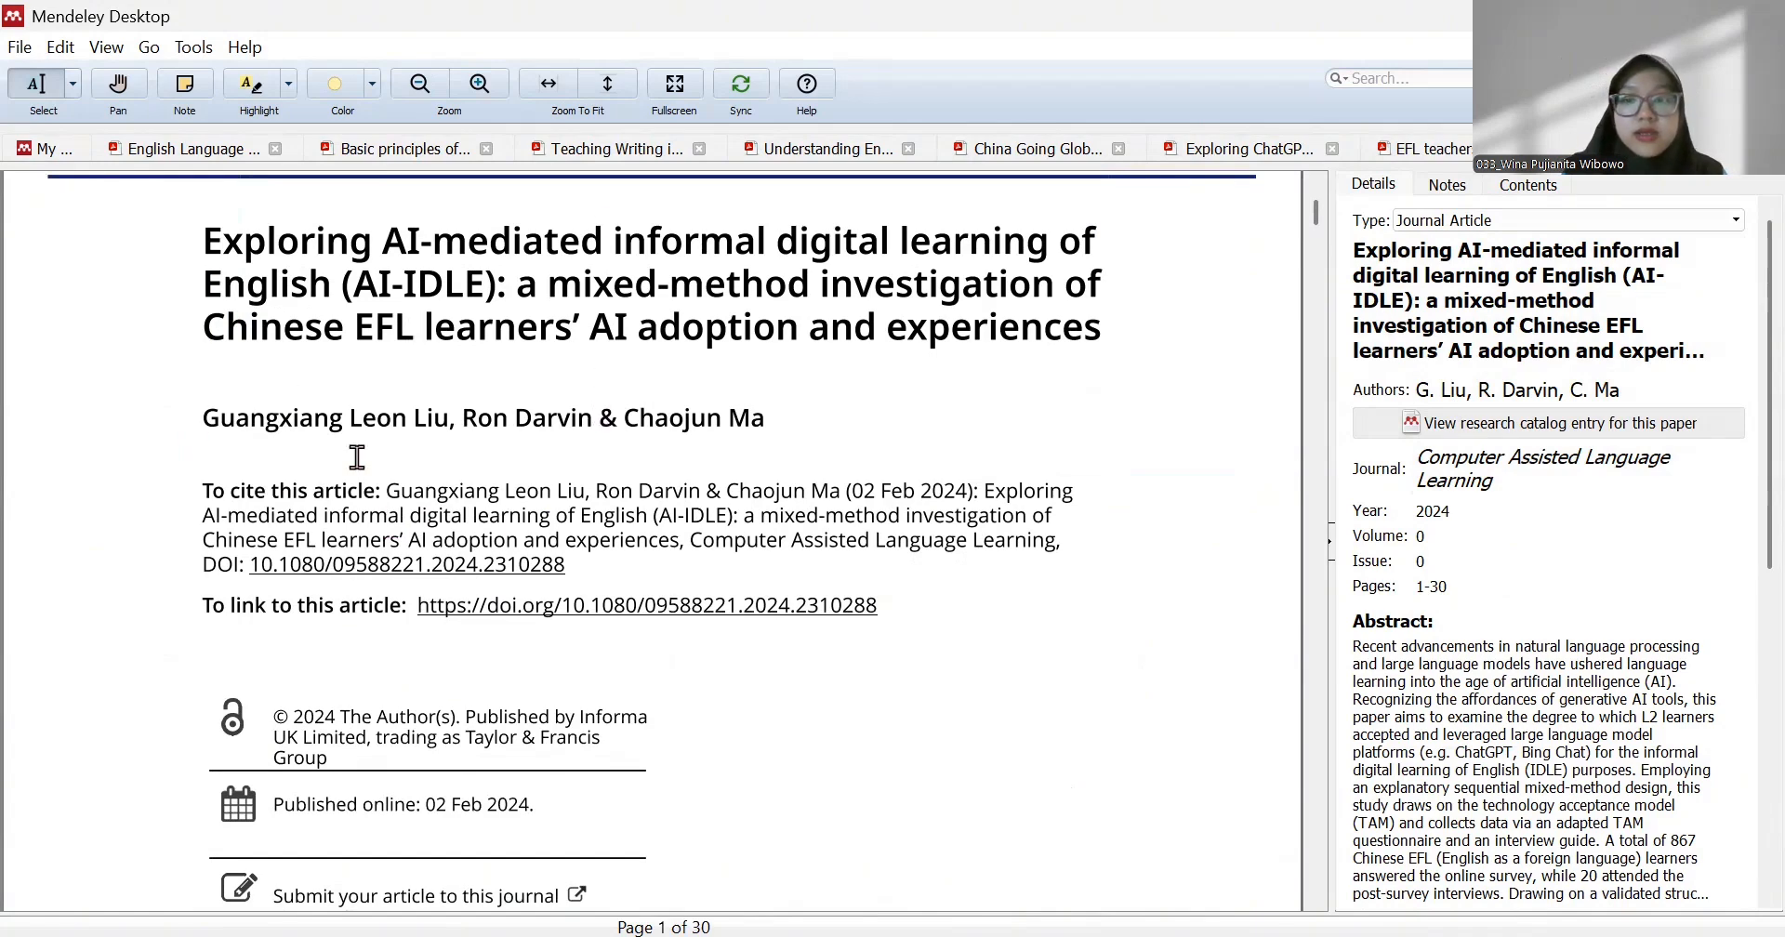
scroll(679, 419, up, 2)
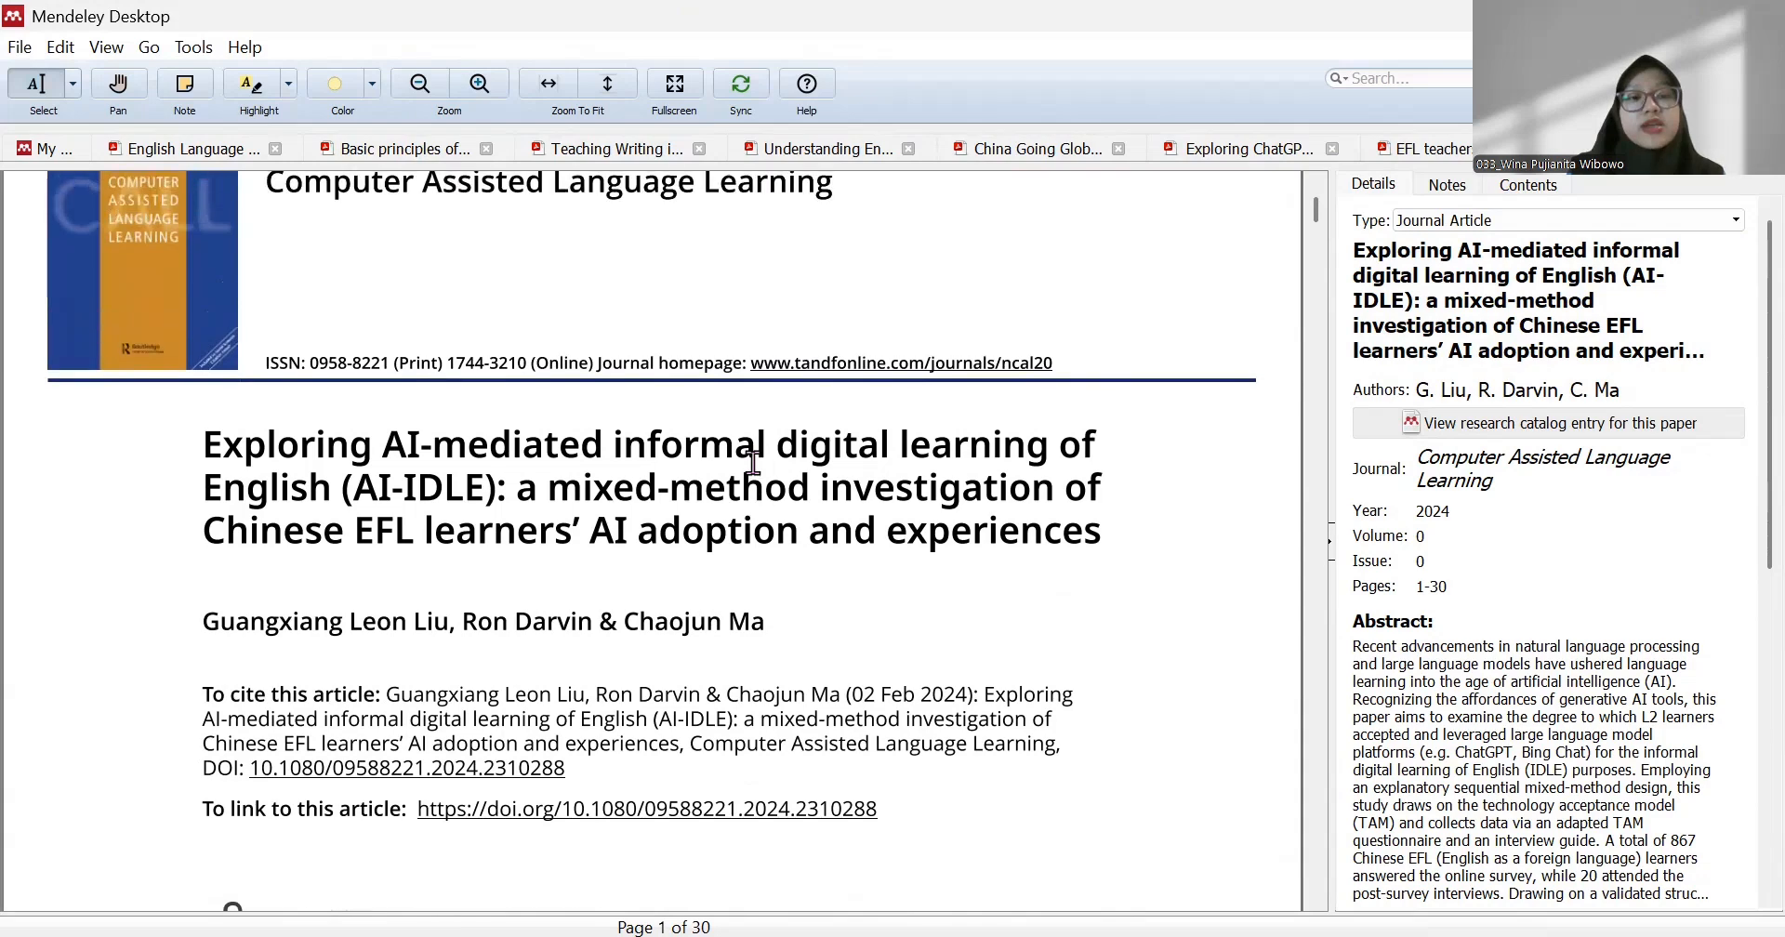
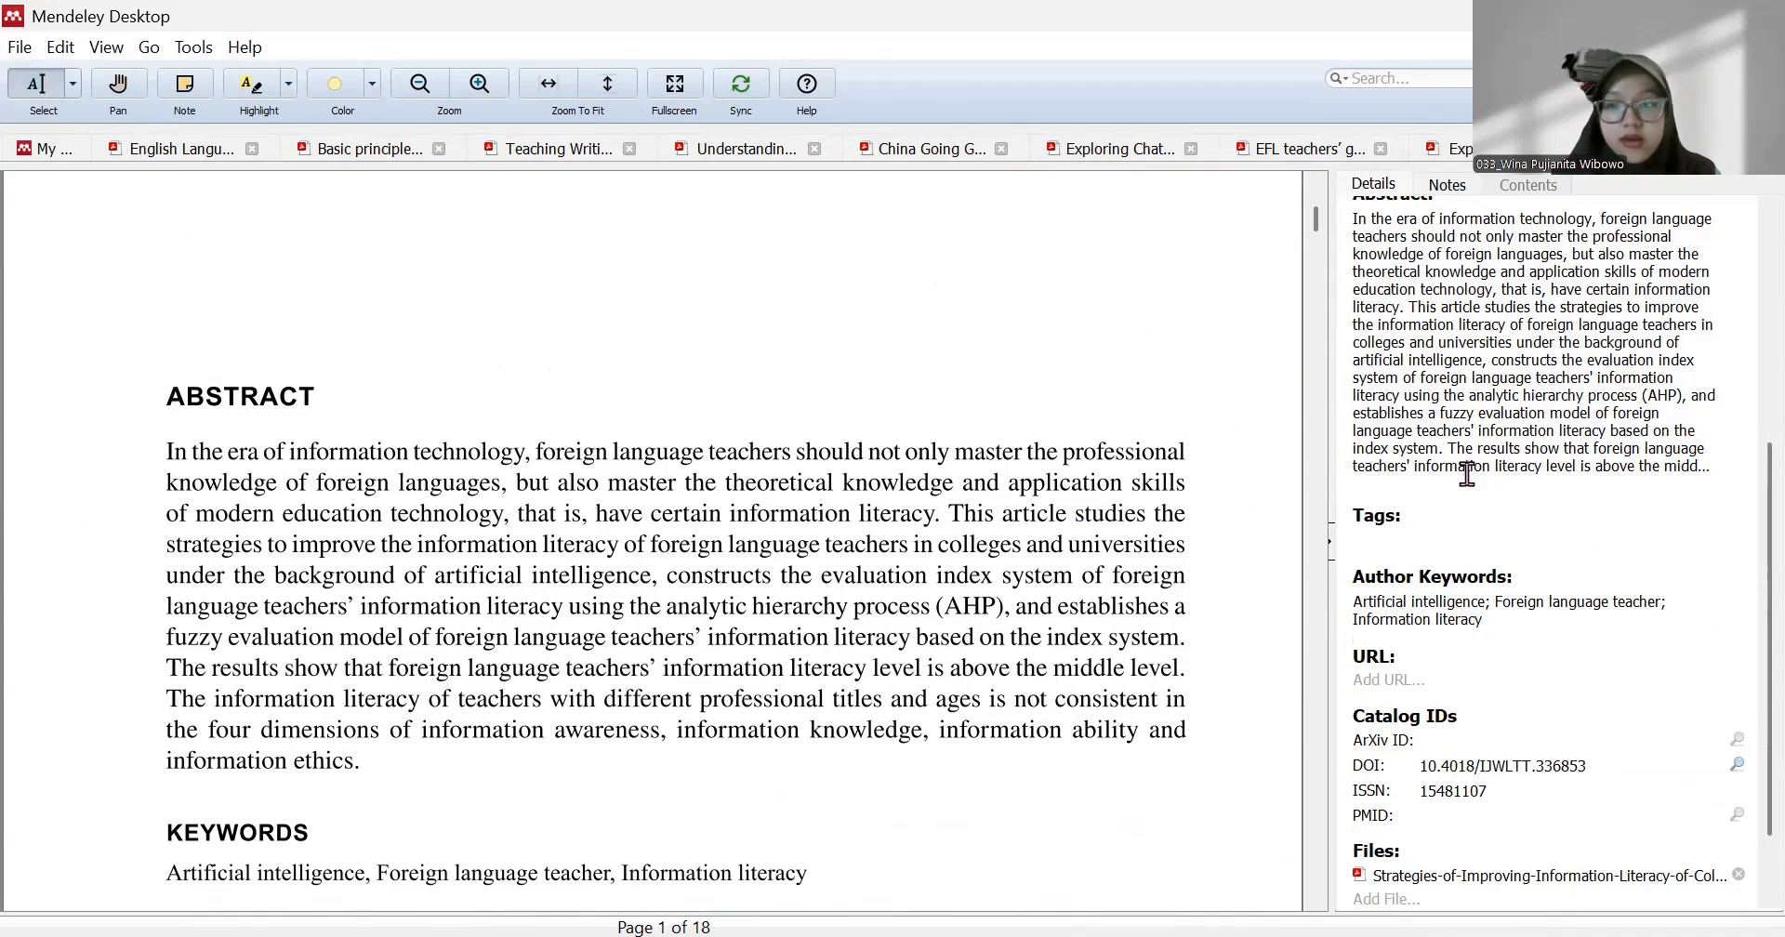
Check the abstract and keywords of "Strategies of Improving Information Literacy of College Foreign Language Teachers" against its details and catalog IDs
scroll(1468, 475, down, 2)
scroll(1023, 474, down, 3)
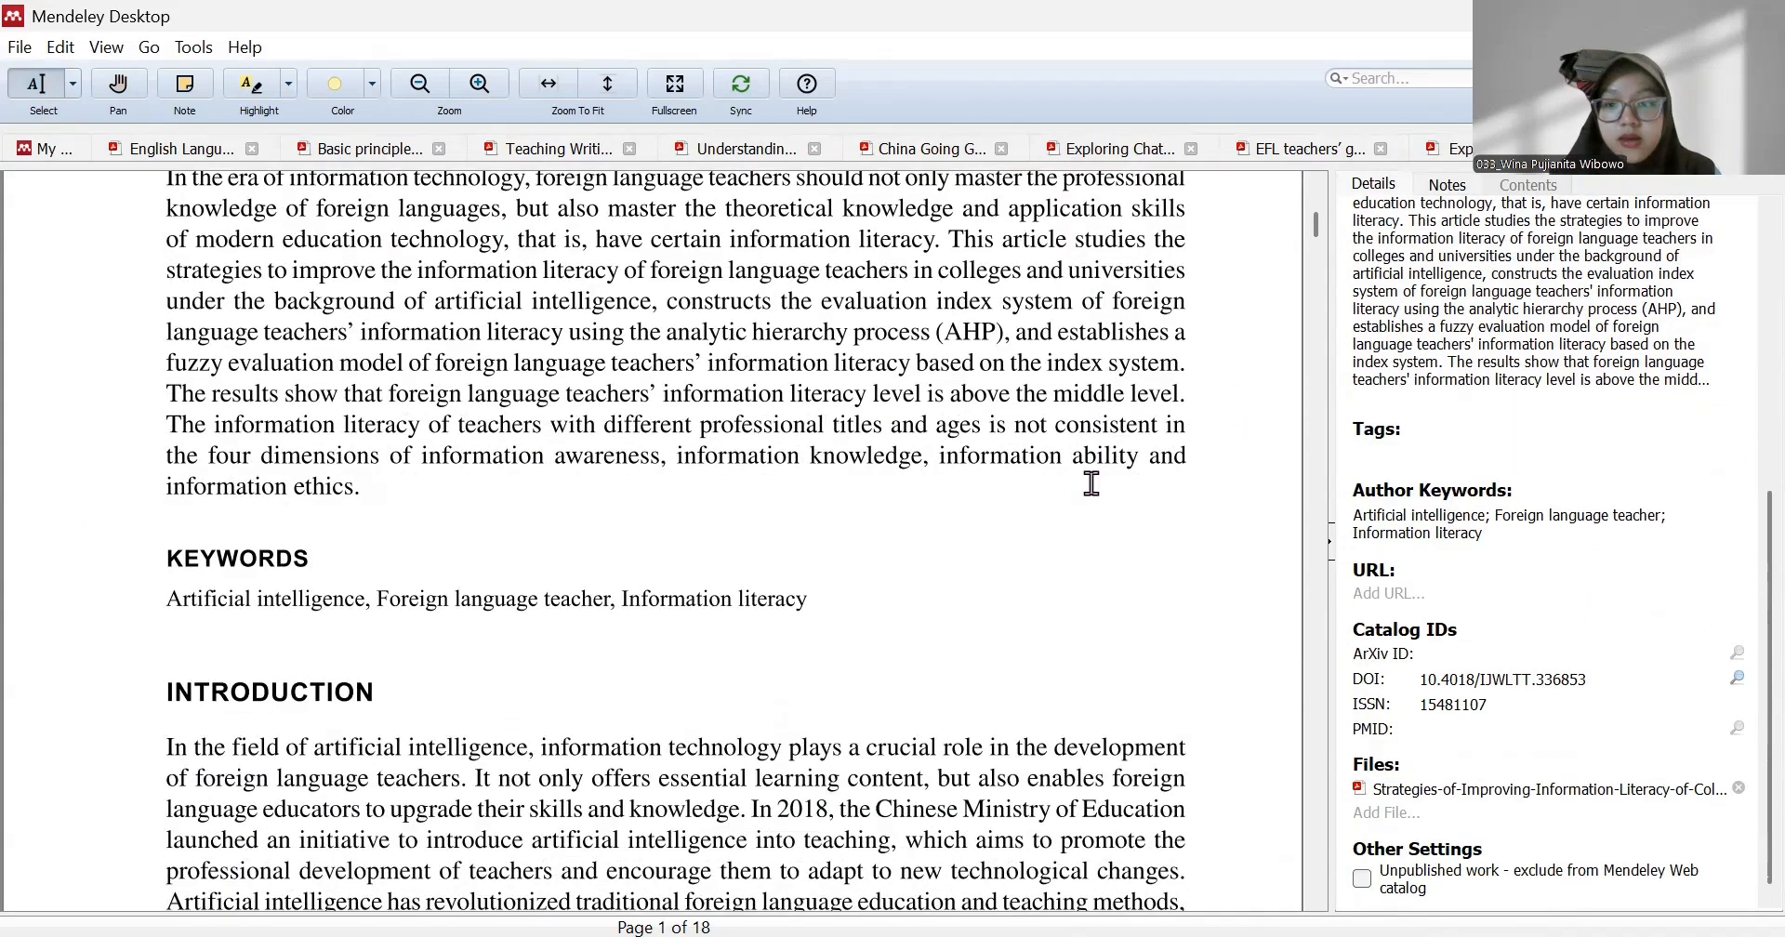
Check the title page of "Strategies of Improving Information Literacy of College Foreign Language Teachers" against its authors, journal, year, volume, issue and pages
scroll(1091, 482, up, 6)
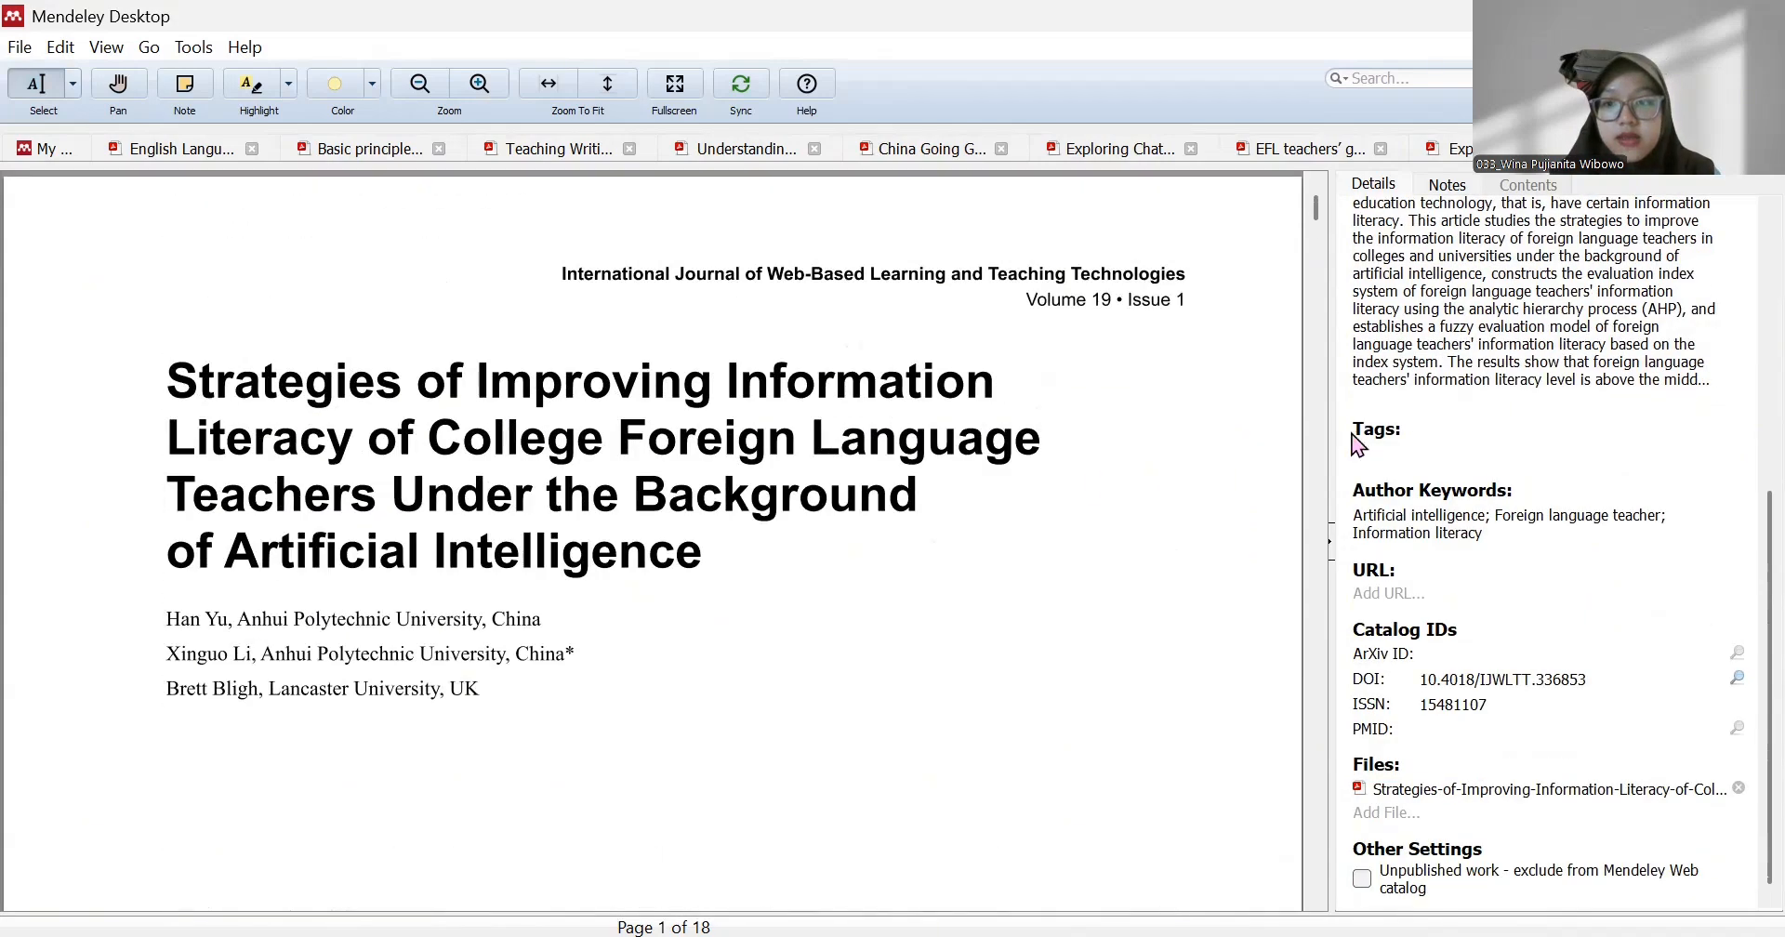
scroll(1390, 441, up, 5)
scroll(1142, 435, up, 1)
scroll(1142, 435, down, 1)
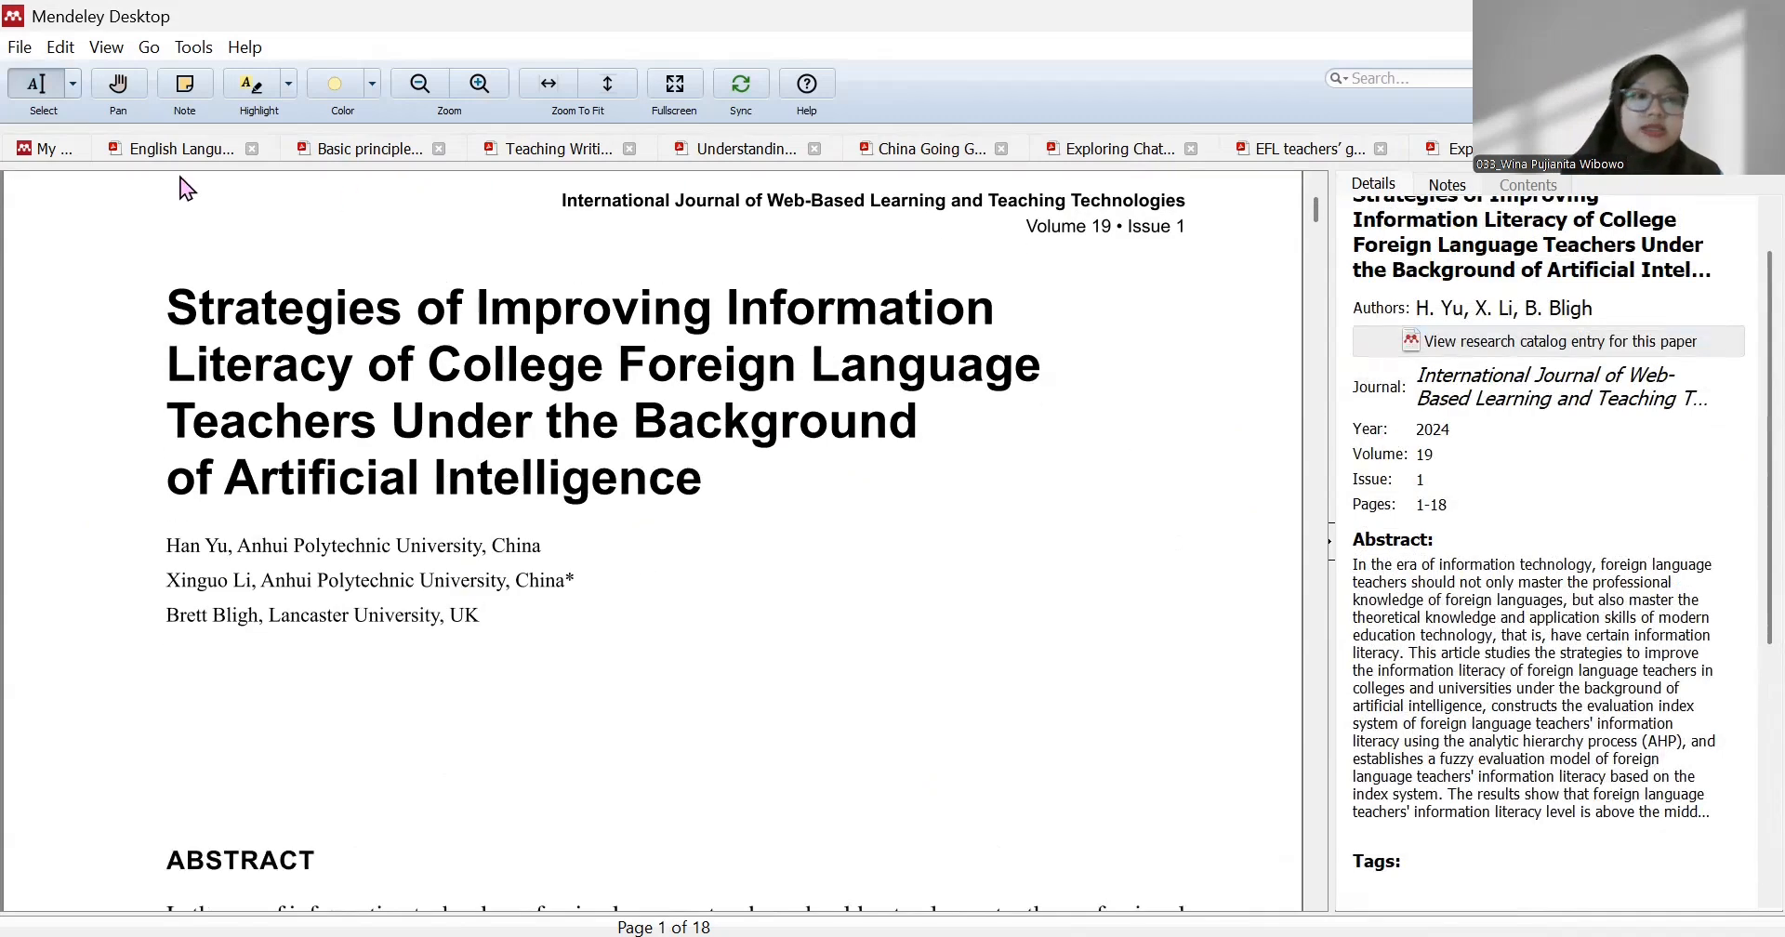
Open "Bridging technology and pedagogy from a global lens" from the Journal Article subfolder and check its first page against its details, publisher and catalog IDs
click(188, 153)
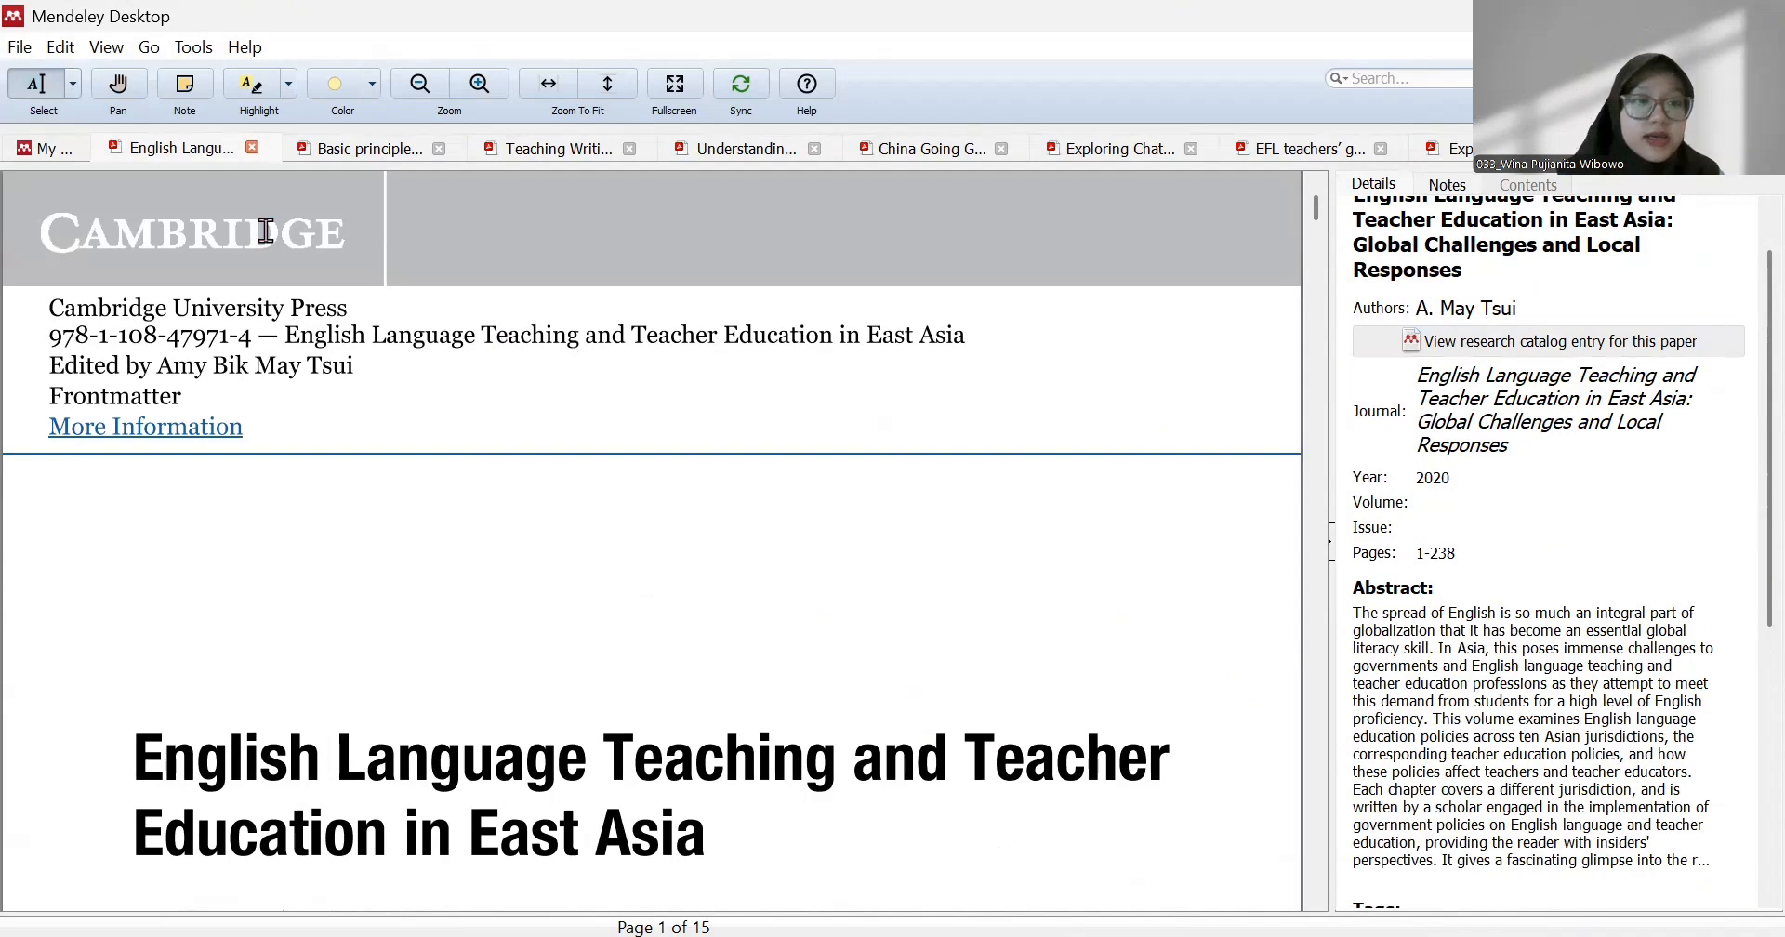
click(54, 146)
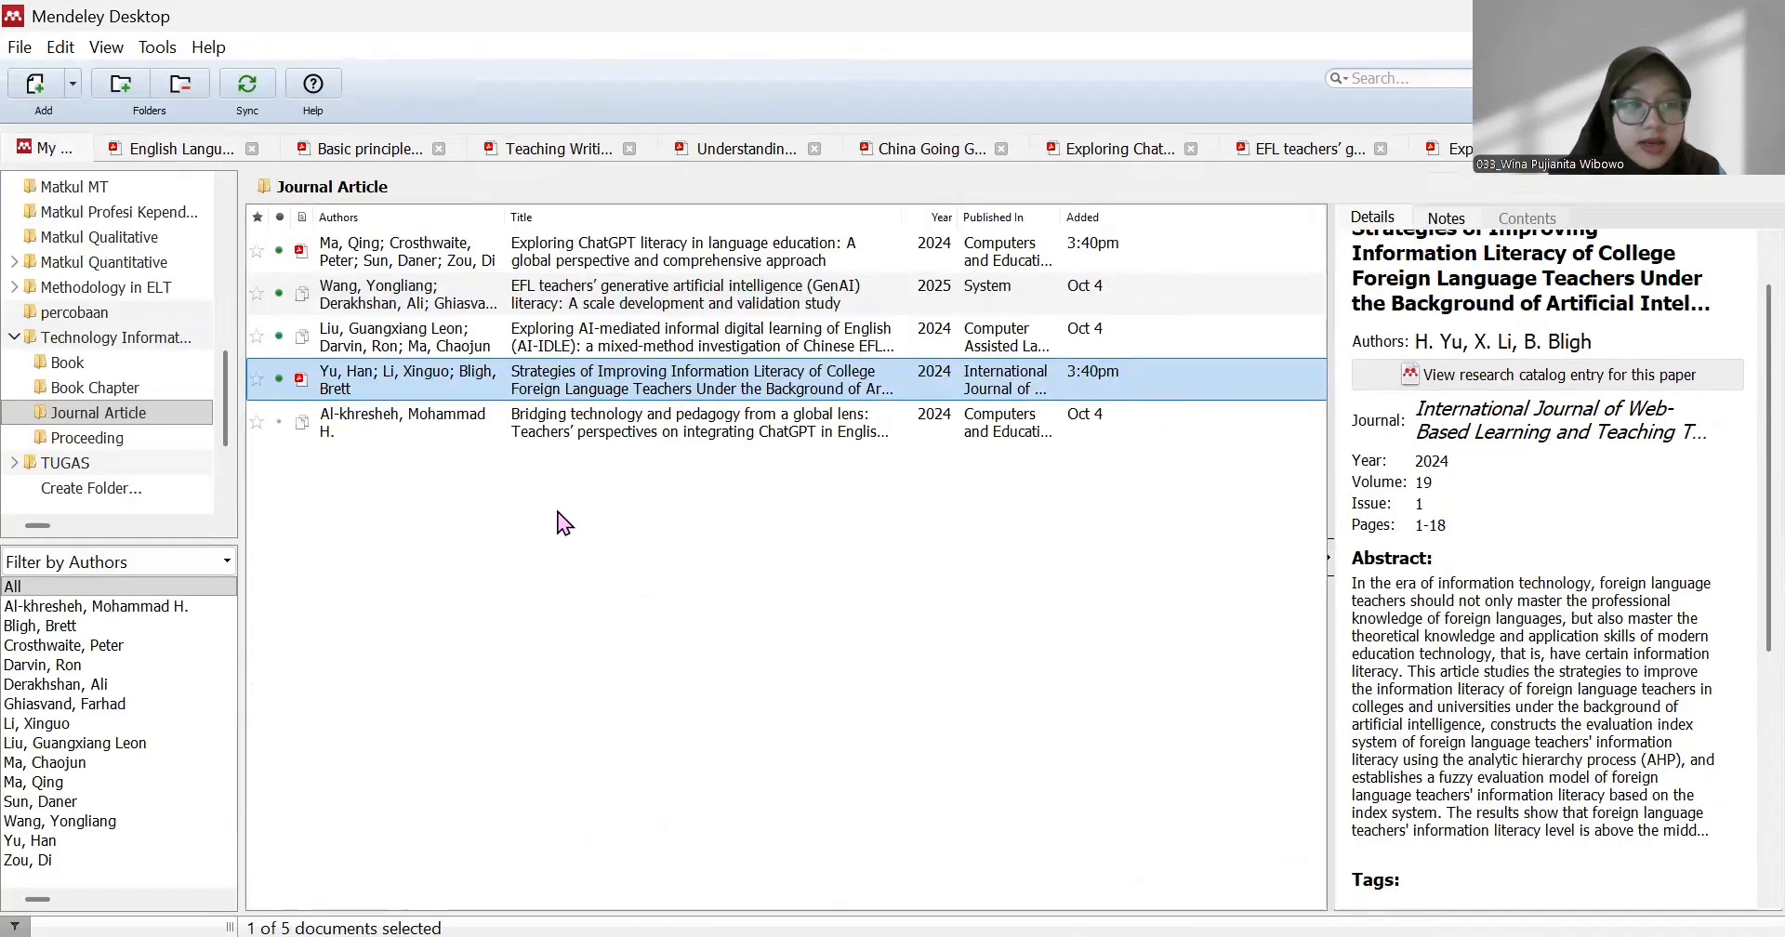
double_click(595, 428)
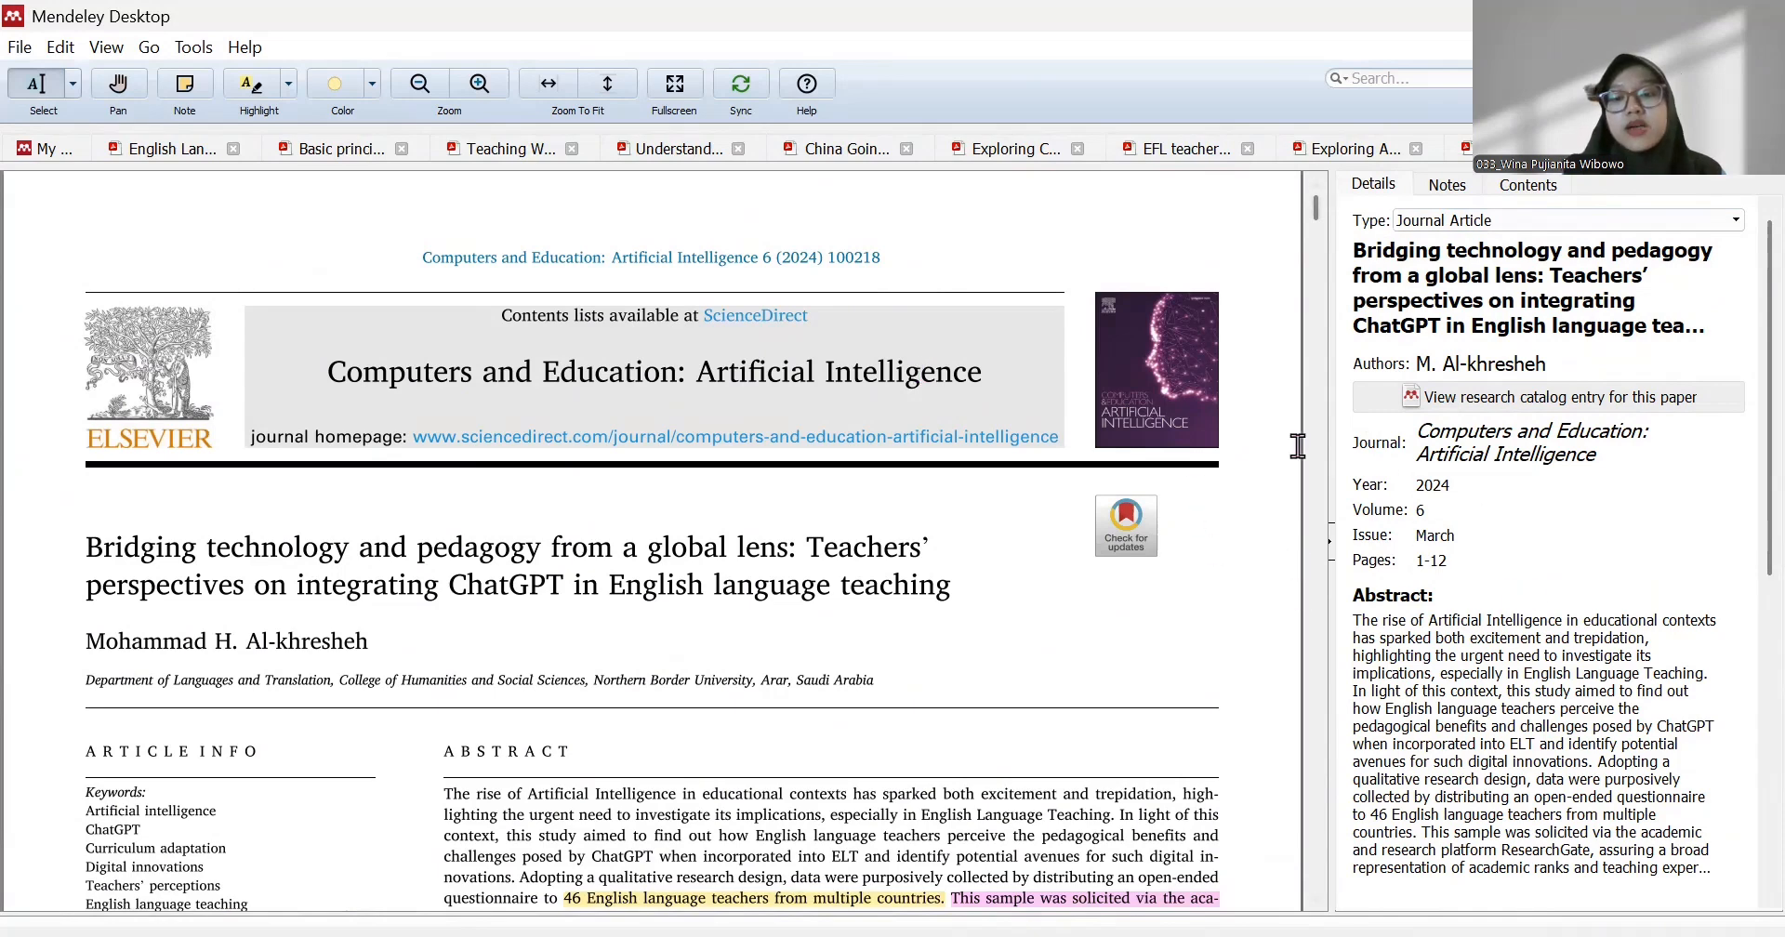
scroll(843, 761, down, 8)
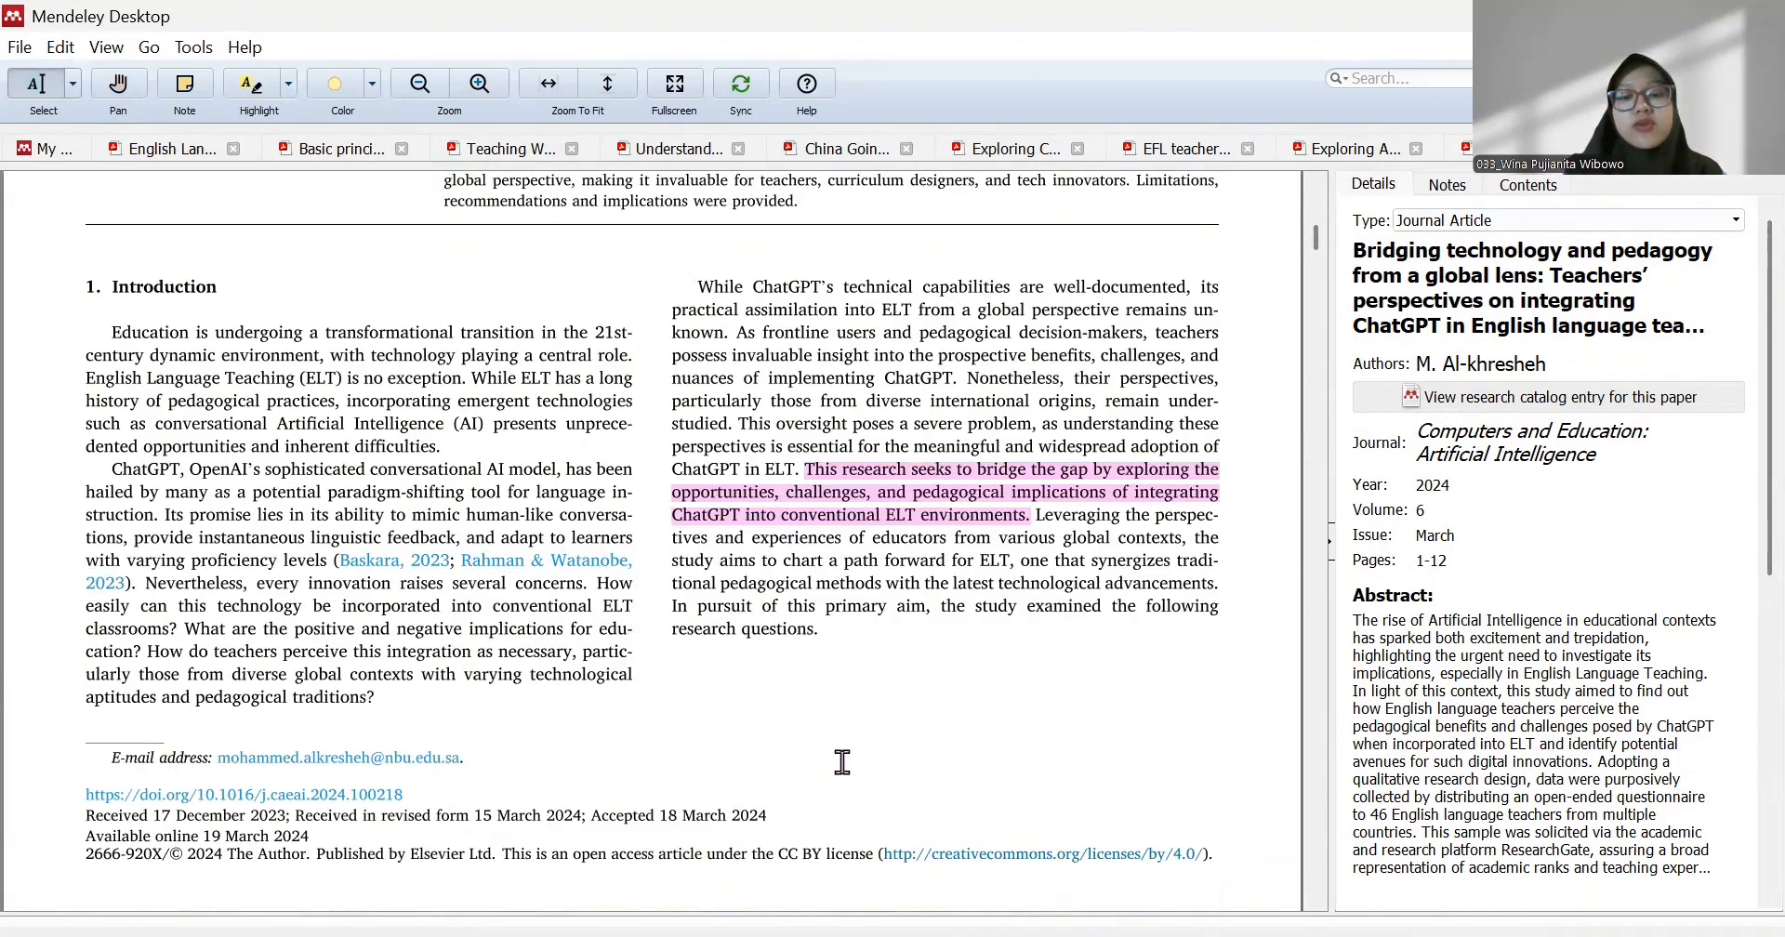
scroll(843, 762, down, 10)
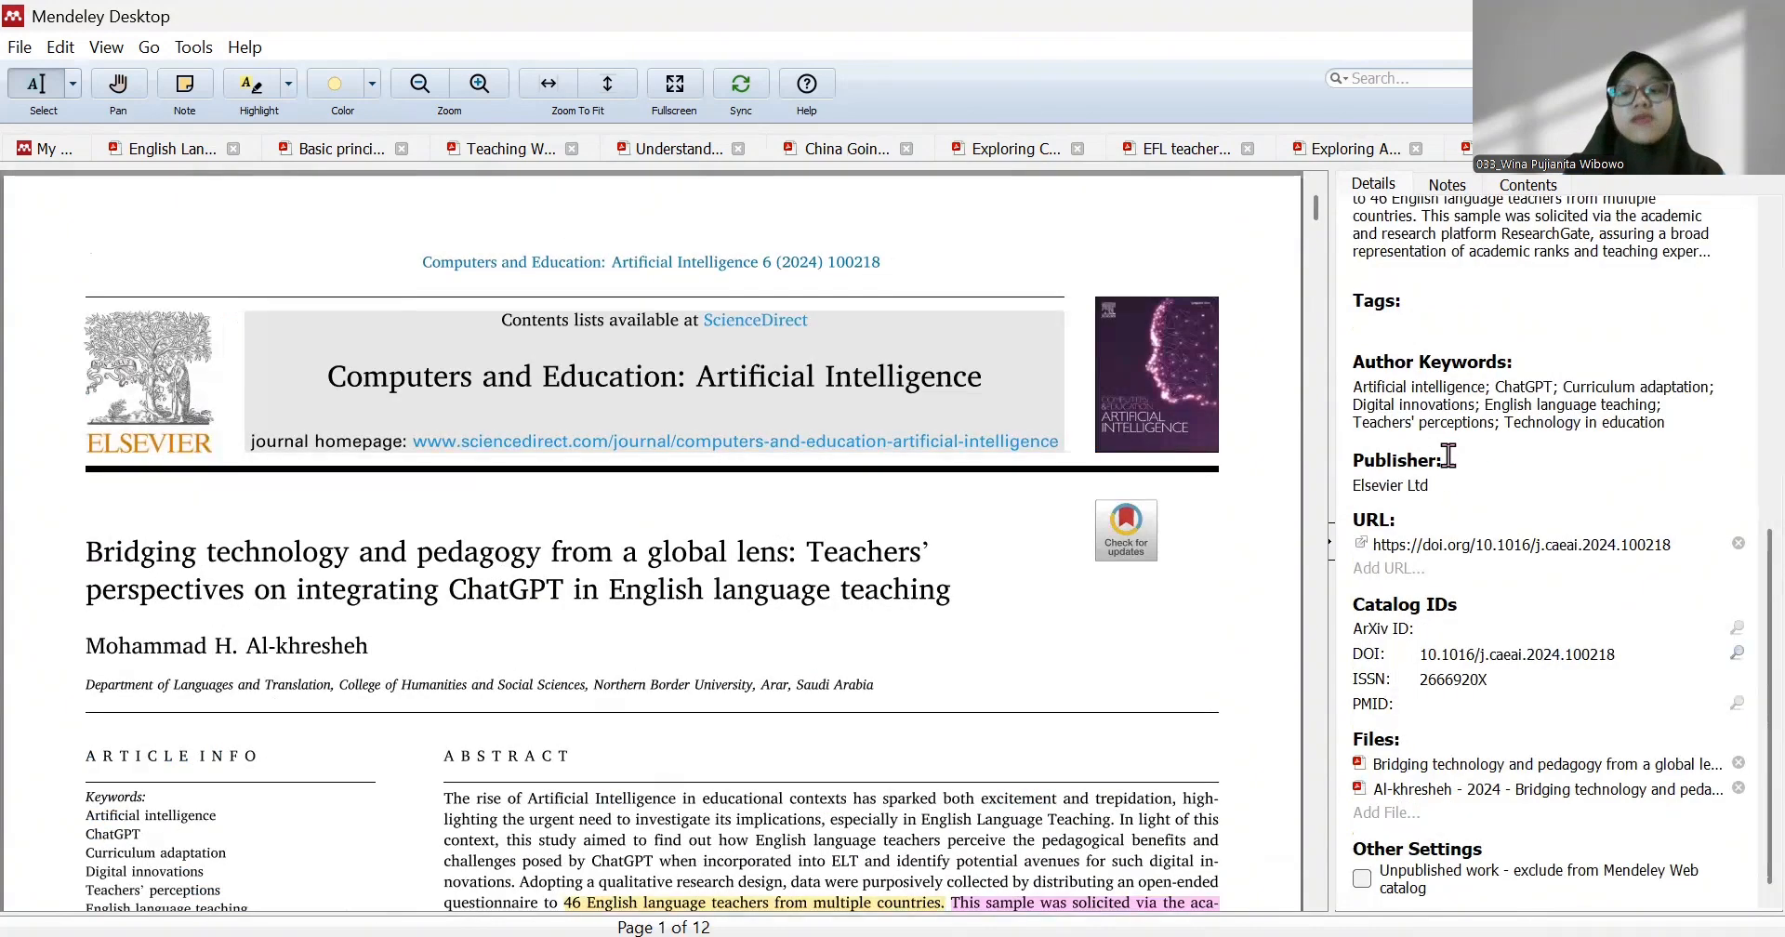
scroll(1534, 450, up, 3)
scroll(1535, 455, up, 4)
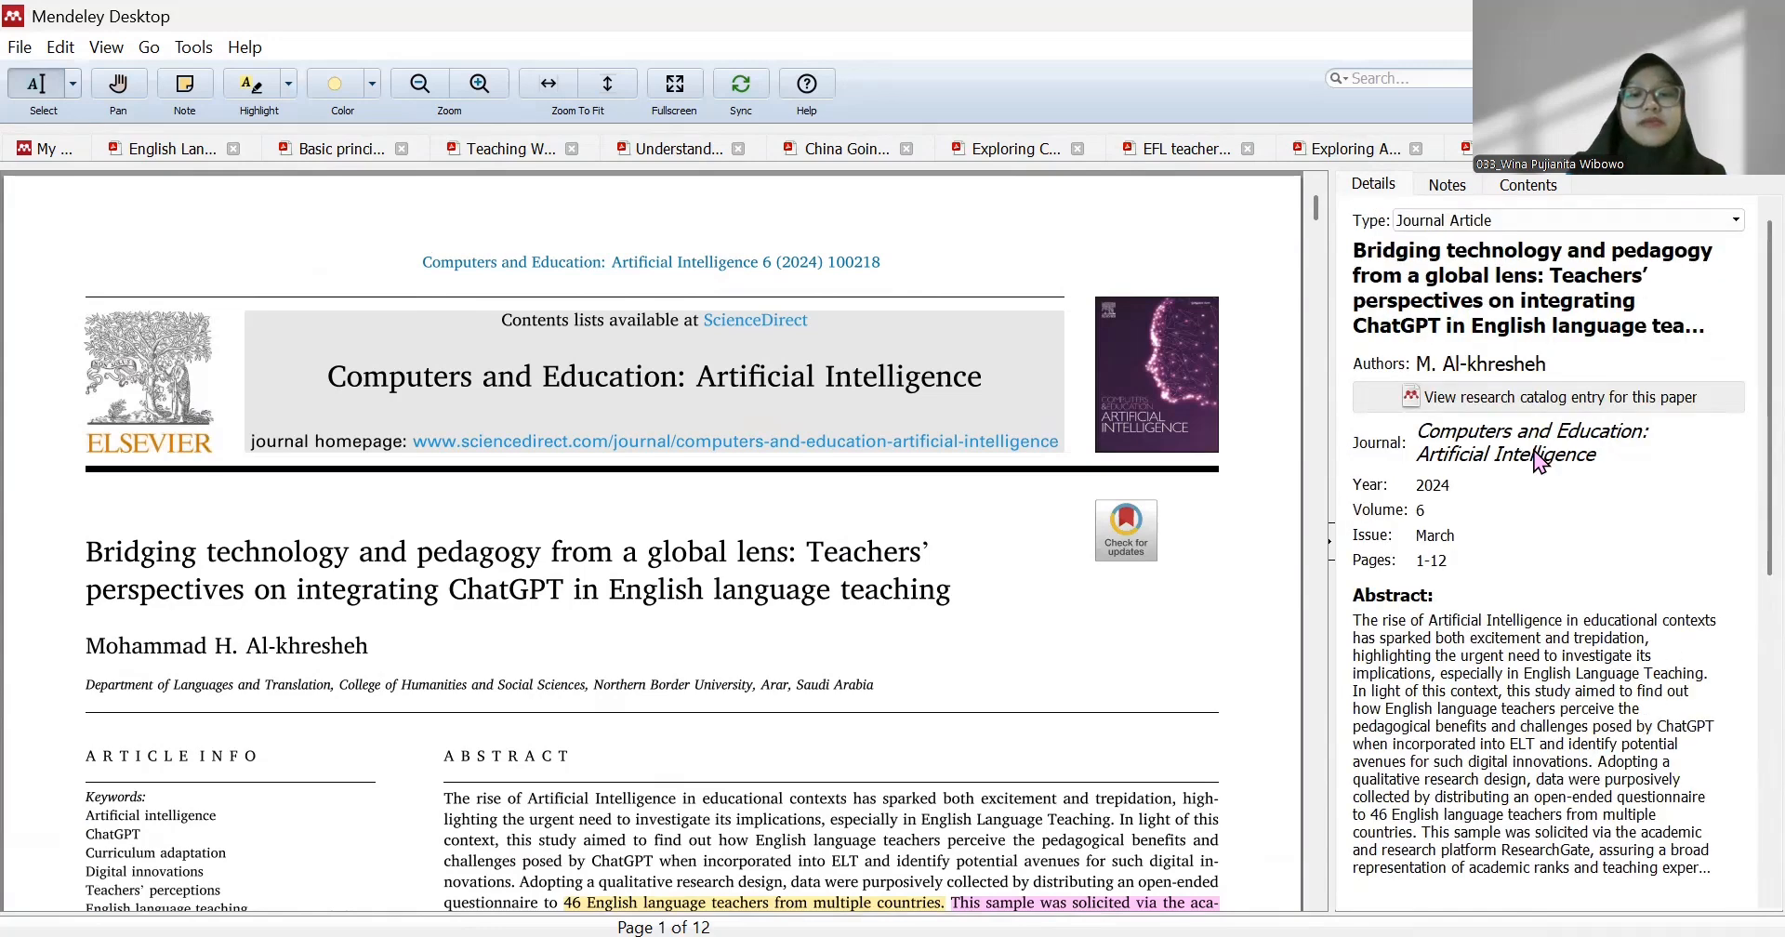
Open the paper on fabricated references in ChatGPT-generated literature reviews from the Proceeding subfolder and check its title page against its reference details
click(25, 151)
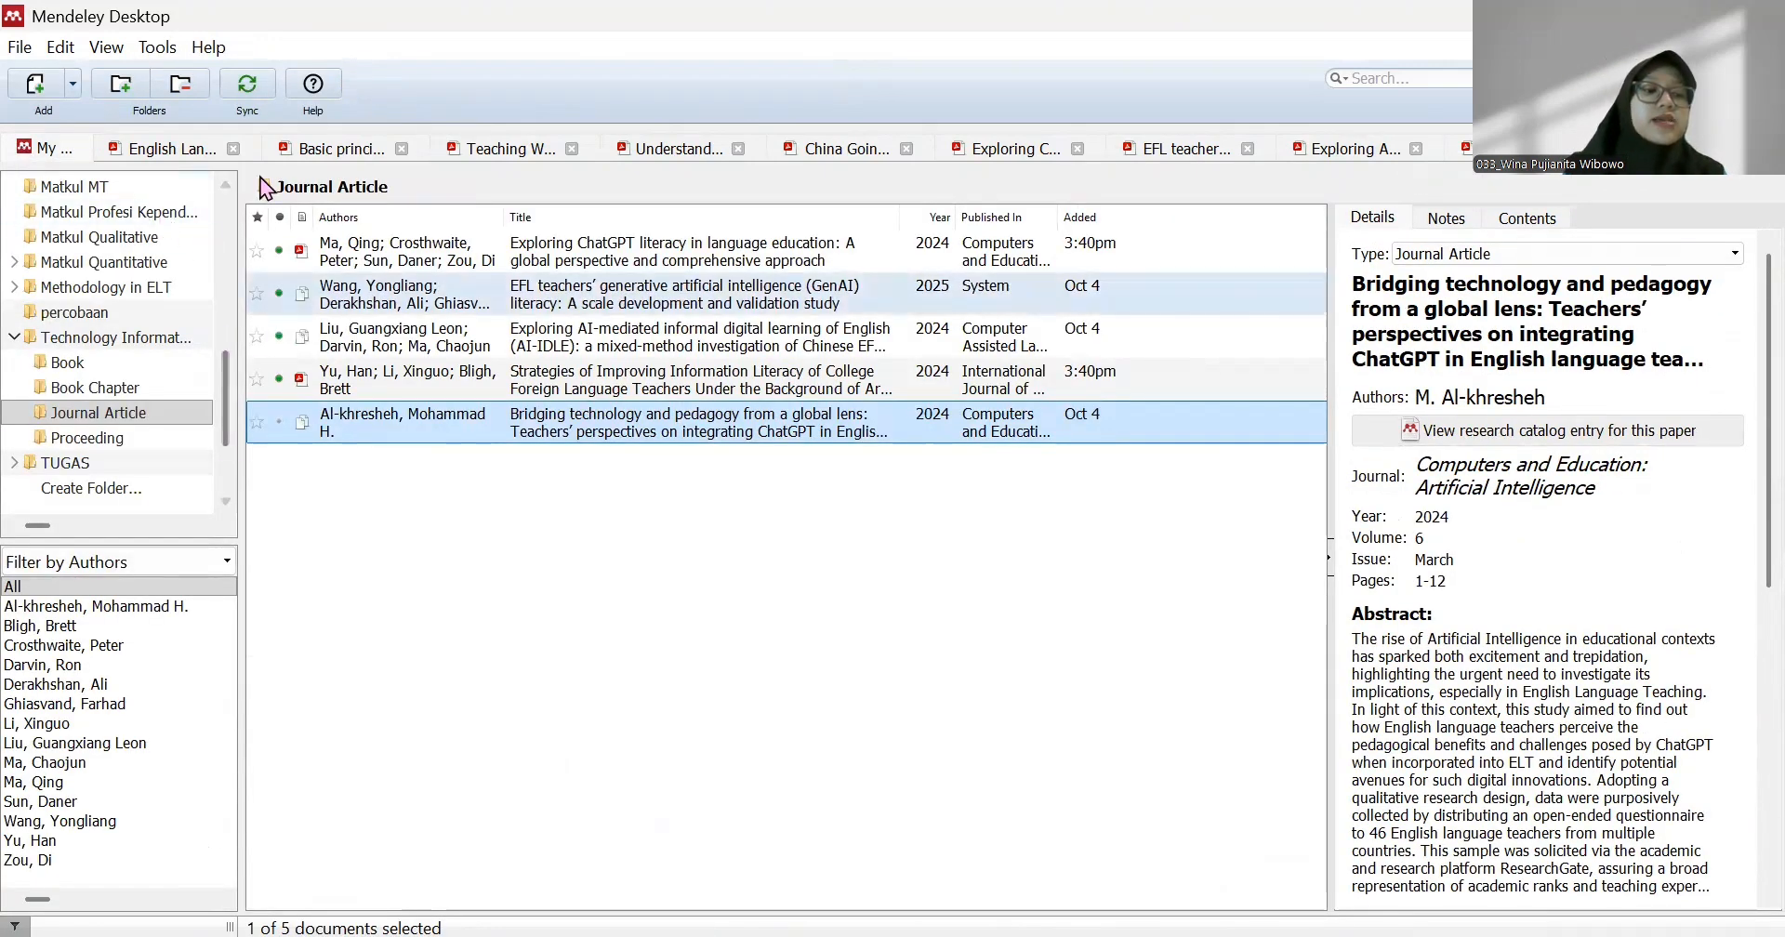
click(126, 444)
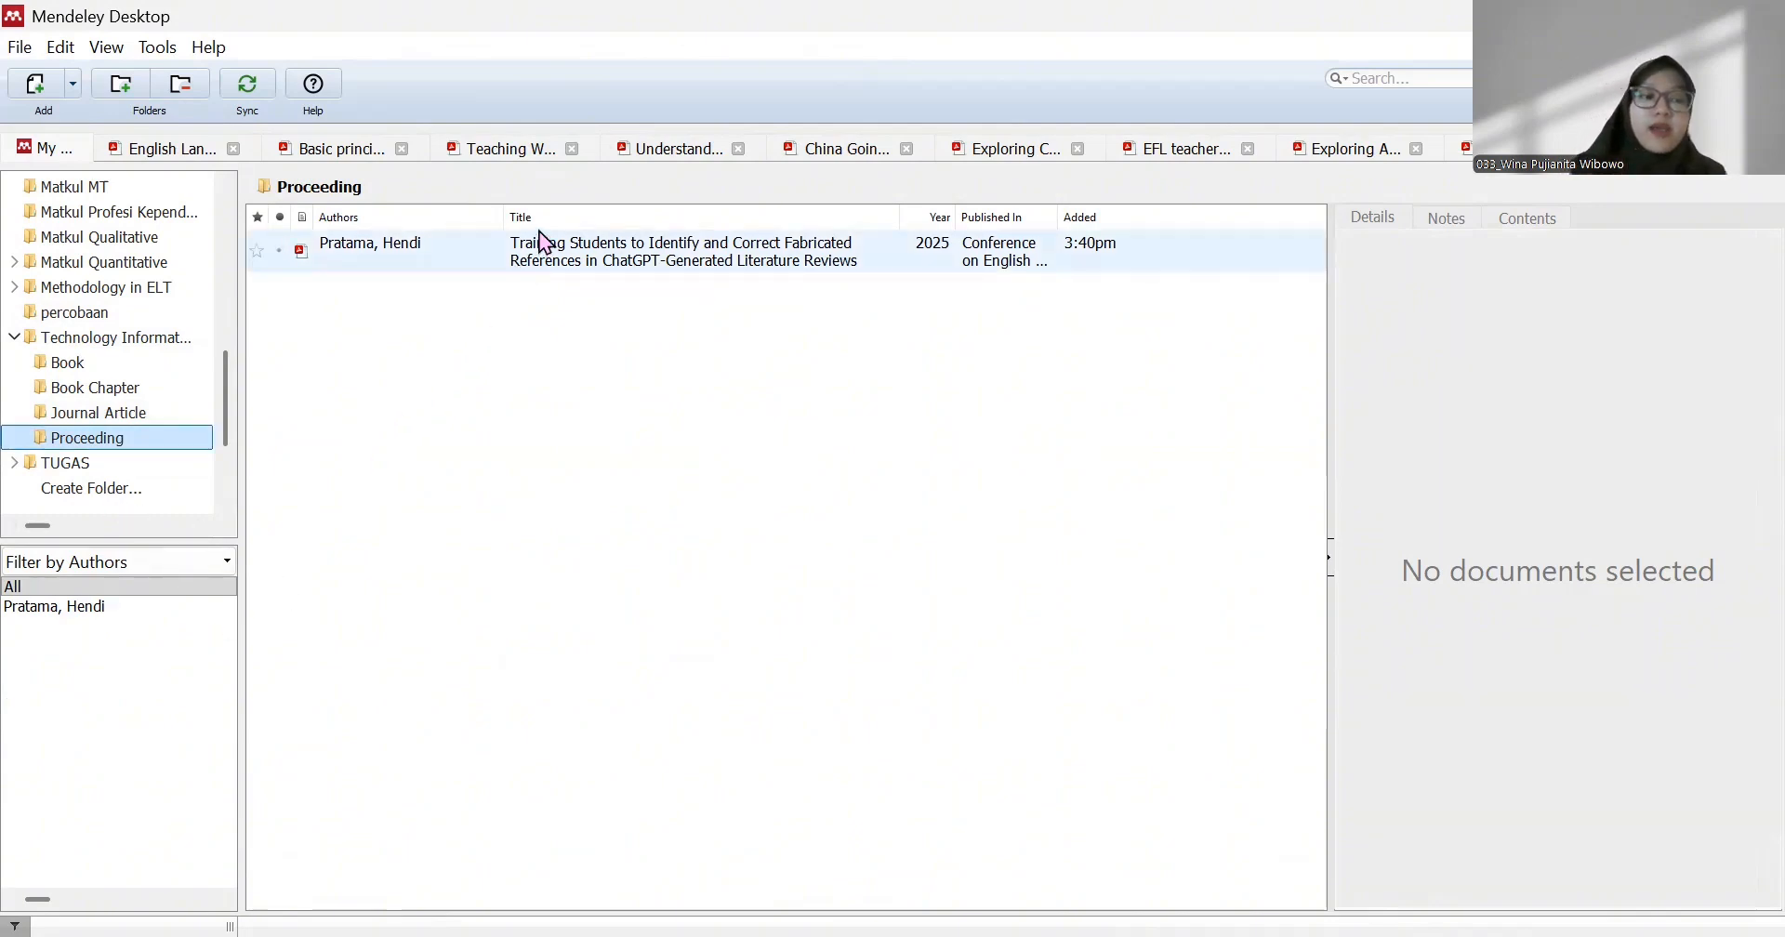
click(483, 261)
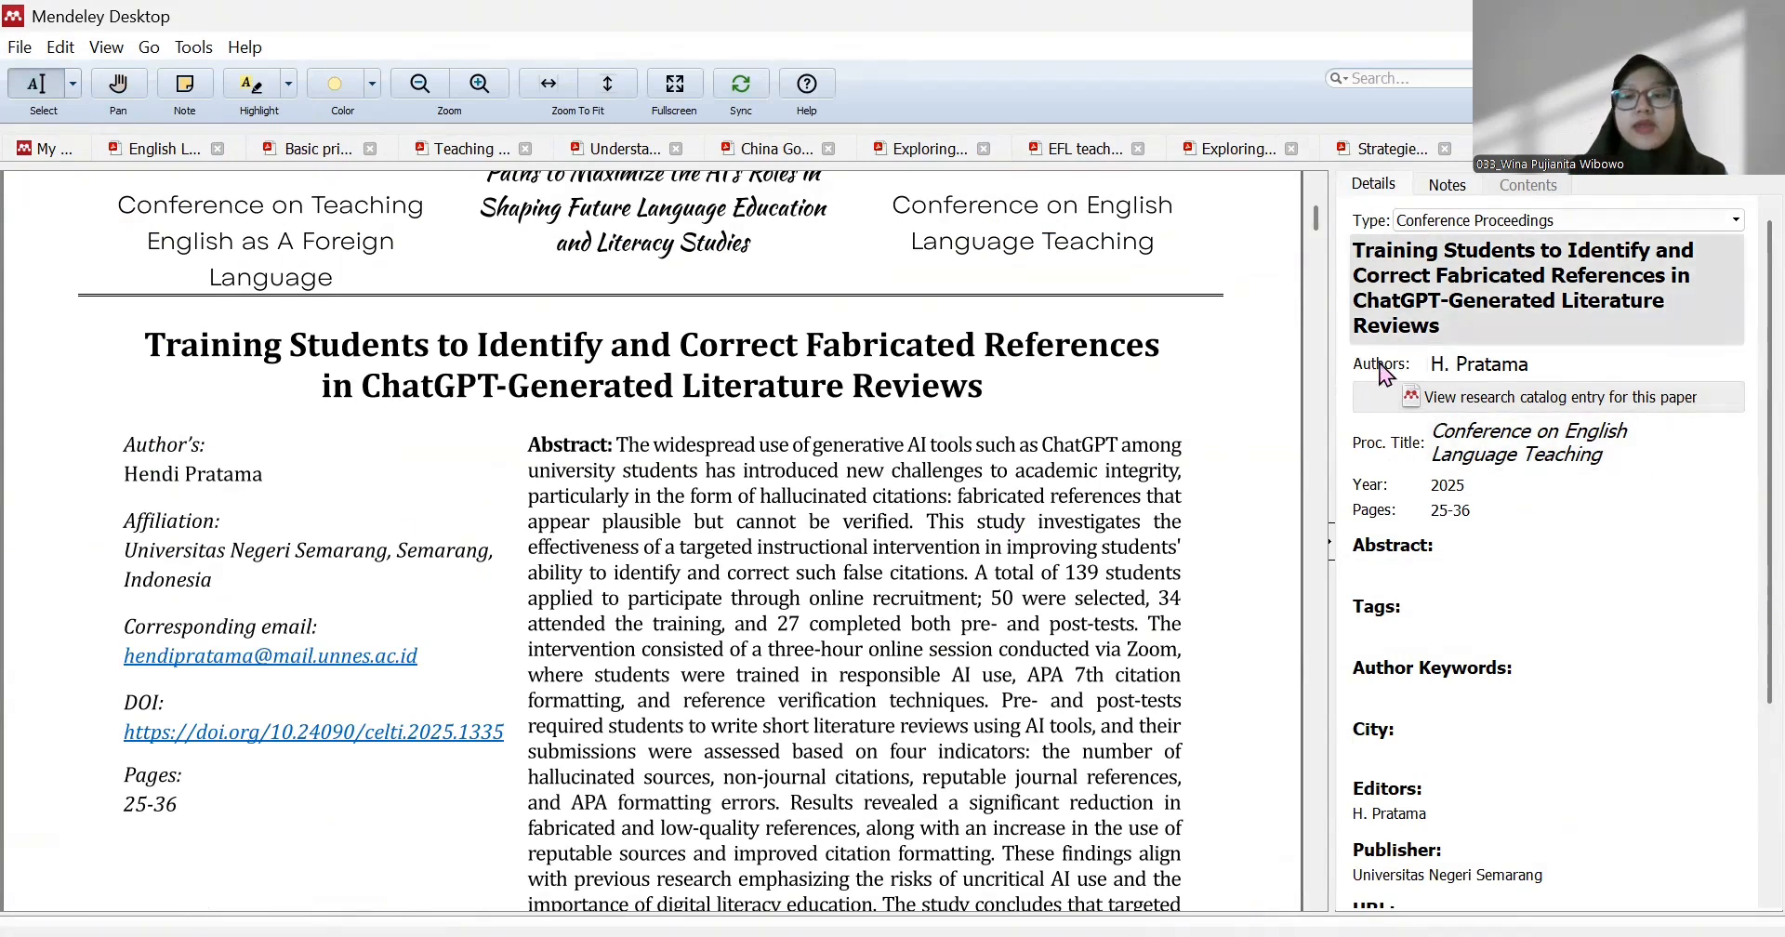
scroll(1005, 476, up, 1)
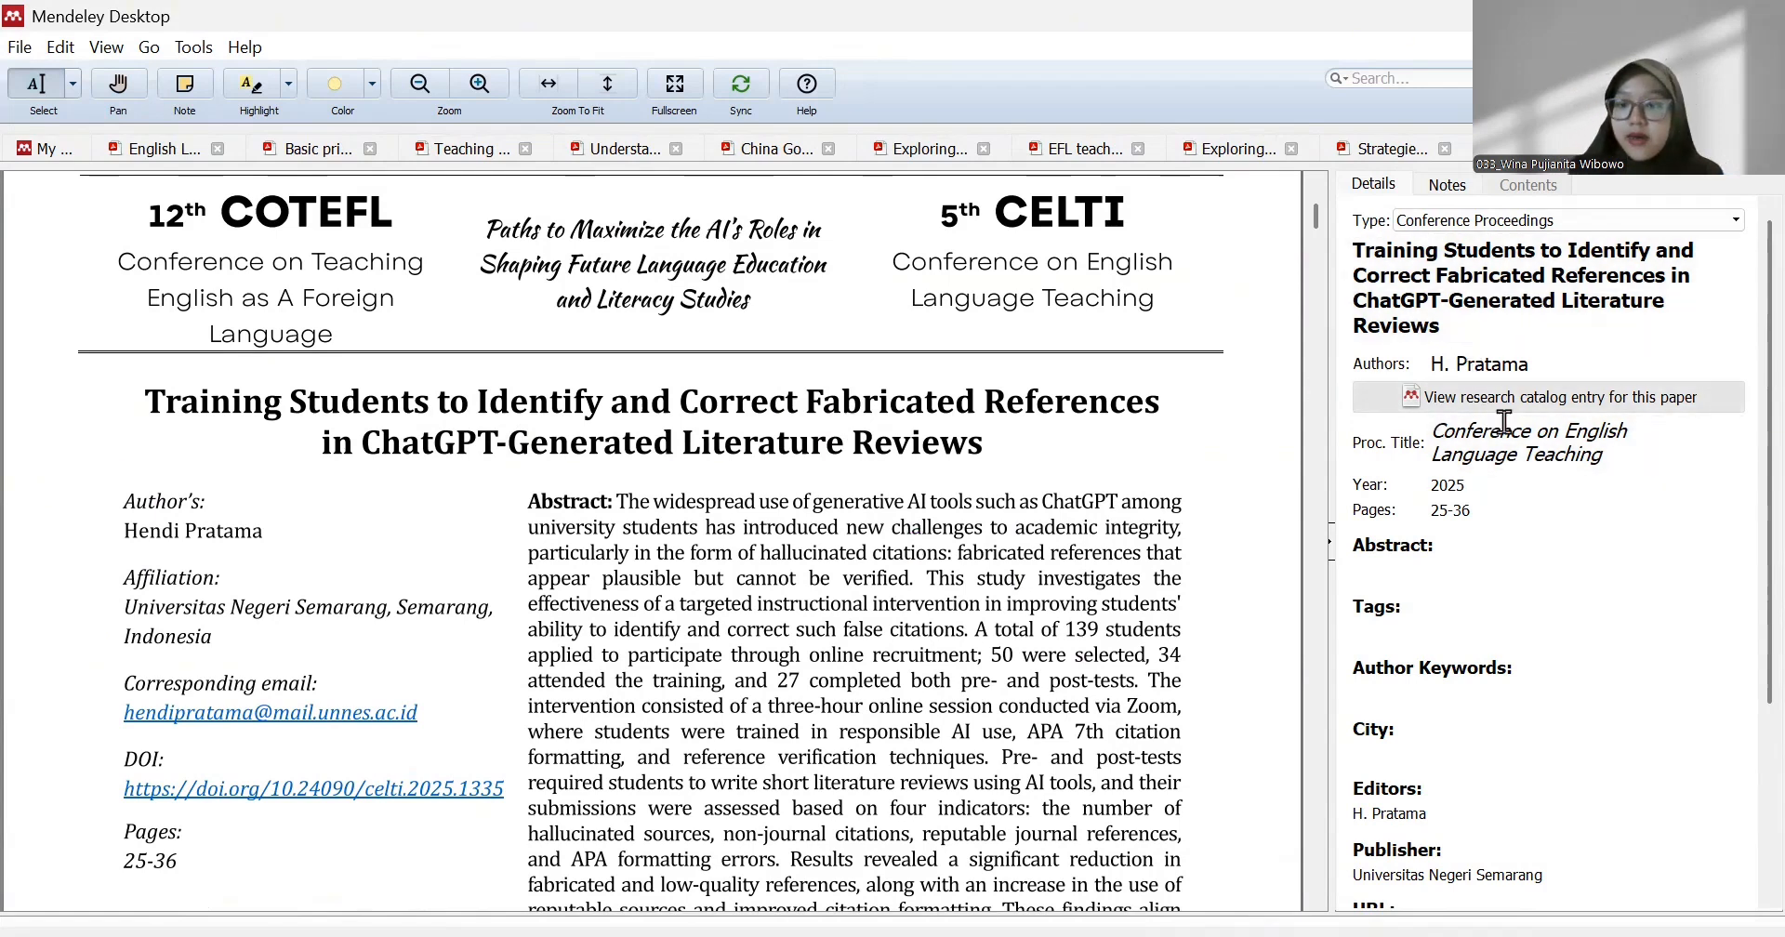
scroll(980, 523, up, 3)
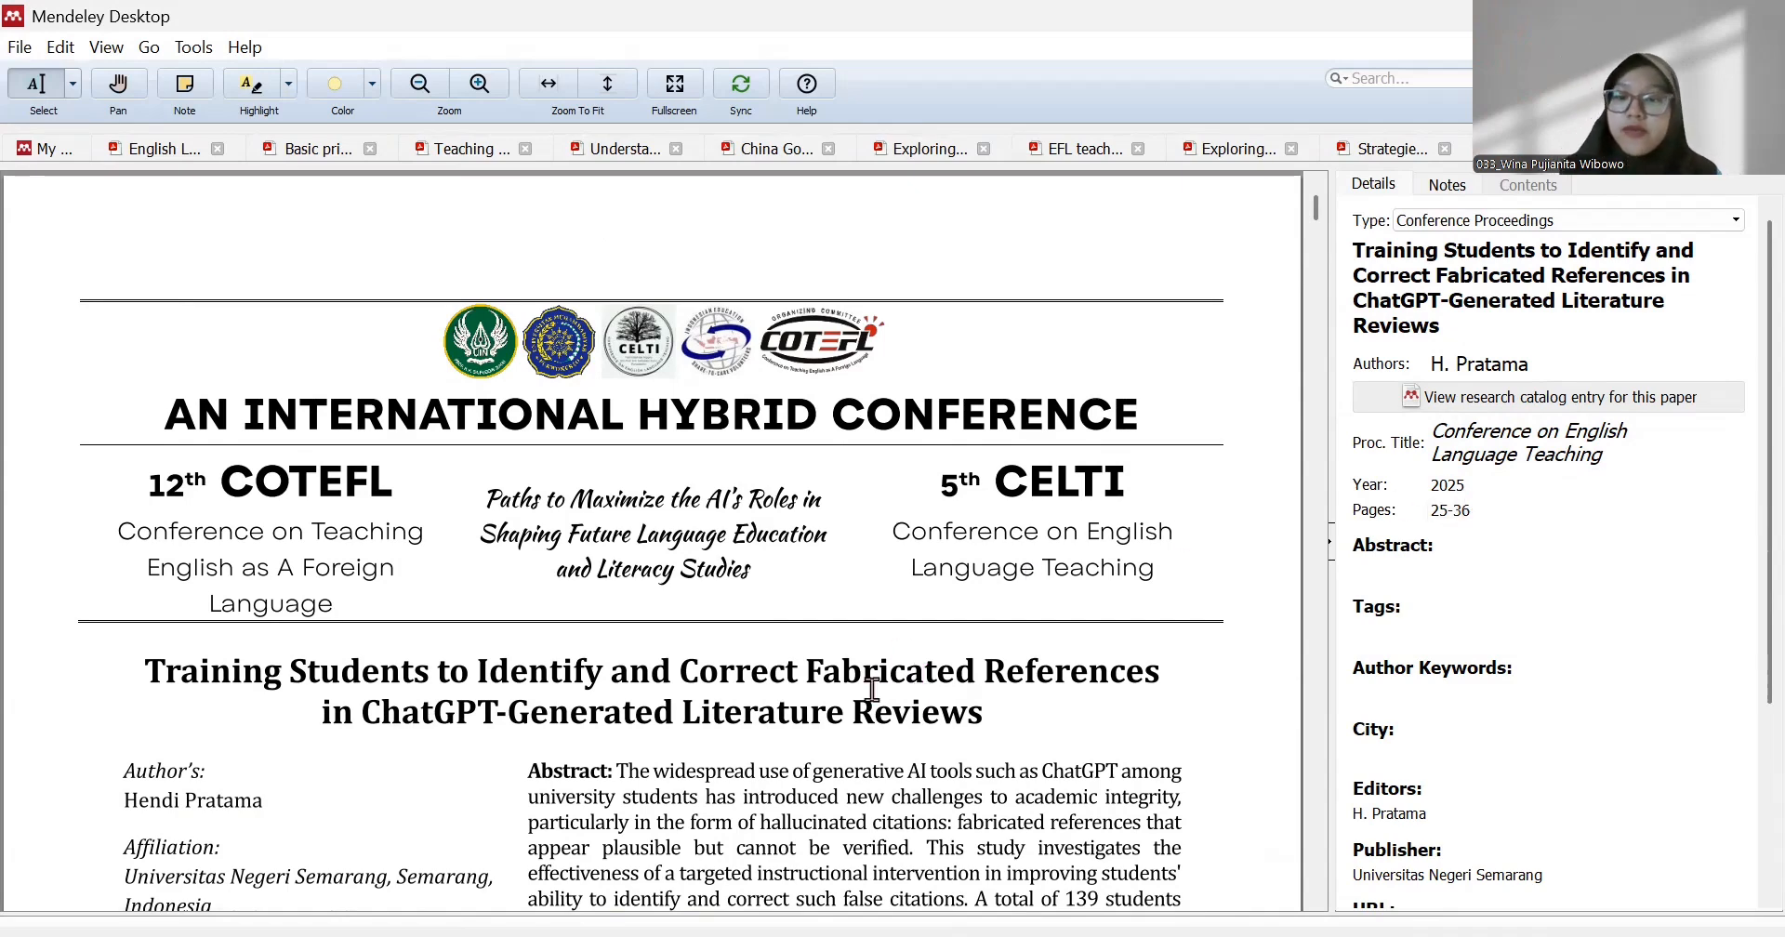
Go through the proceedings paper to its last page and check the printed page numbers against the page range in its details
scroll(872, 690, down, 15)
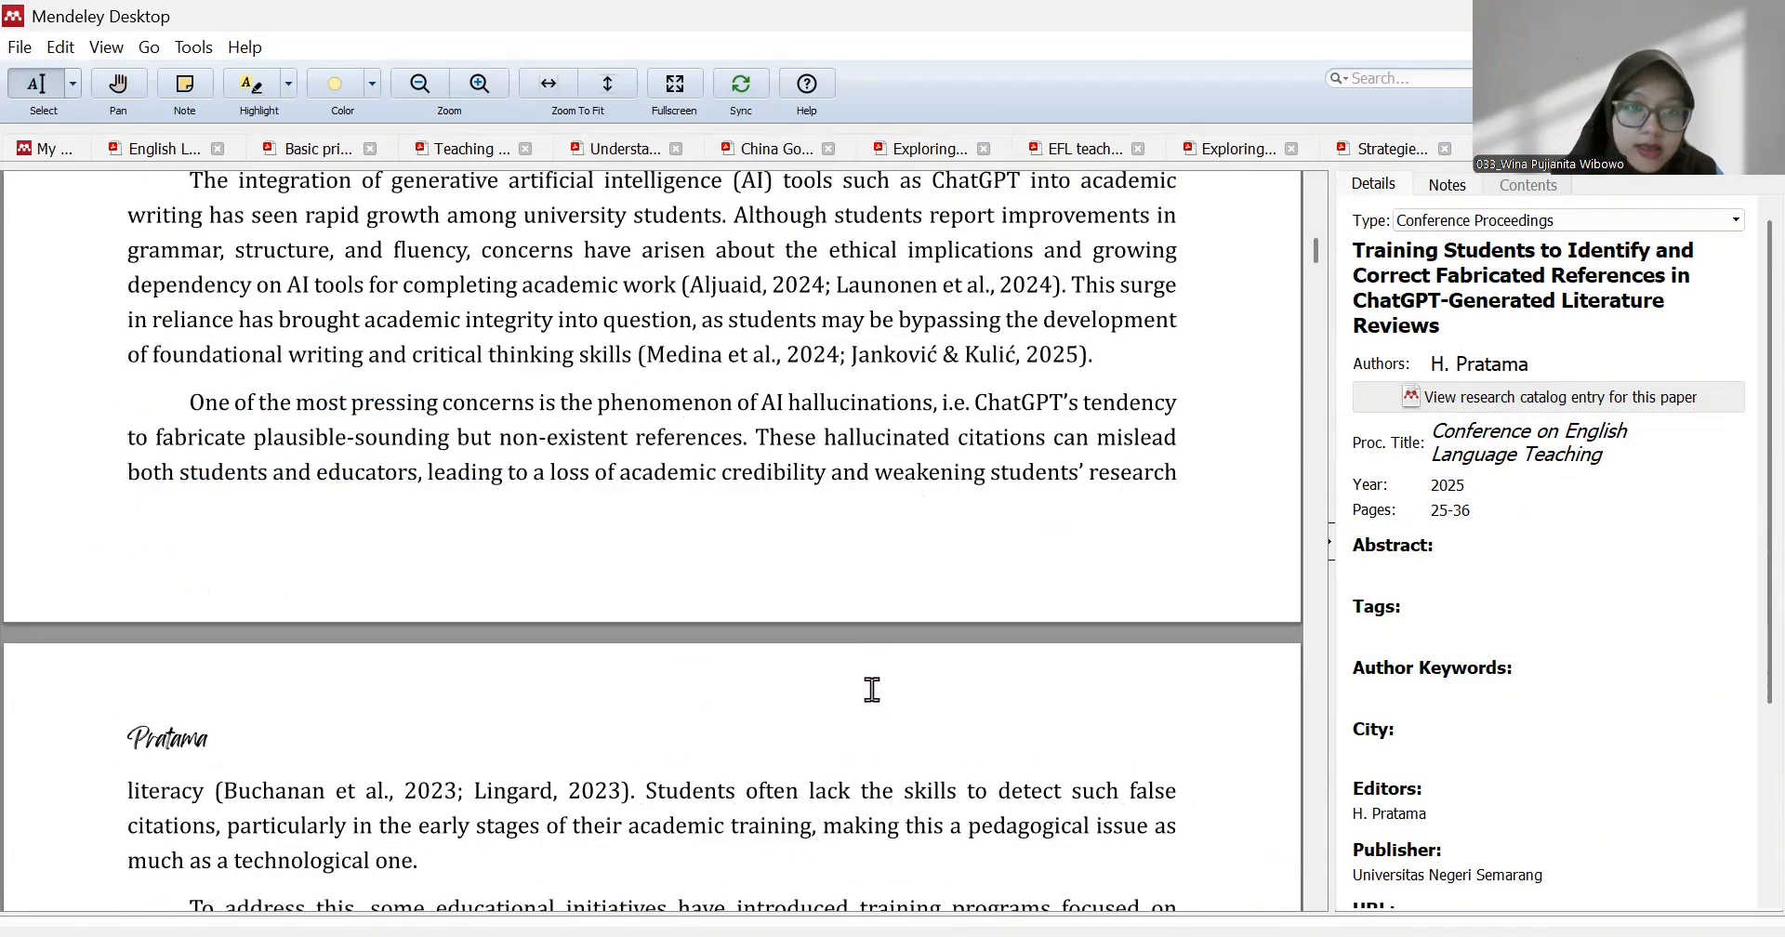
scroll(872, 690, down, 5)
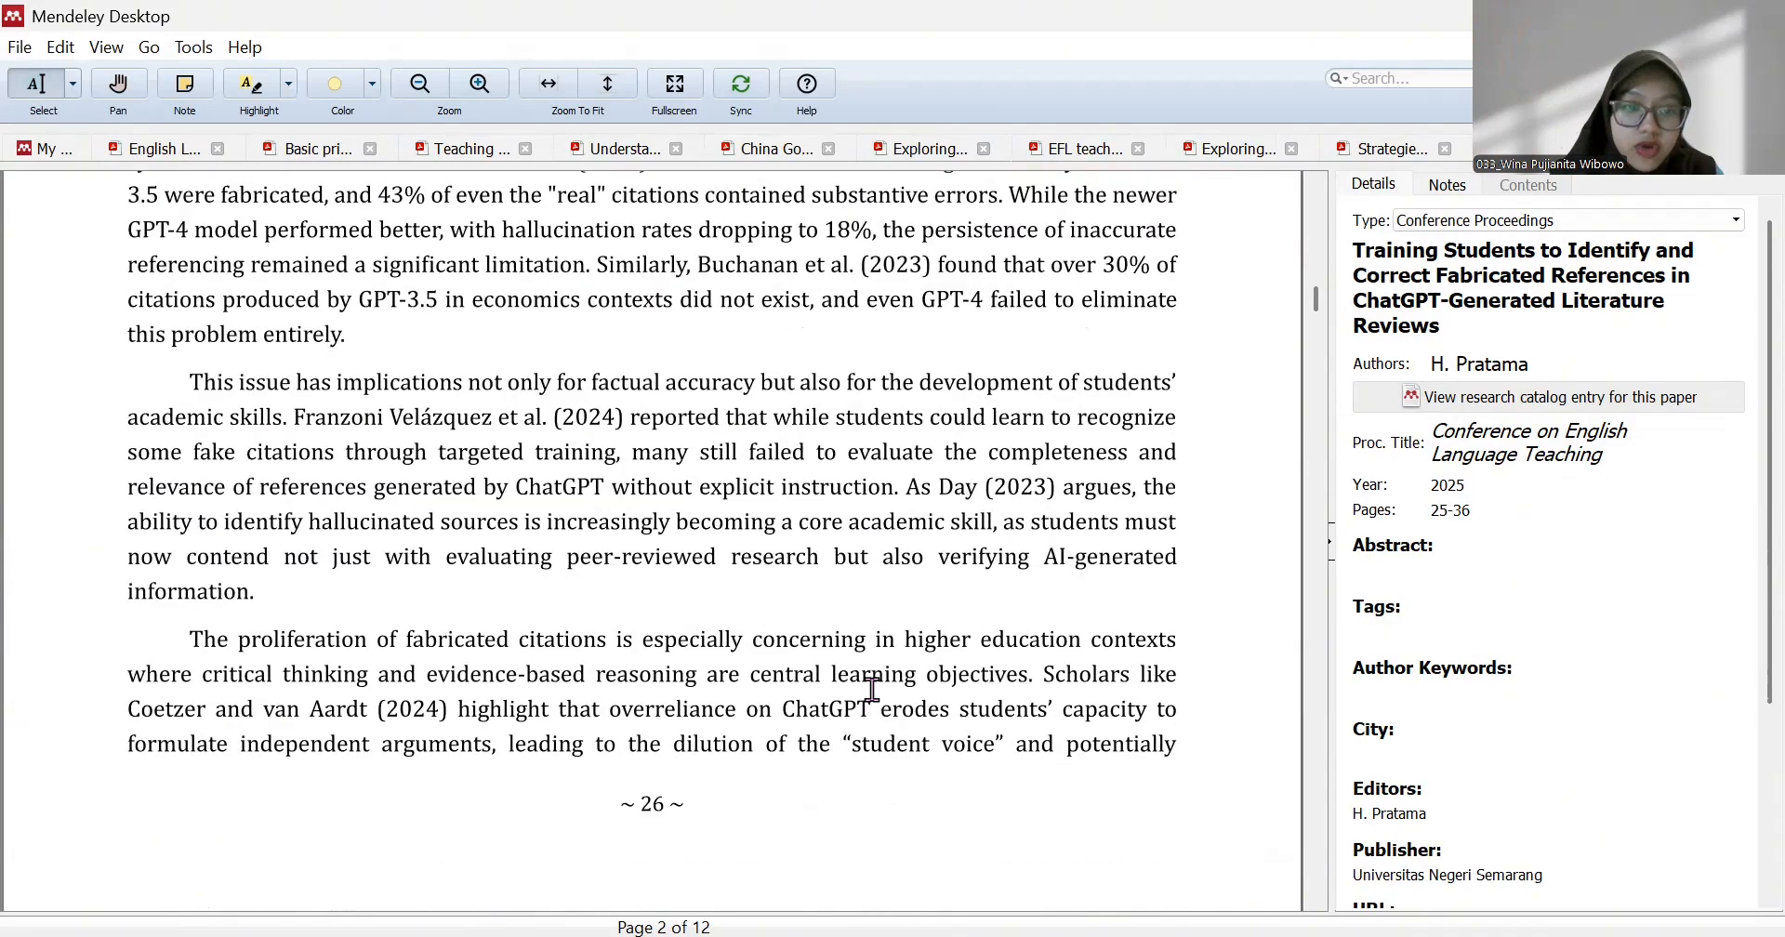
scroll(746, 502, up, 6)
scroll(746, 502, up, 5)
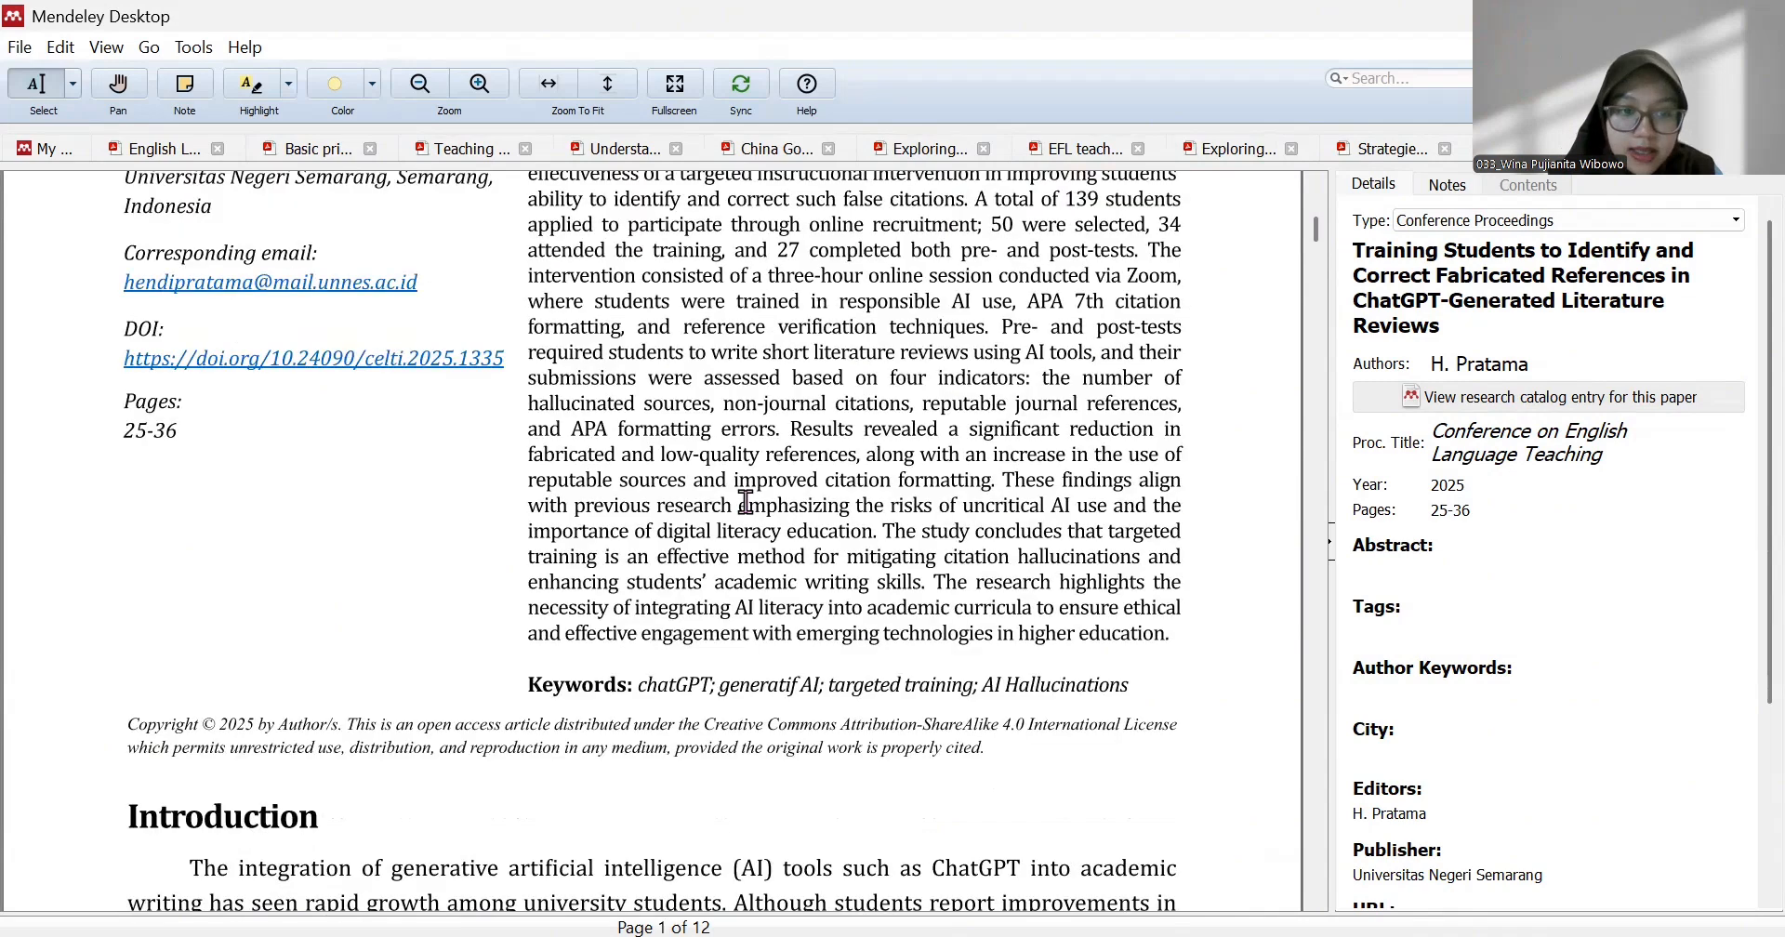
scroll(746, 502, down, 5)
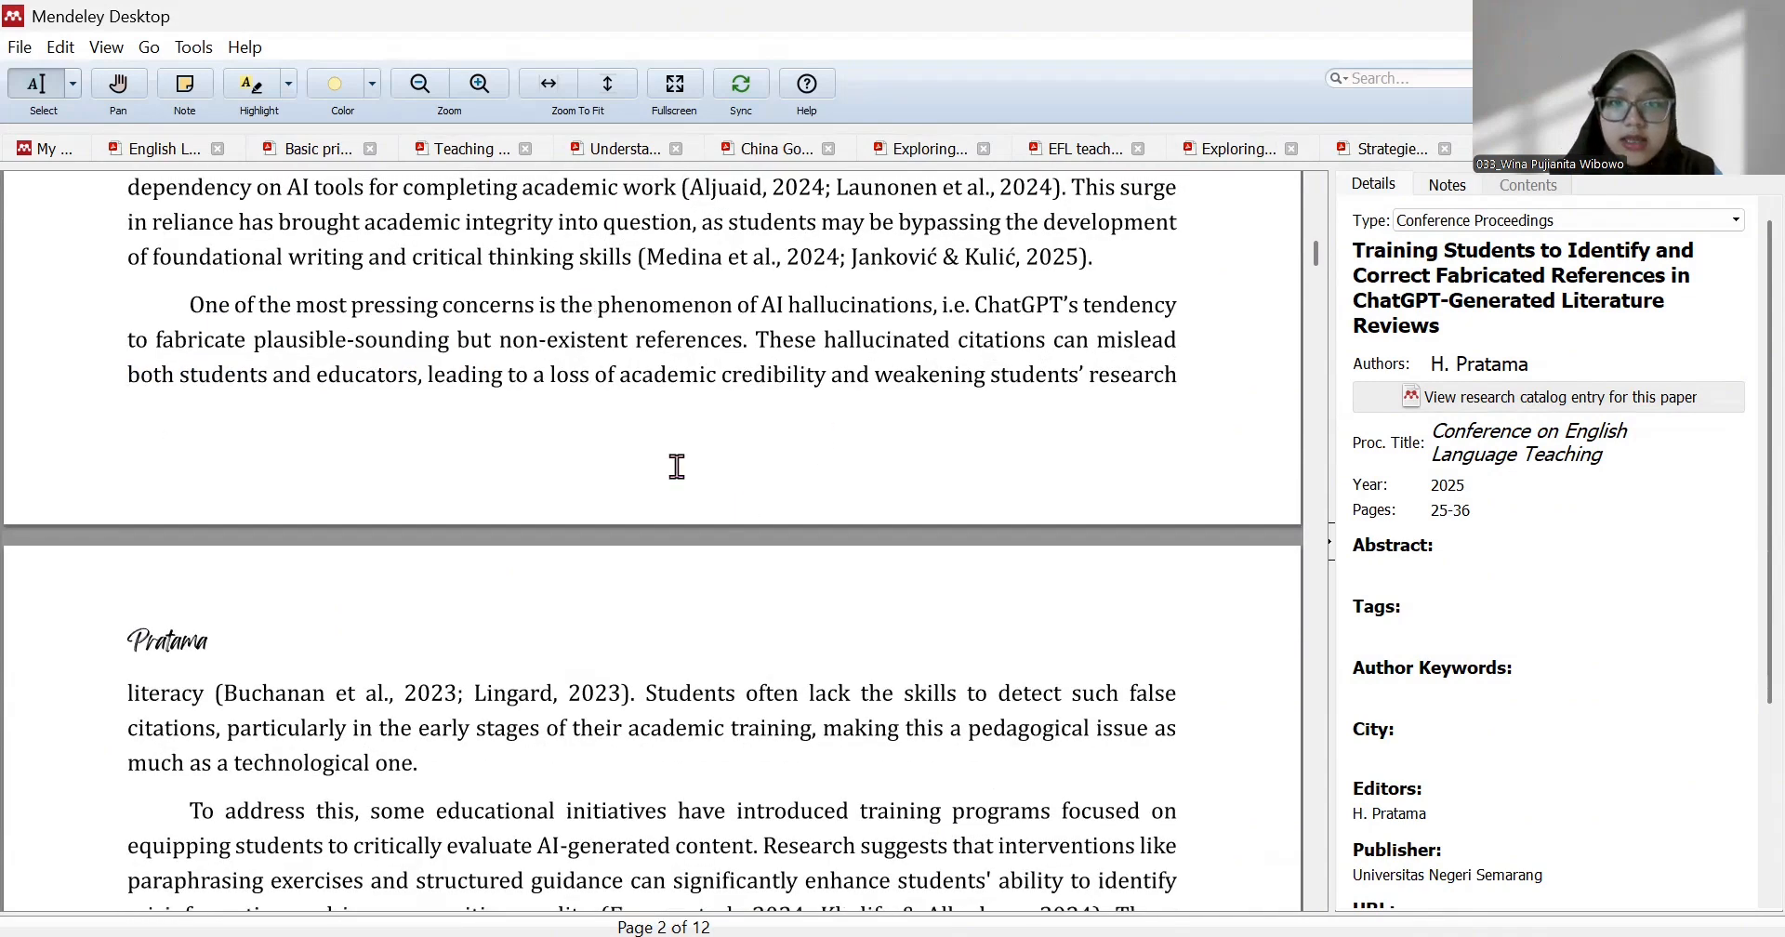
scroll(657, 638, down, 5)
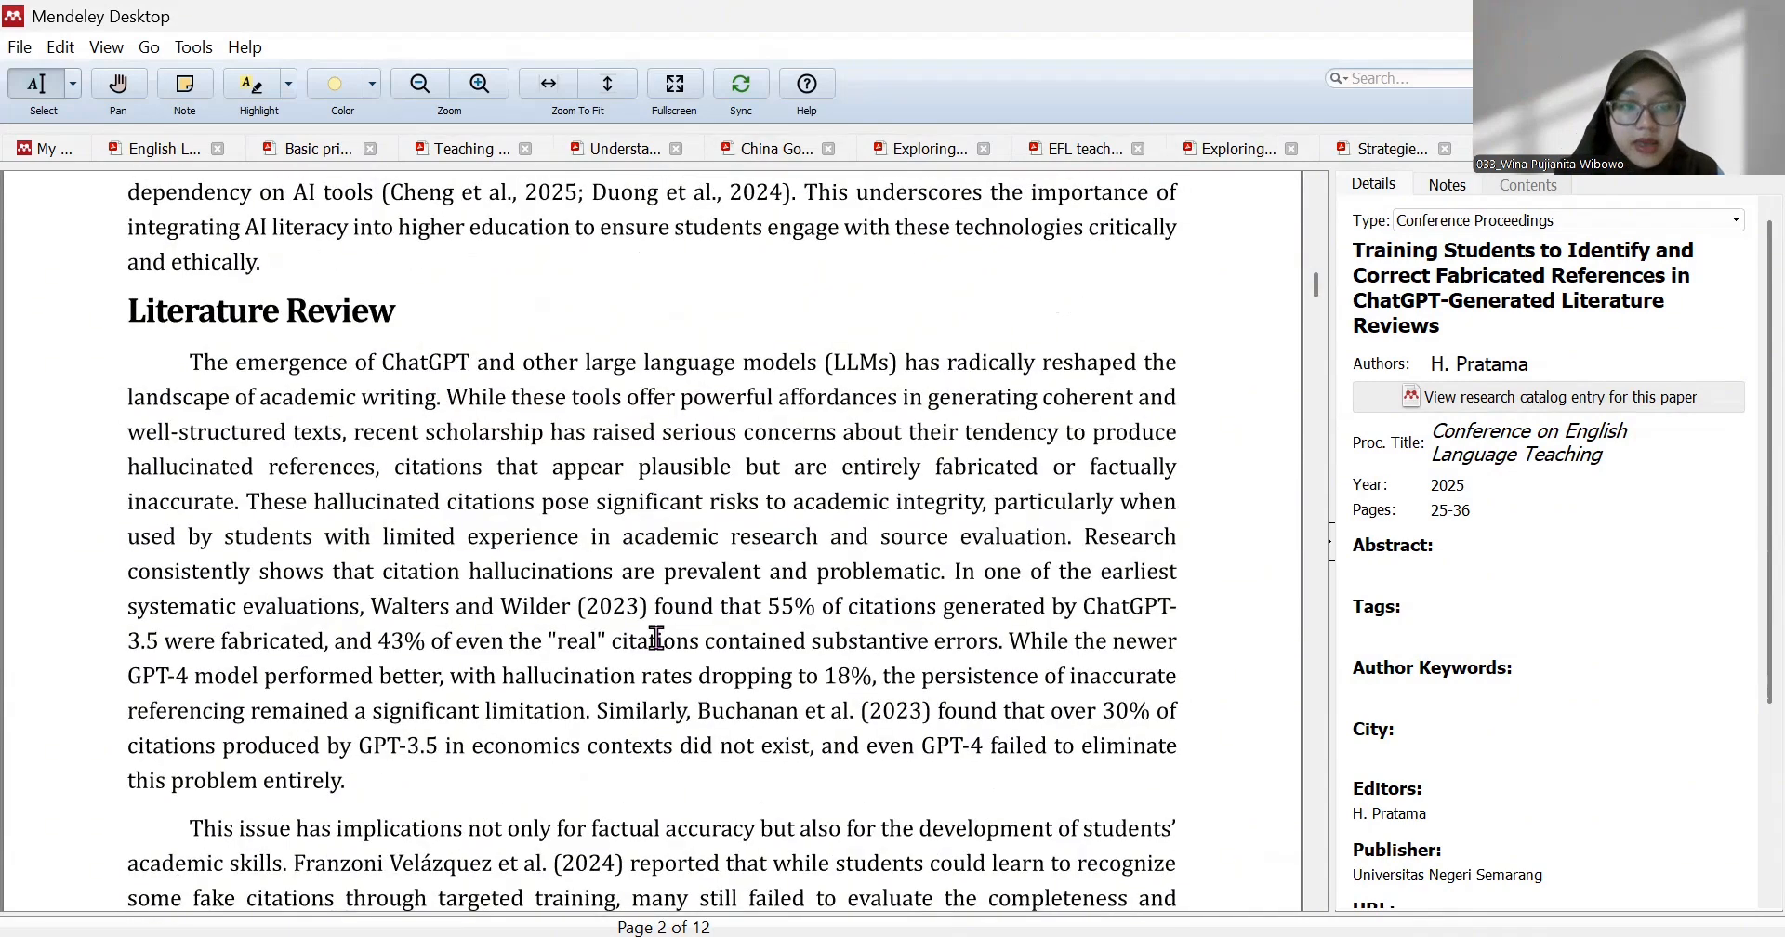
scroll(656, 638, down, 20)
scroll(657, 638, down, 20)
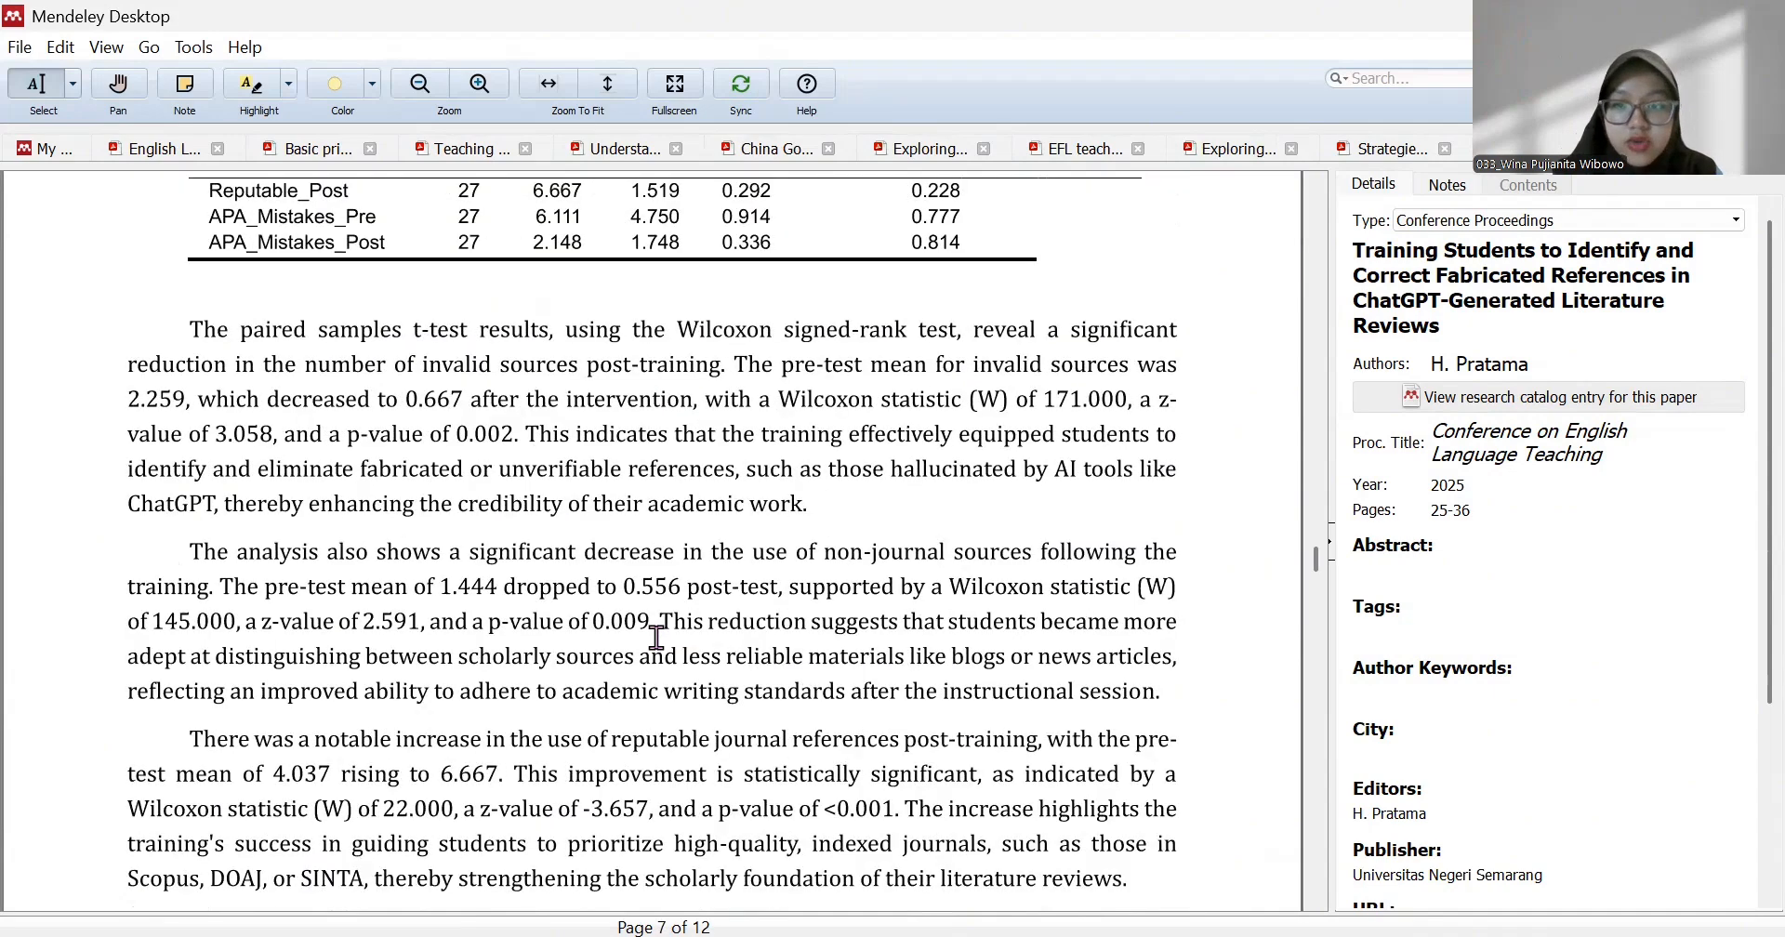
scroll(657, 638, down, 20)
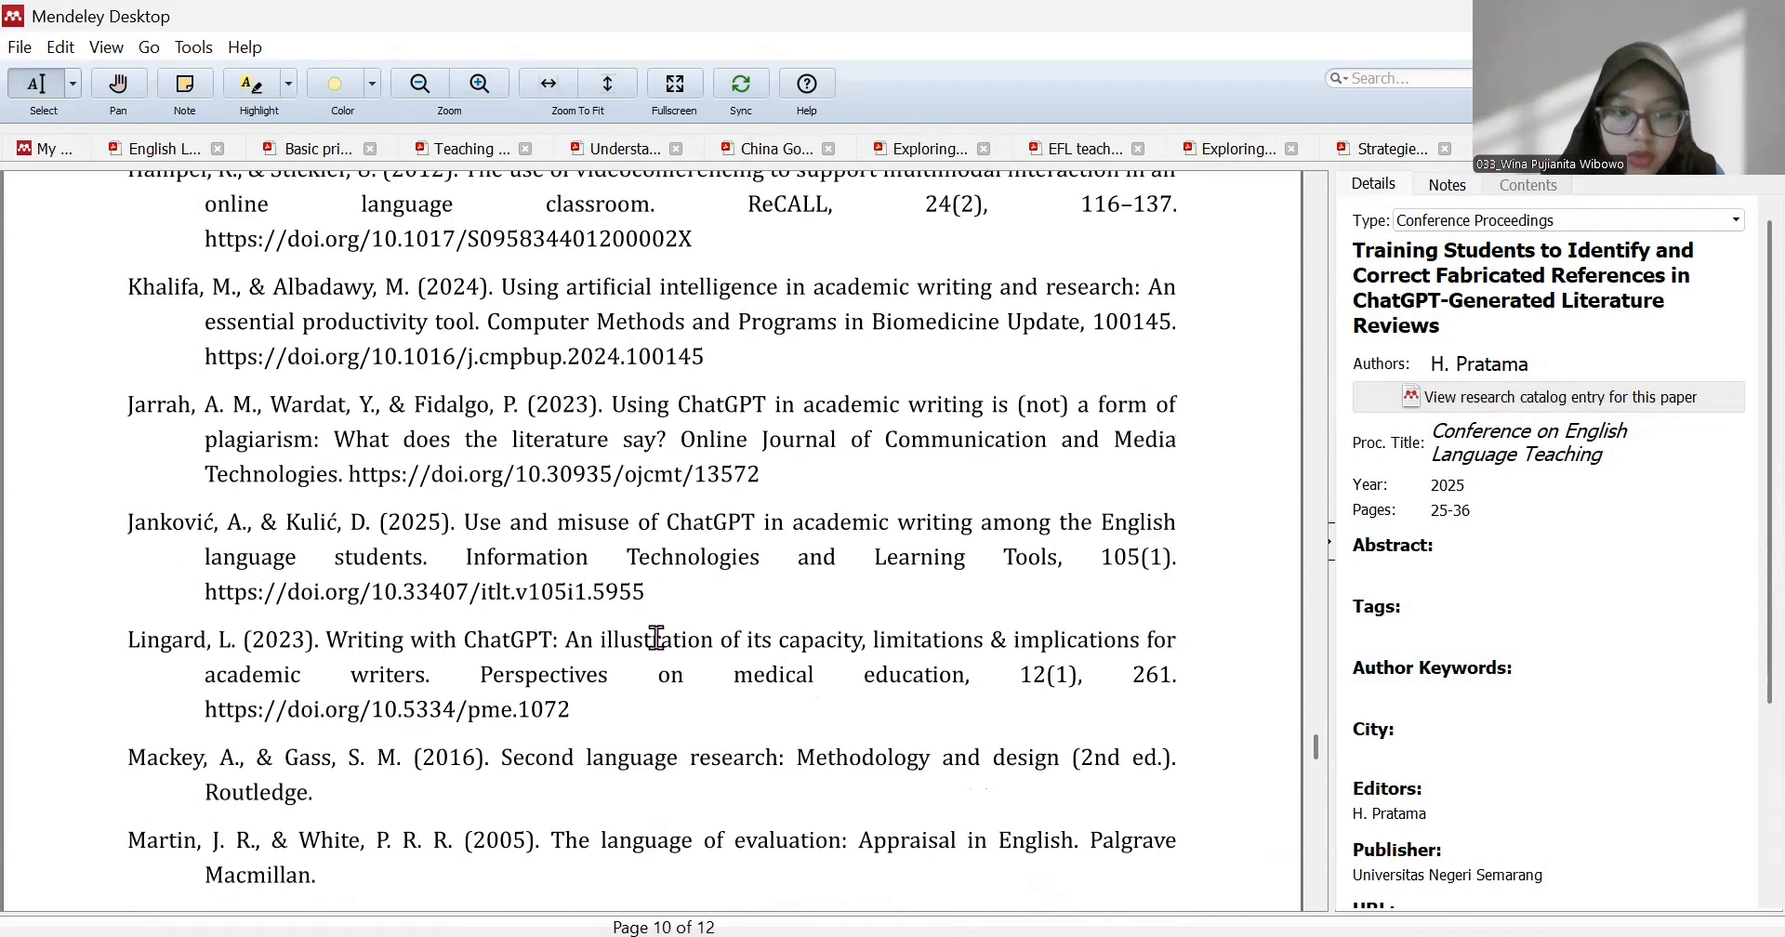
scroll(656, 637, up, 5)
scroll(657, 638, down, 20)
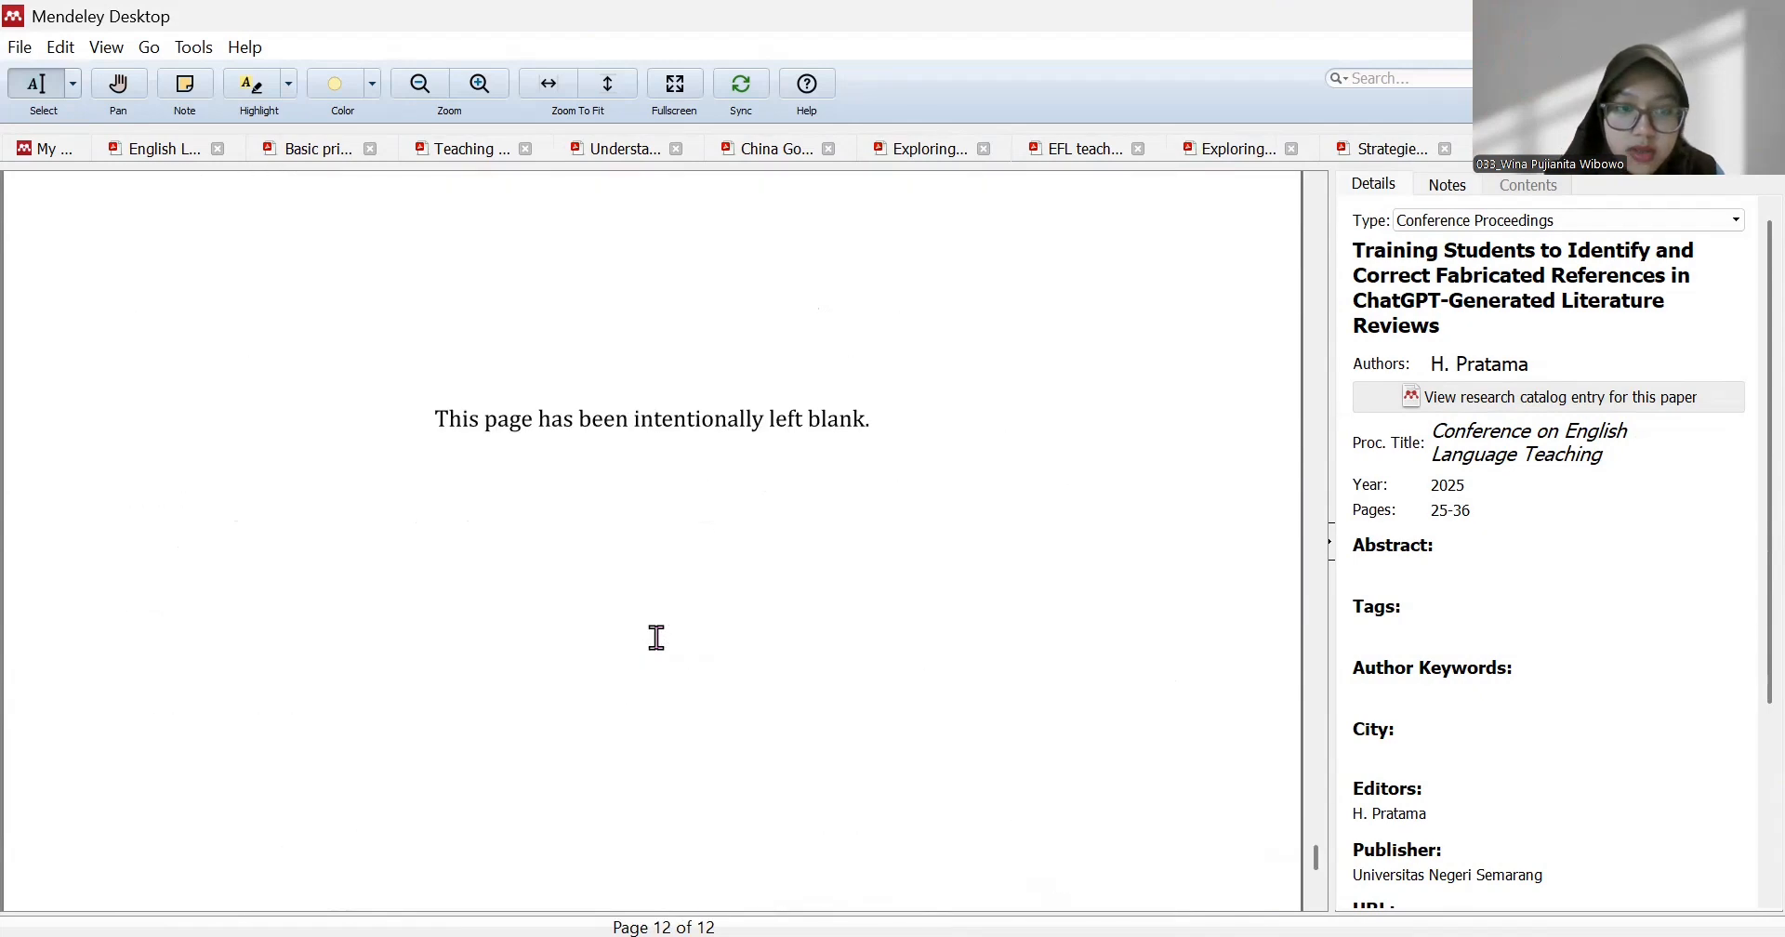
scroll(656, 638, down, 5)
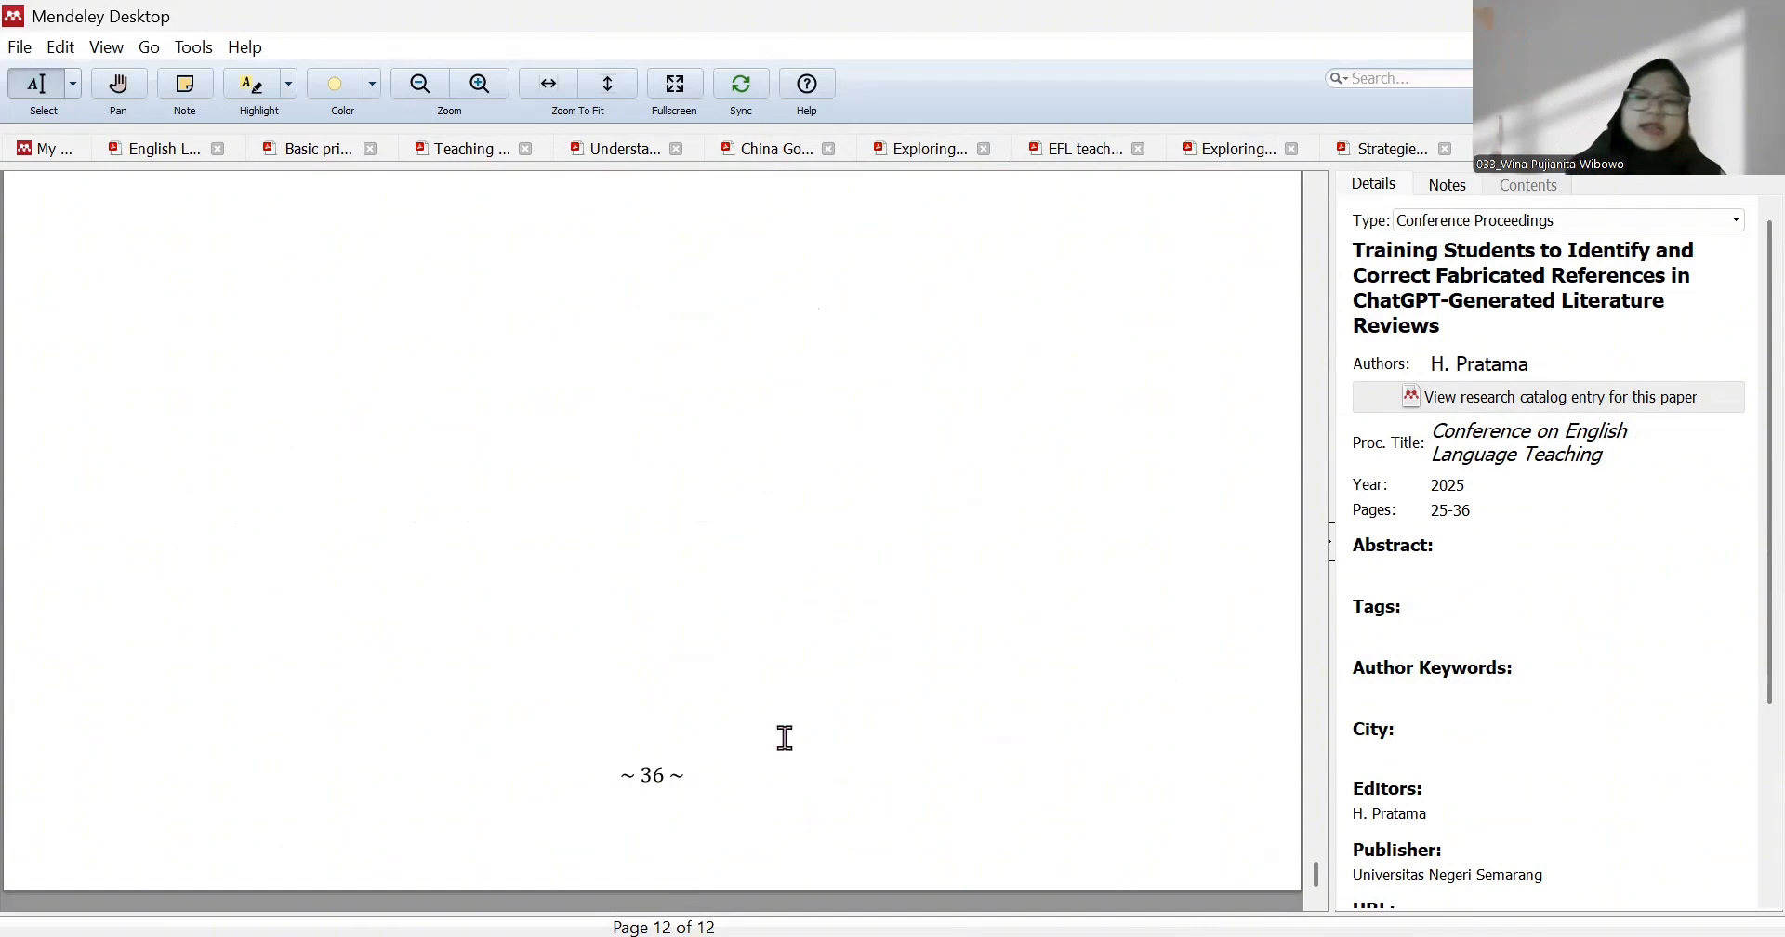
Check the proceedings paper's editors, publisher, URL and DOI fields, and return from its last page to the Methodology section
scroll(1498, 572, down, 3)
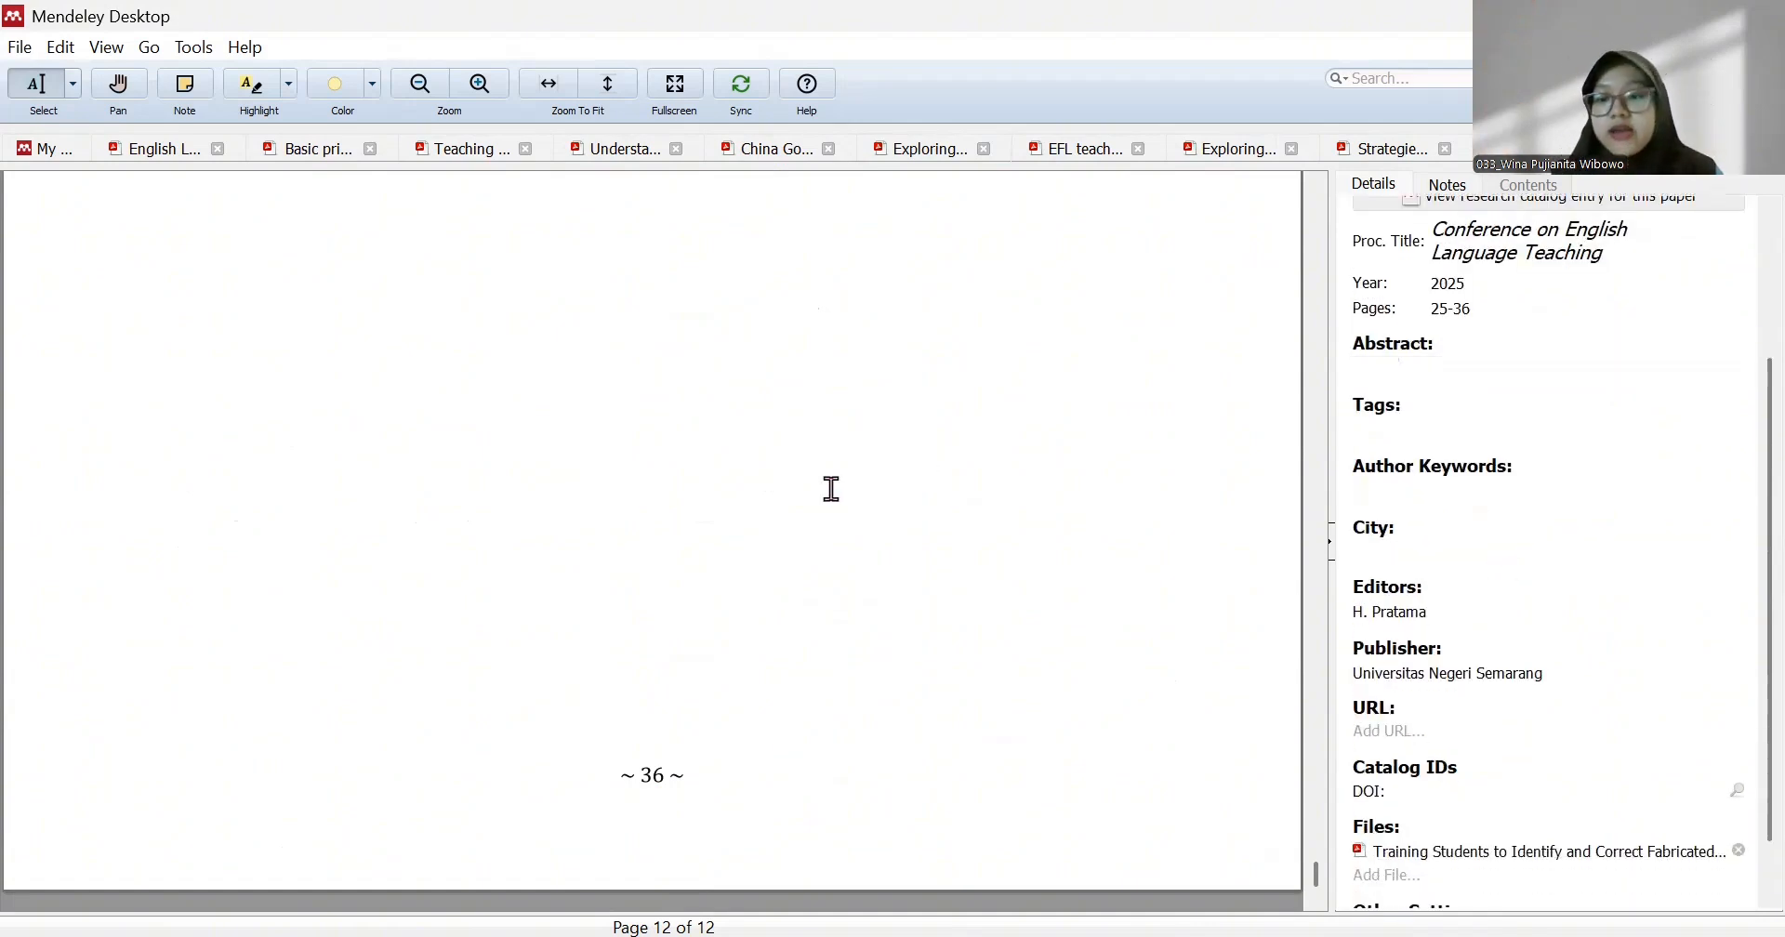
scroll(830, 487, up, 5)
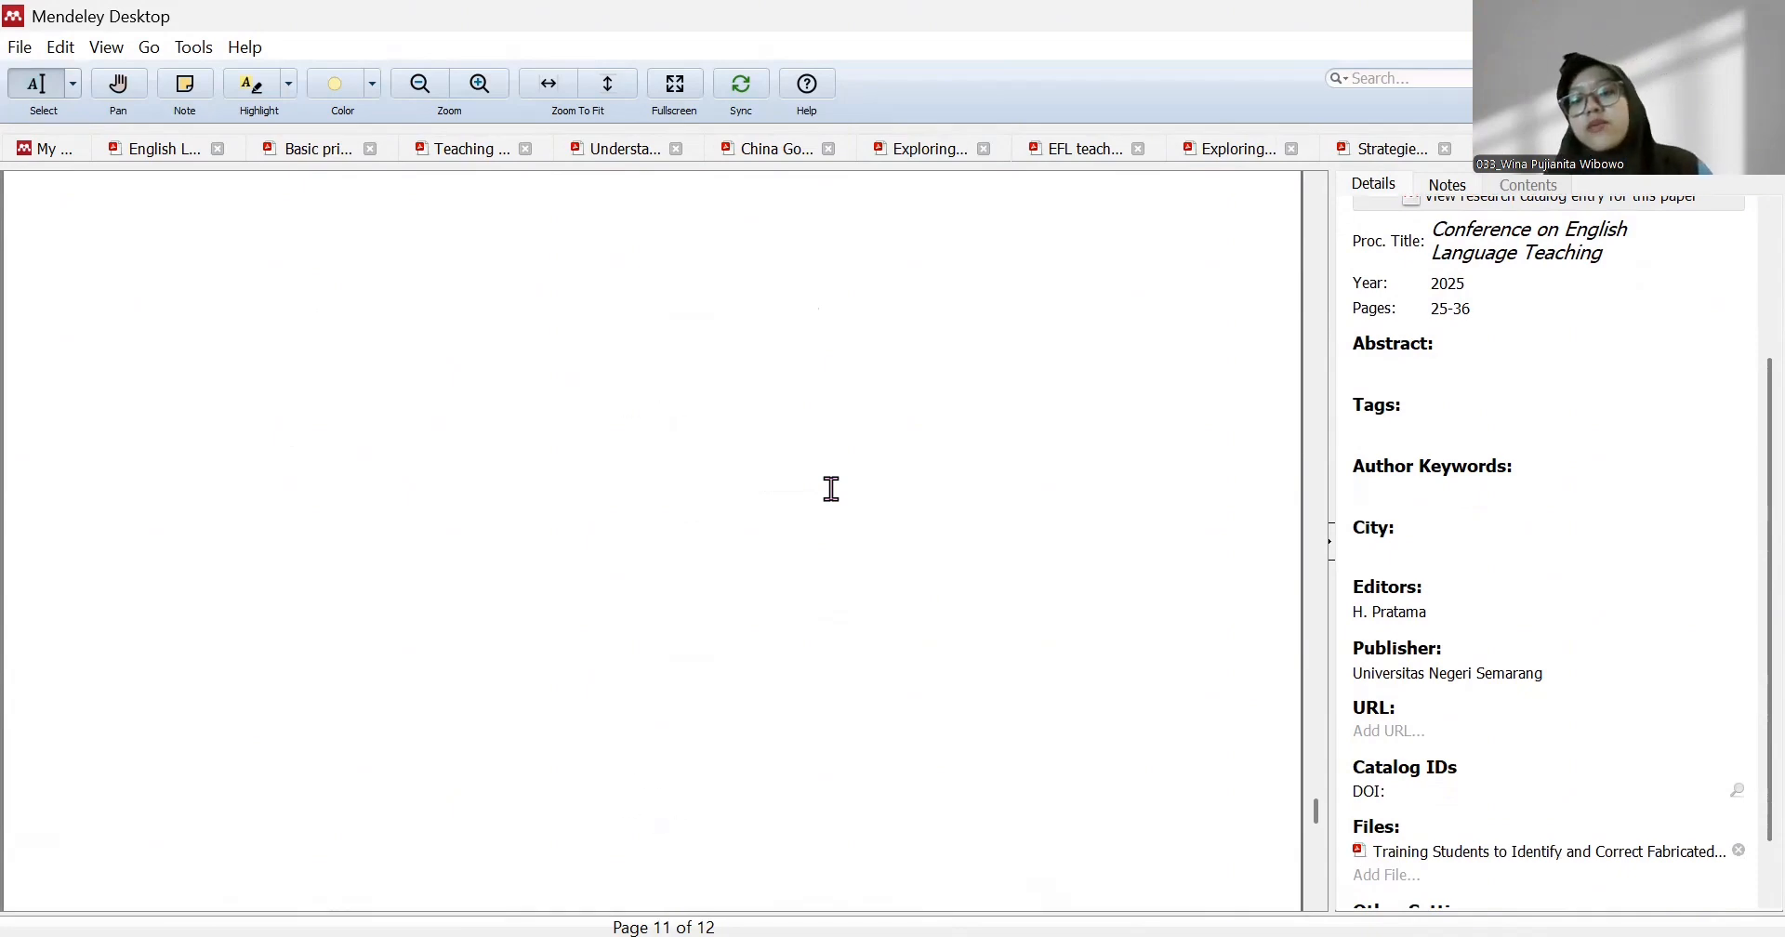
scroll(832, 488, up, 20)
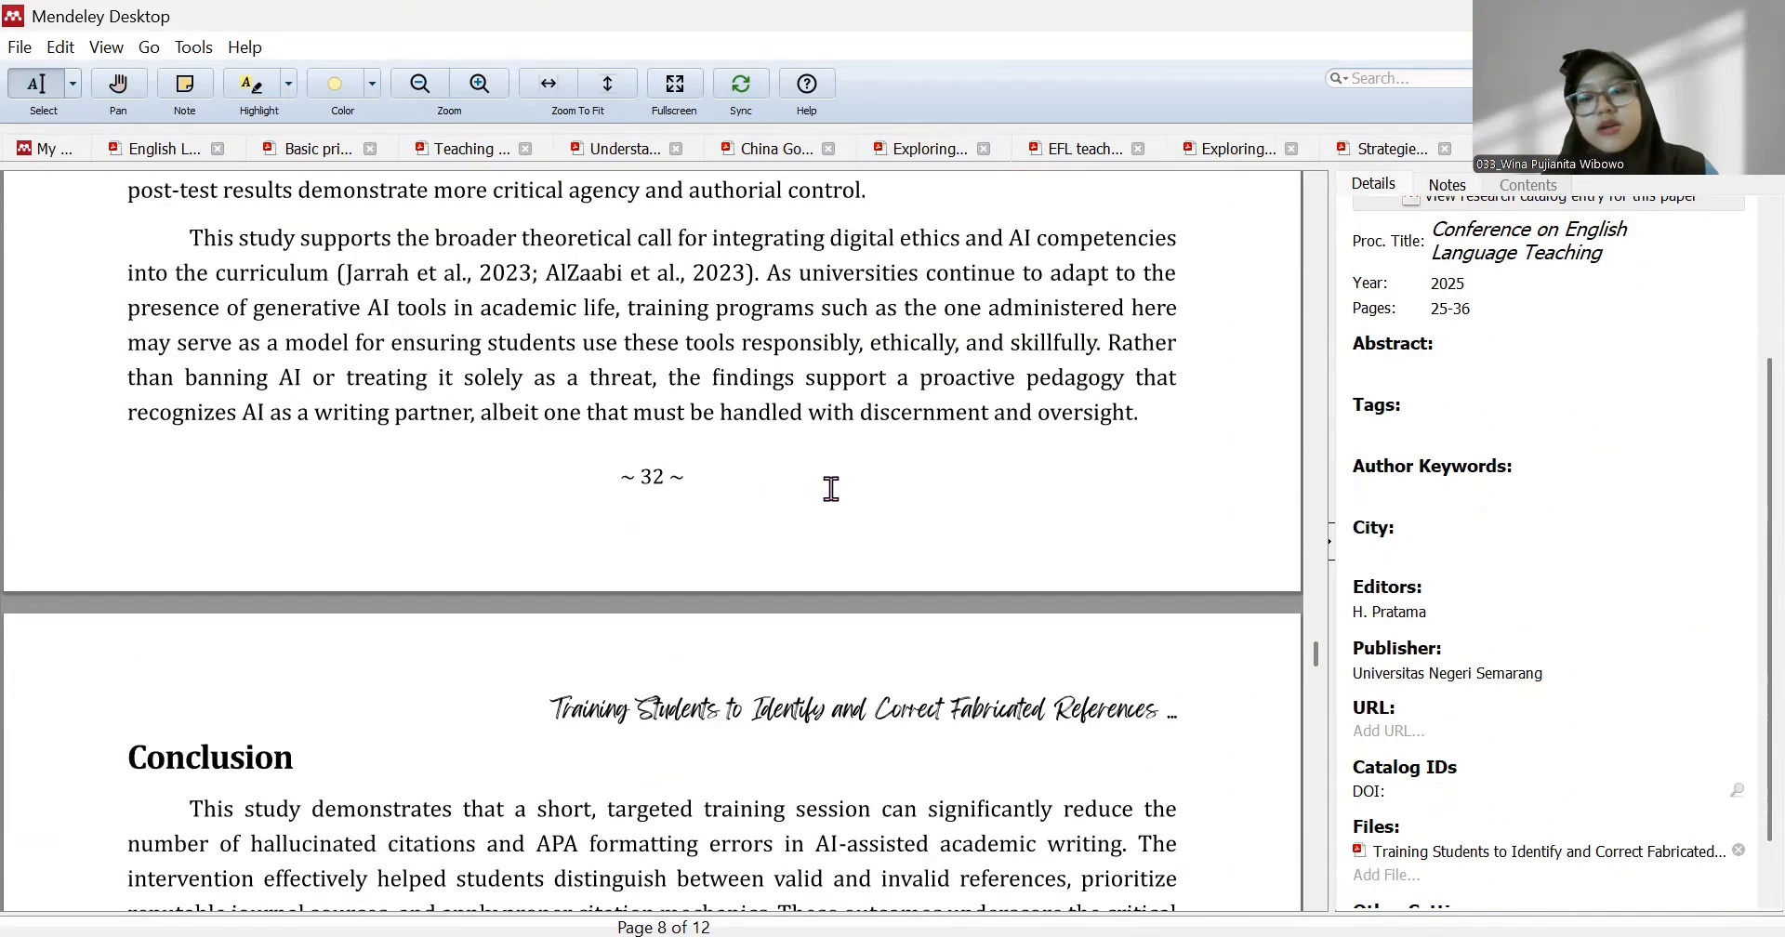
scroll(832, 488, up, 20)
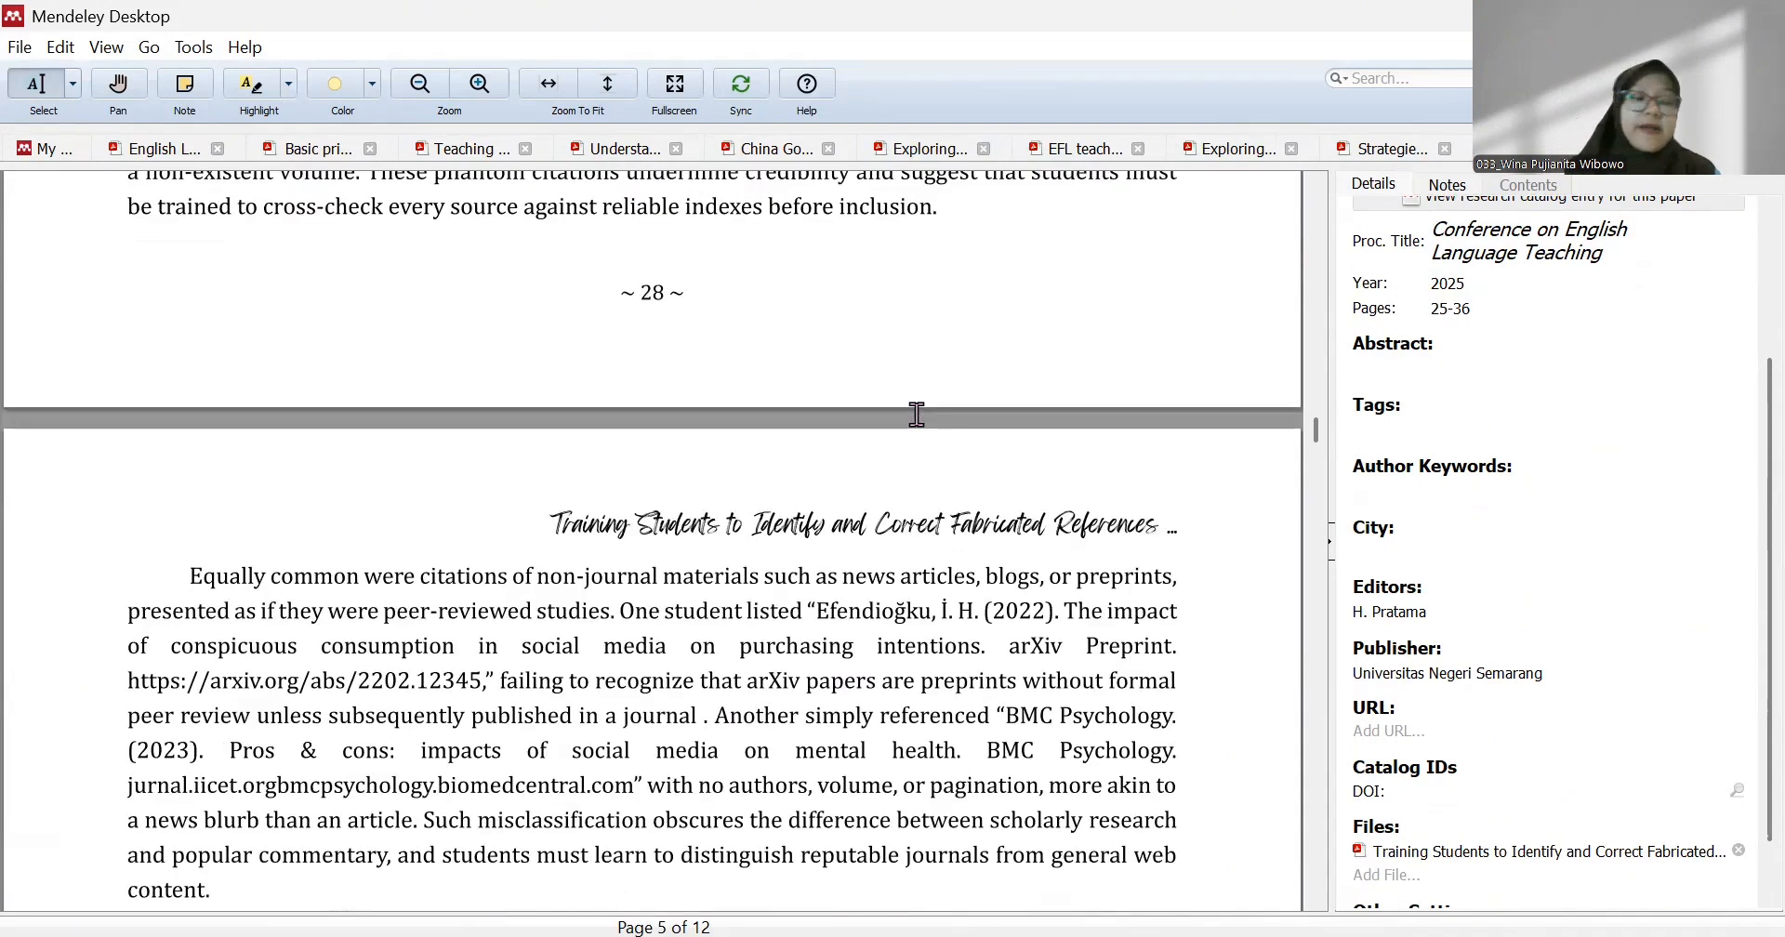
scroll(917, 415, up, 20)
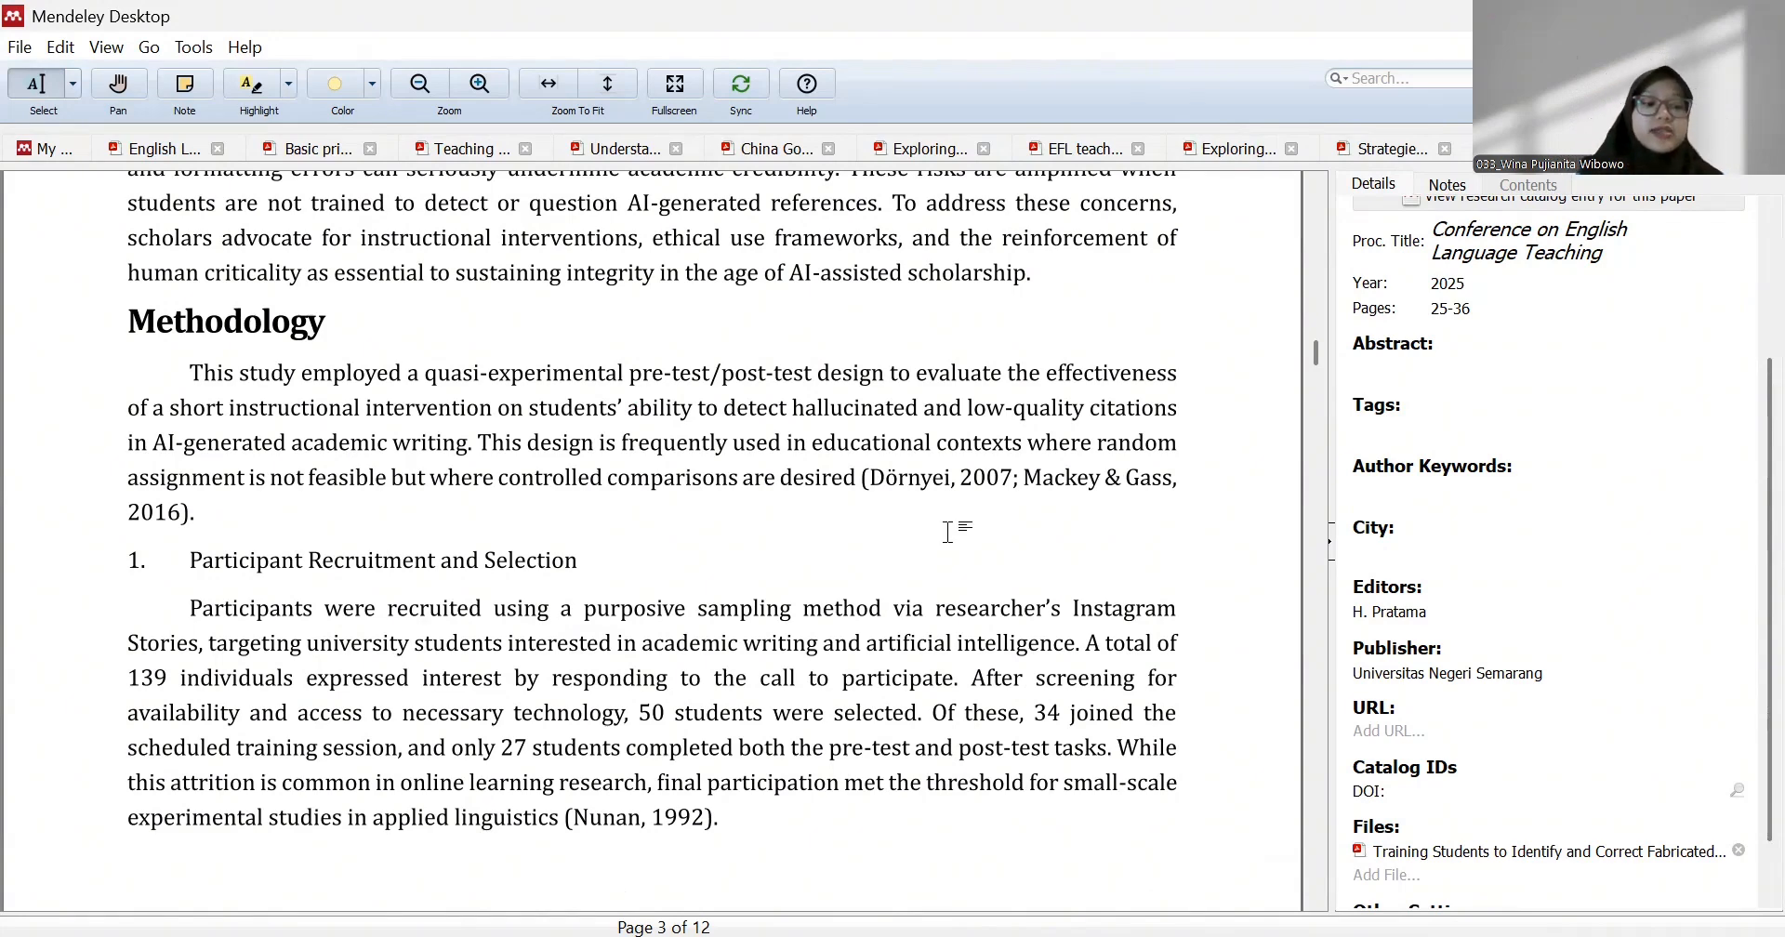
Switch to the Word document "LTI Video Mendeley" and enter eight numbered sentences on ChatGPT, academic writing and information literacy
key(alt+Tab)
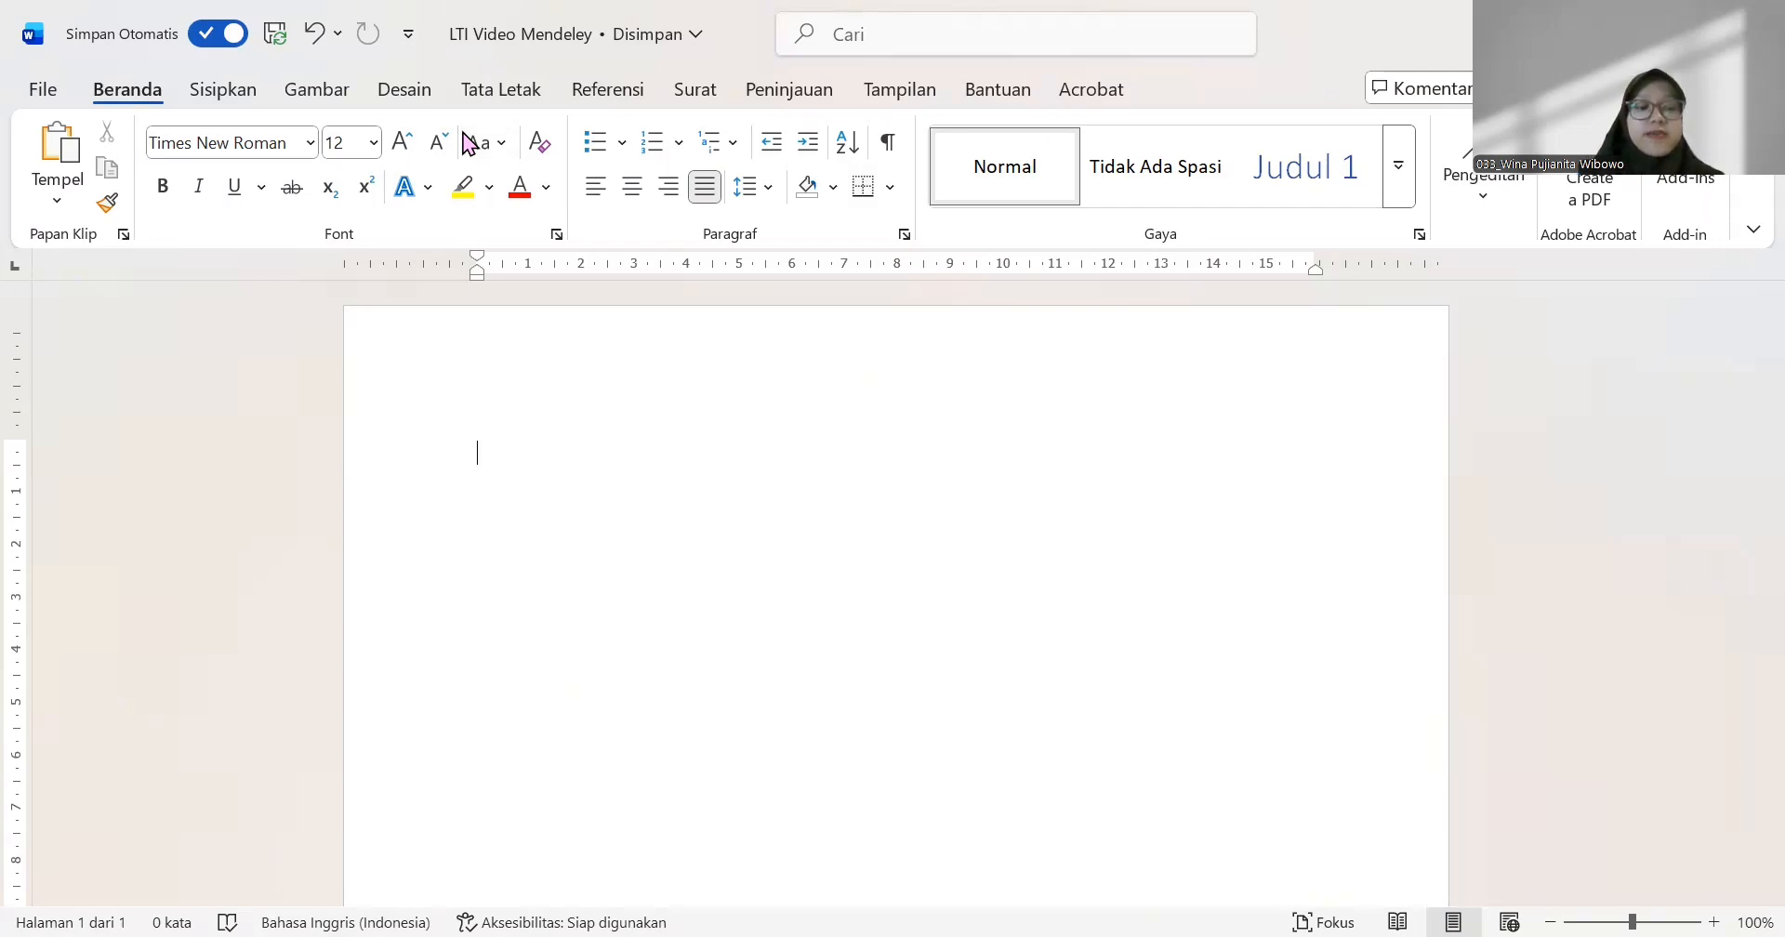
key(alt+Tab)
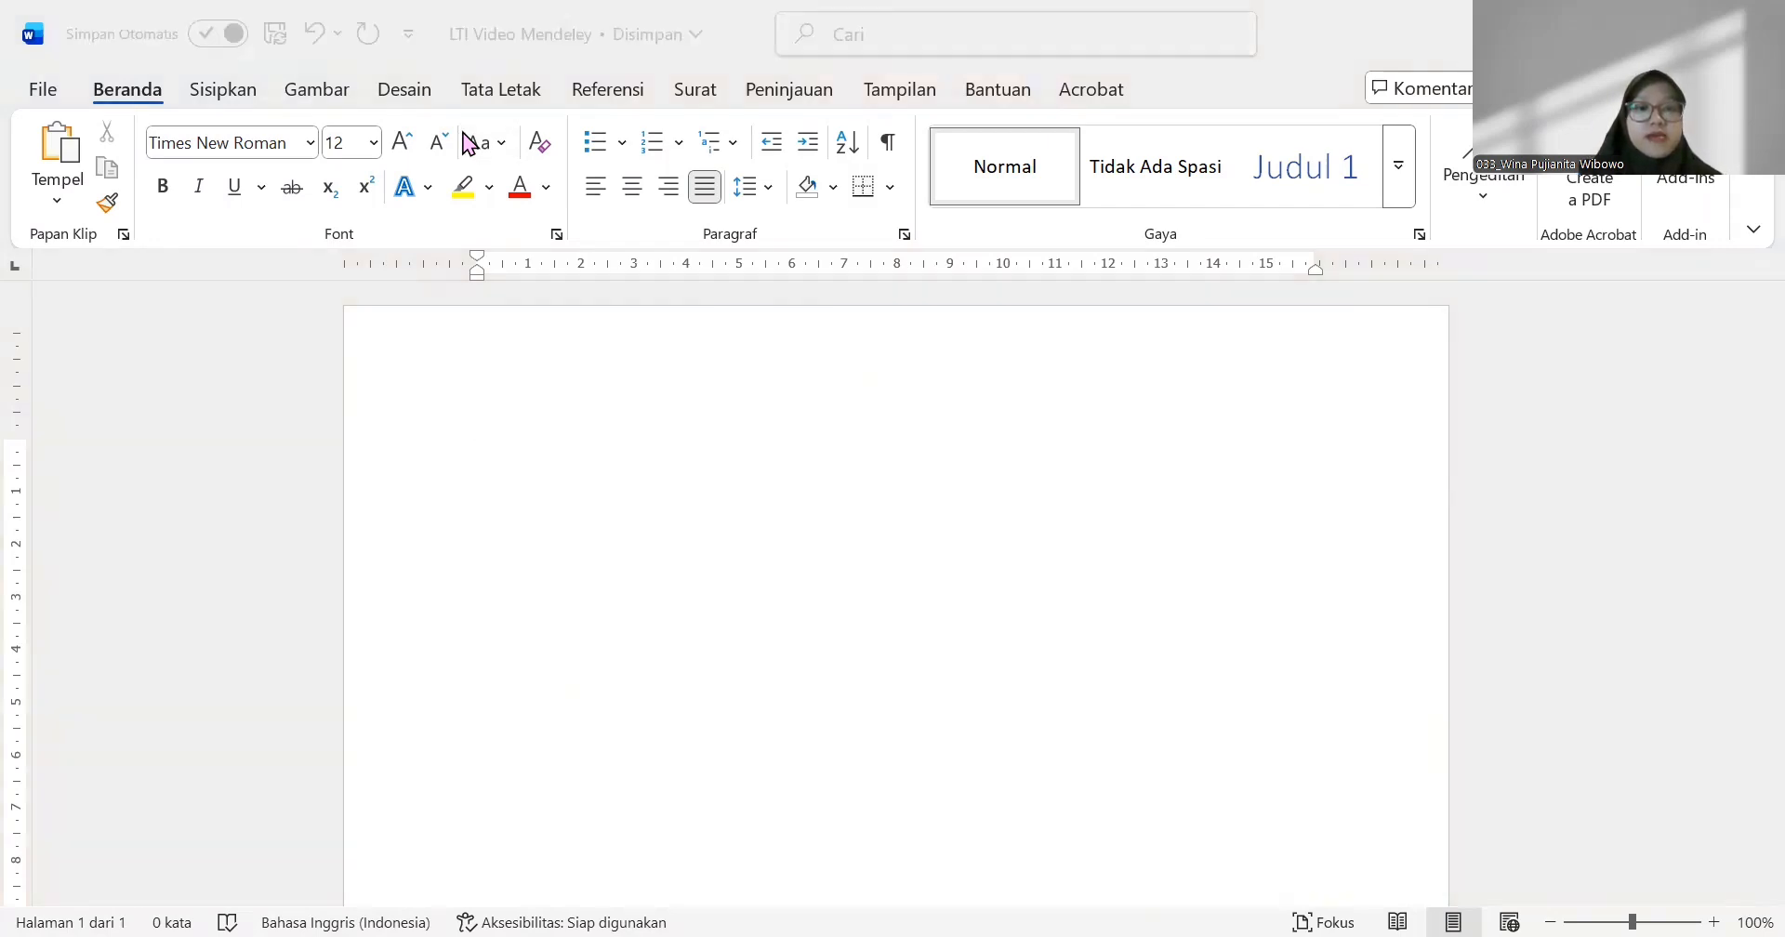
key(alt+Tab)
scroll(464, 135, down, 5)
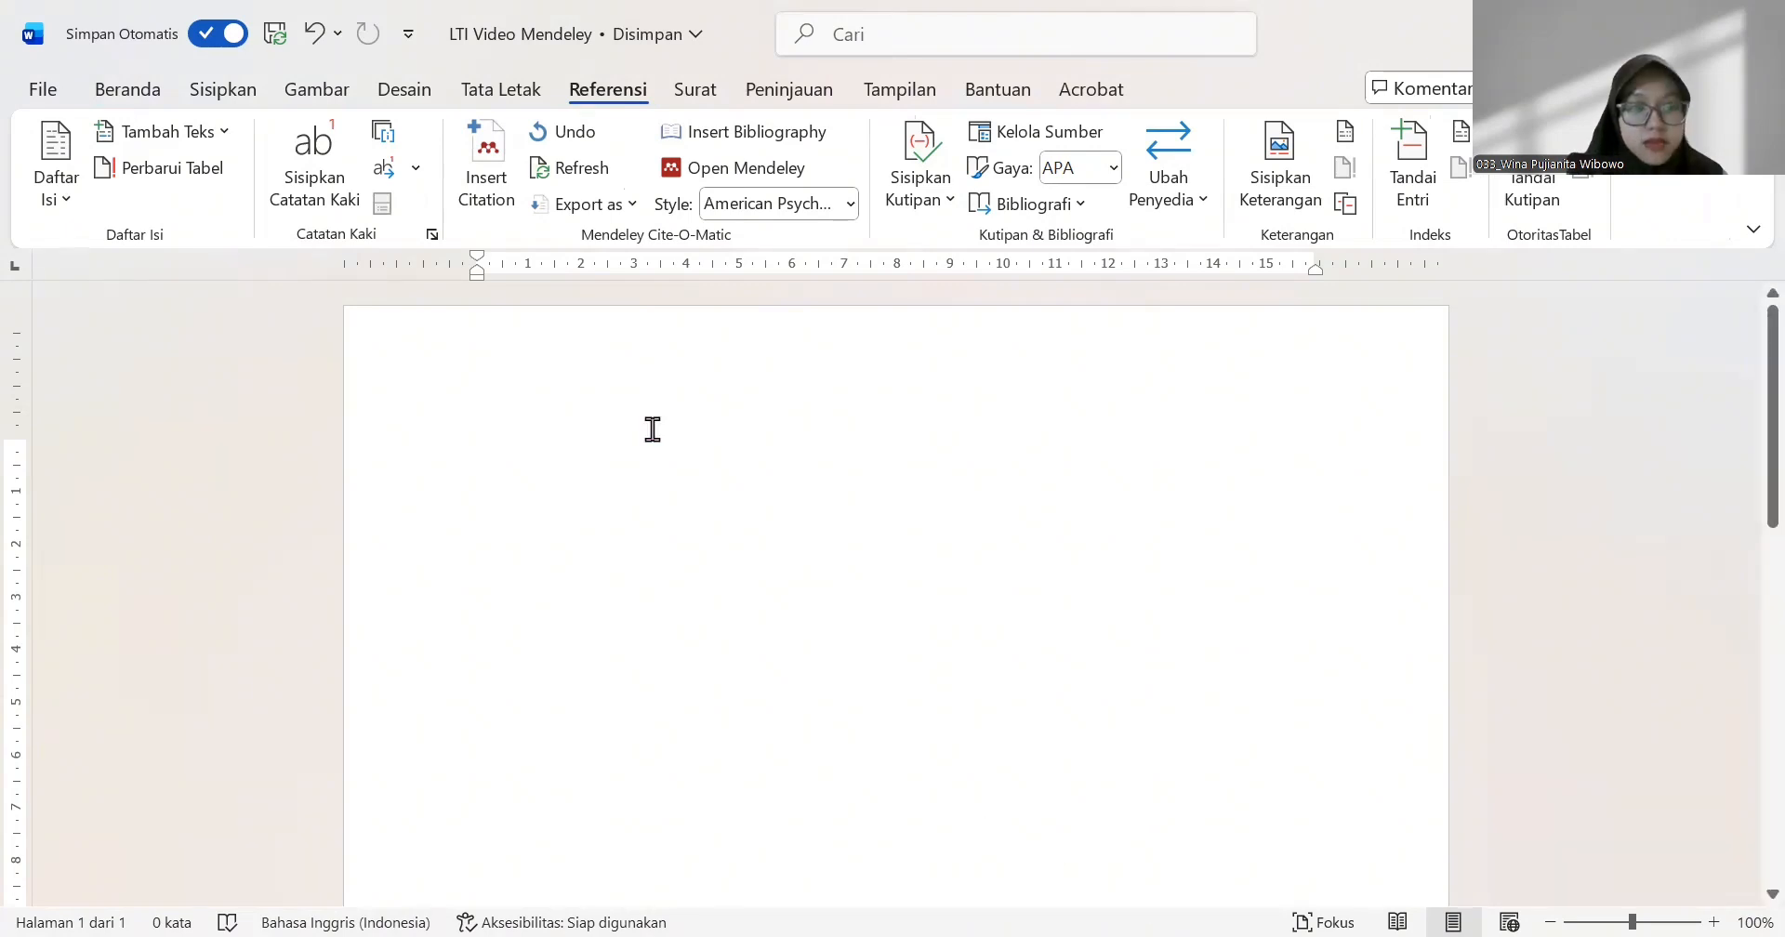
text(1. AI tools such as ChatGPT among university students has introduced new challenges to academic integrity 2. The integration of generative artificial intelligence (AI) tools such as ChatGPT into academic writing has seen rapid growth among university students. 3. To address this, some educational initiatives have introduced training programs focused on equipping students to critically evaluate AI-generated content. 4. The emergence of ChatGPT and other large language models (LLMs) has radically reshaped the landscape of academic writing. 5. The proliferation of fabricated citations is especially concerning in higher education contexts where critical thinking and evidence-based reasoning are central learning objectives. 6. ChatGPT can be ethically integrated into academic writing if it is acknowledged appropriately, and if its output is verified rigorously by human authors to prevent inadvertent plagiarism. 7. Information literacy includes three aspects: information awareness, information knowledge, and information ability. 8. Information literacy includes three aspects: information awareness, information knowledge, and information ability)
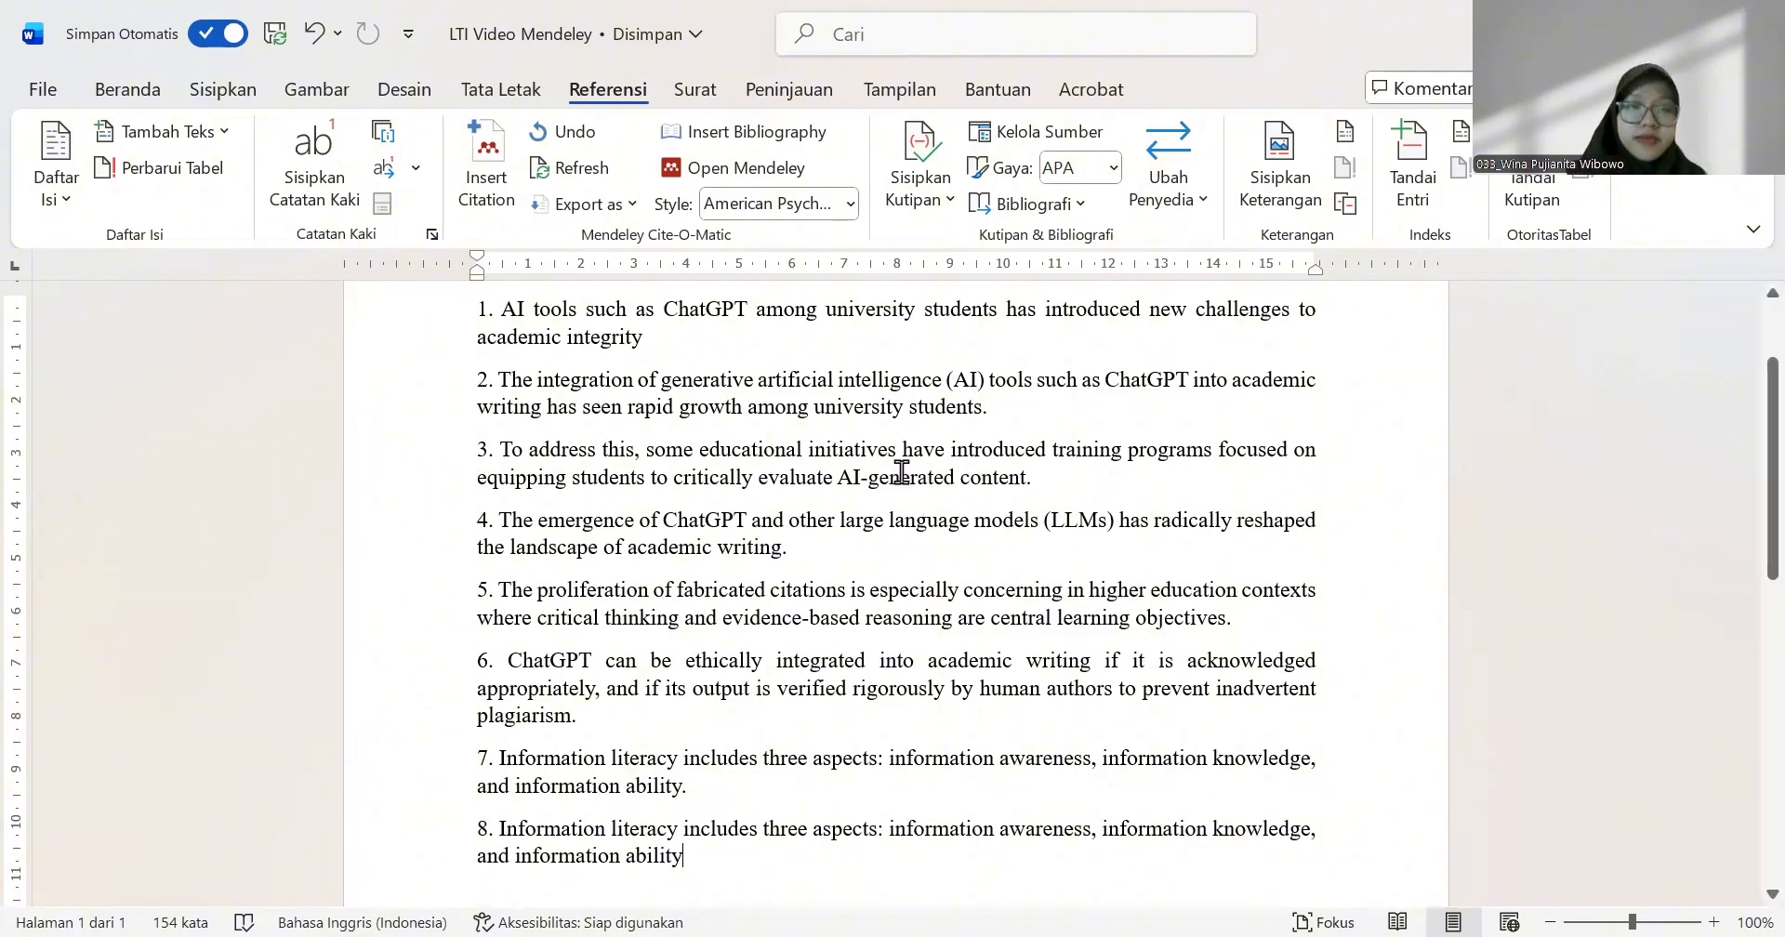
Insert Mendeley citations of the 2024 "Bridging technology and pedagogy" article after sentence 1 and the 2024 "Strategies of Improving Information Literacy" article after sentence 2
scroll(909, 467, up, 2)
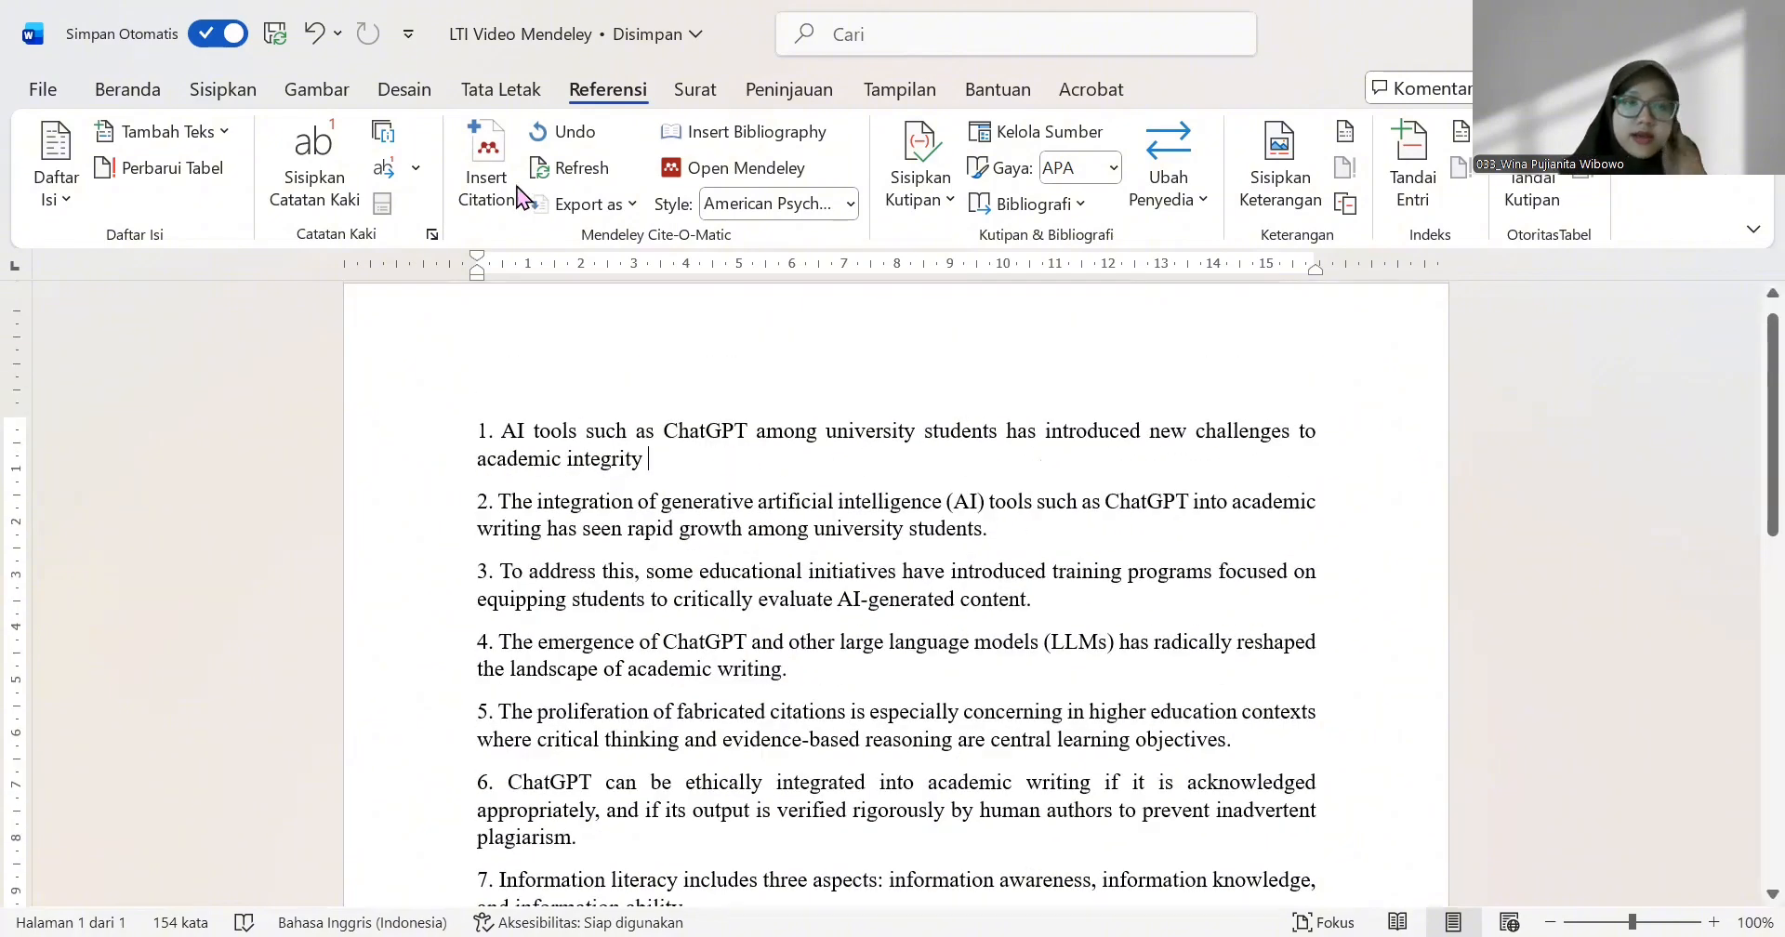
click(497, 153)
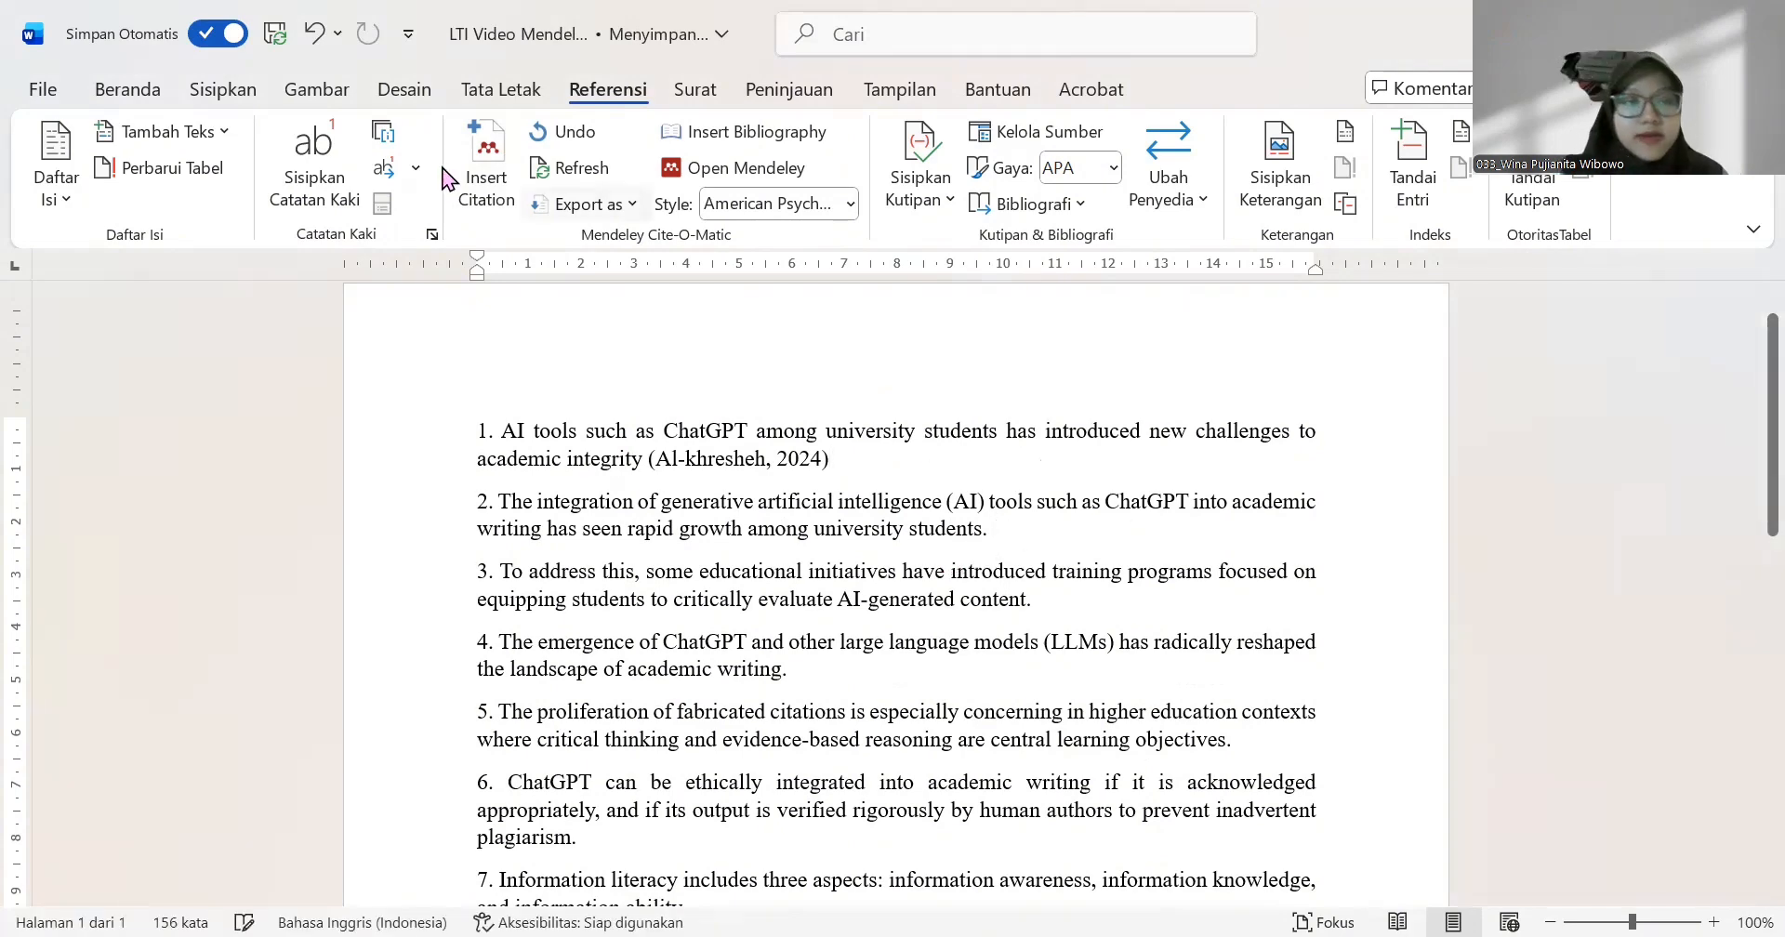
click(500, 175)
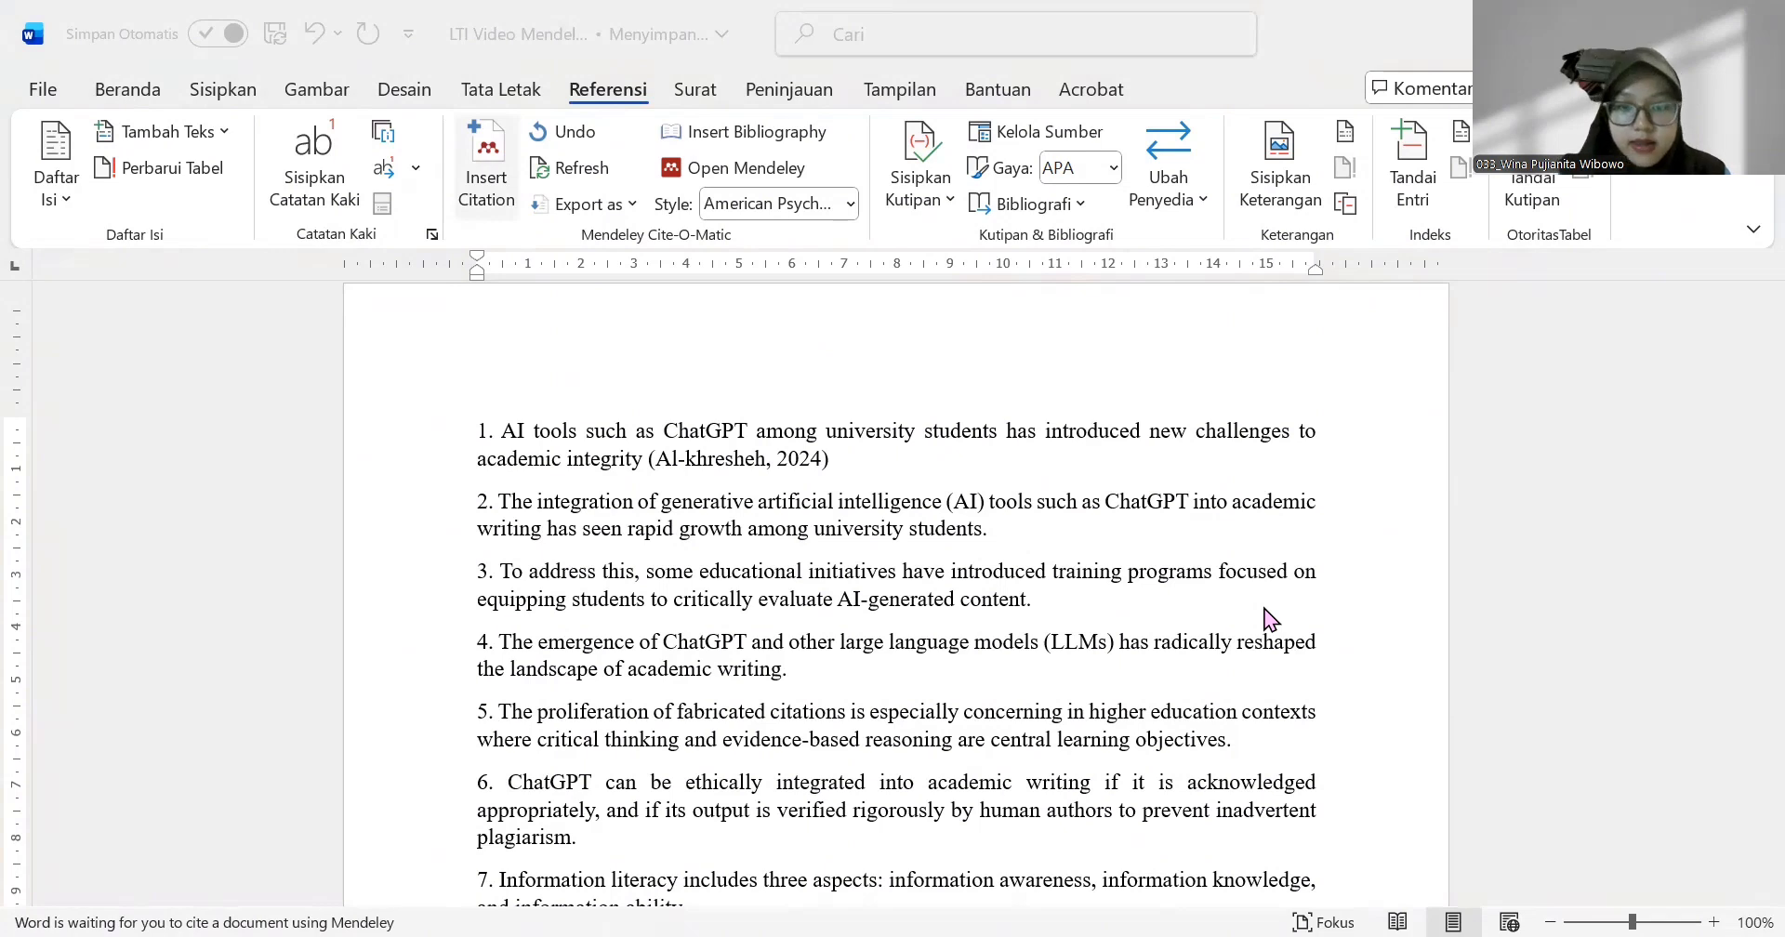
click(1096, 601)
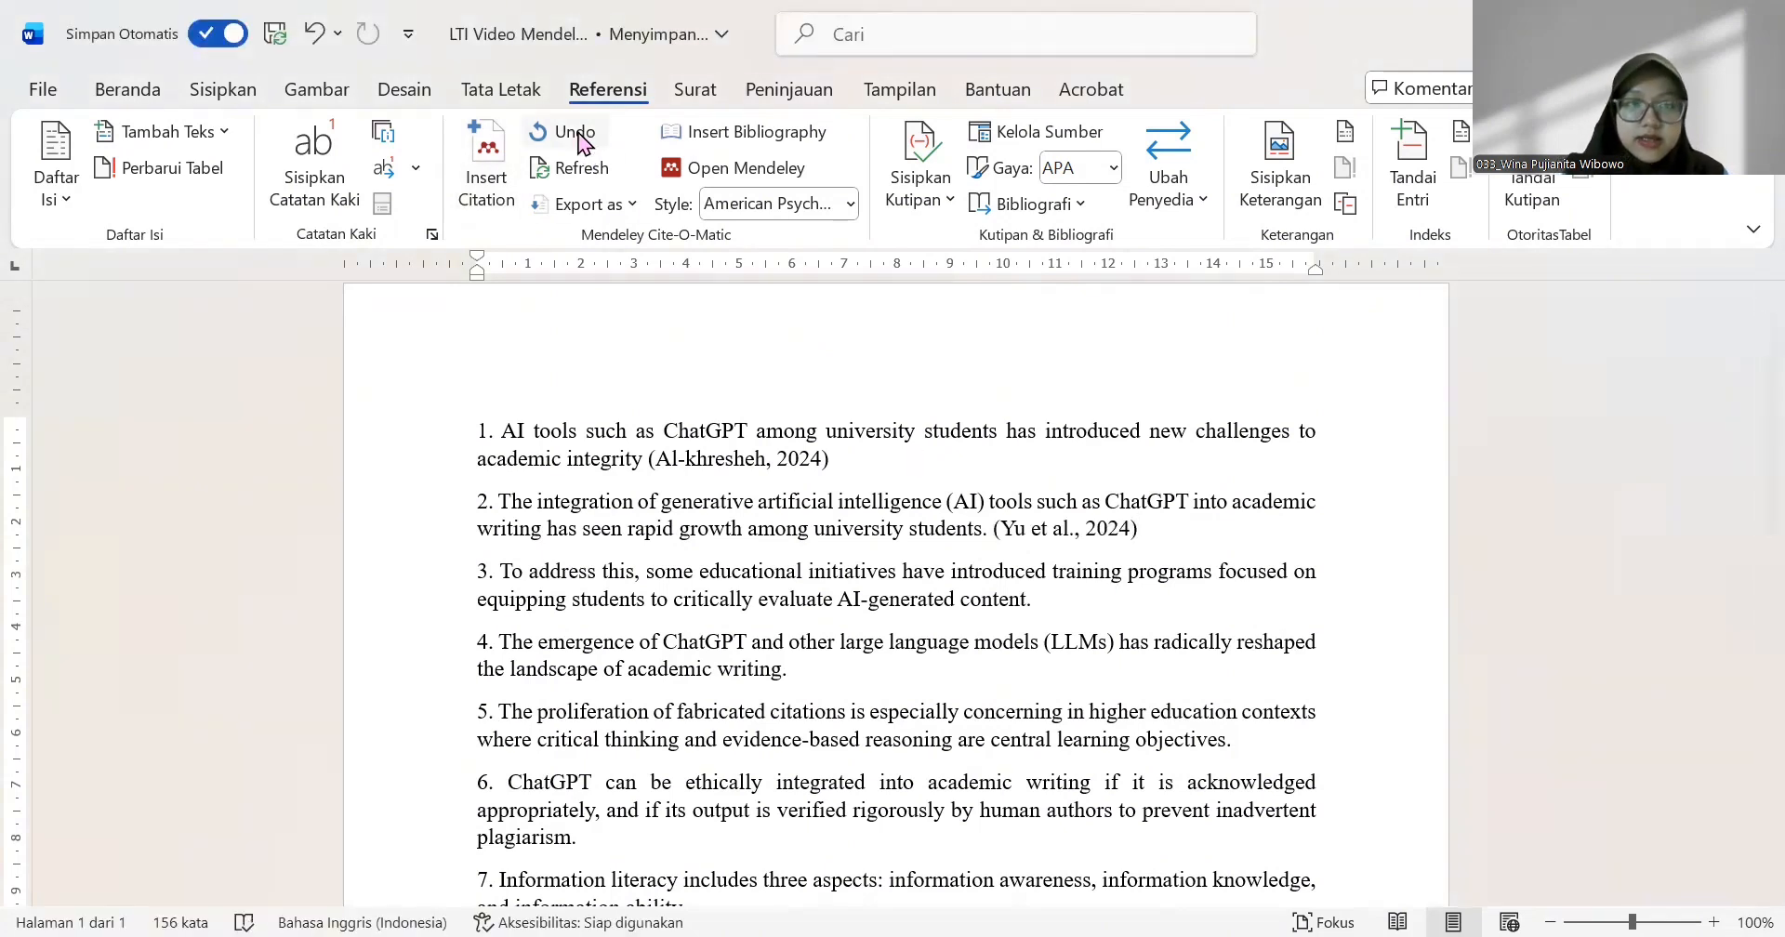
Insert Mendeley citations after sentences 3, 4 and 5: the 2024 AI-IDLE, 2025 GenAI literacy scale and 2024 "Exploring ChatGPT literacy in language education" articles
click(476, 151)
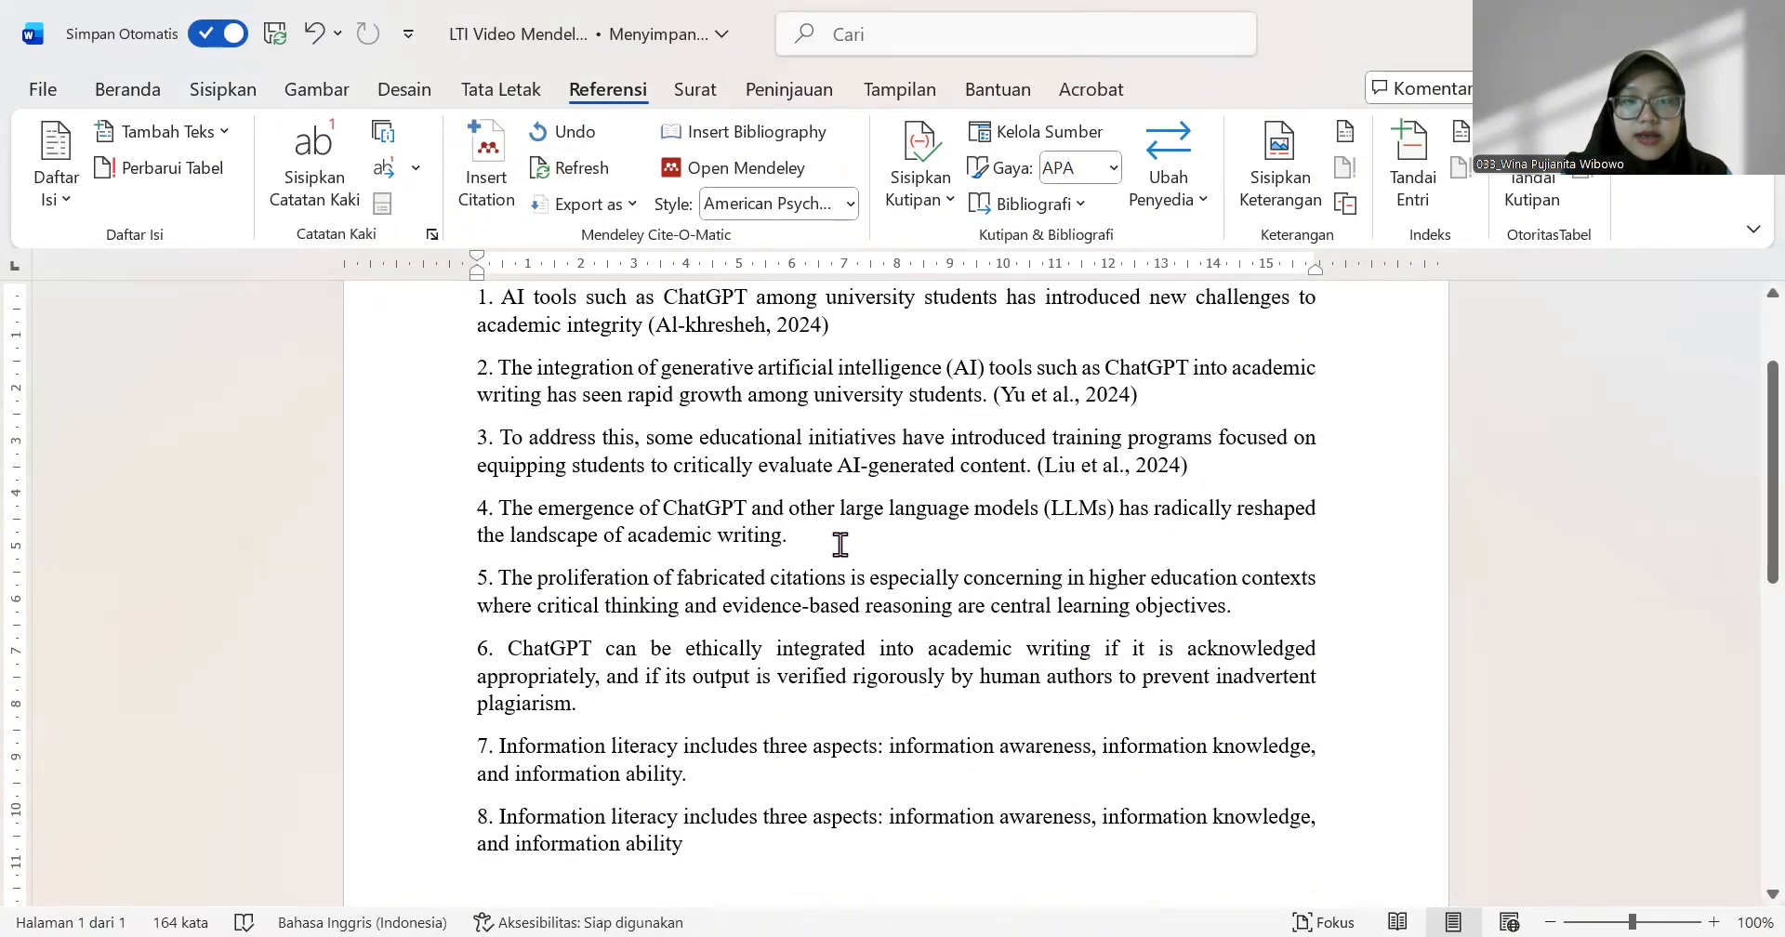
click(487, 172)
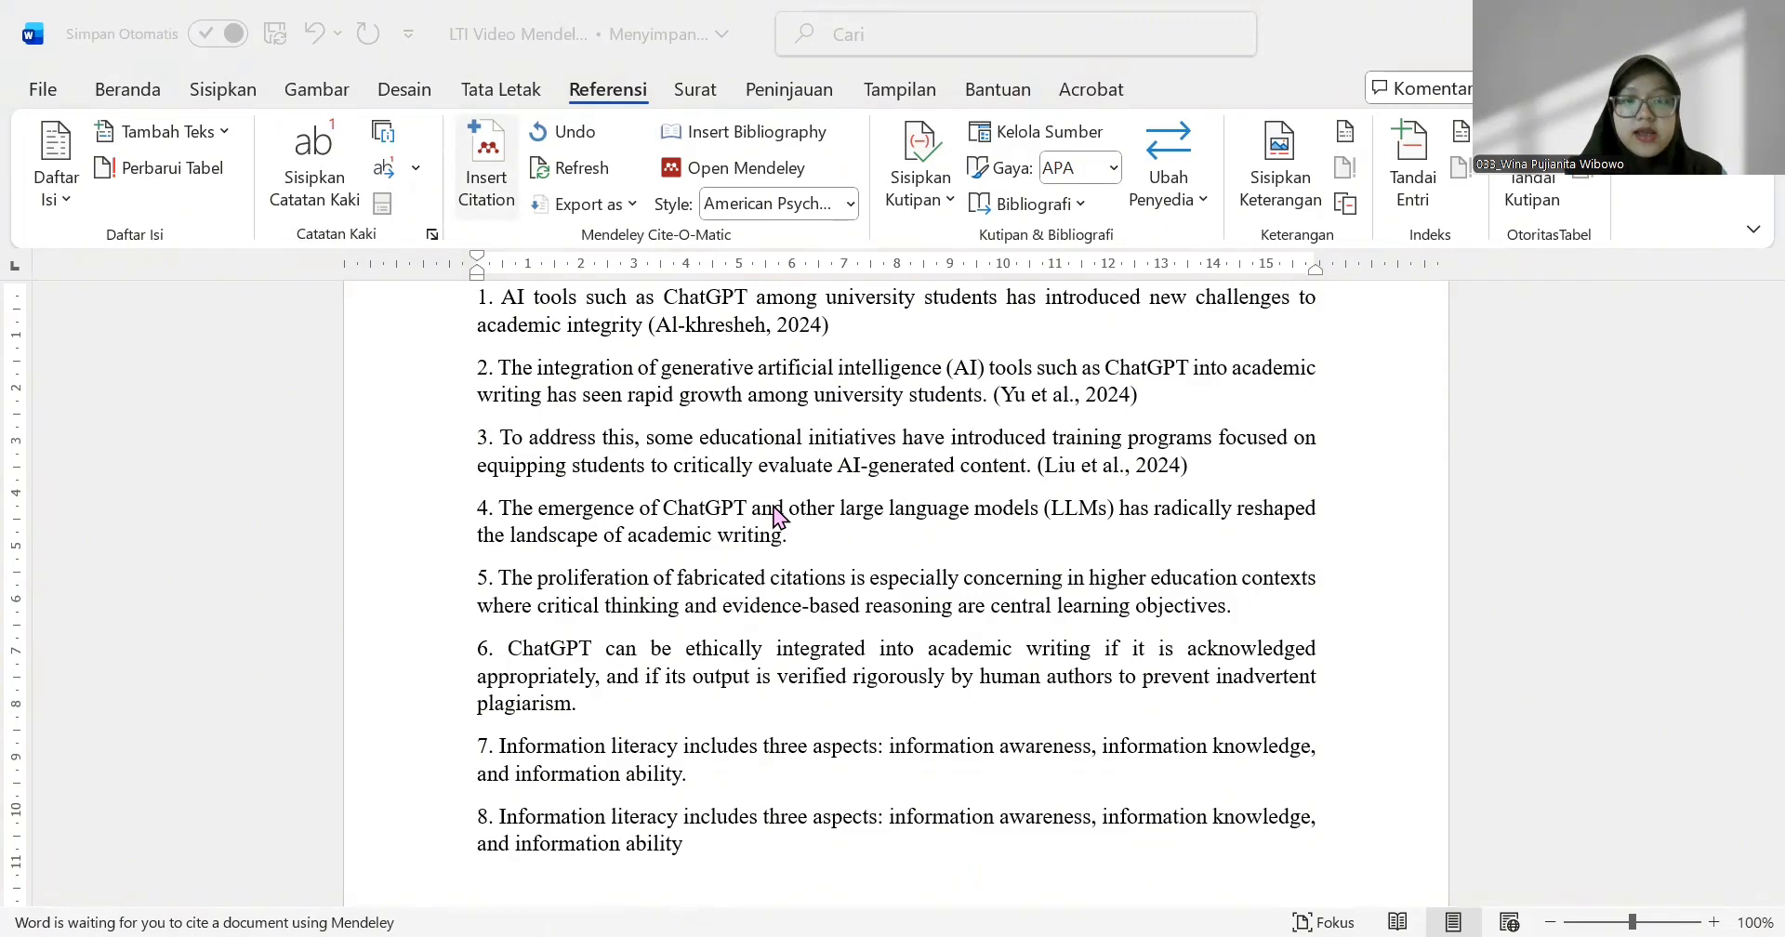
click(1292, 602)
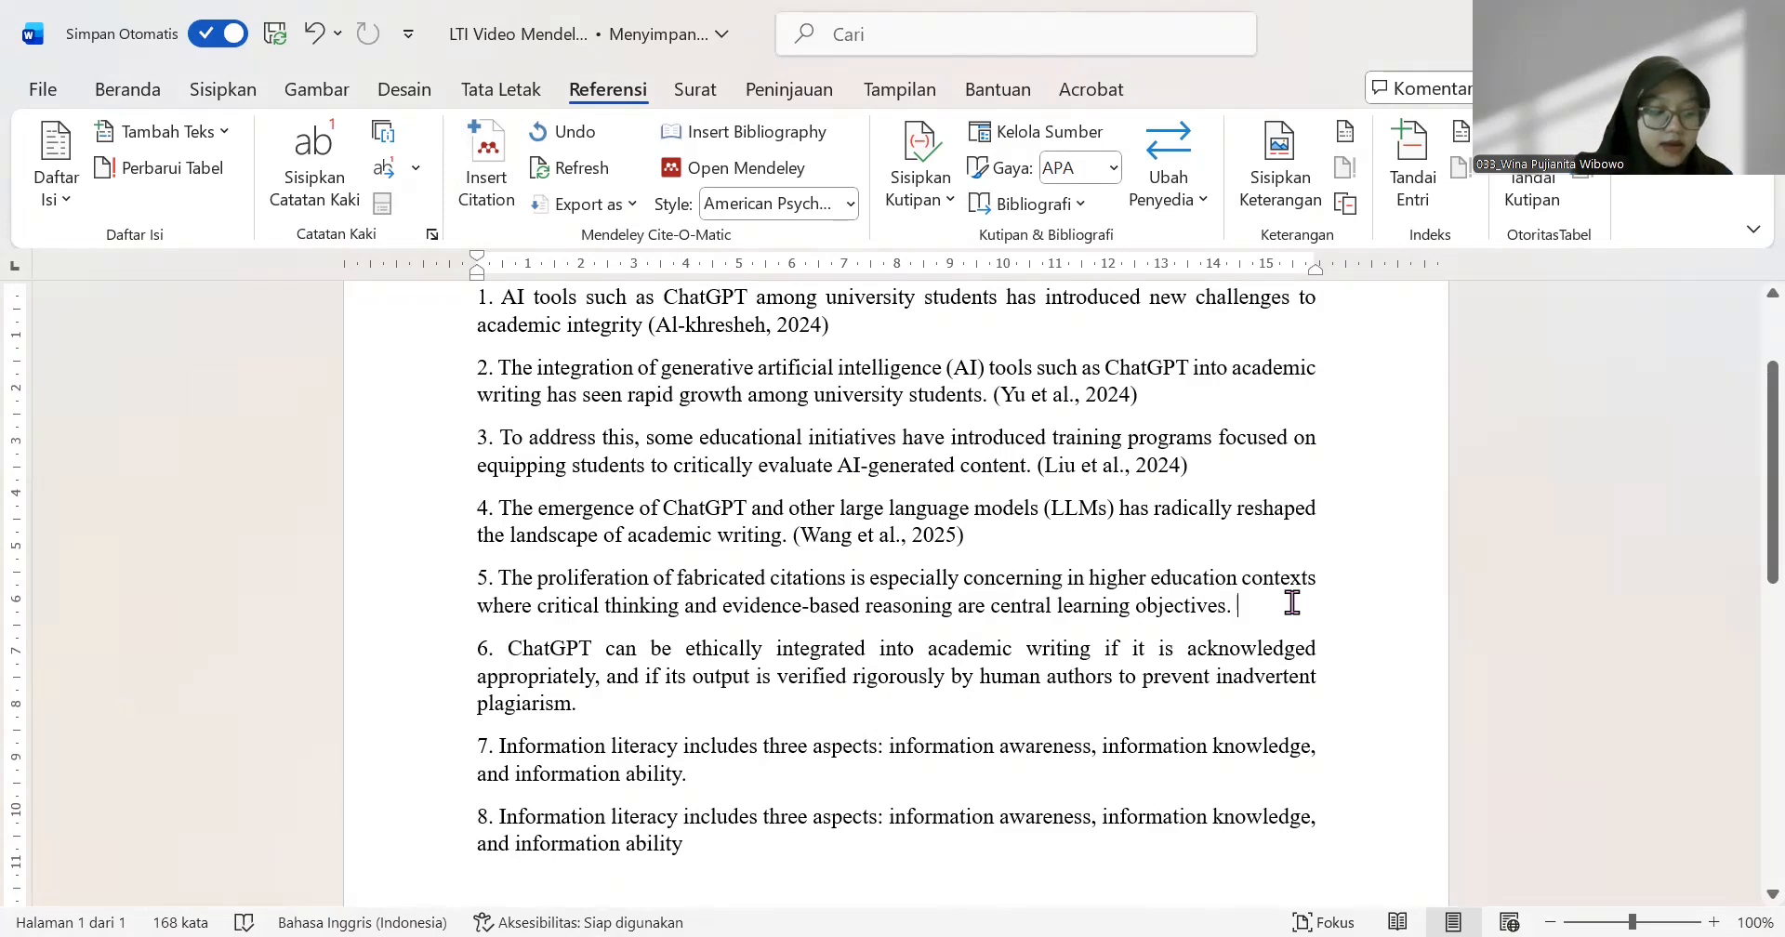
click(506, 181)
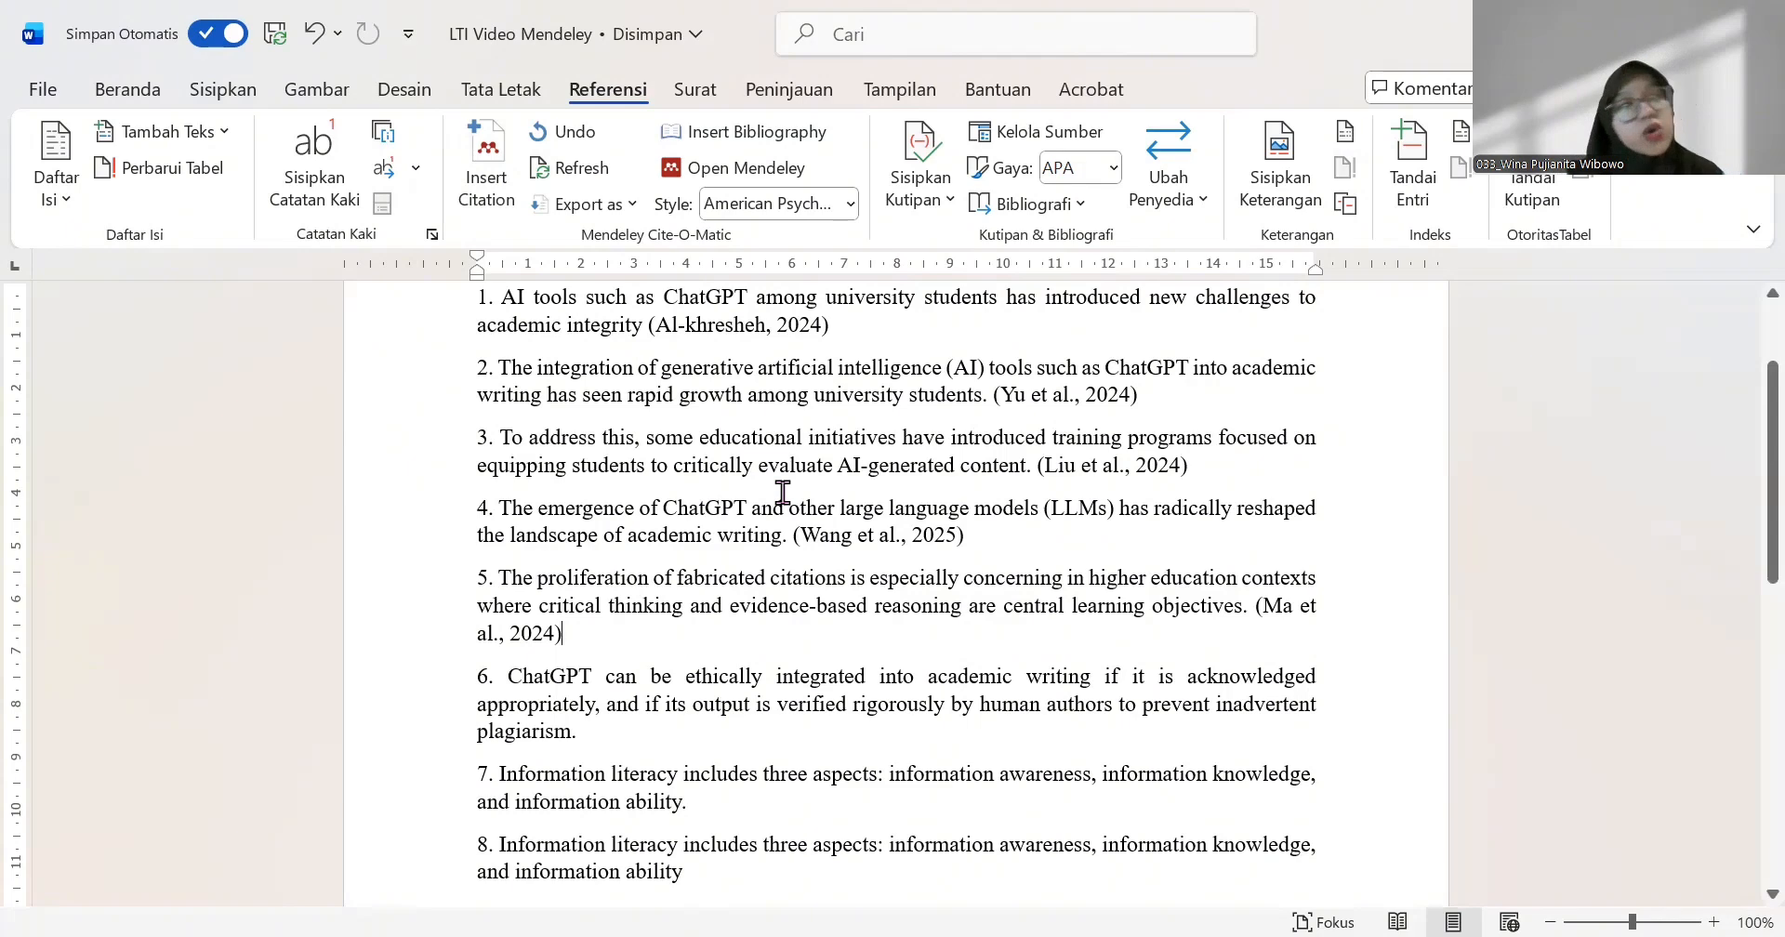
Cite the "China Going Global" chapter (p. 20) after sentence 6, the 2025 proceedings paper (p. 30) after 7, and three 2022–2024 books after 8
click(497, 163)
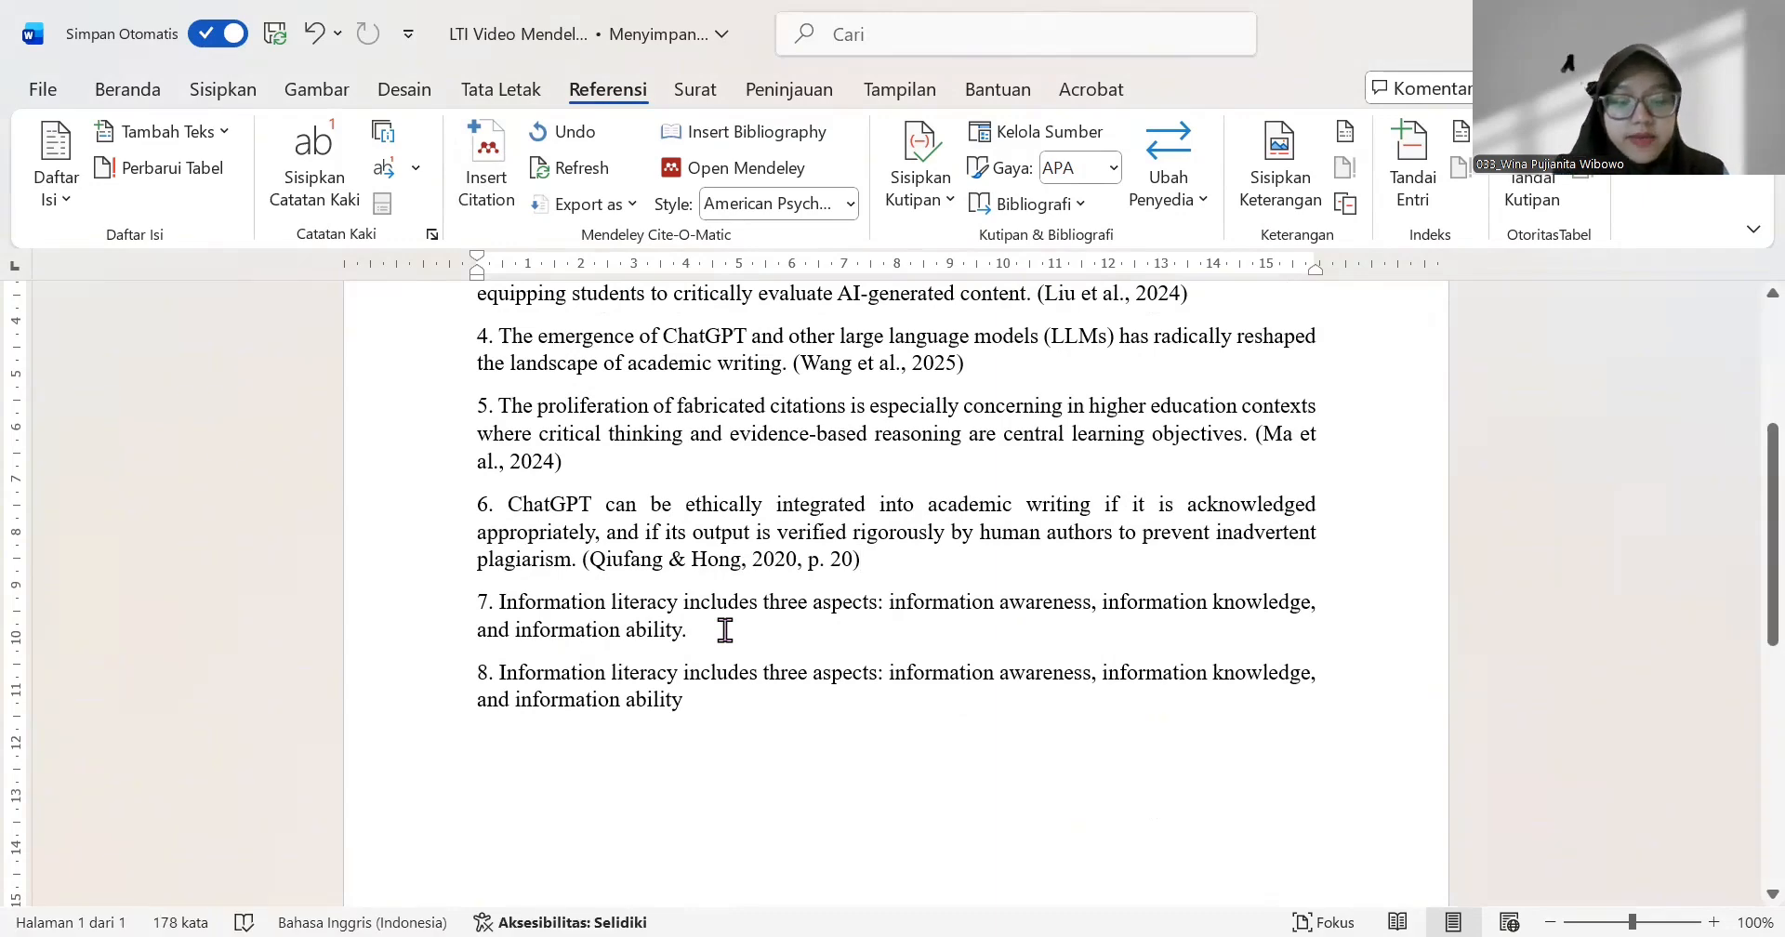
click(511, 190)
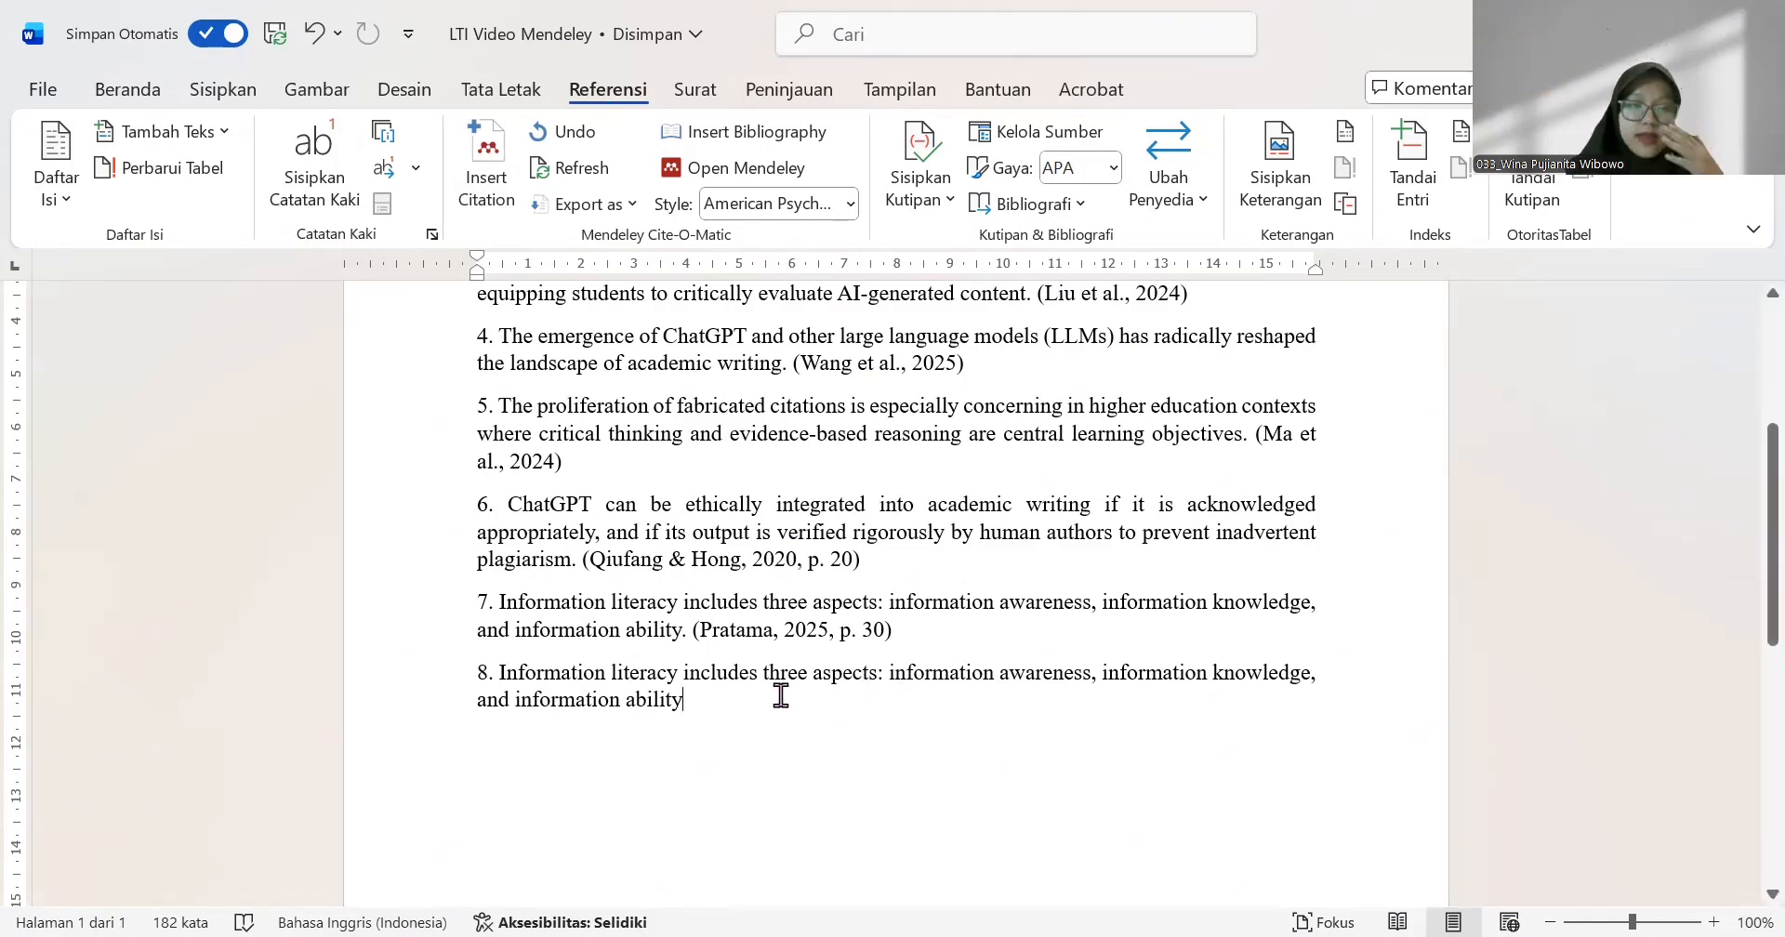
click(491, 146)
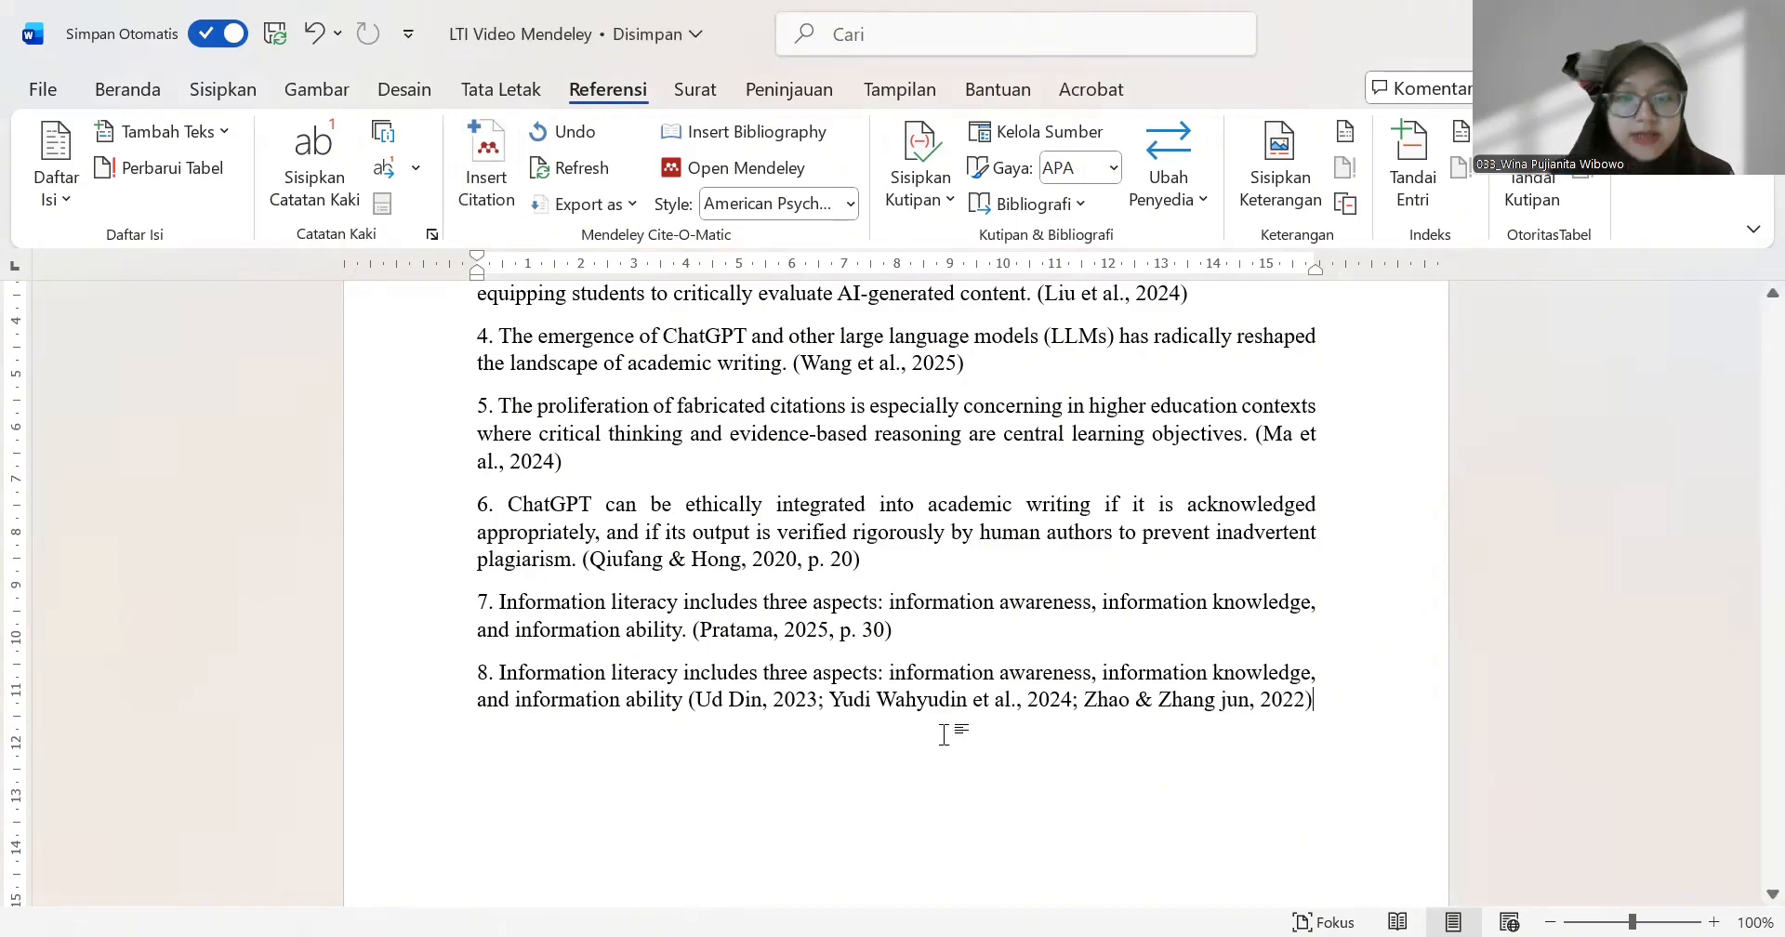
Add blank lines below sentence 8 and insert the Mendeley bibliography there
scroll(897, 758, down, 3)
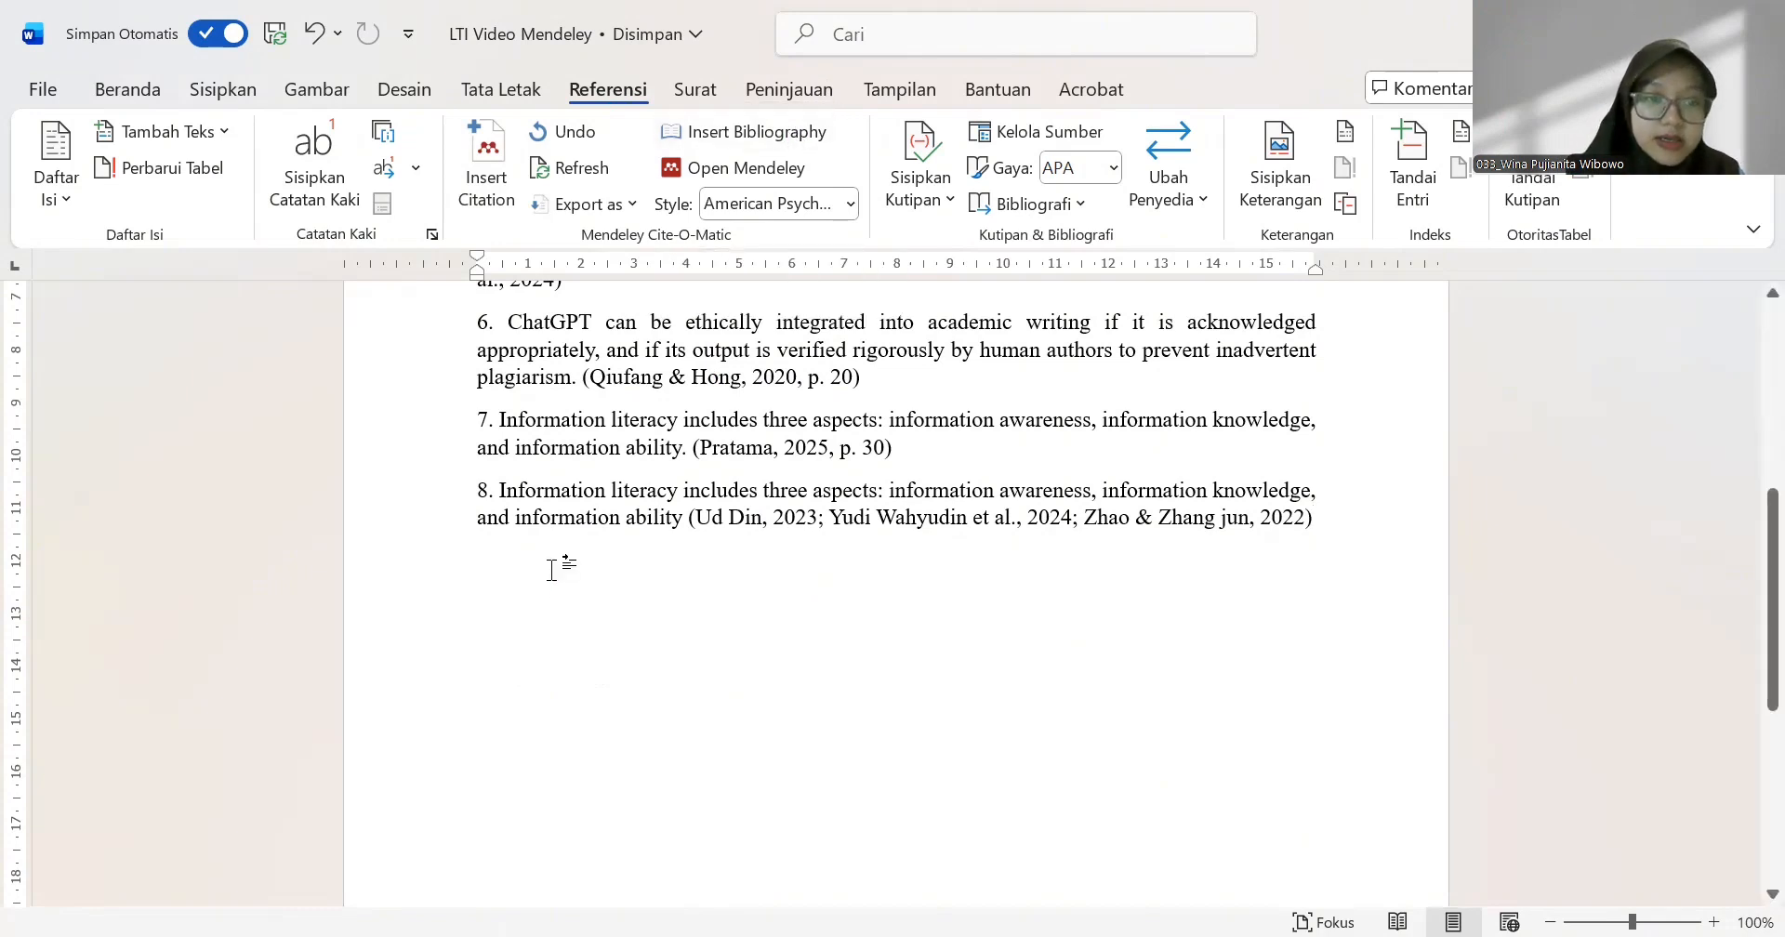
click(518, 584)
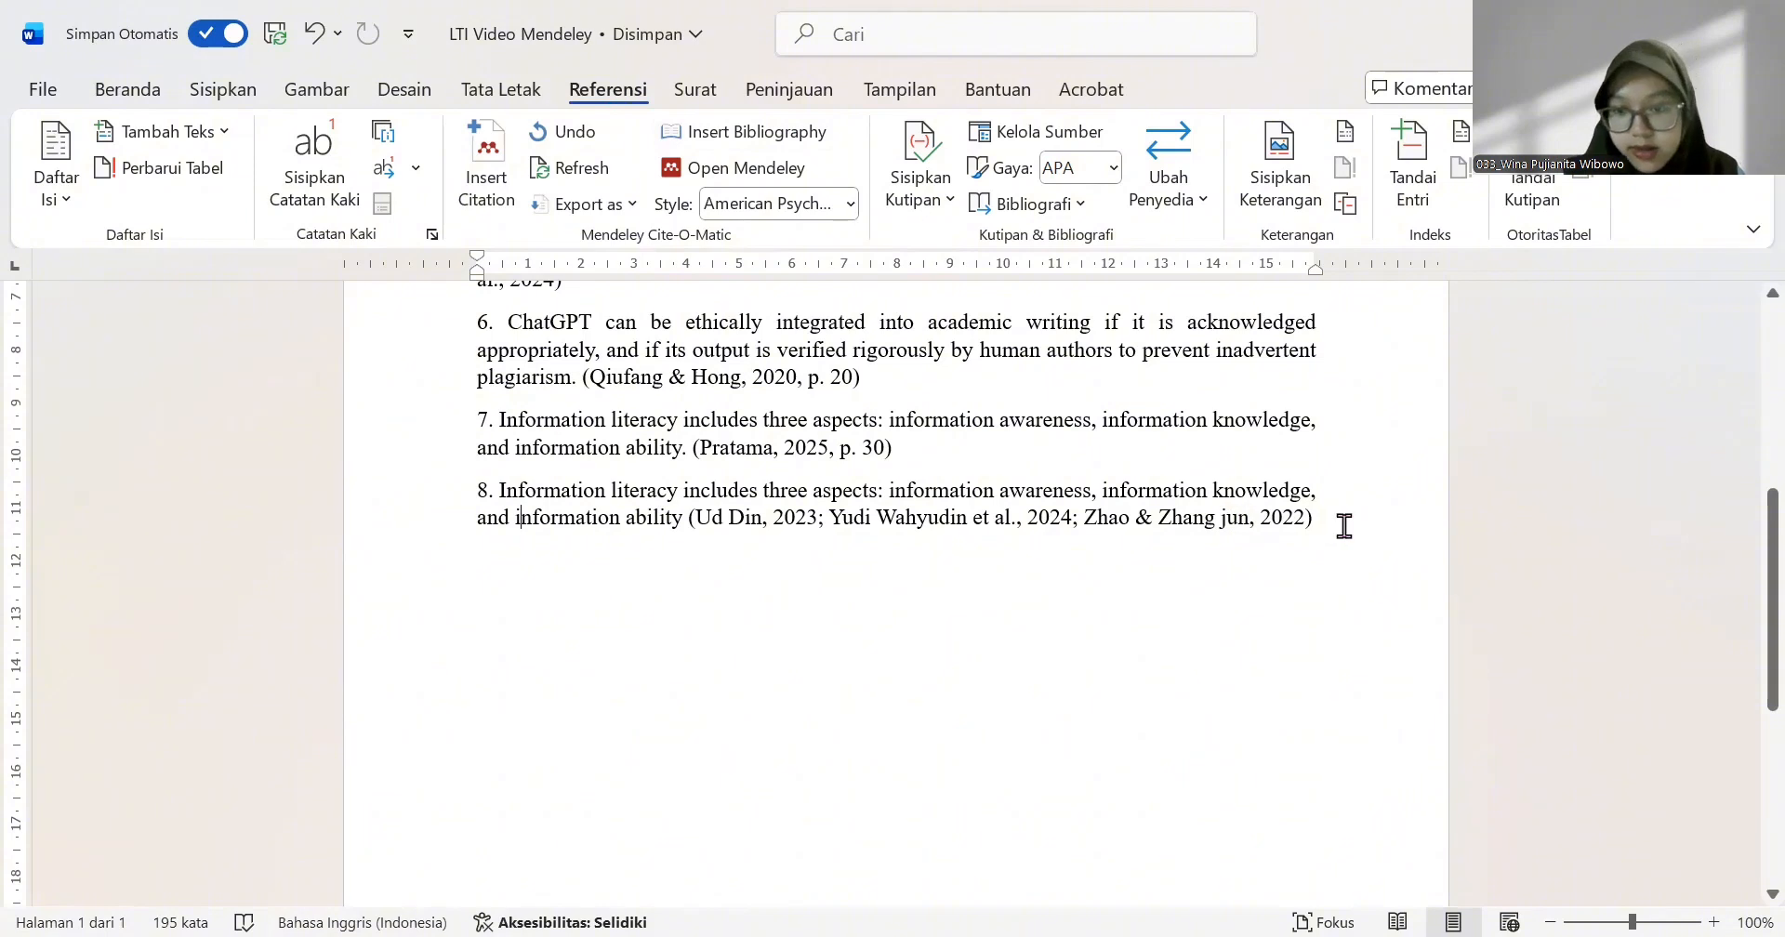
key(Return)
key(Return)
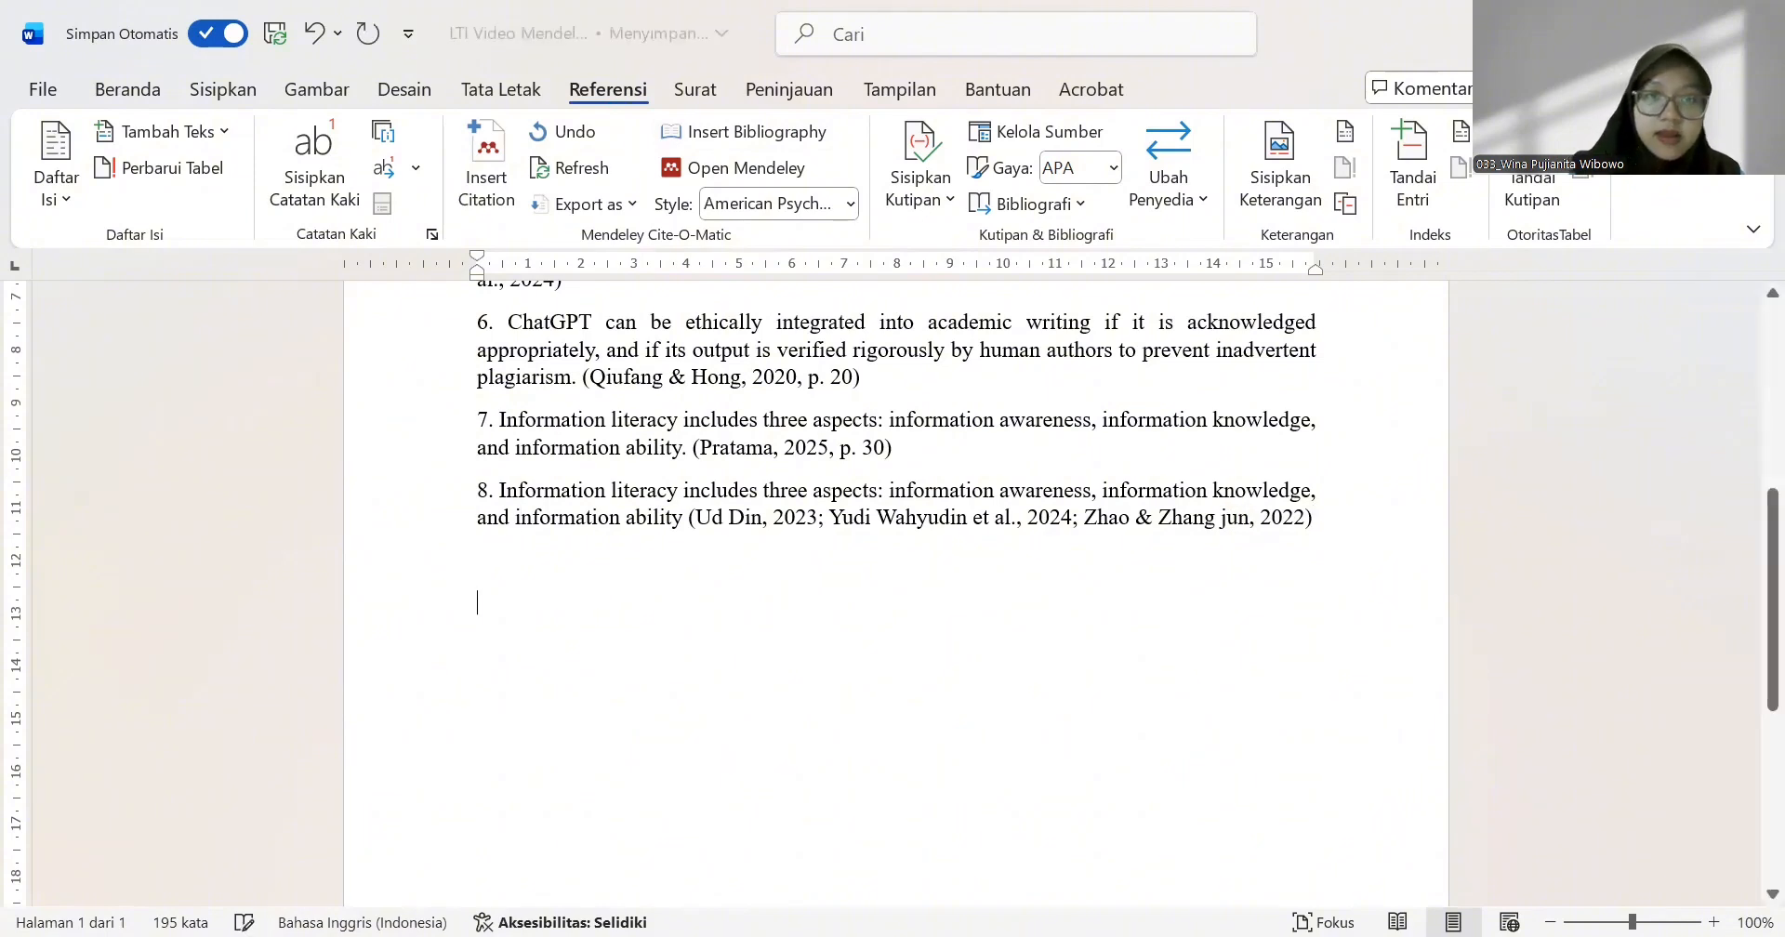
click(805, 146)
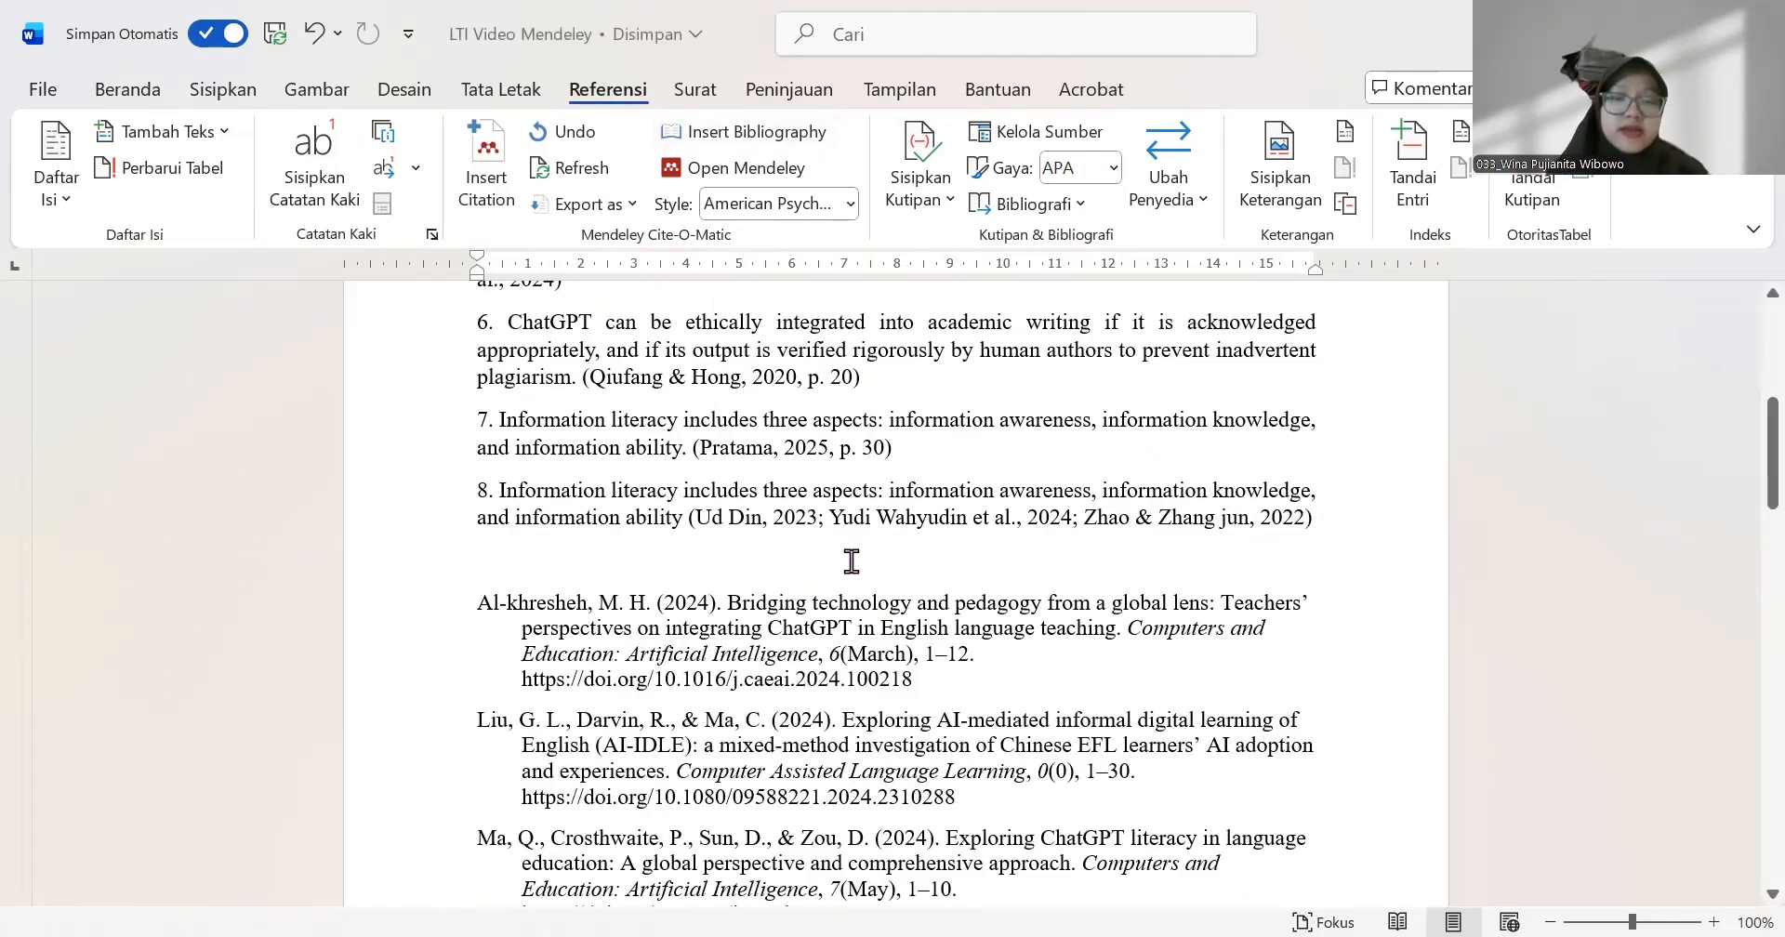
Justify all entries of the inserted bibliography and look back over them up to the first reference
drag(471, 602, 1246, 930)
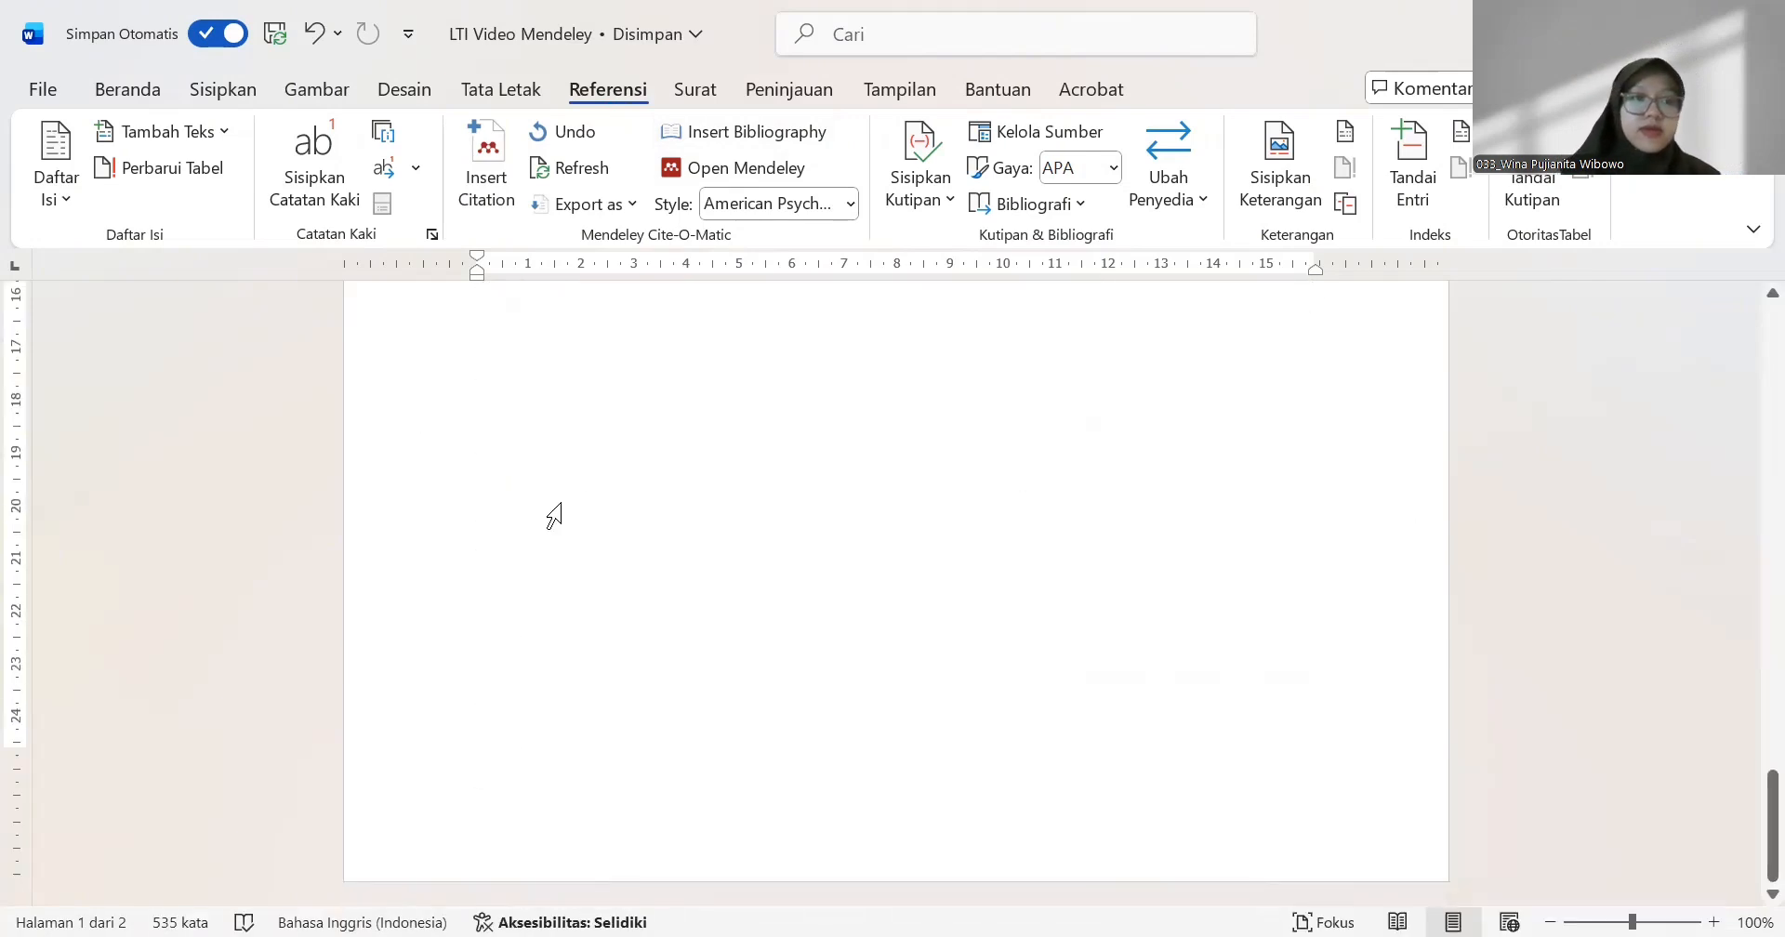
scroll(550, 514, up, 8)
scroll(562, 505, up, 2)
click(139, 90)
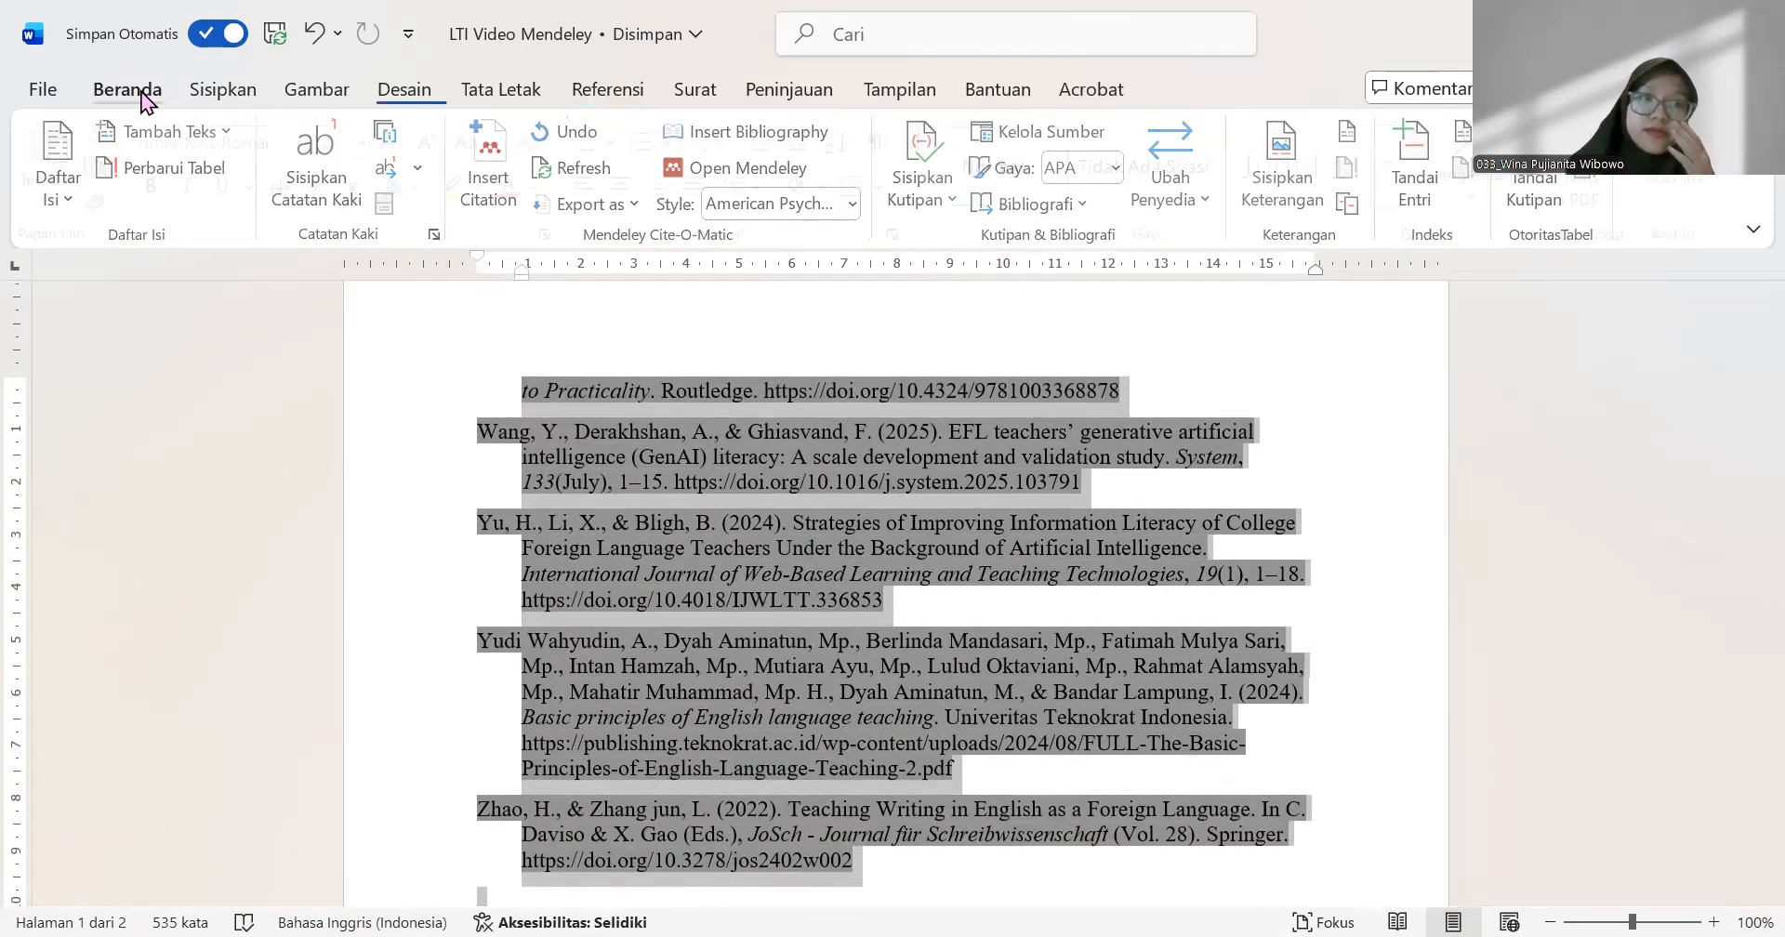
click(705, 187)
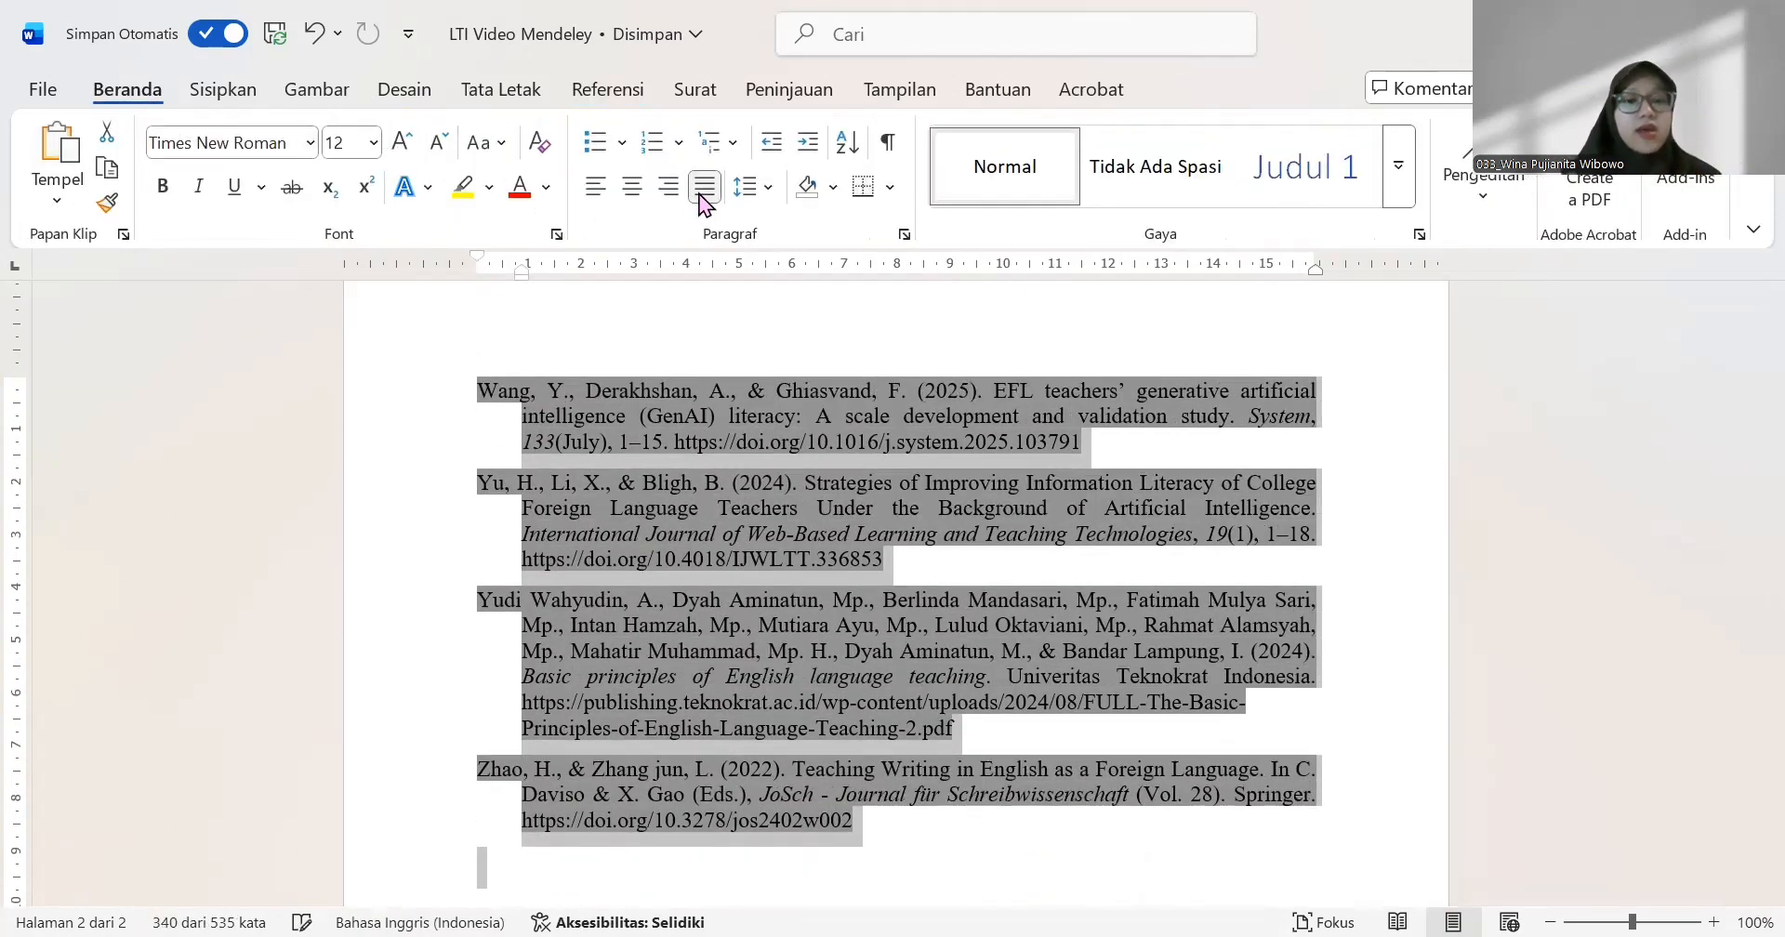
scroll(878, 623, up, 6)
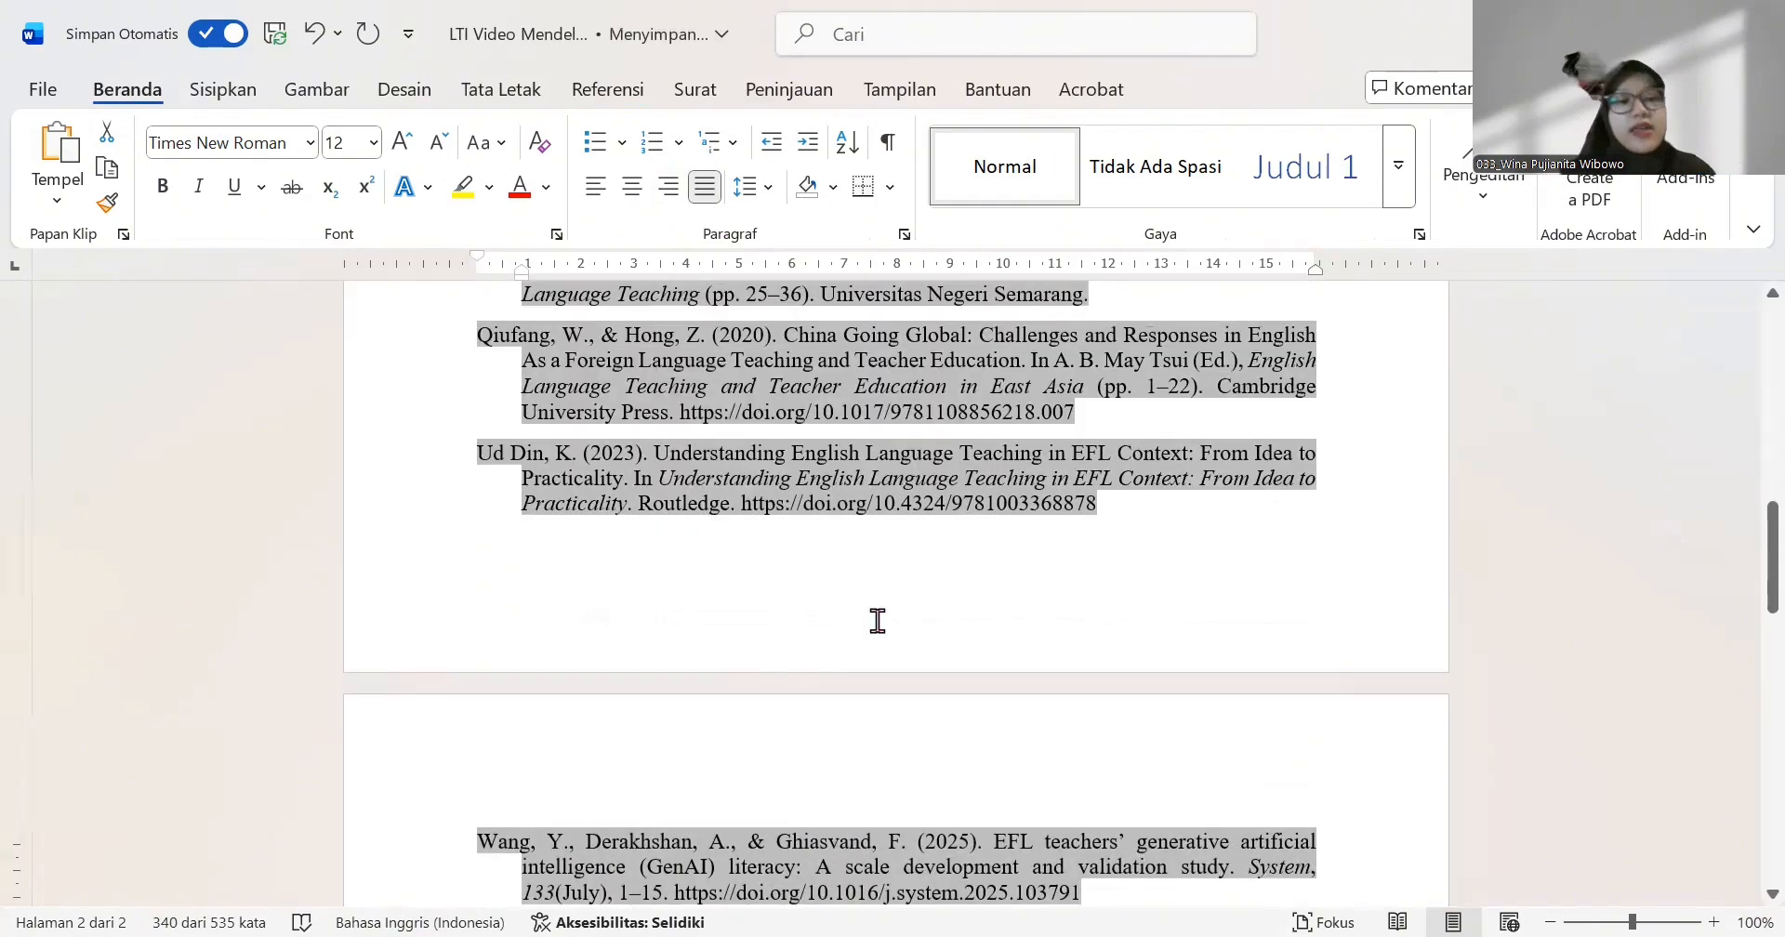
scroll(877, 621, down, 1)
scroll(878, 621, up, 8)
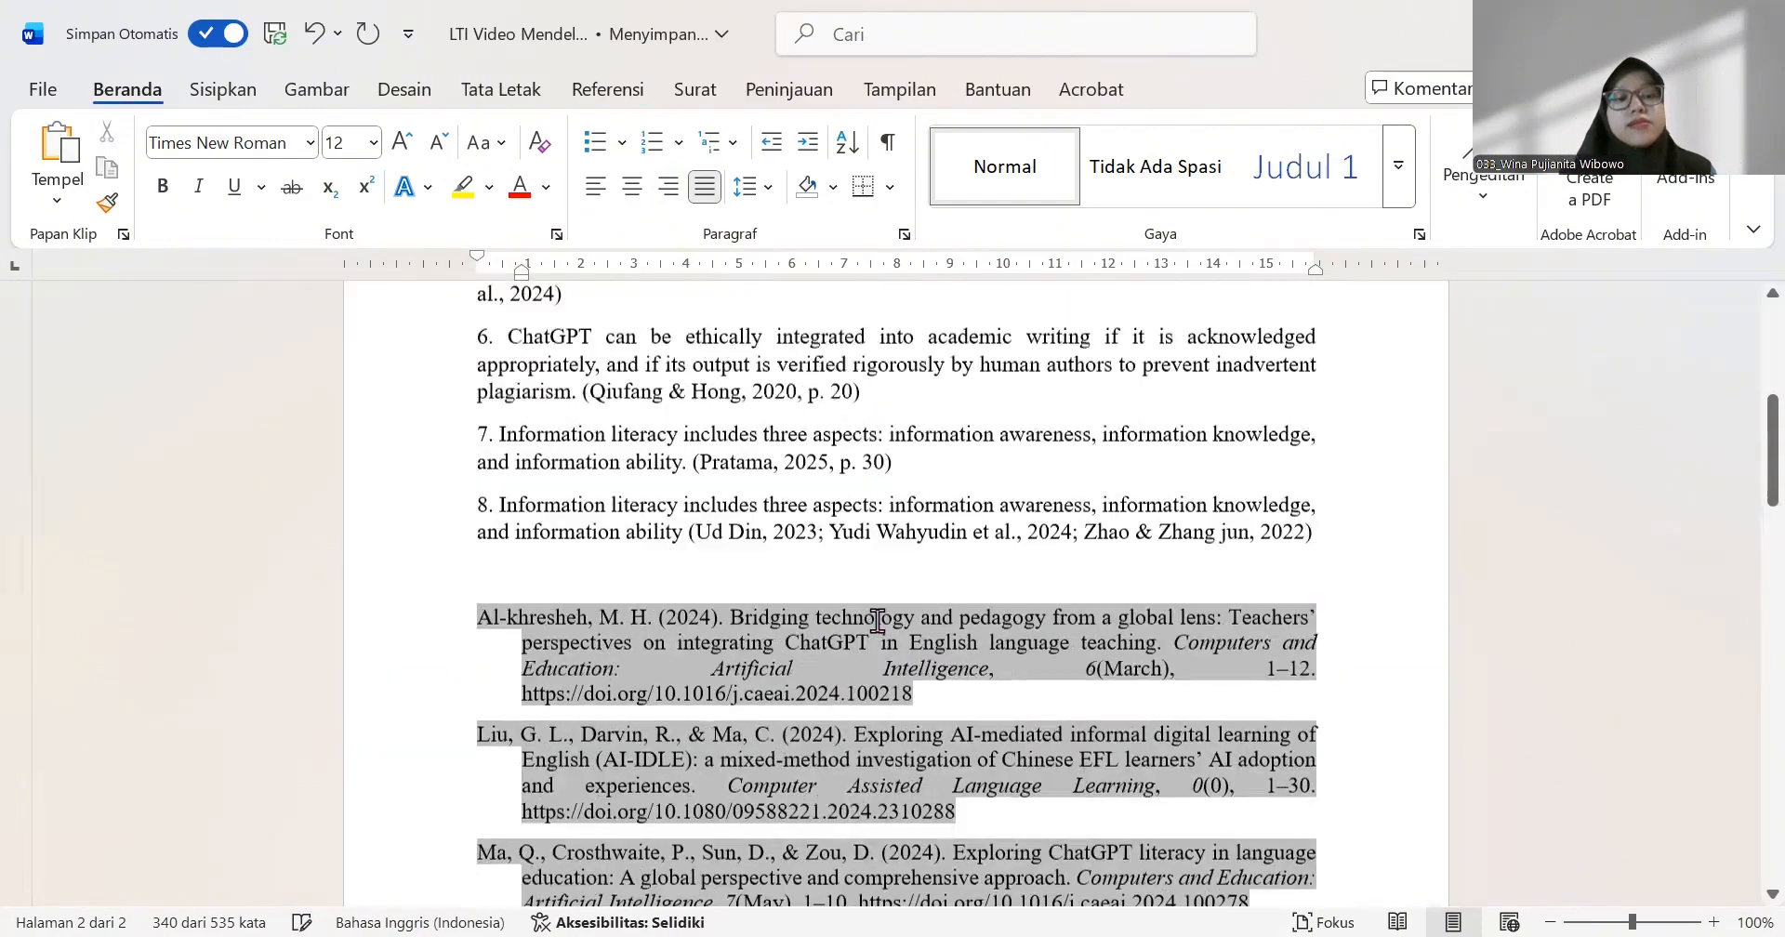
scroll(878, 621, down, 1)
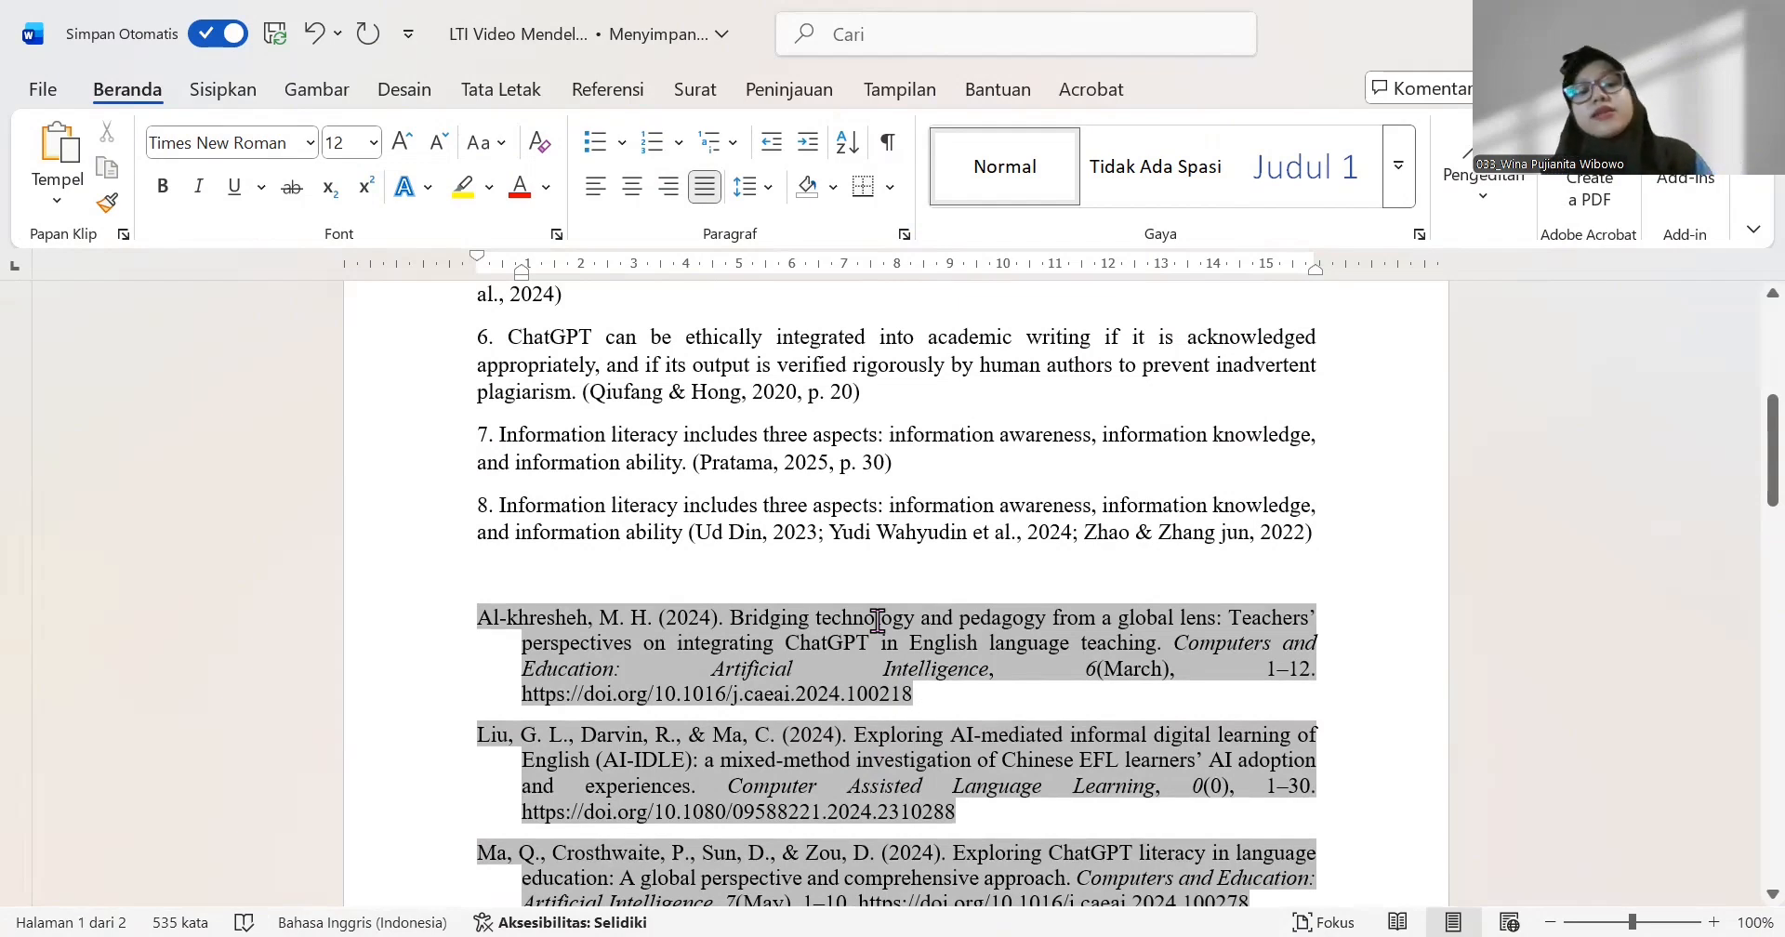